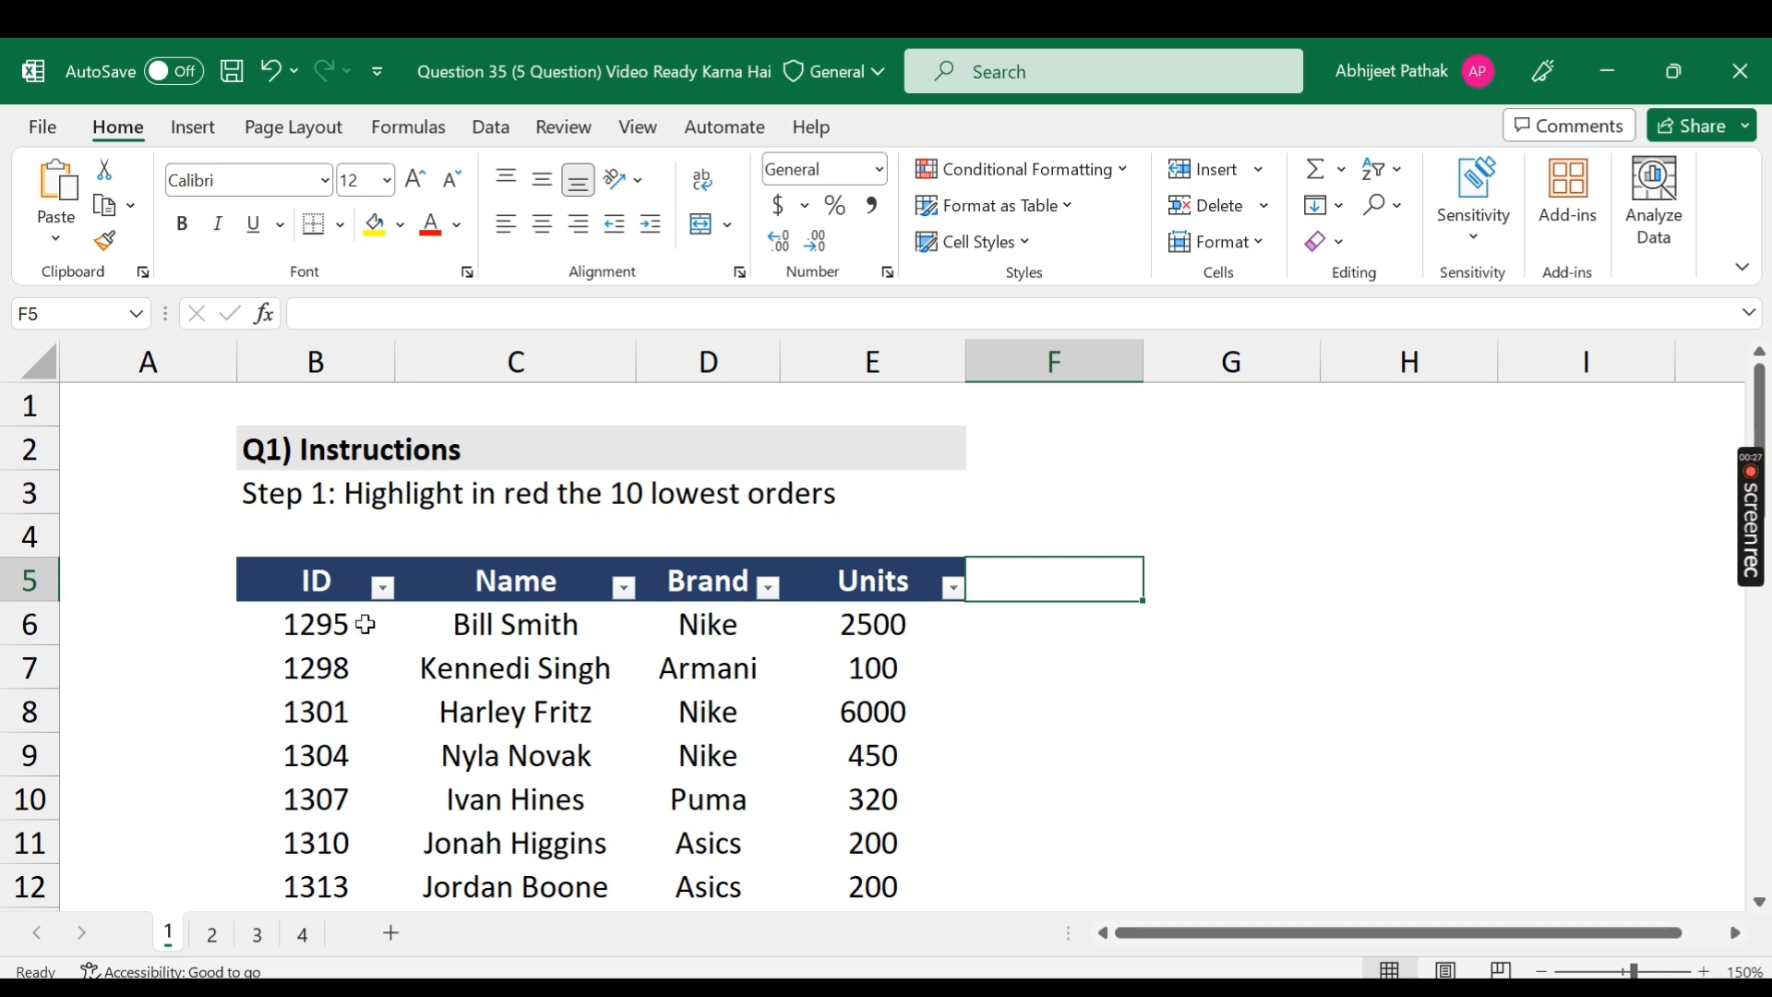
- Apply a Bottom 10 Items conditional formatting rule to Units cells E6:E23 with Light Red Fill with Dark Red Text
{"action": "left_click", "coordinate": [321, 480]}
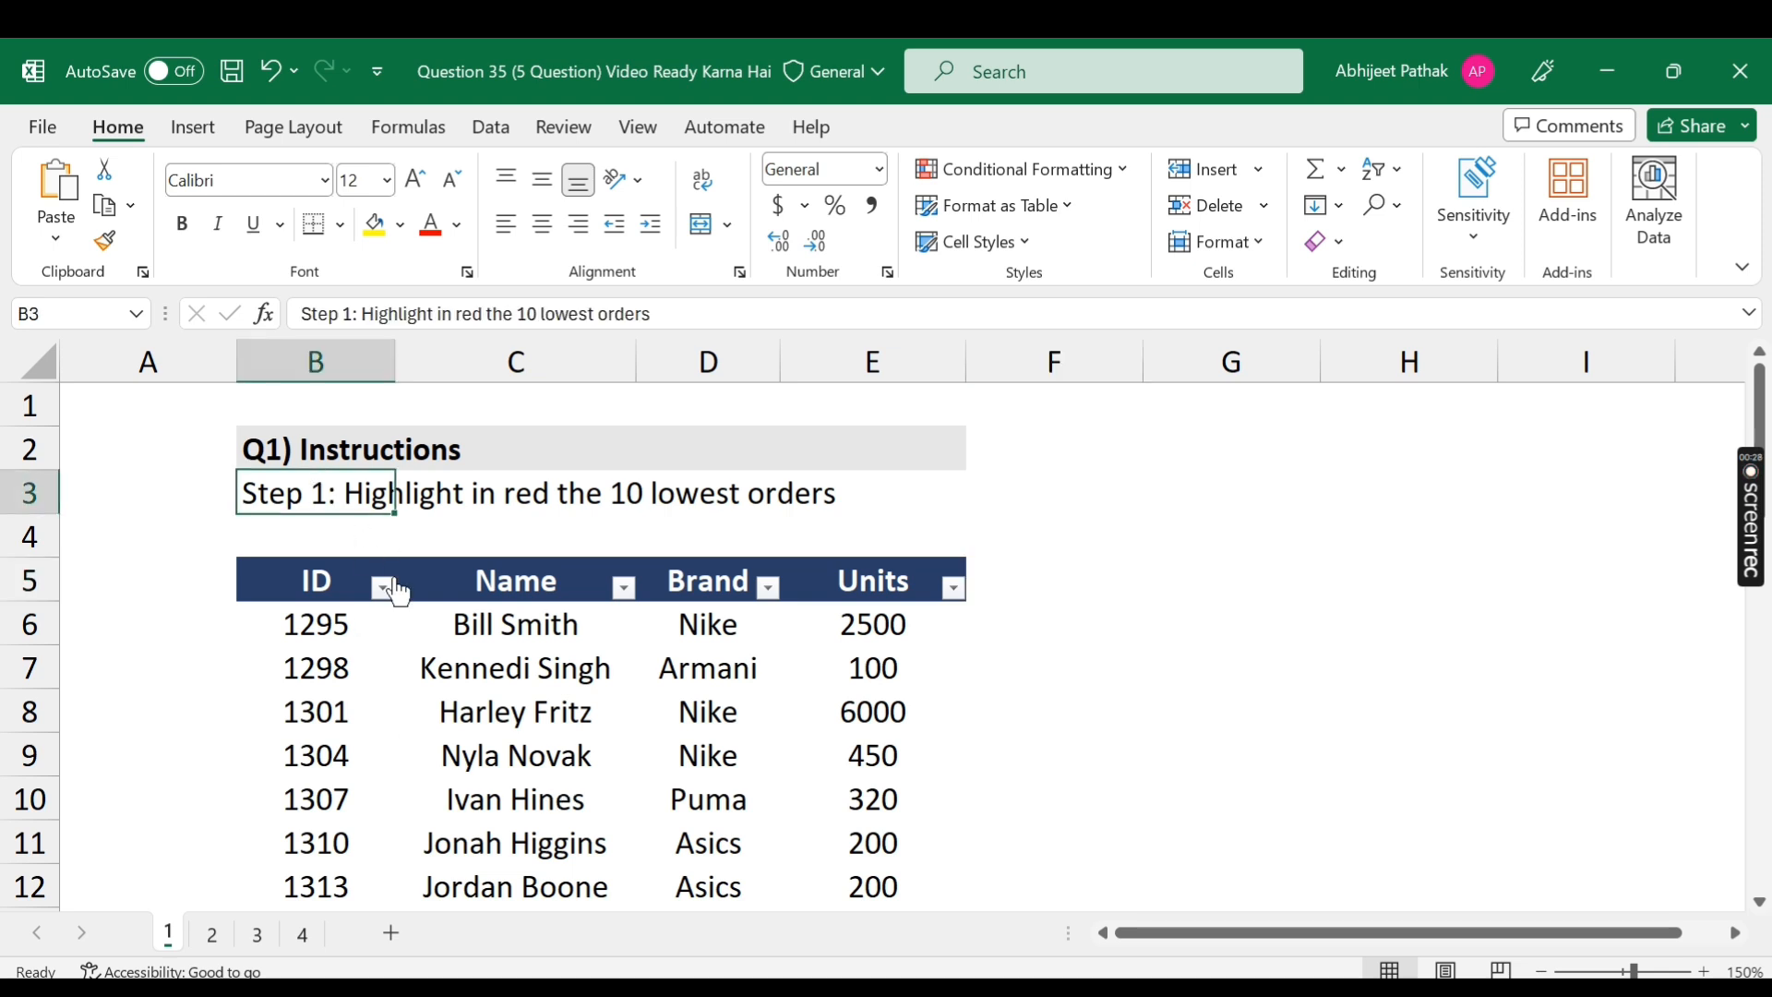
{"action": "left_click", "coordinate": [442, 612]}
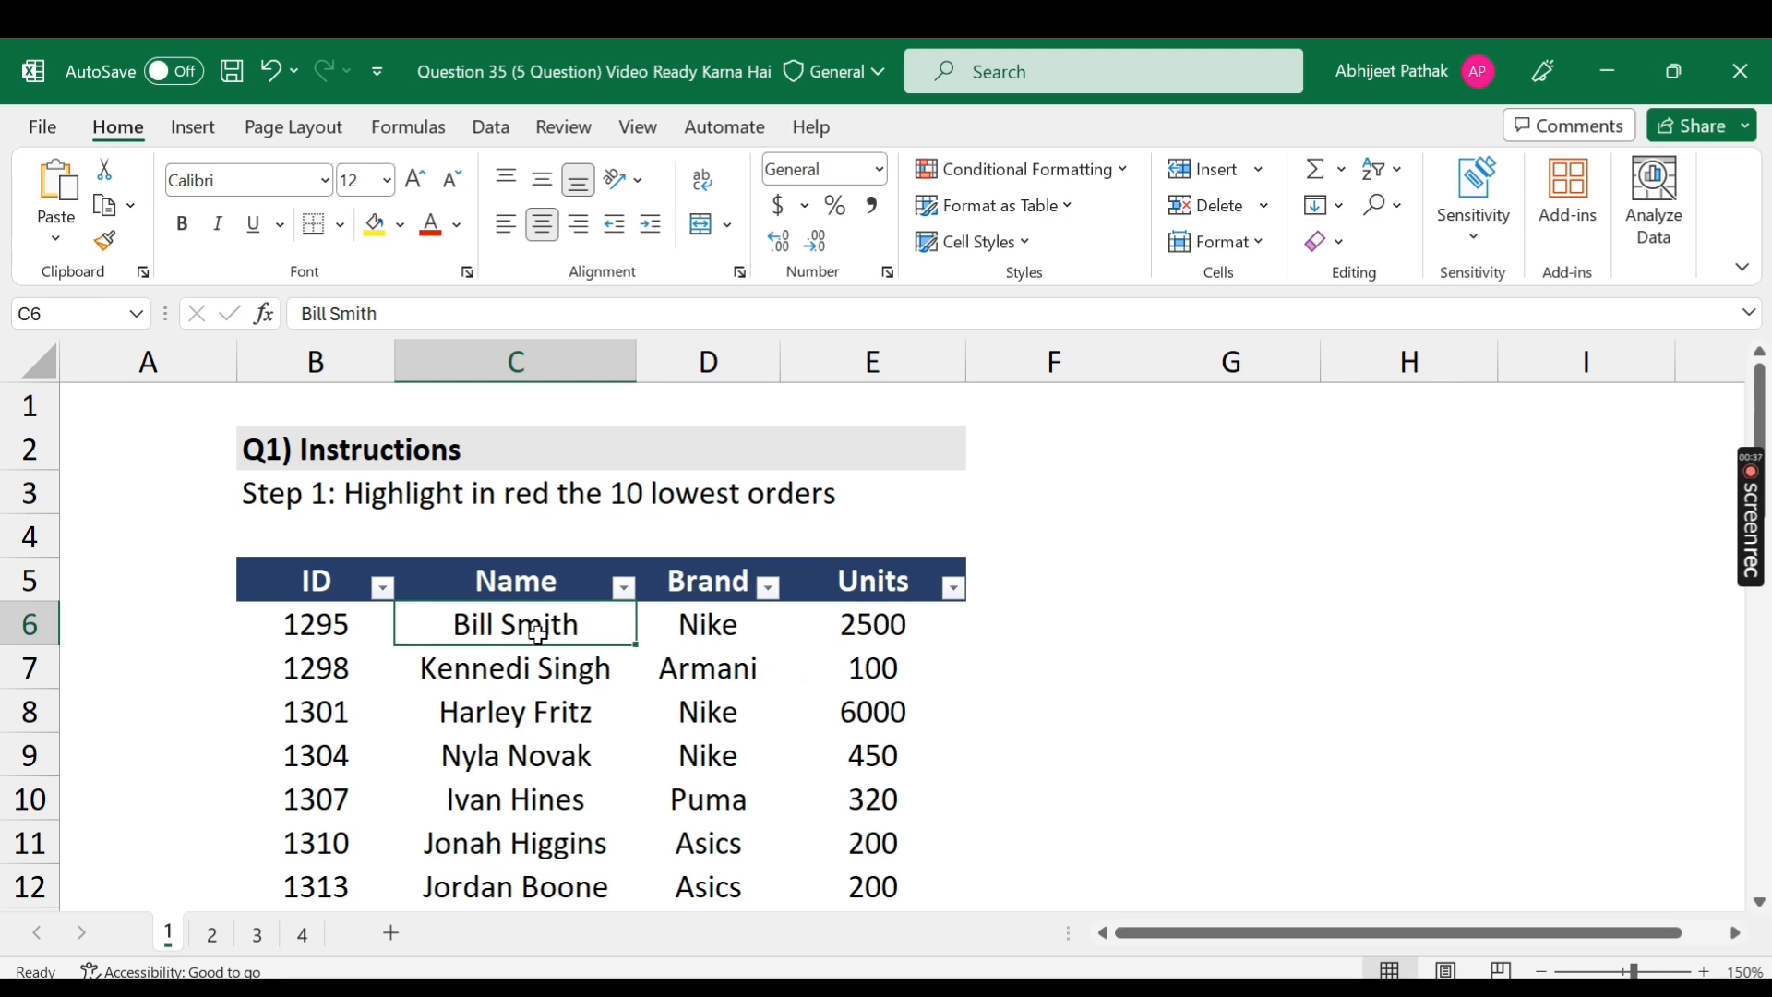
{"action": "left_click_drag", "start_coordinate": [886, 624], "coordinate": [881, 887]}
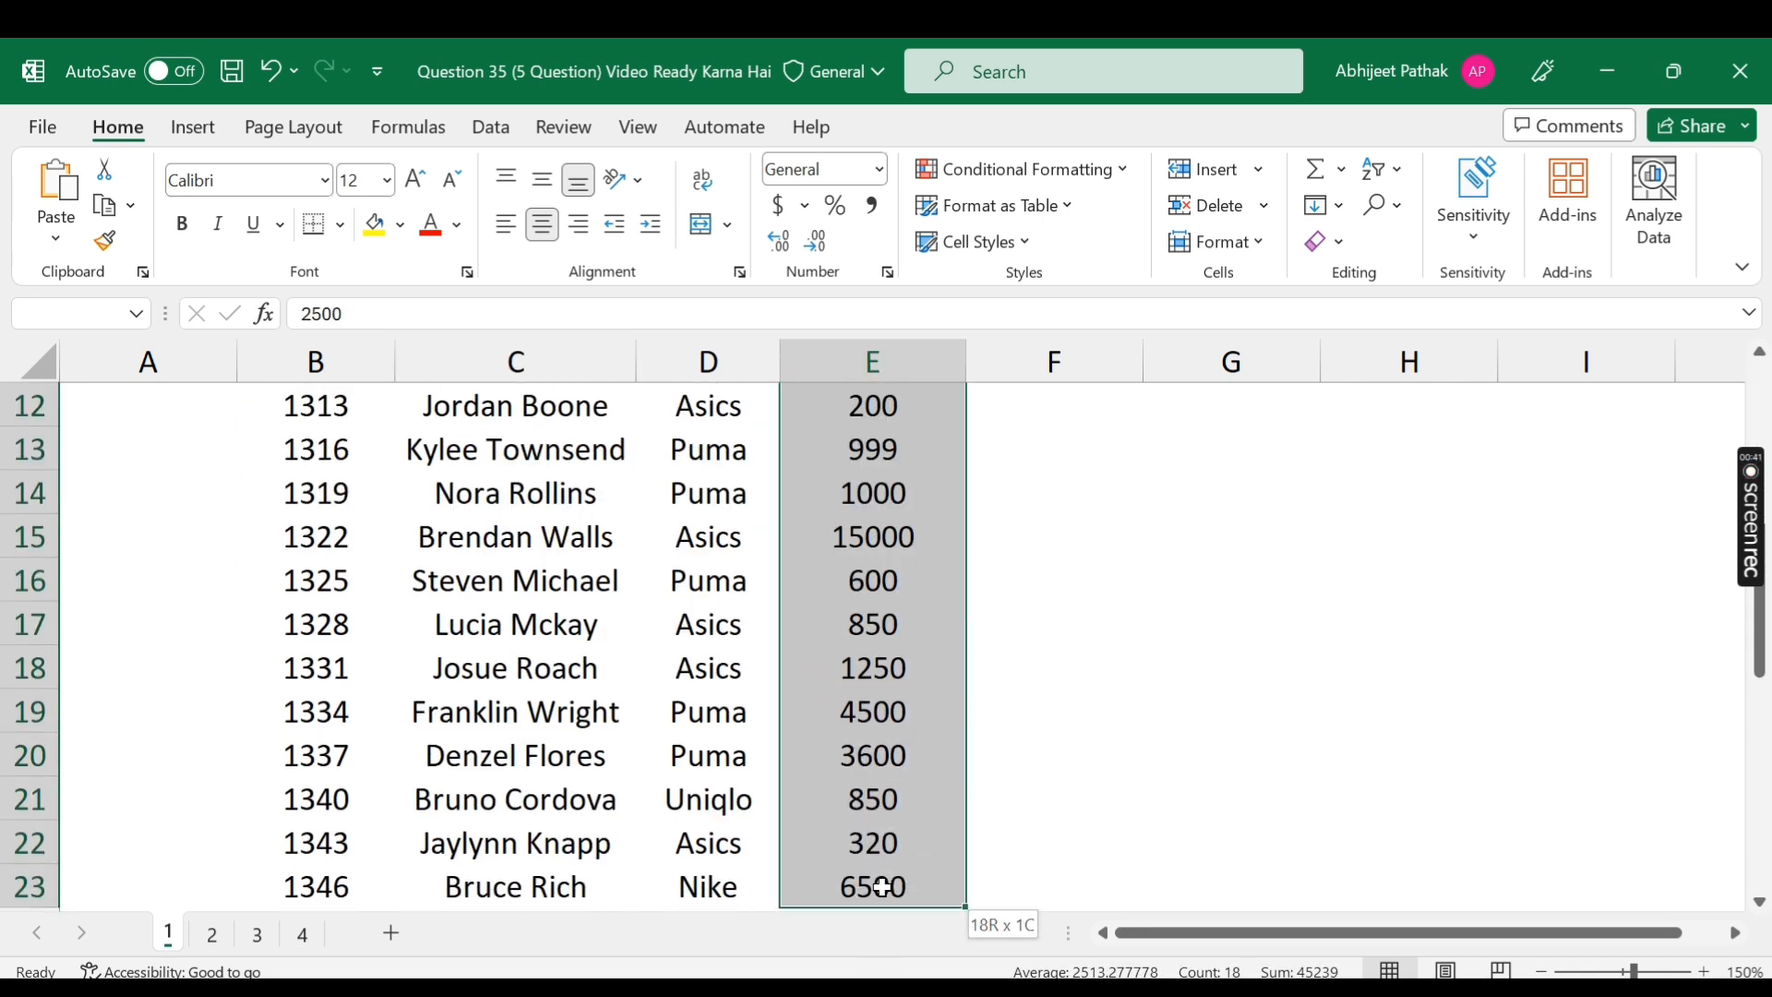
{"action": "scroll", "coordinate": [888, 665], "scroll_direction": "up", "scroll_amount": 4}
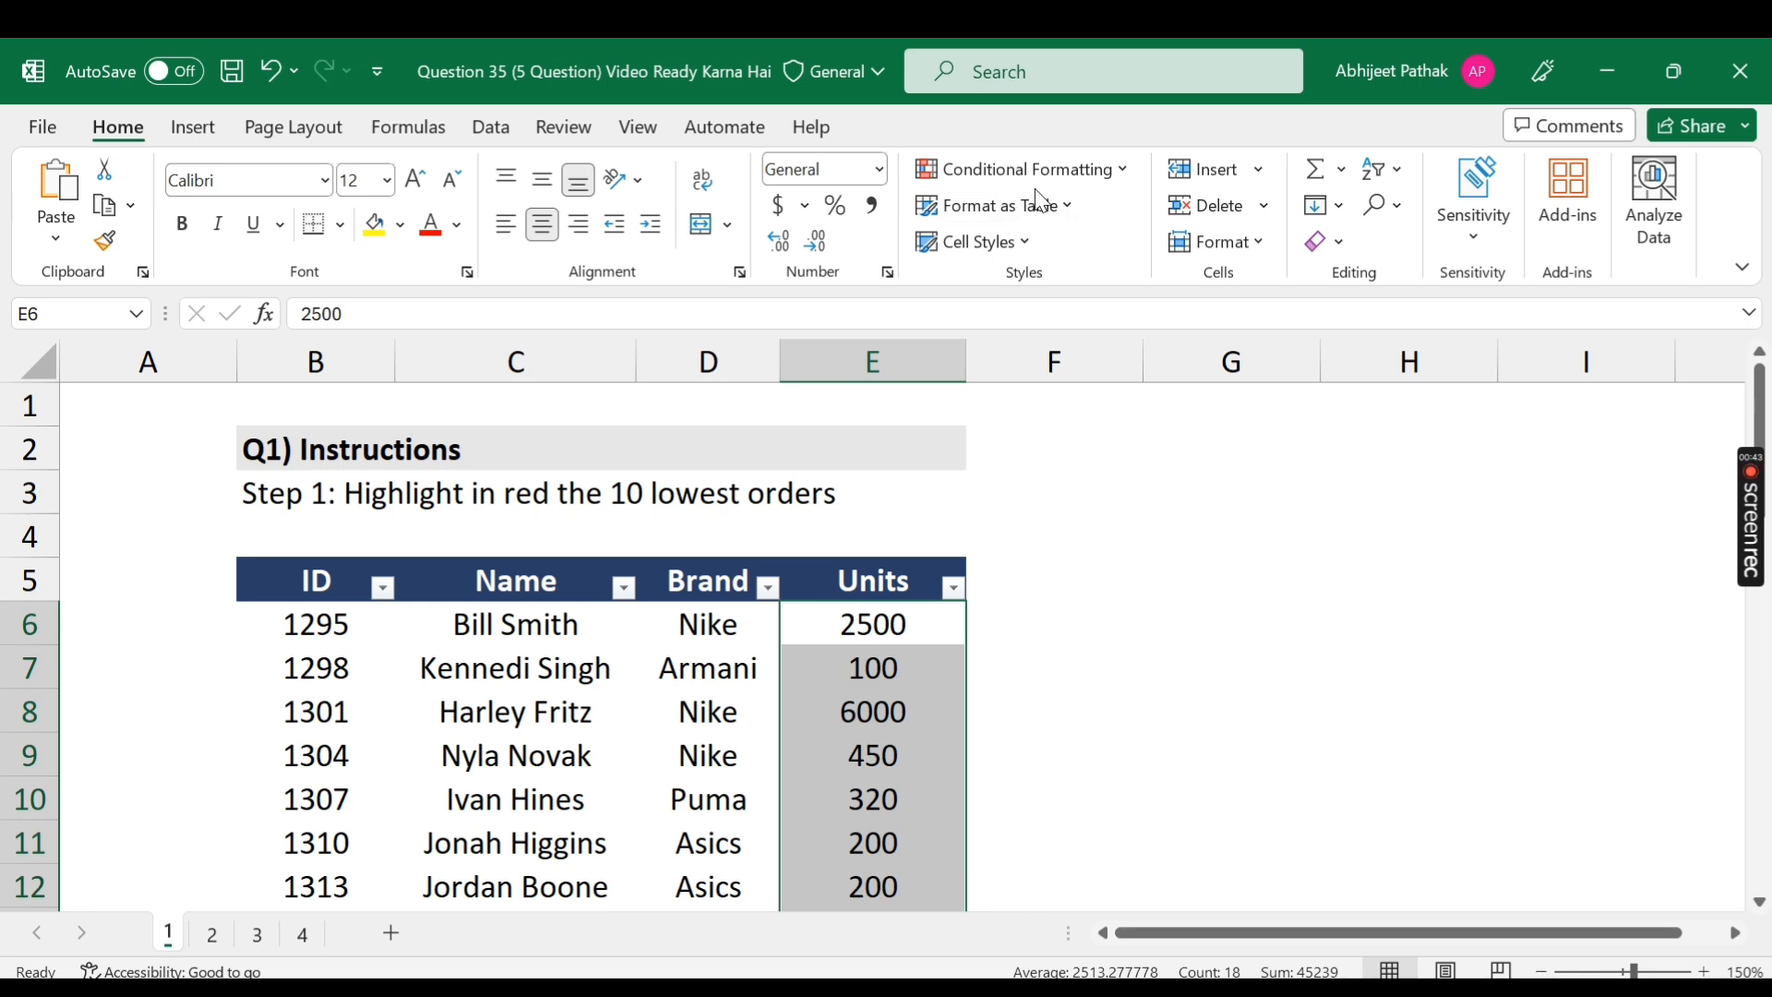
{"action": "left_click", "coordinate": [1069, 170]}
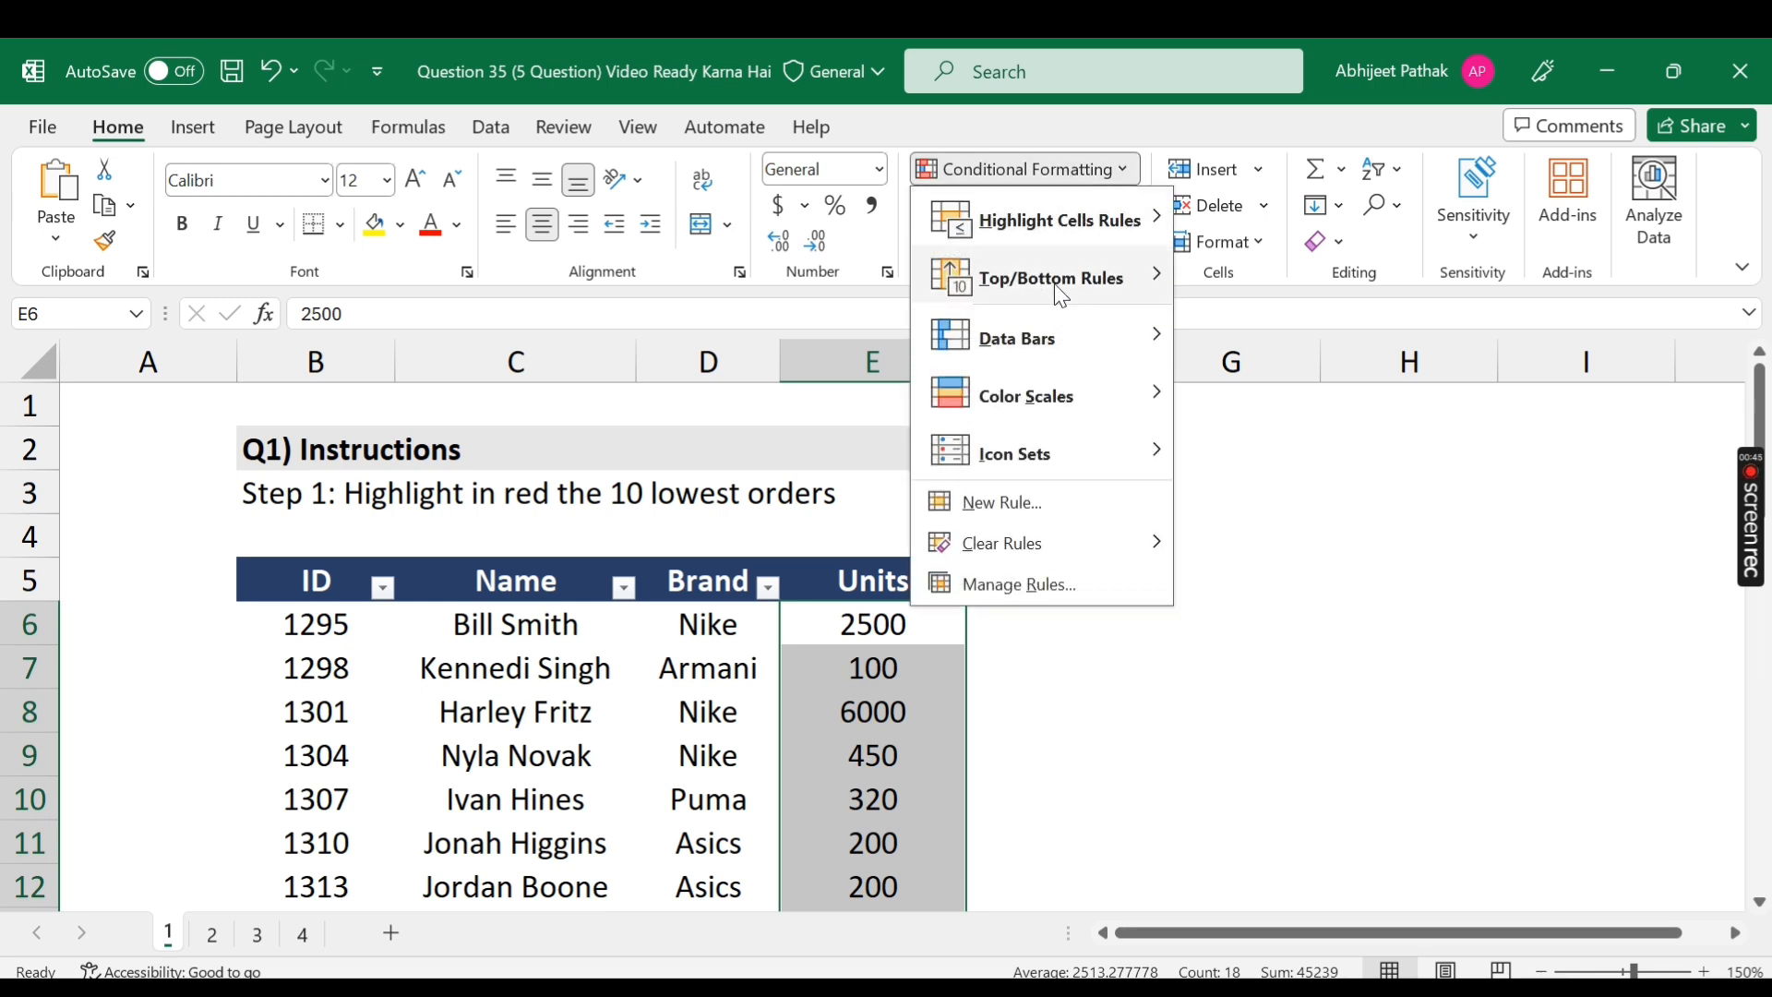
{"action": "mouse_move", "coordinate": [1054, 284]}
{"action": "left_click", "coordinate": [1303, 395]}
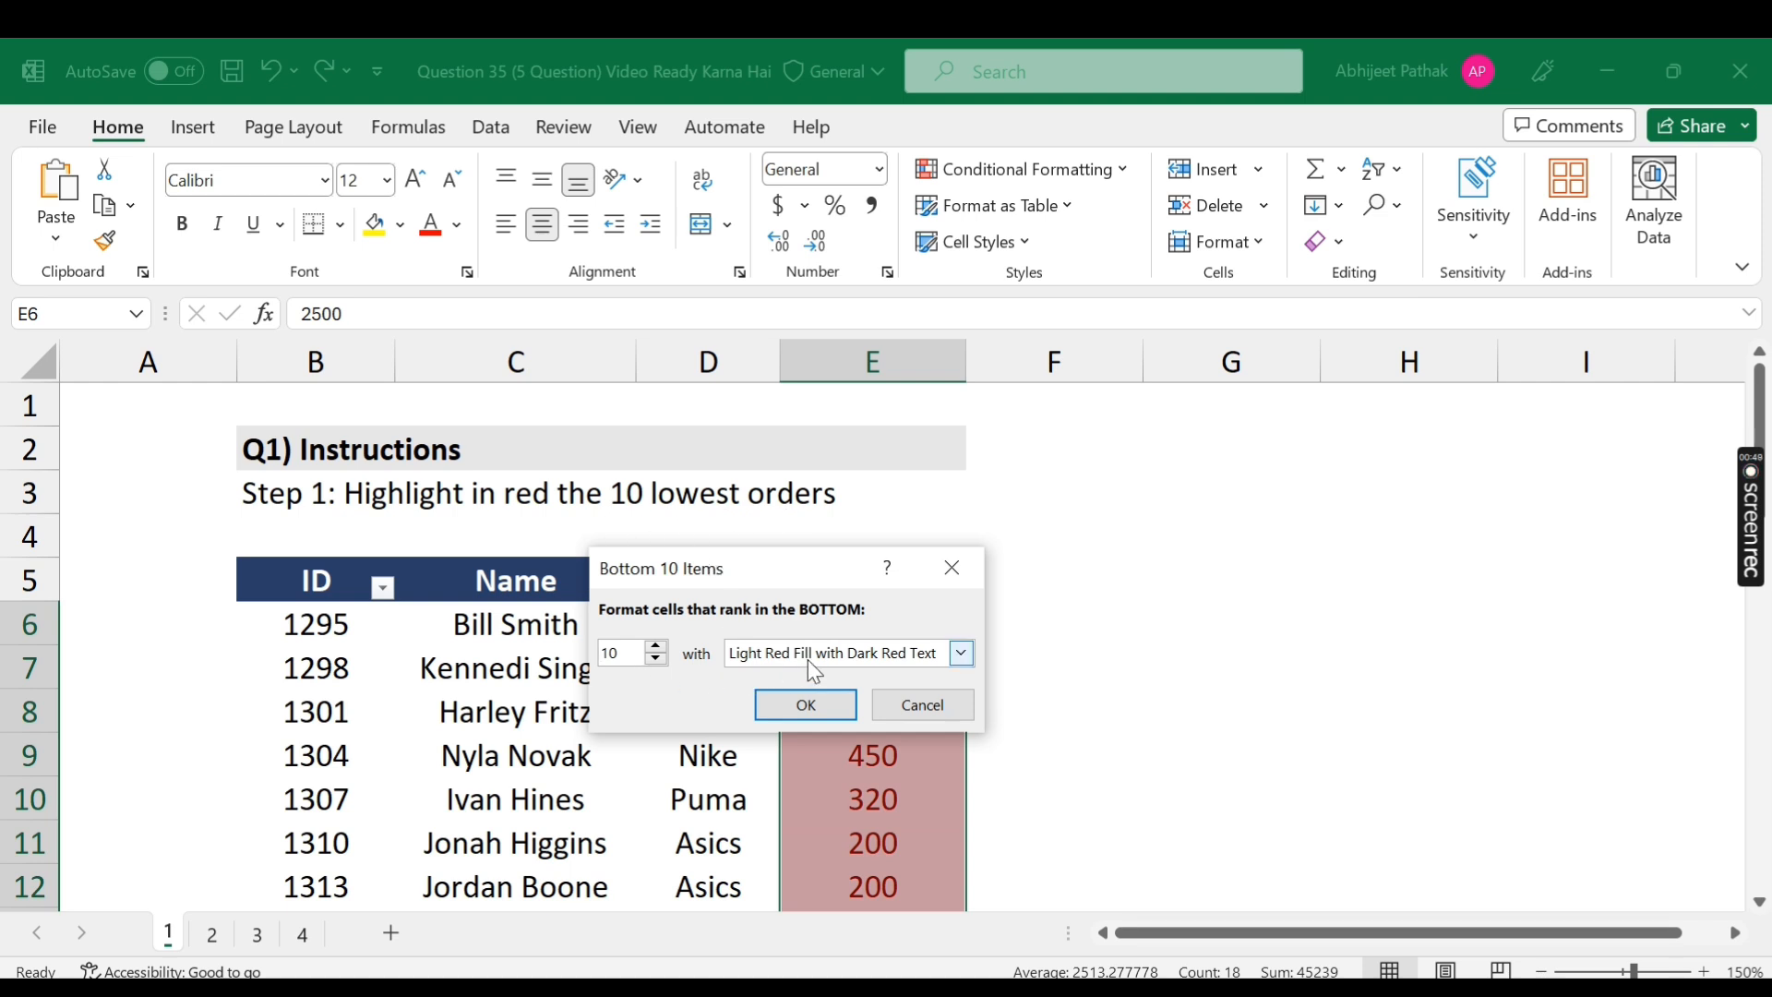
{"action": "left_click", "coordinate": [808, 657]}
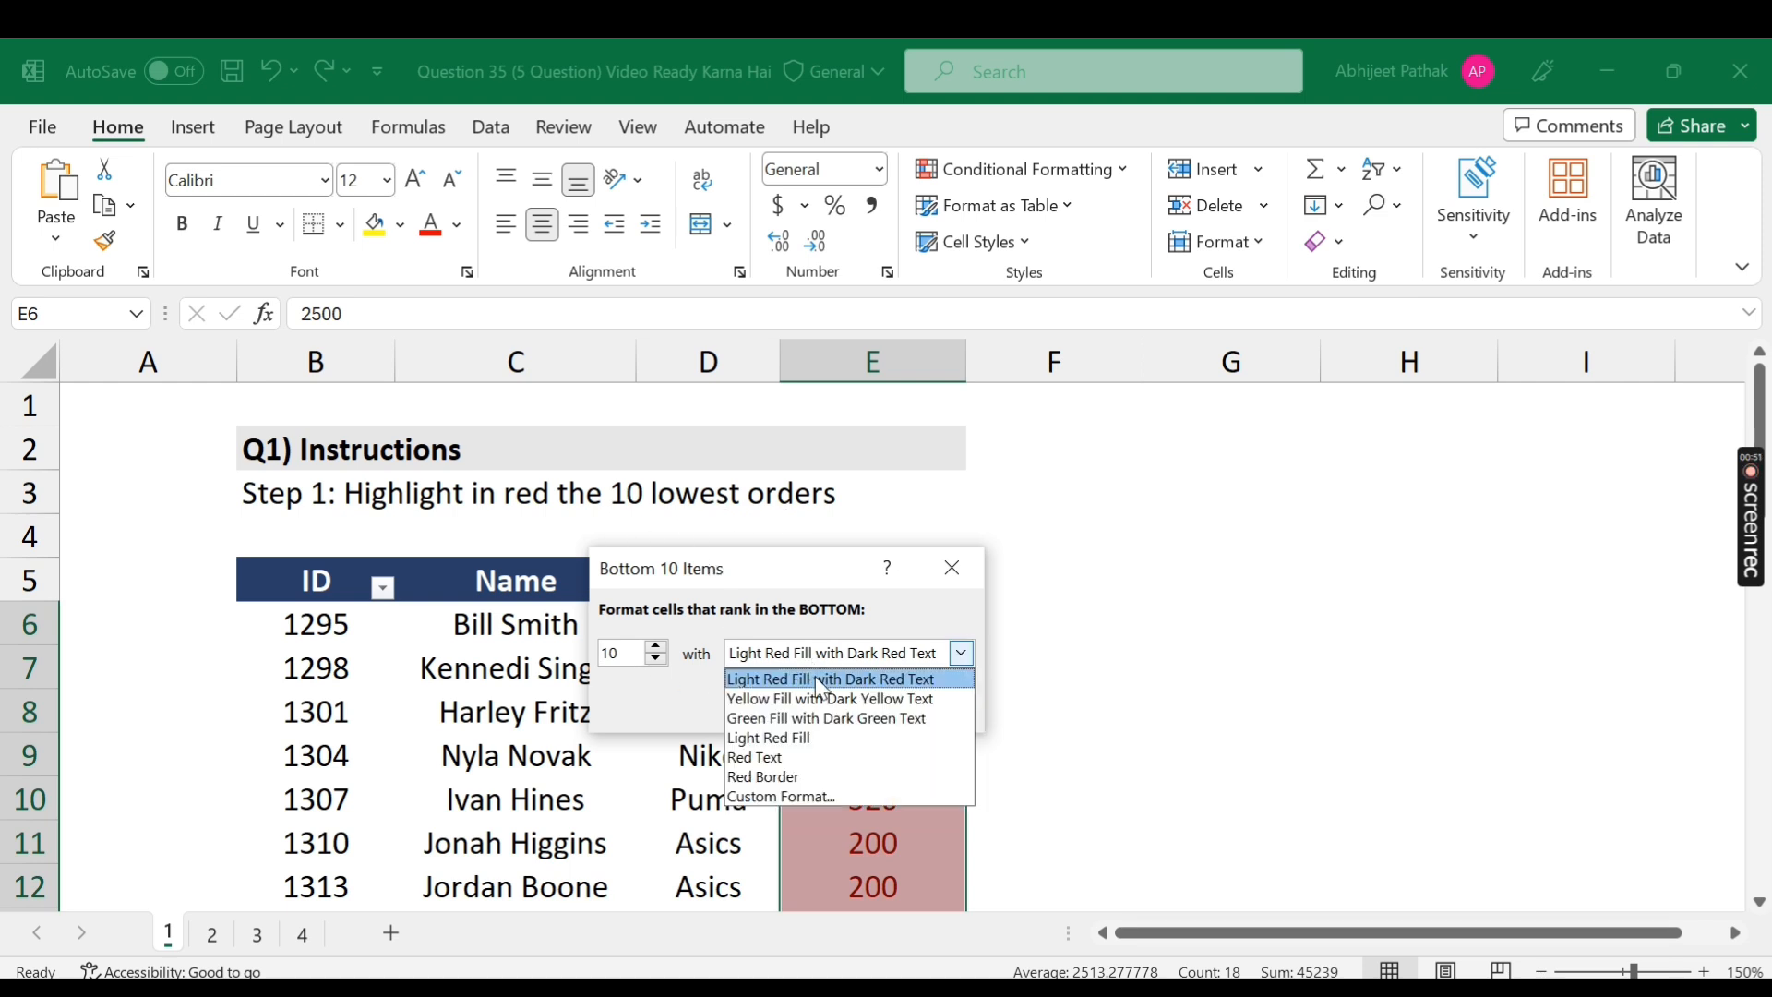
{"action": "left_click", "coordinate": [820, 687]}
{"action": "left_click", "coordinate": [785, 659]}
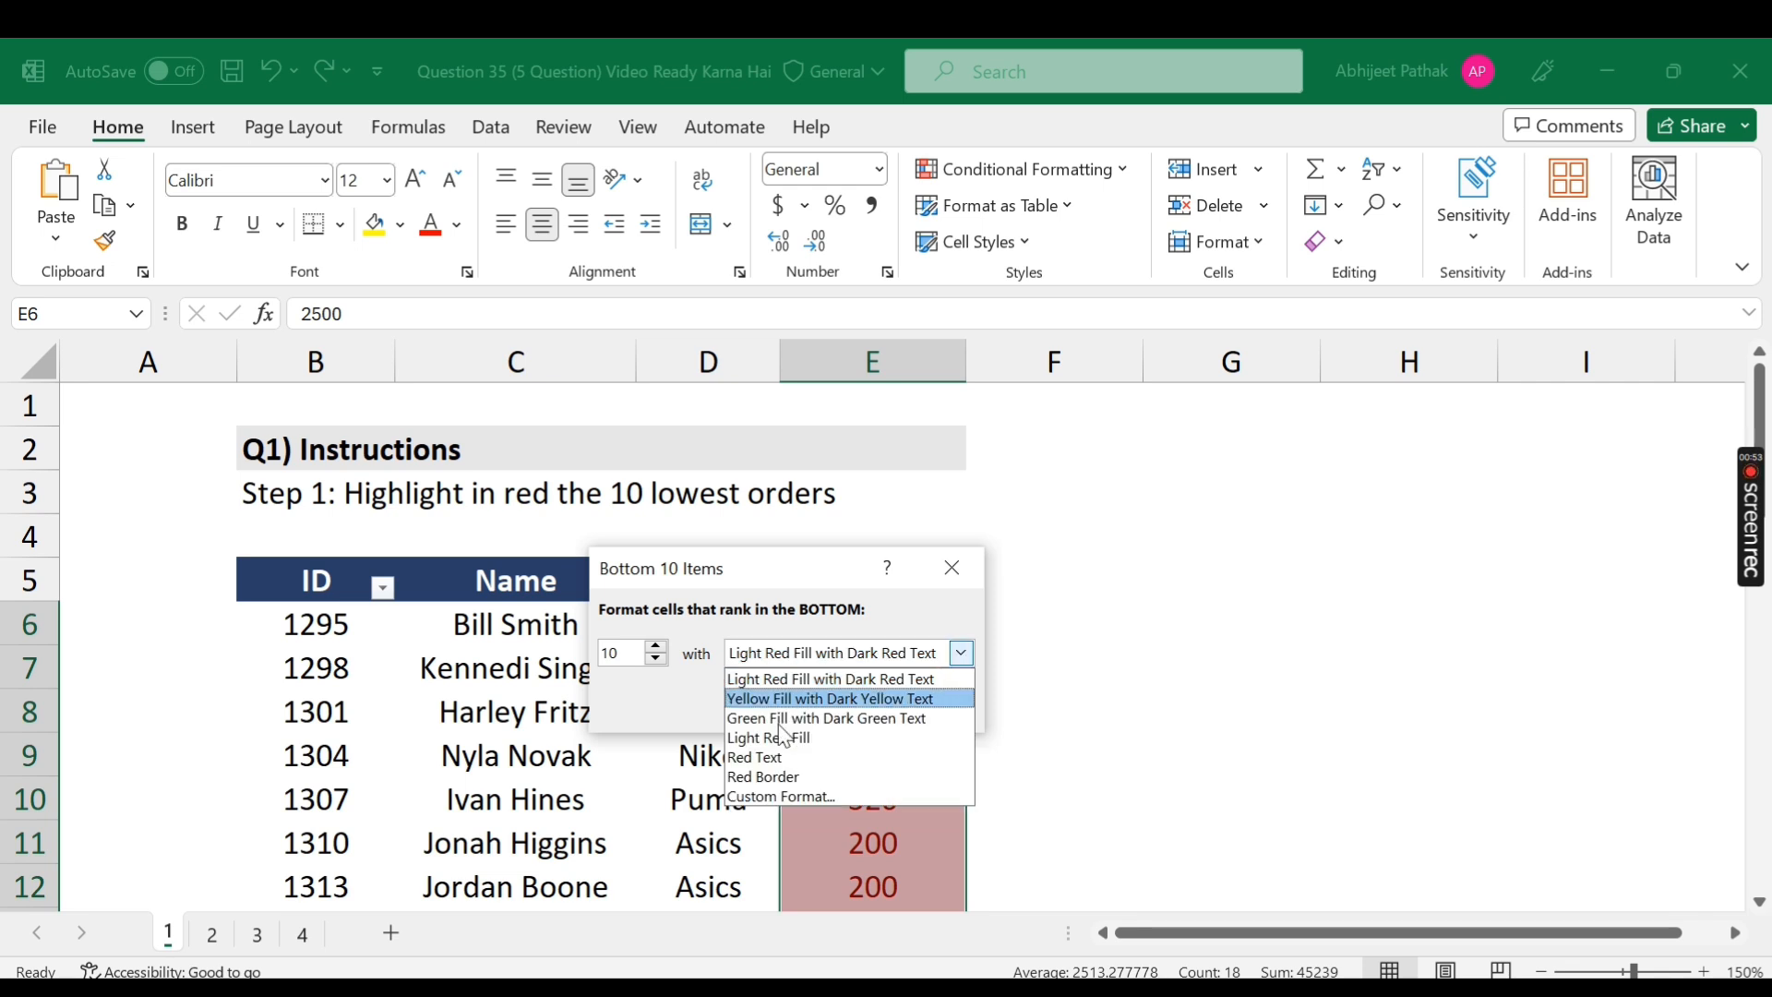
{"action": "left_click", "coordinate": [783, 799]}
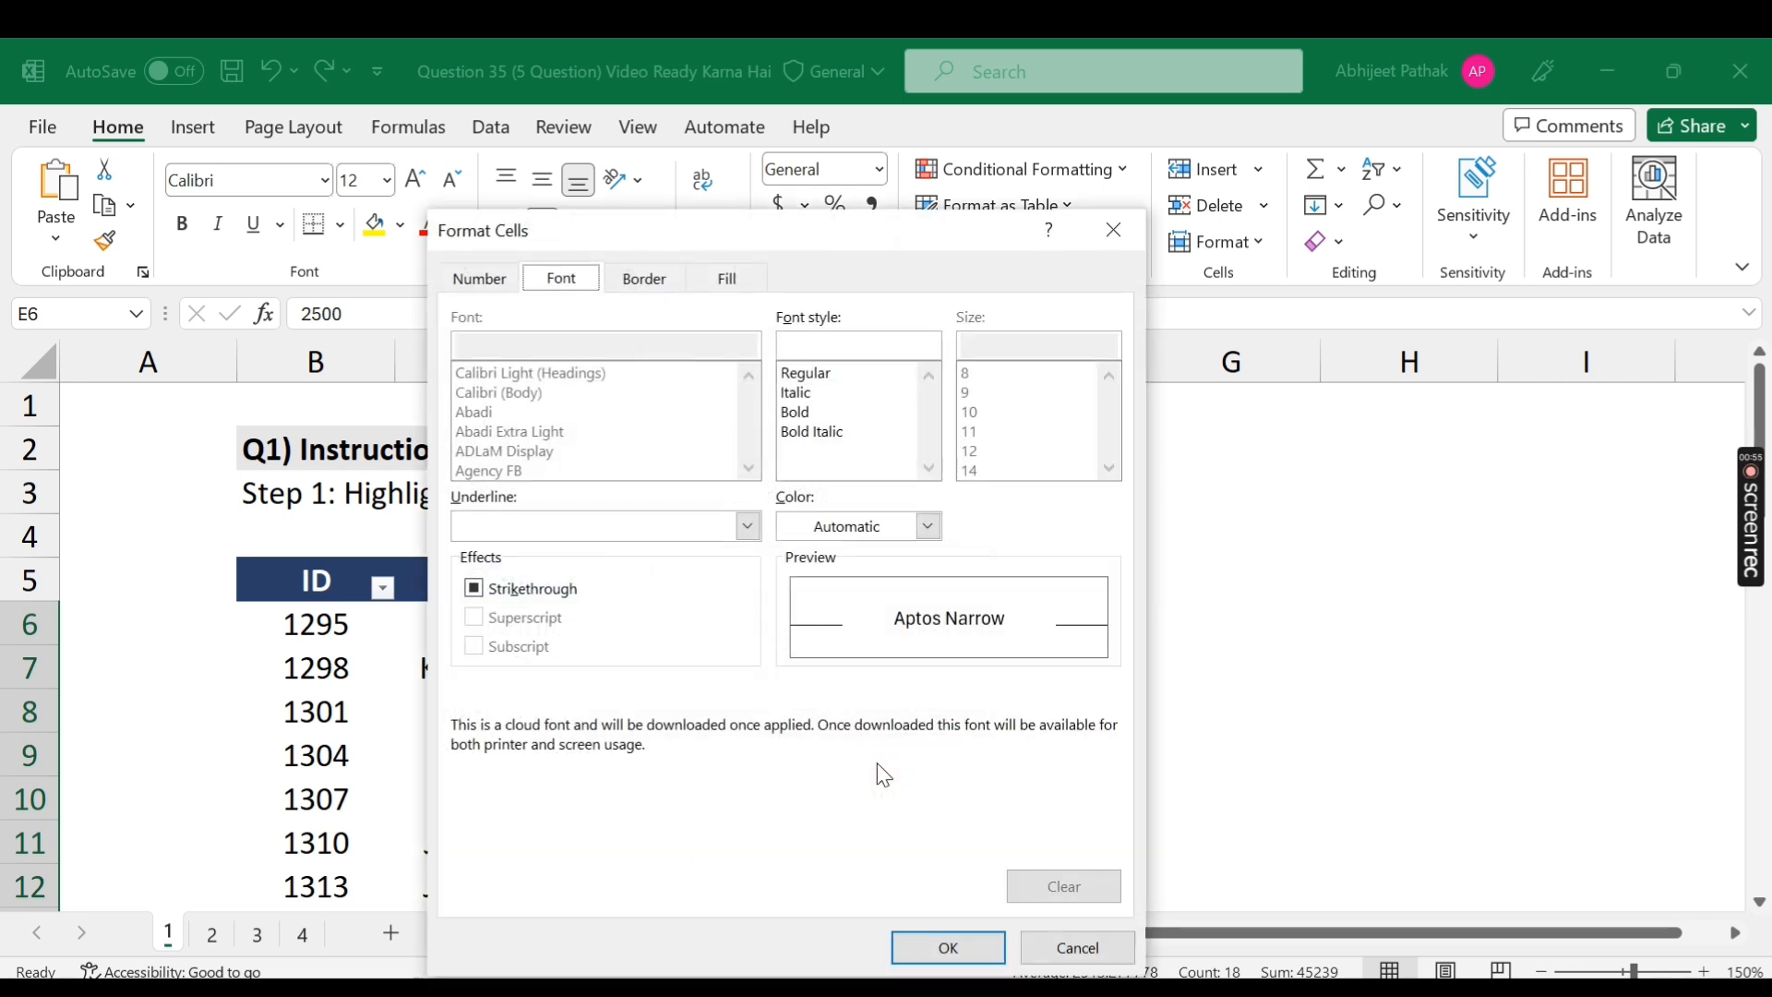
{"action": "left_click", "coordinate": [1075, 948]}
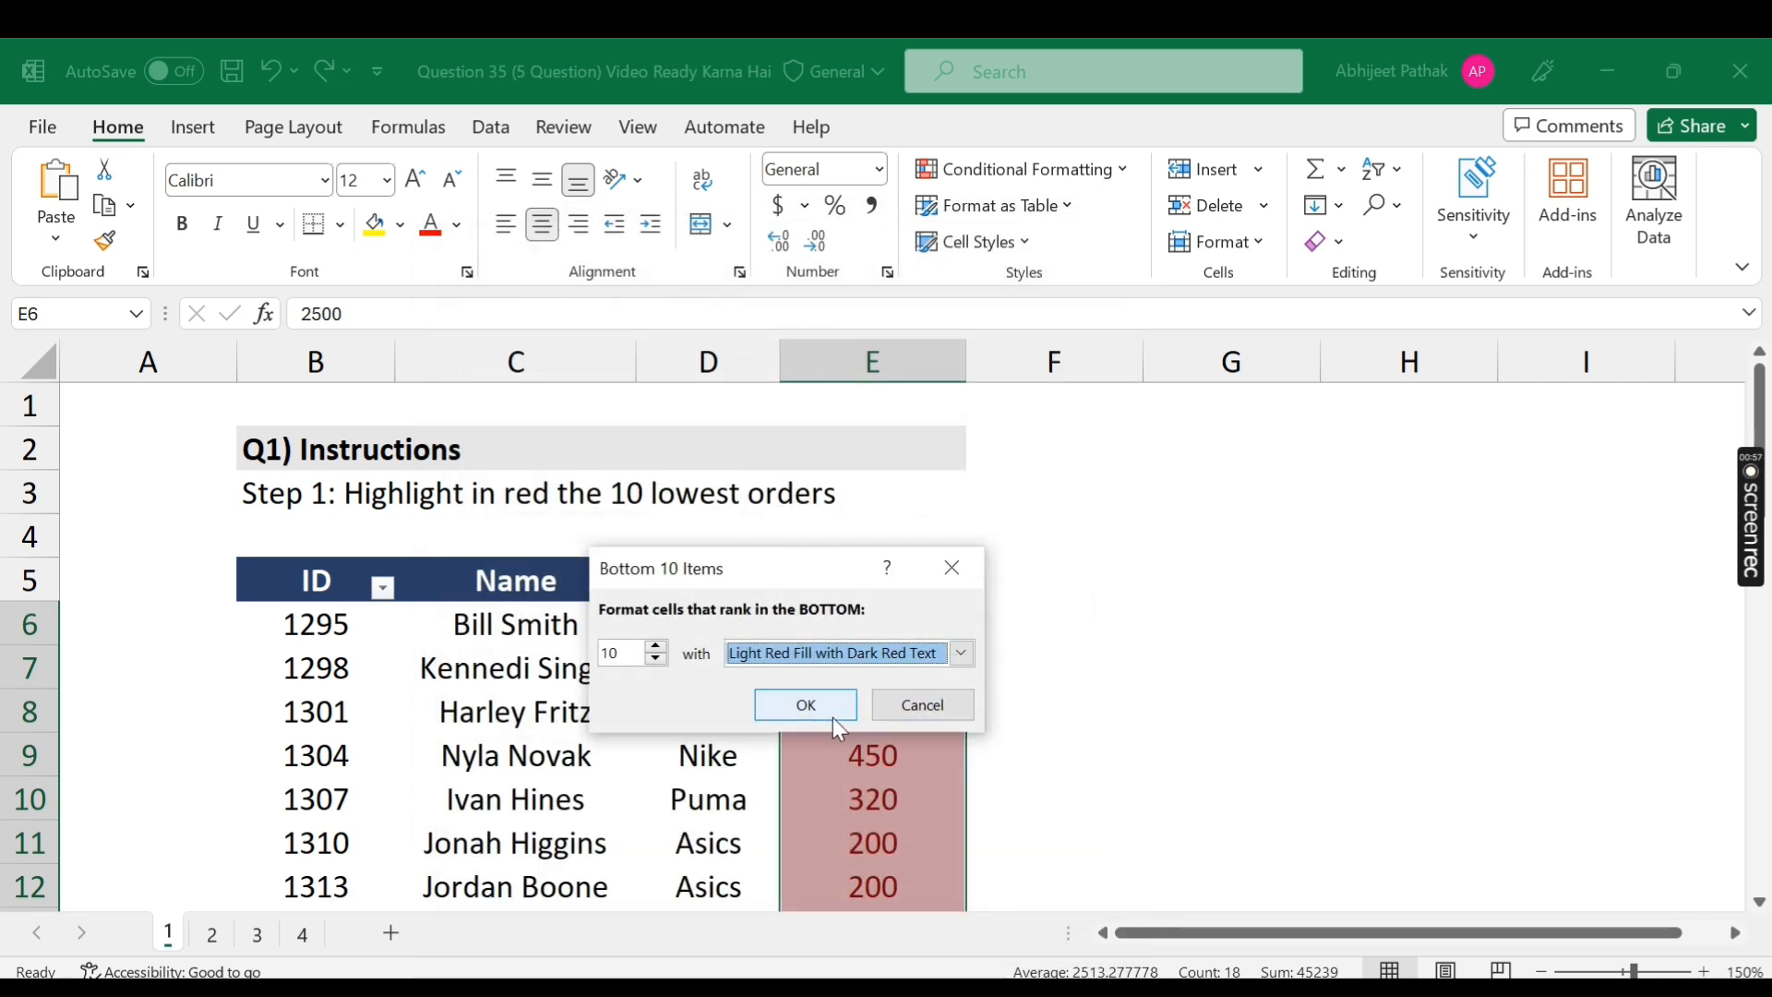
{"action": "left_click", "coordinate": [835, 711]}
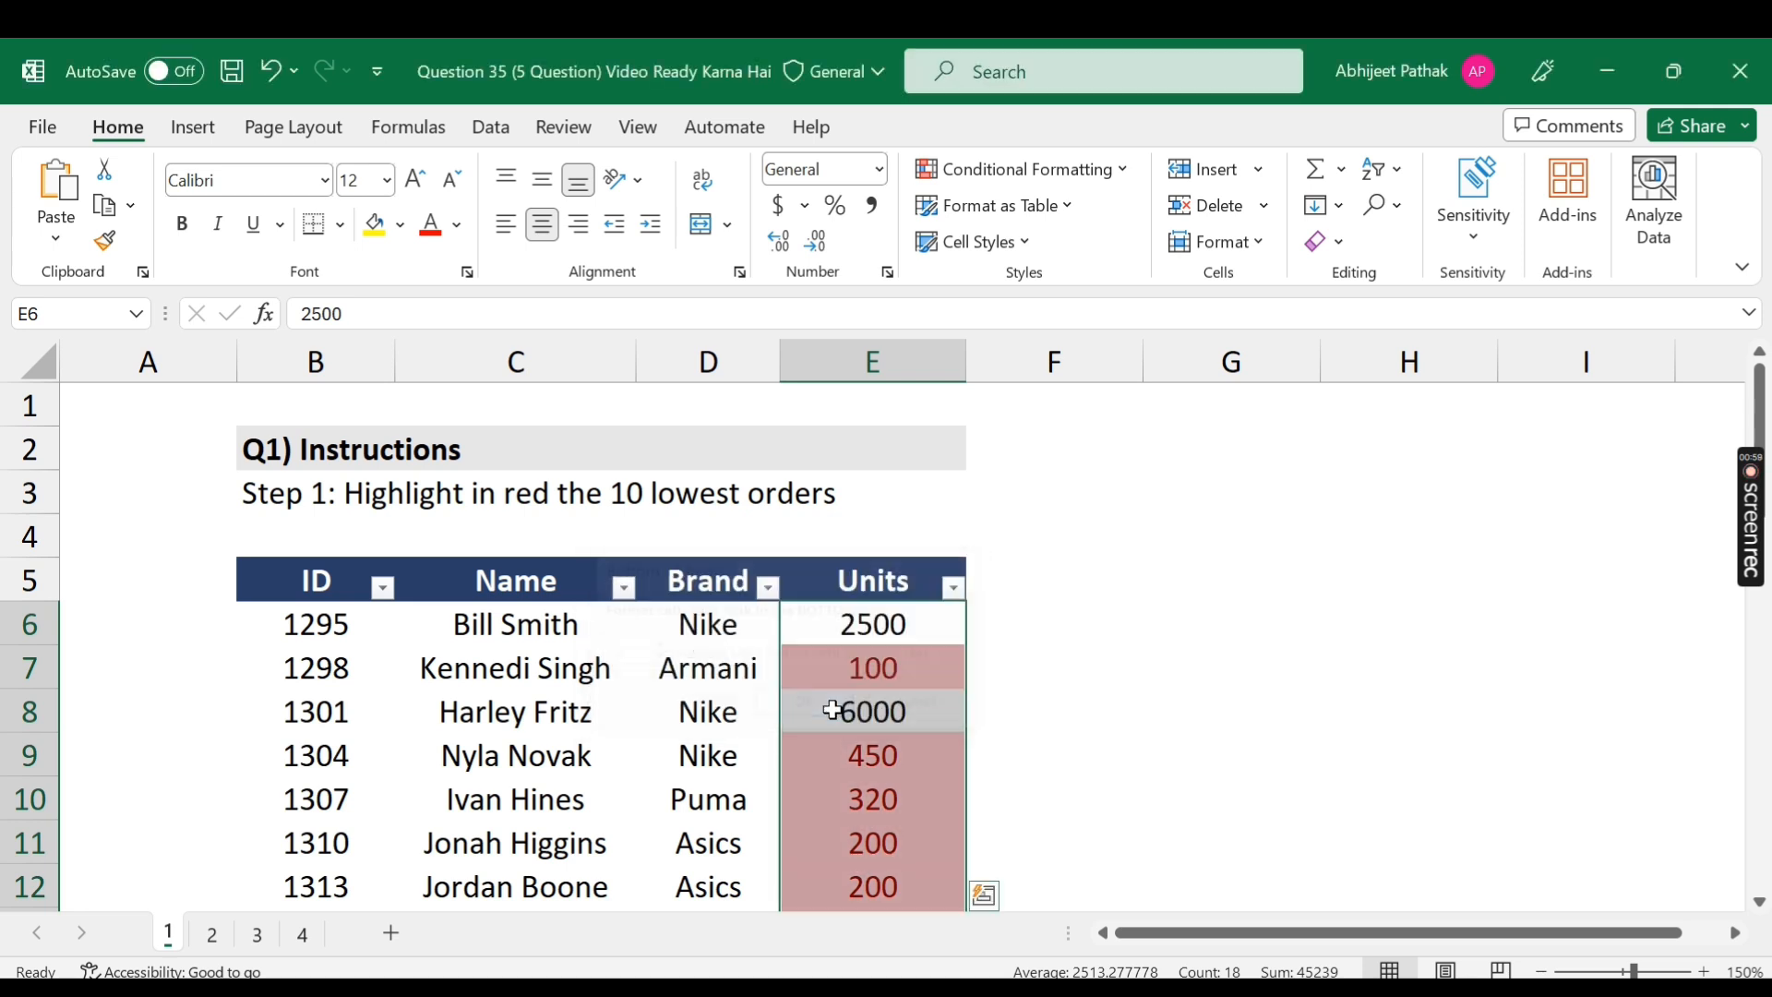
- Check the highlighting in the Units column and undo the Bottom 10 Items formatting
{"action": "scroll", "coordinate": [888, 701], "scroll_direction": "down", "scroll_amount": 3}
{"action": "scroll", "coordinate": [888, 701], "scroll_direction": "down", "scroll_amount": 4}
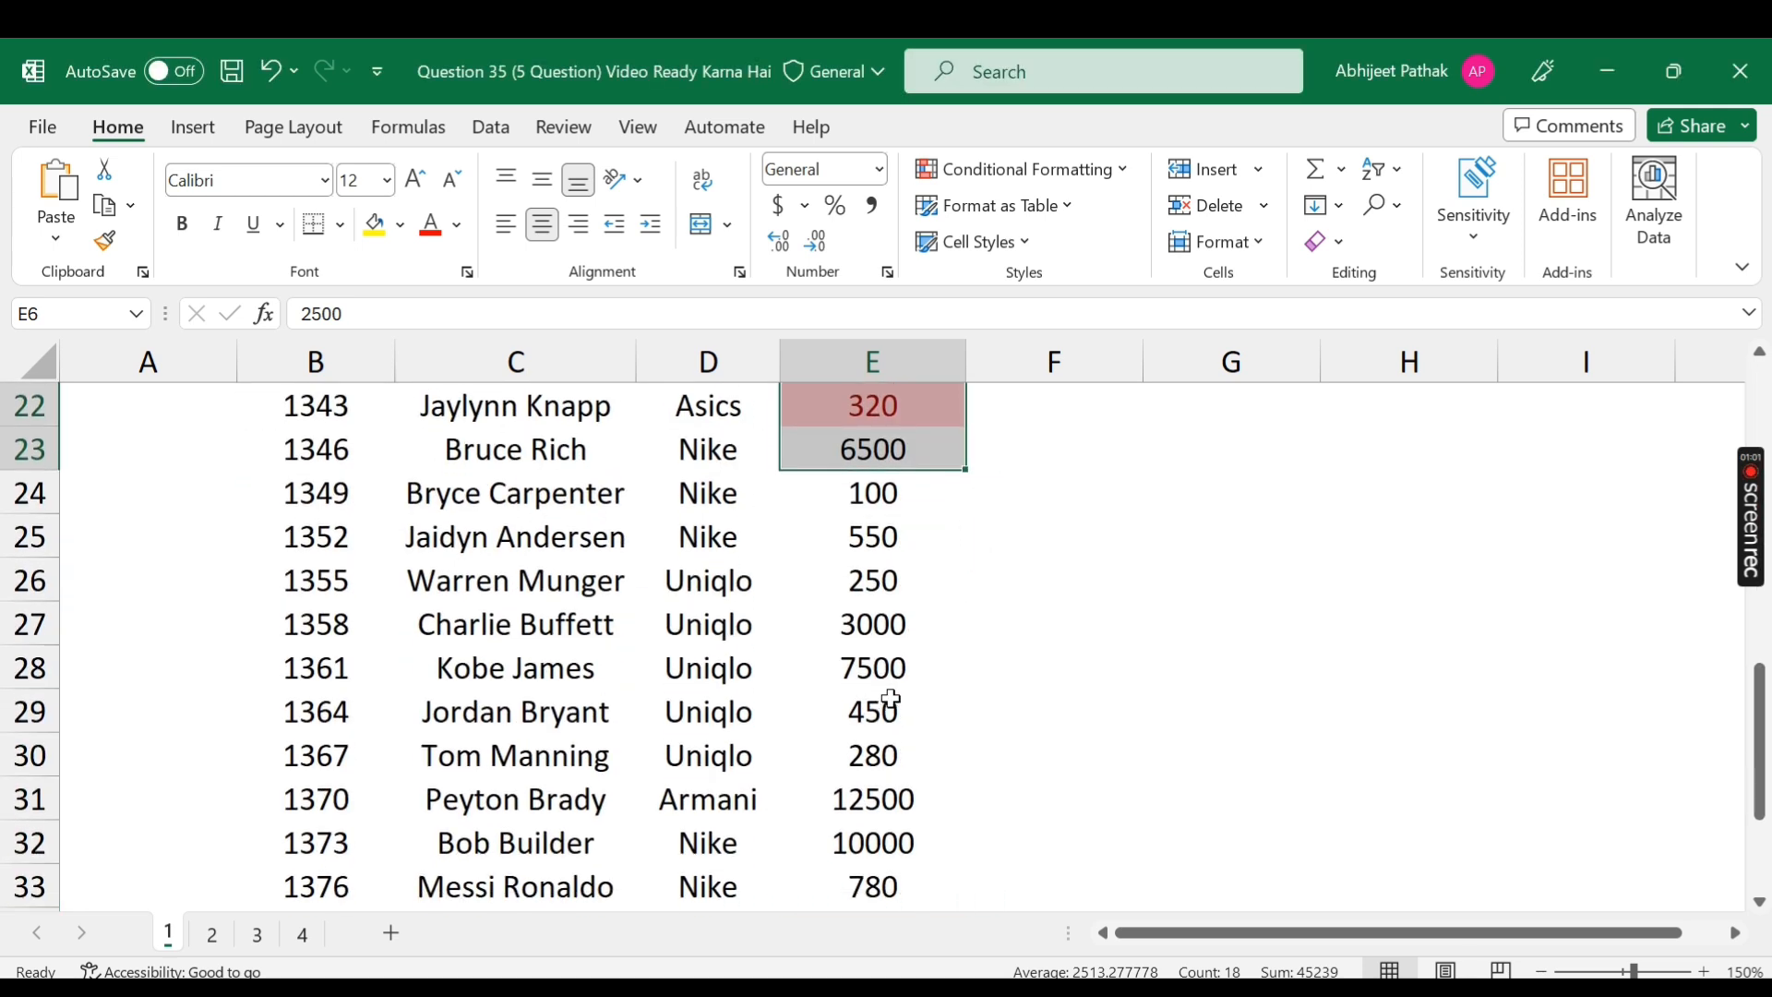
{"action": "scroll", "coordinate": [887, 701], "scroll_direction": "up", "scroll_amount": 7}
{"action": "left_click", "coordinate": [900, 665]}
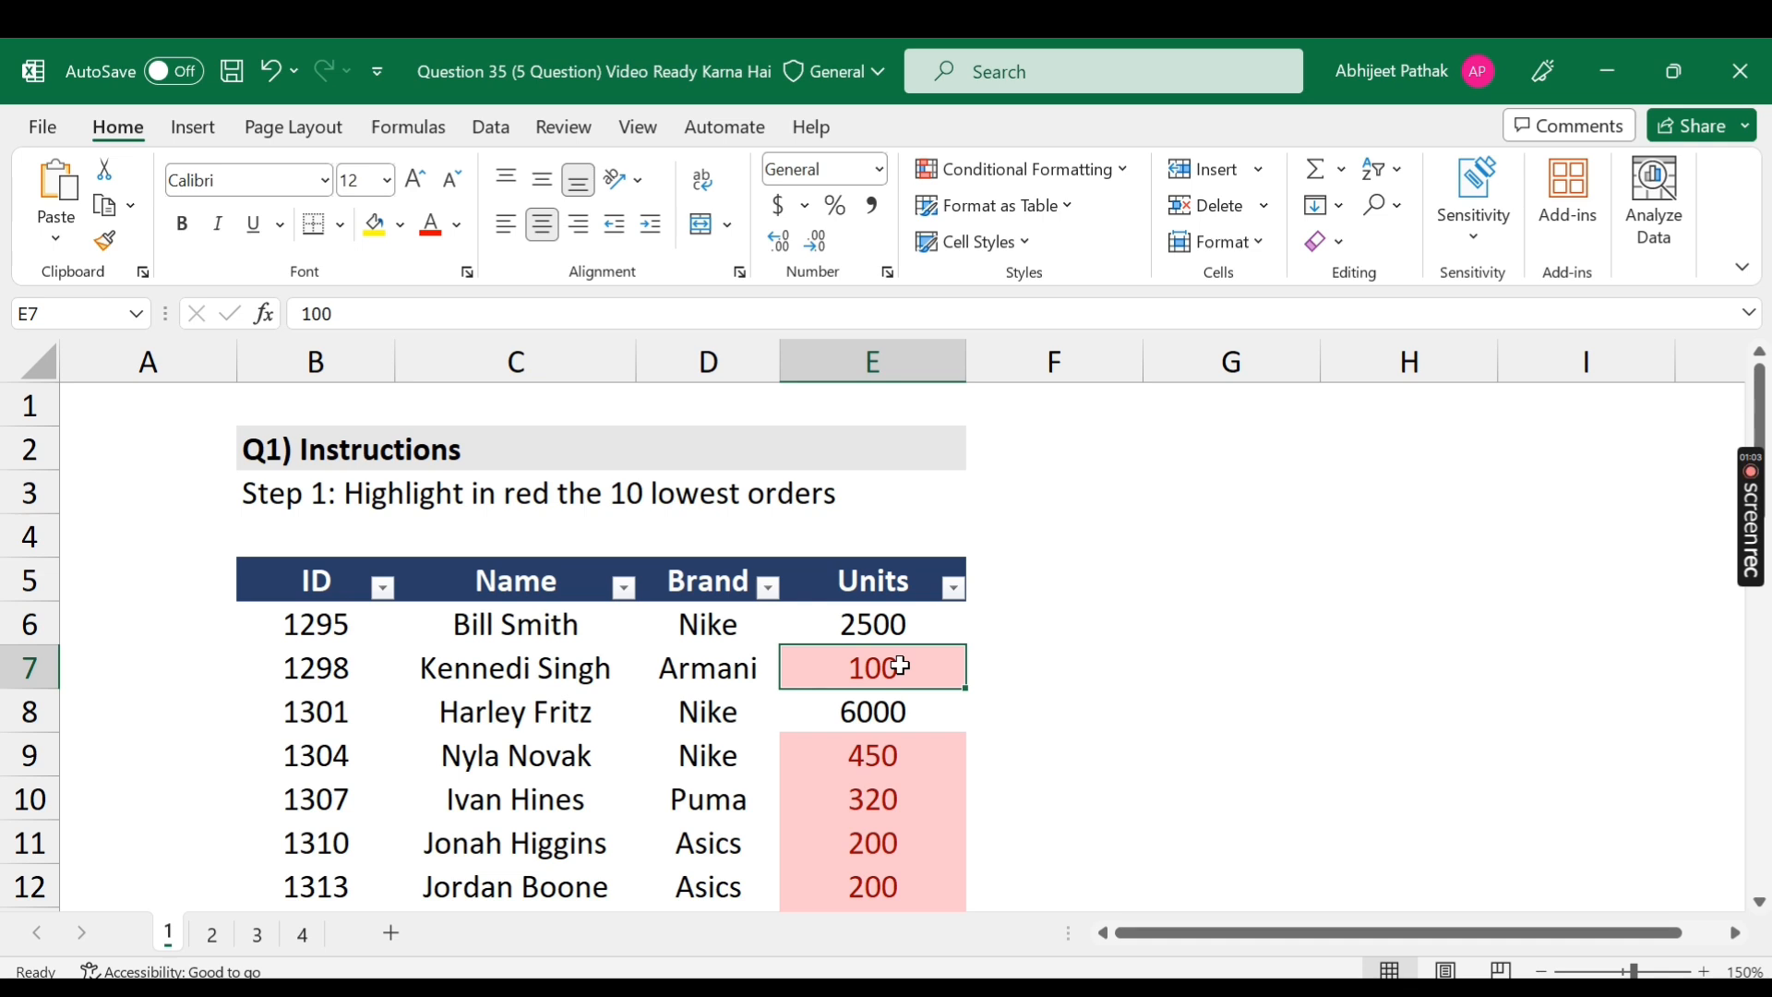
{"action": "left_click_drag", "start_coordinate": [313, 626], "coordinate": [858, 629]}
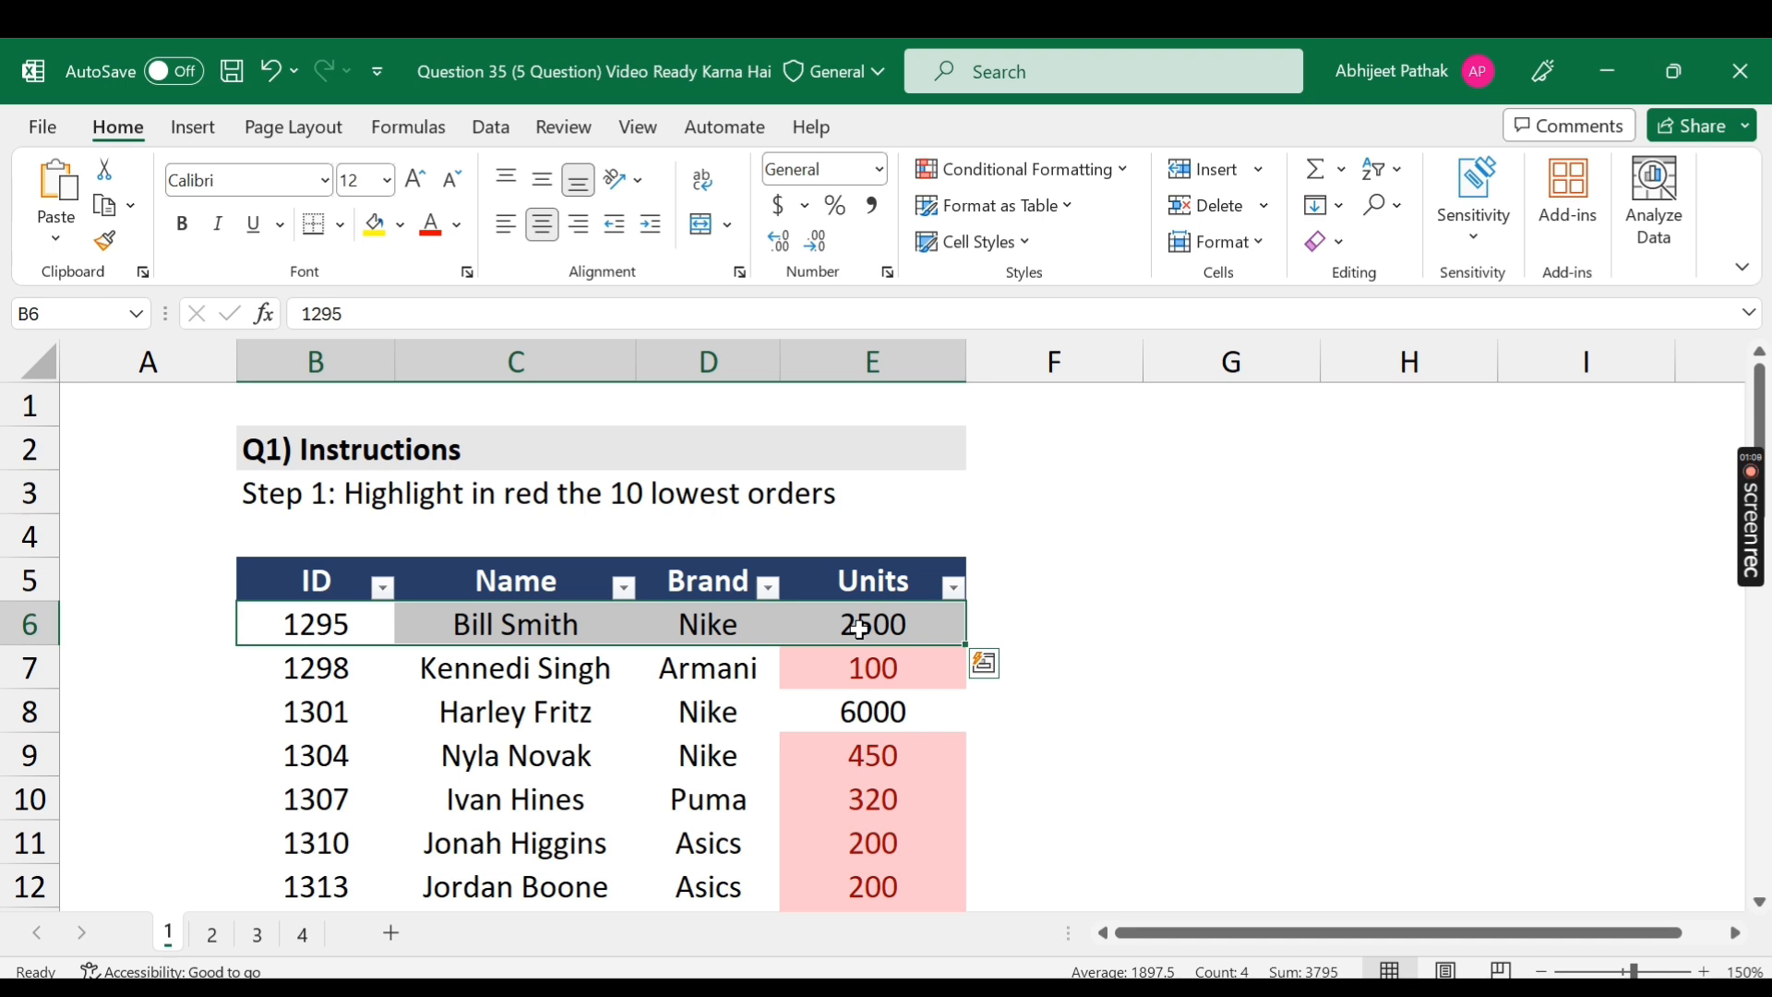
{"action": "left_click_drag", "start_coordinate": [870, 624], "coordinate": [906, 866]}
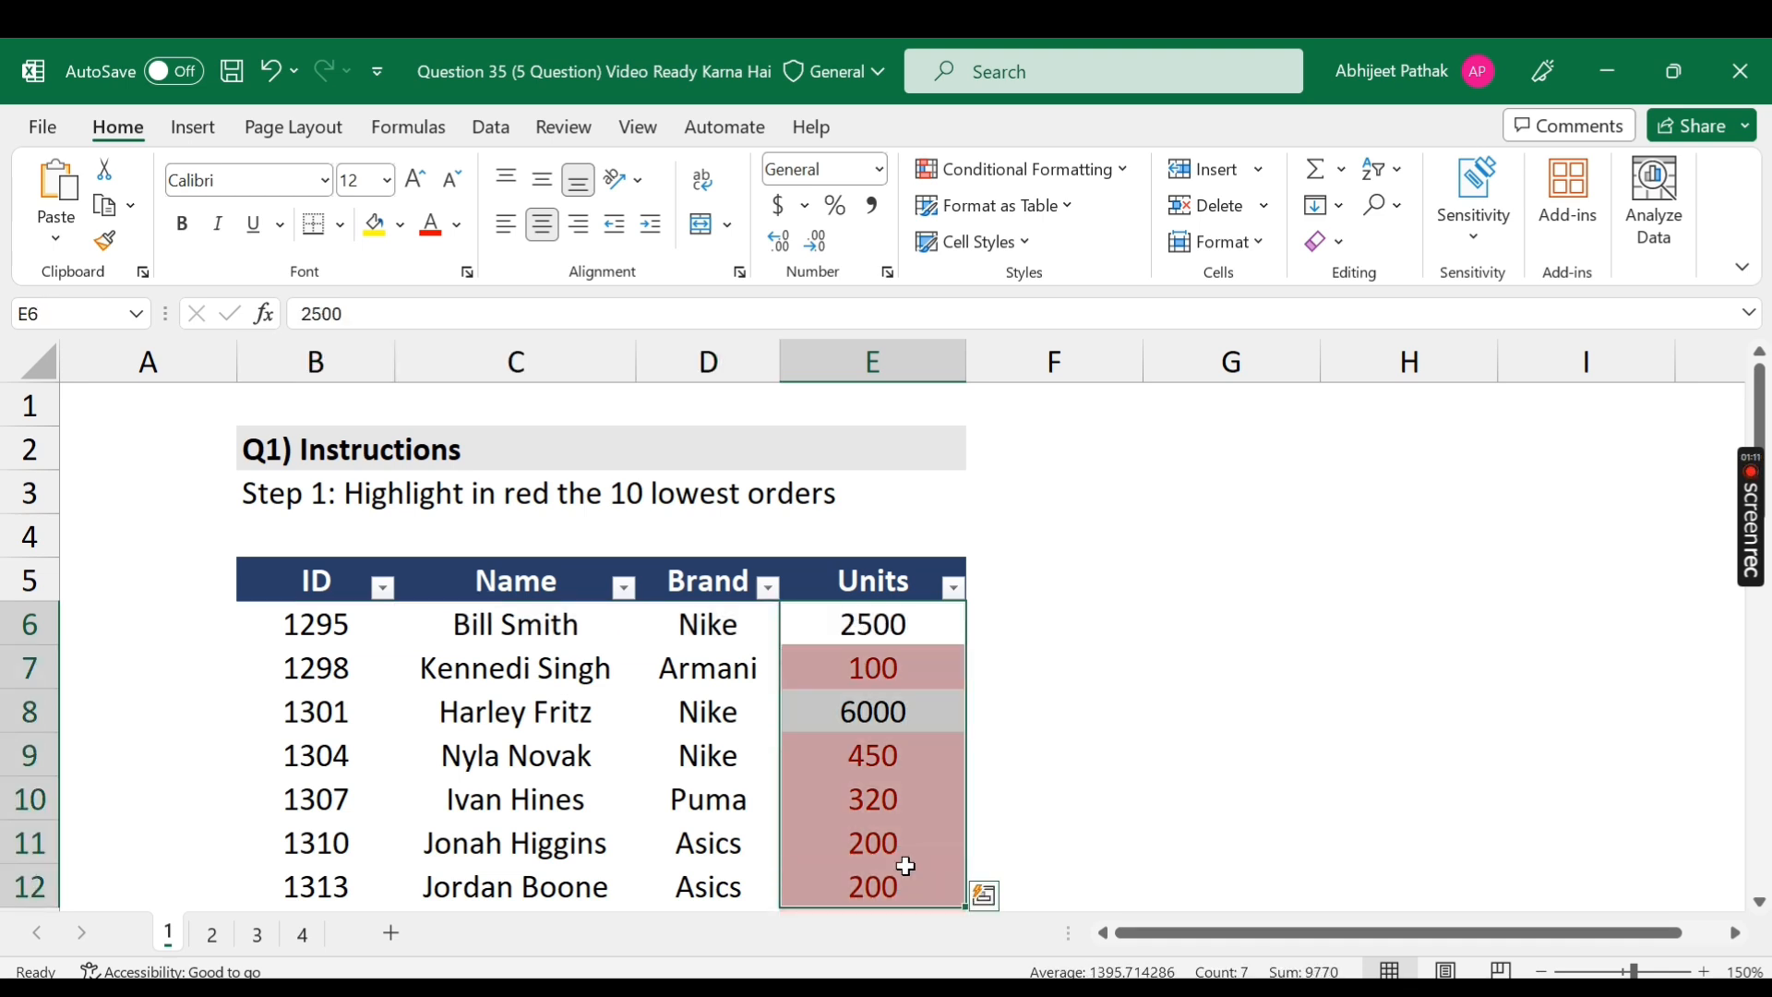
{"action": "key", "text": "ctrl+z"}
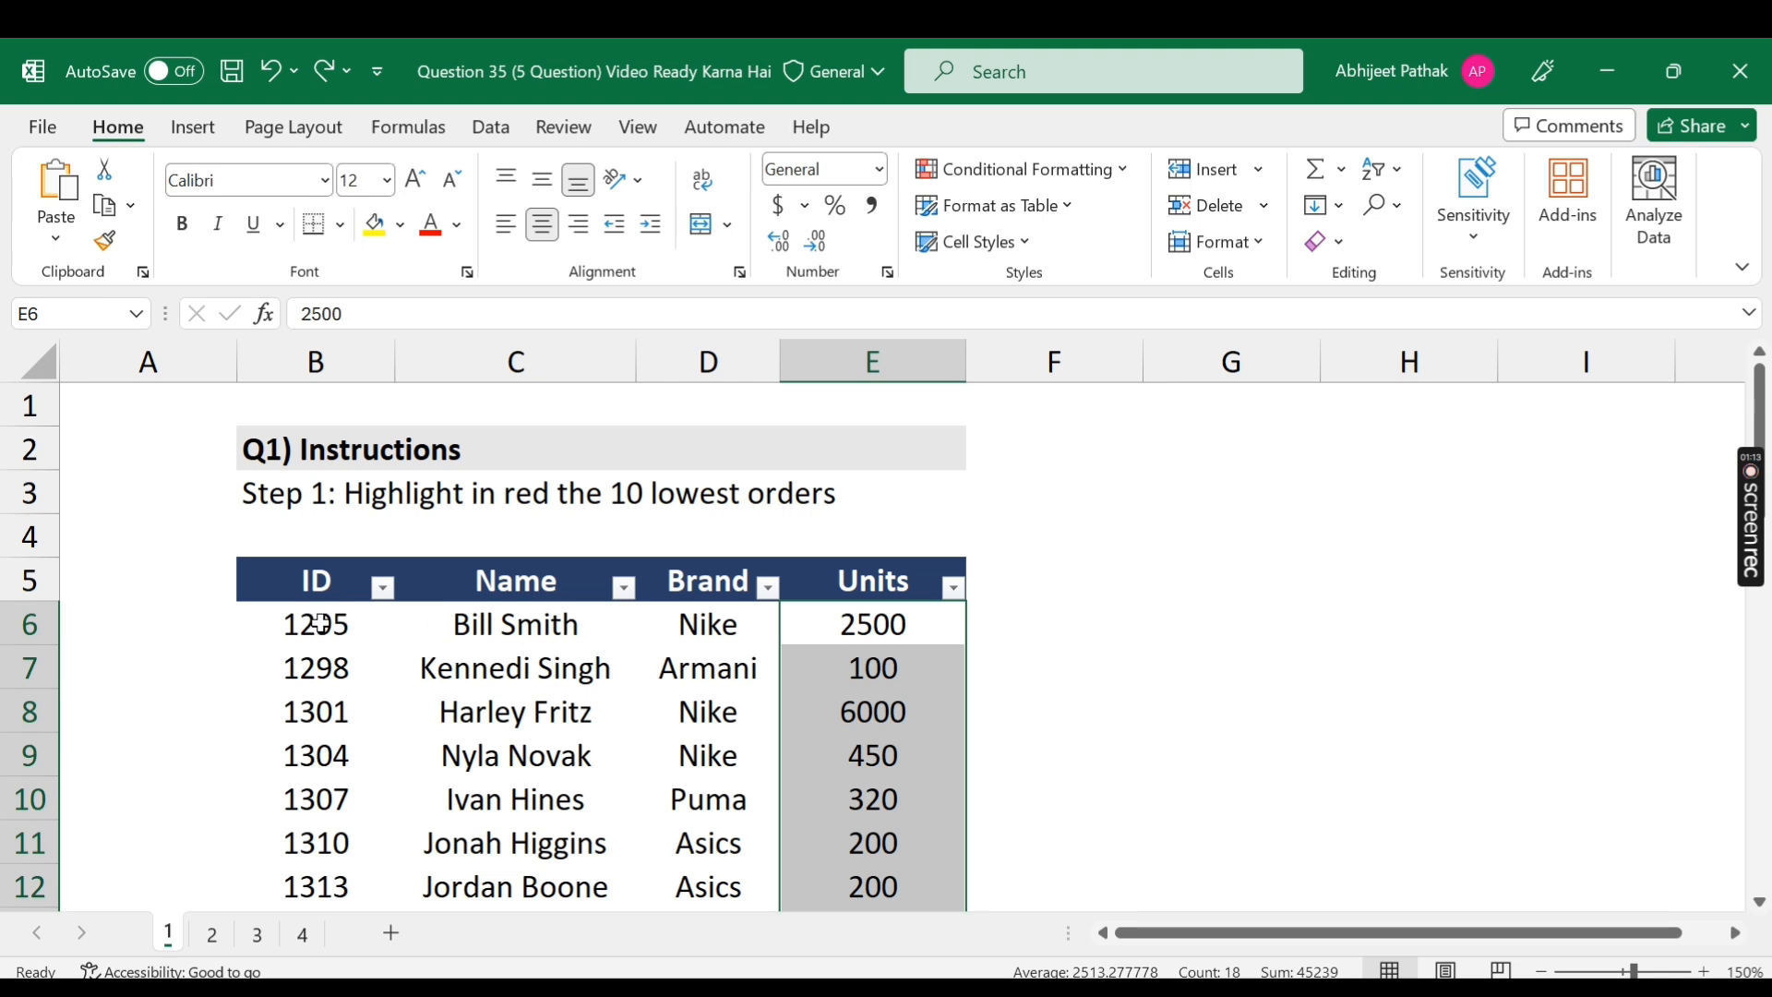
{"action": "left_click", "coordinate": [316, 624]}
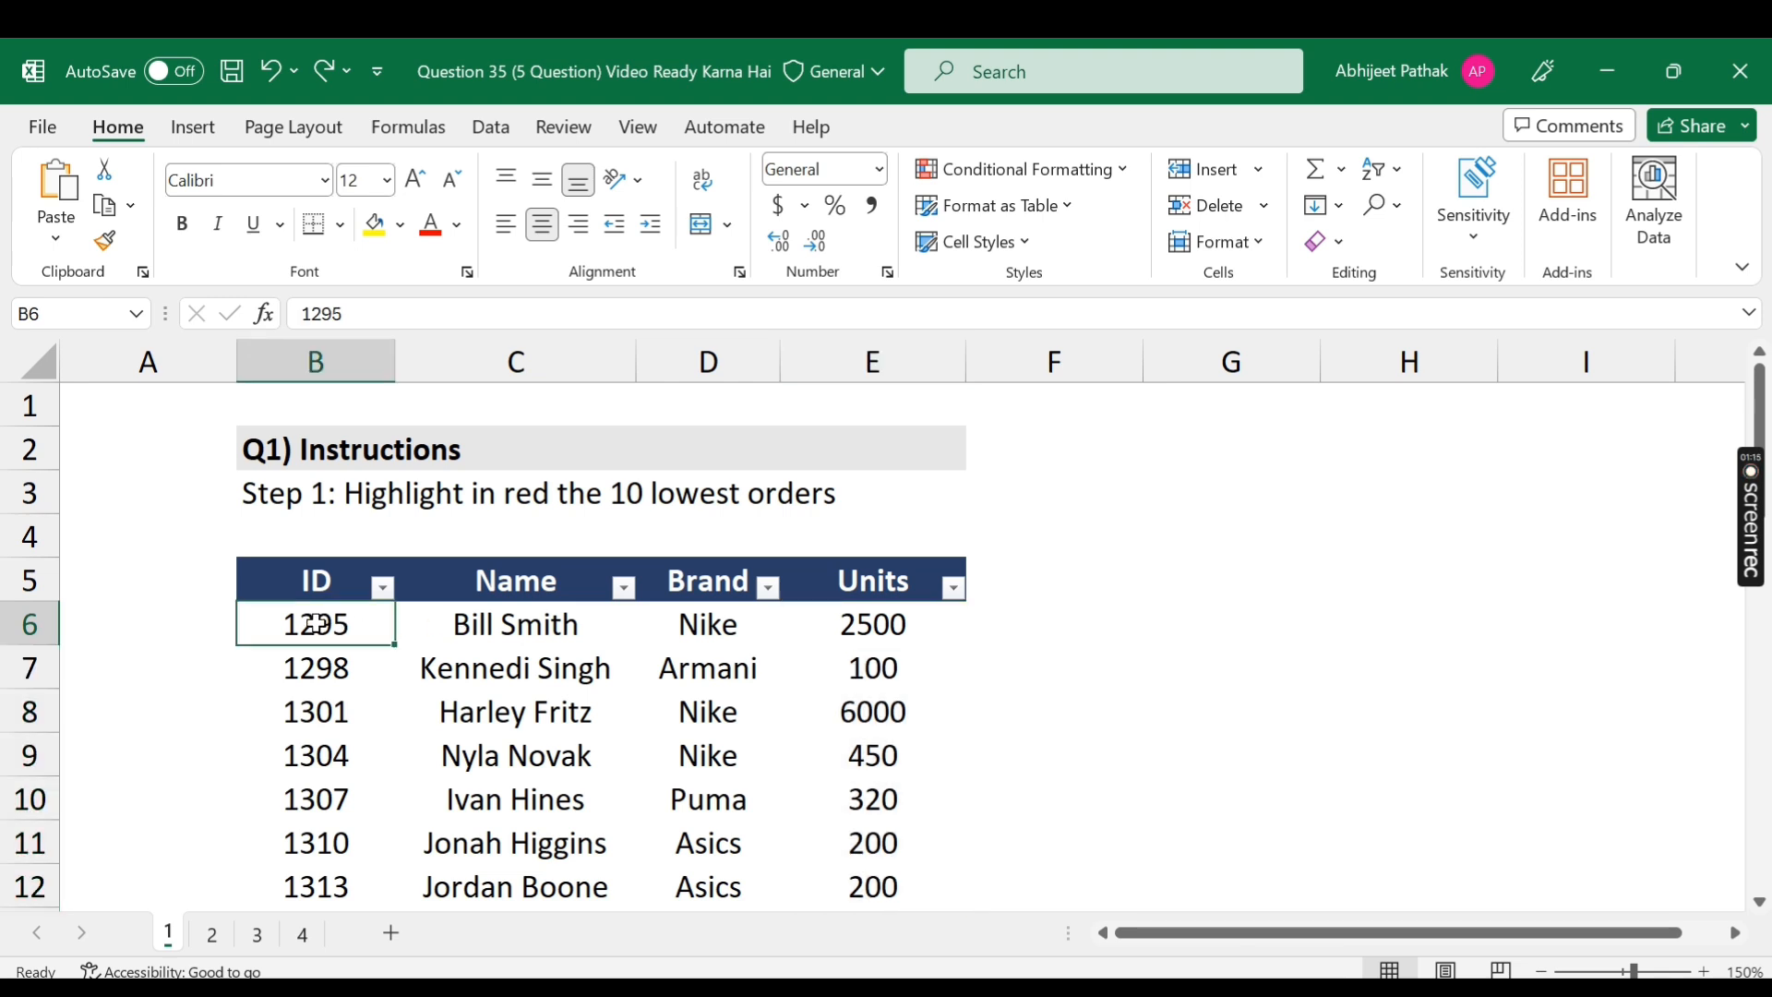
{"action": "left_click_drag", "start_coordinate": [316, 624], "coordinate": [847, 624]}
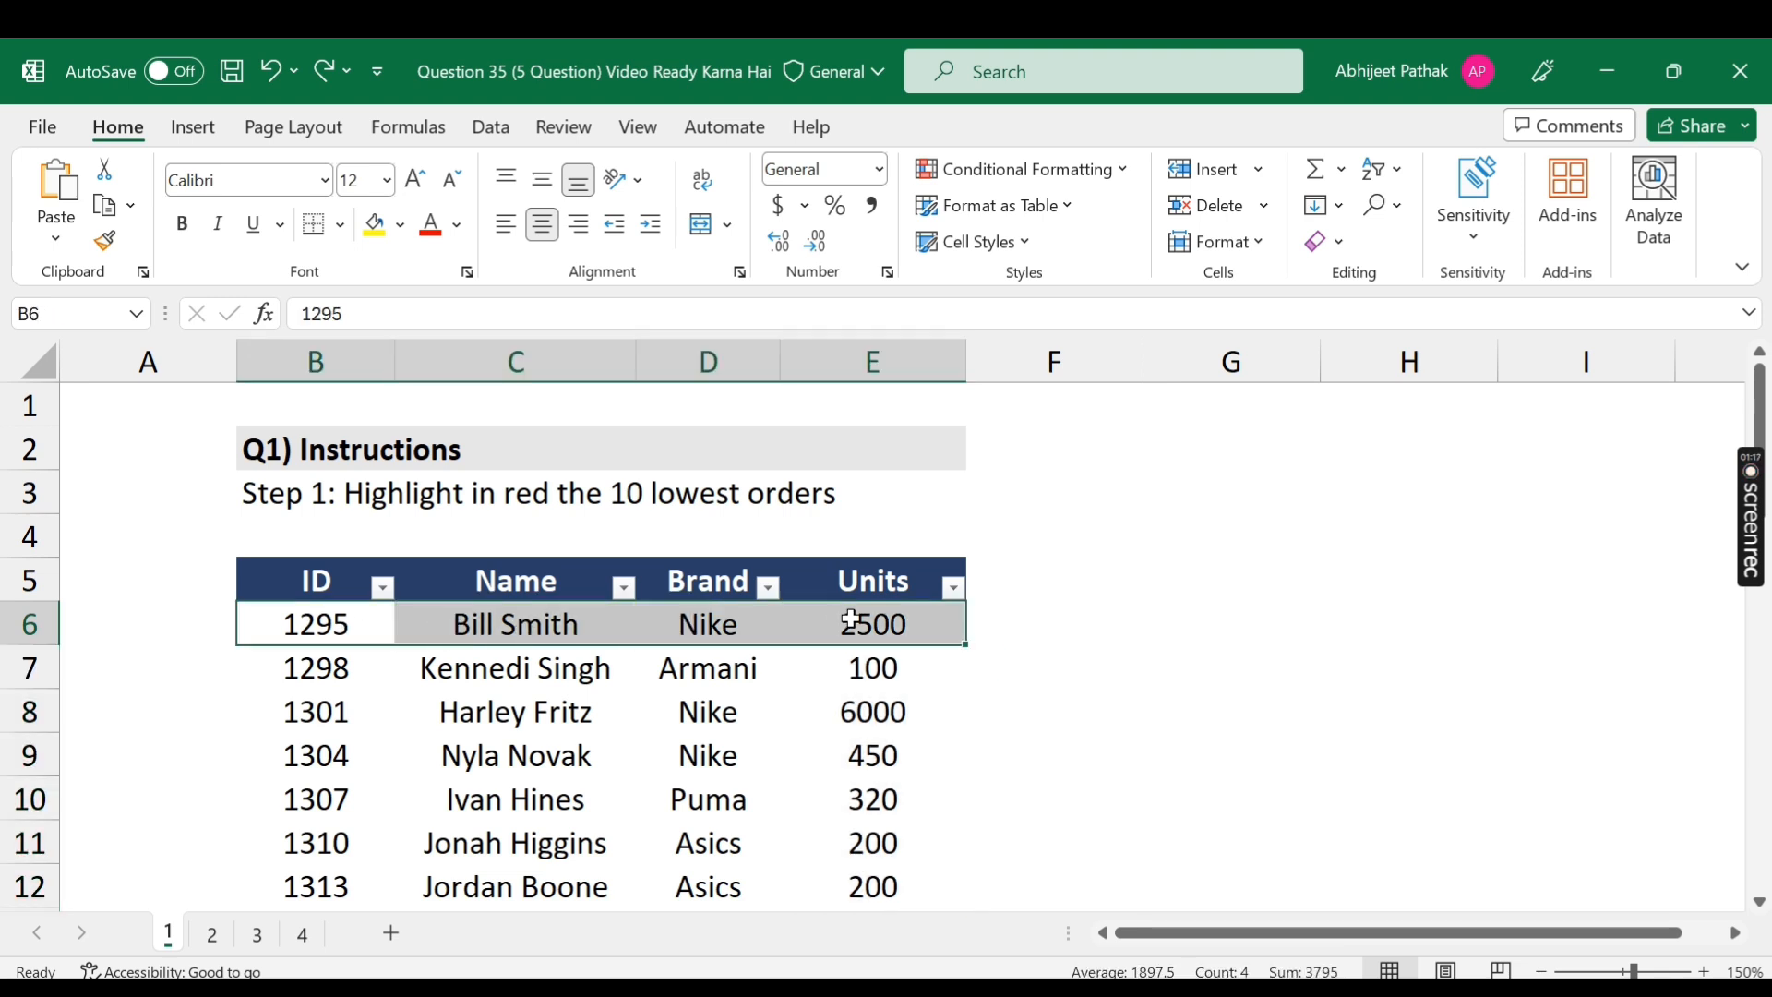
{"action": "left_click", "coordinate": [864, 625]}
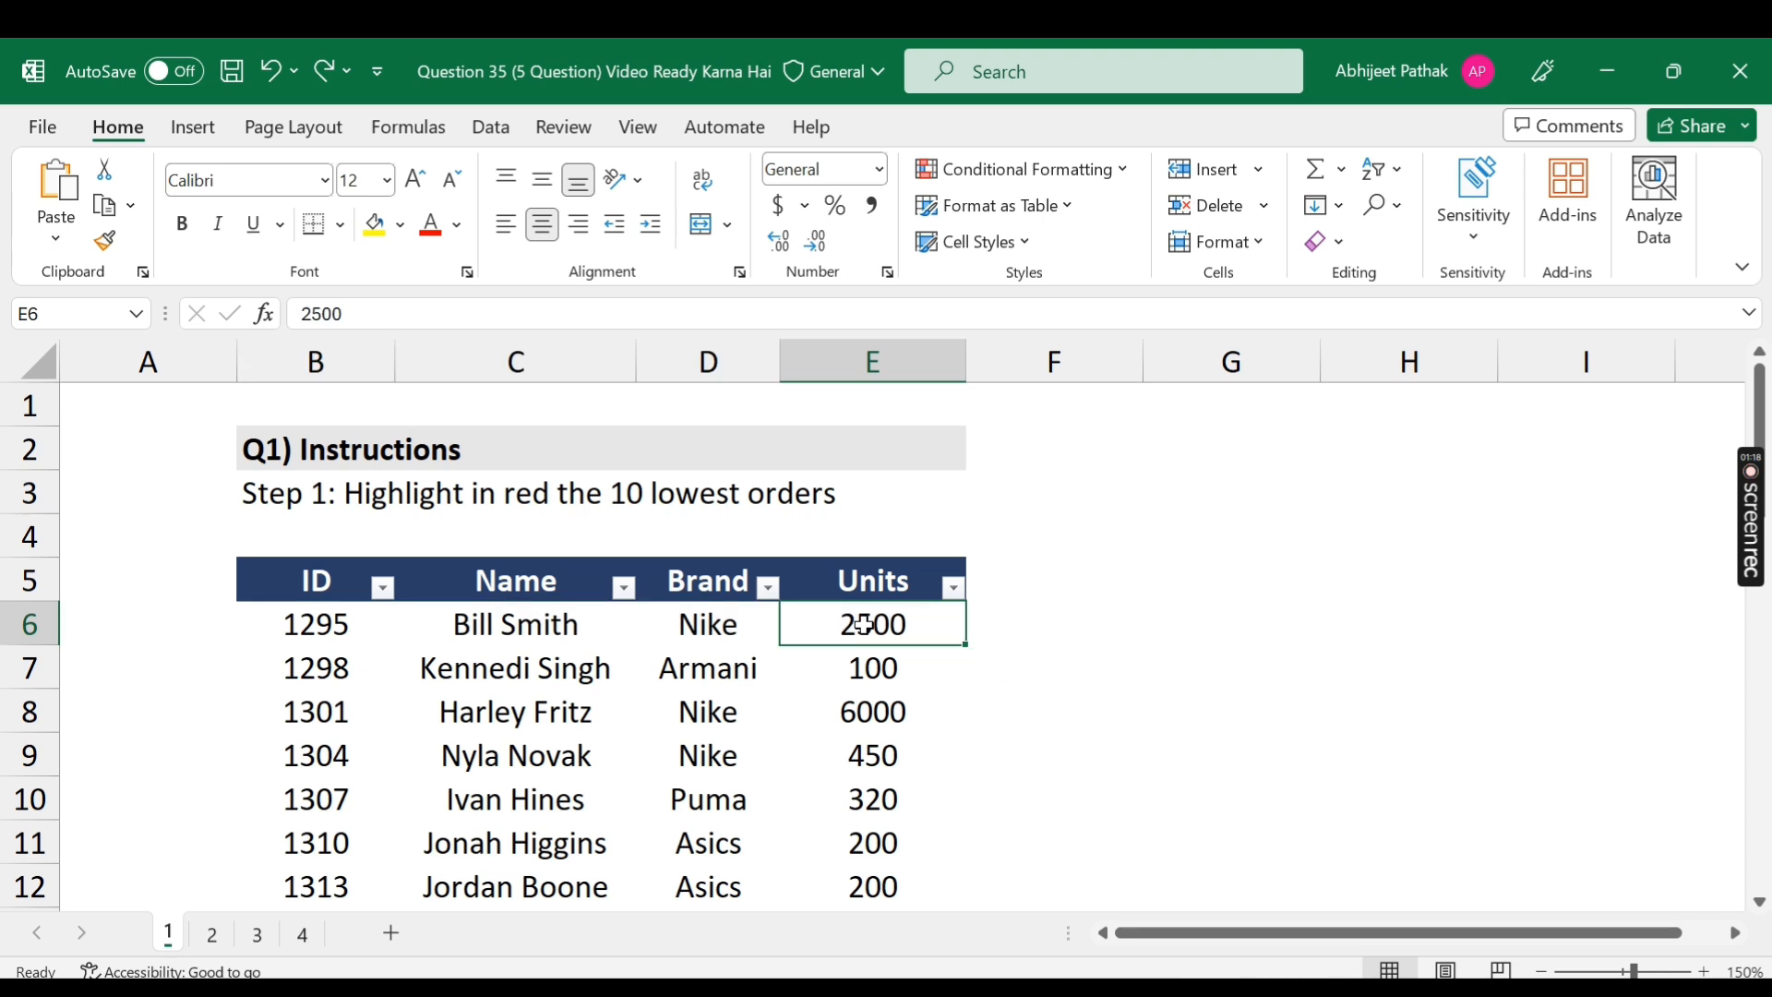
{"action": "left_click", "coordinate": [991, 638]}
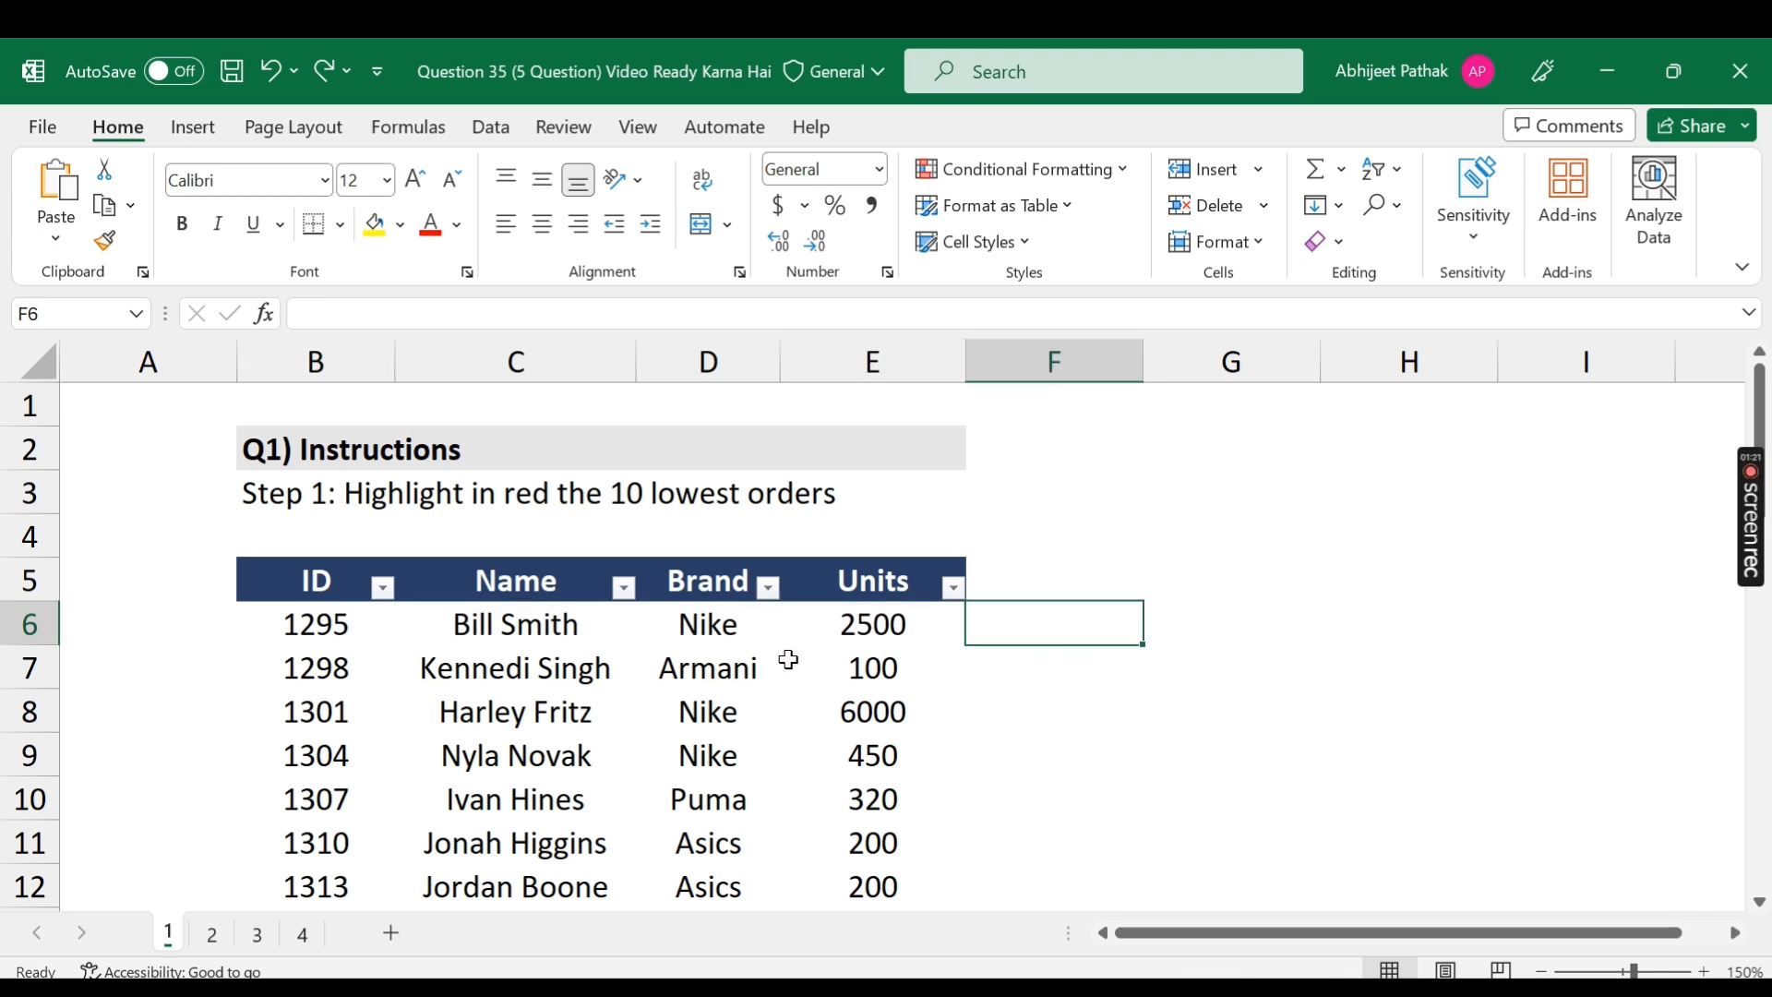
{"action": "left_click", "coordinate": [888, 630]}
{"action": "left_click", "coordinate": [1016, 613]}
{"action": "left_click", "coordinate": [900, 625]}
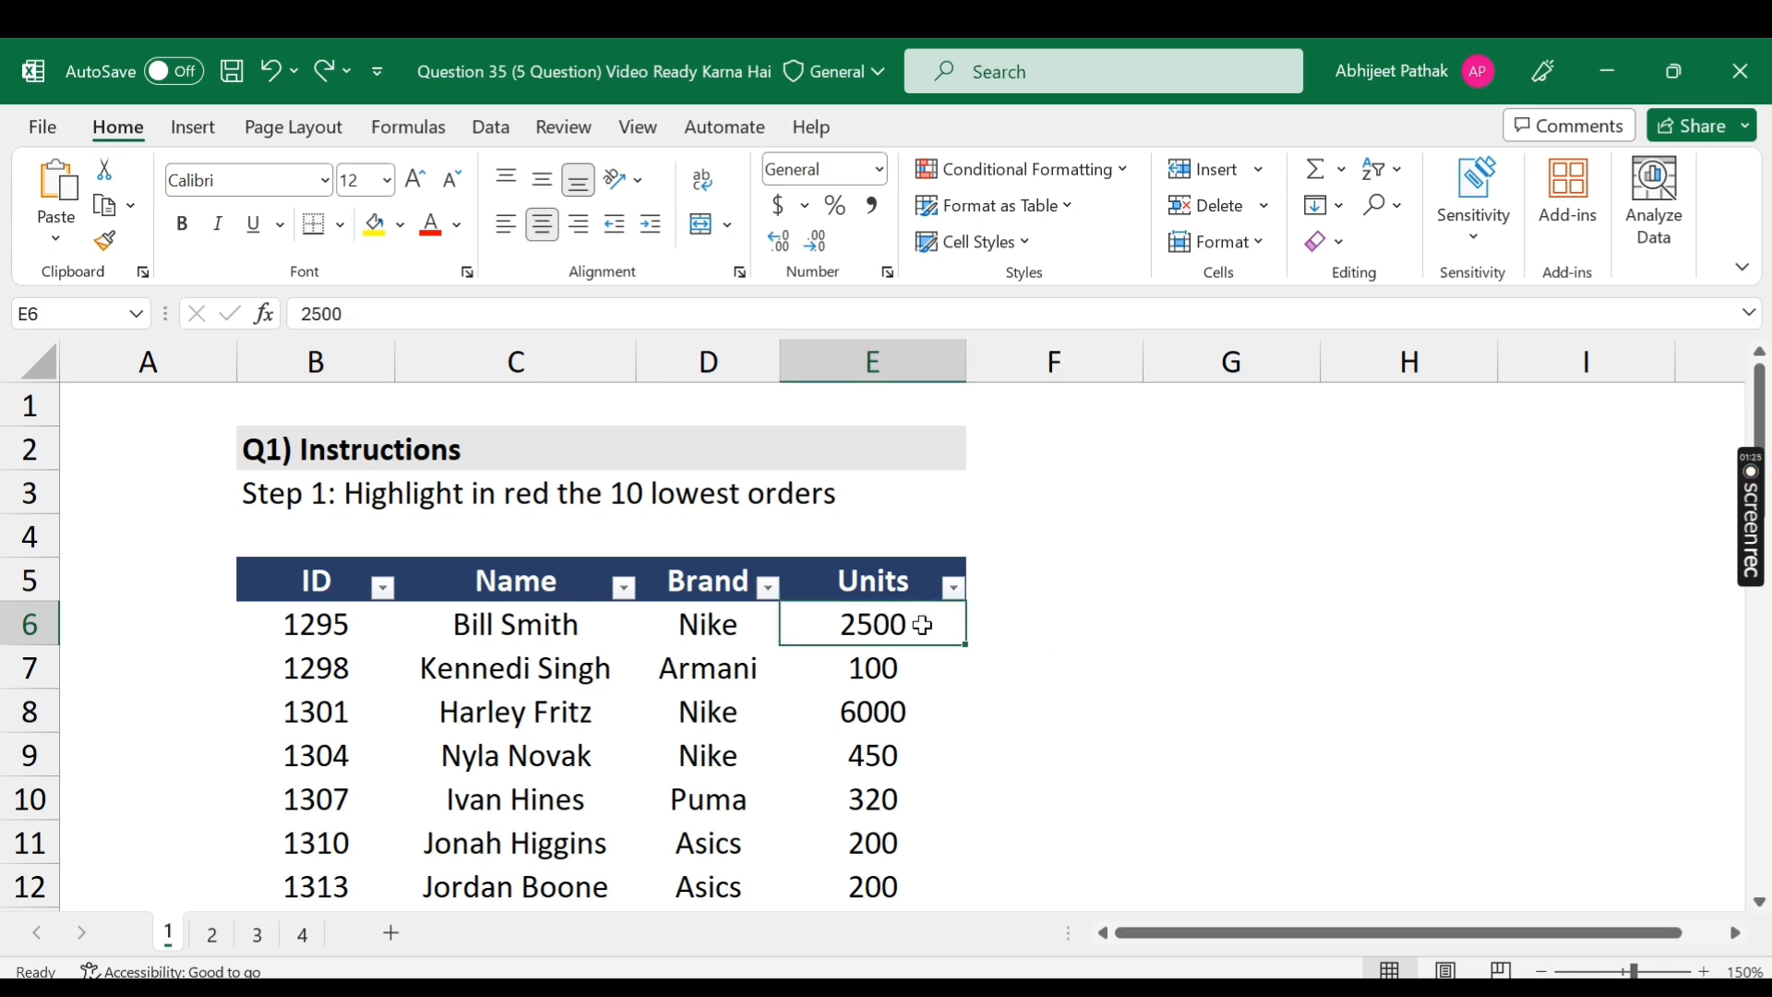
{"action": "scroll", "coordinate": [884, 729], "scroll_direction": "down", "scroll_amount": 3}
{"action": "scroll", "coordinate": [923, 738], "scroll_direction": "up", "scroll_amount": 3}
- Begin a RANK formula in cell F6 with E6 as the number to rank
{"action": "left_click", "coordinate": [1061, 634]}
{"action": "type", "text": "="}
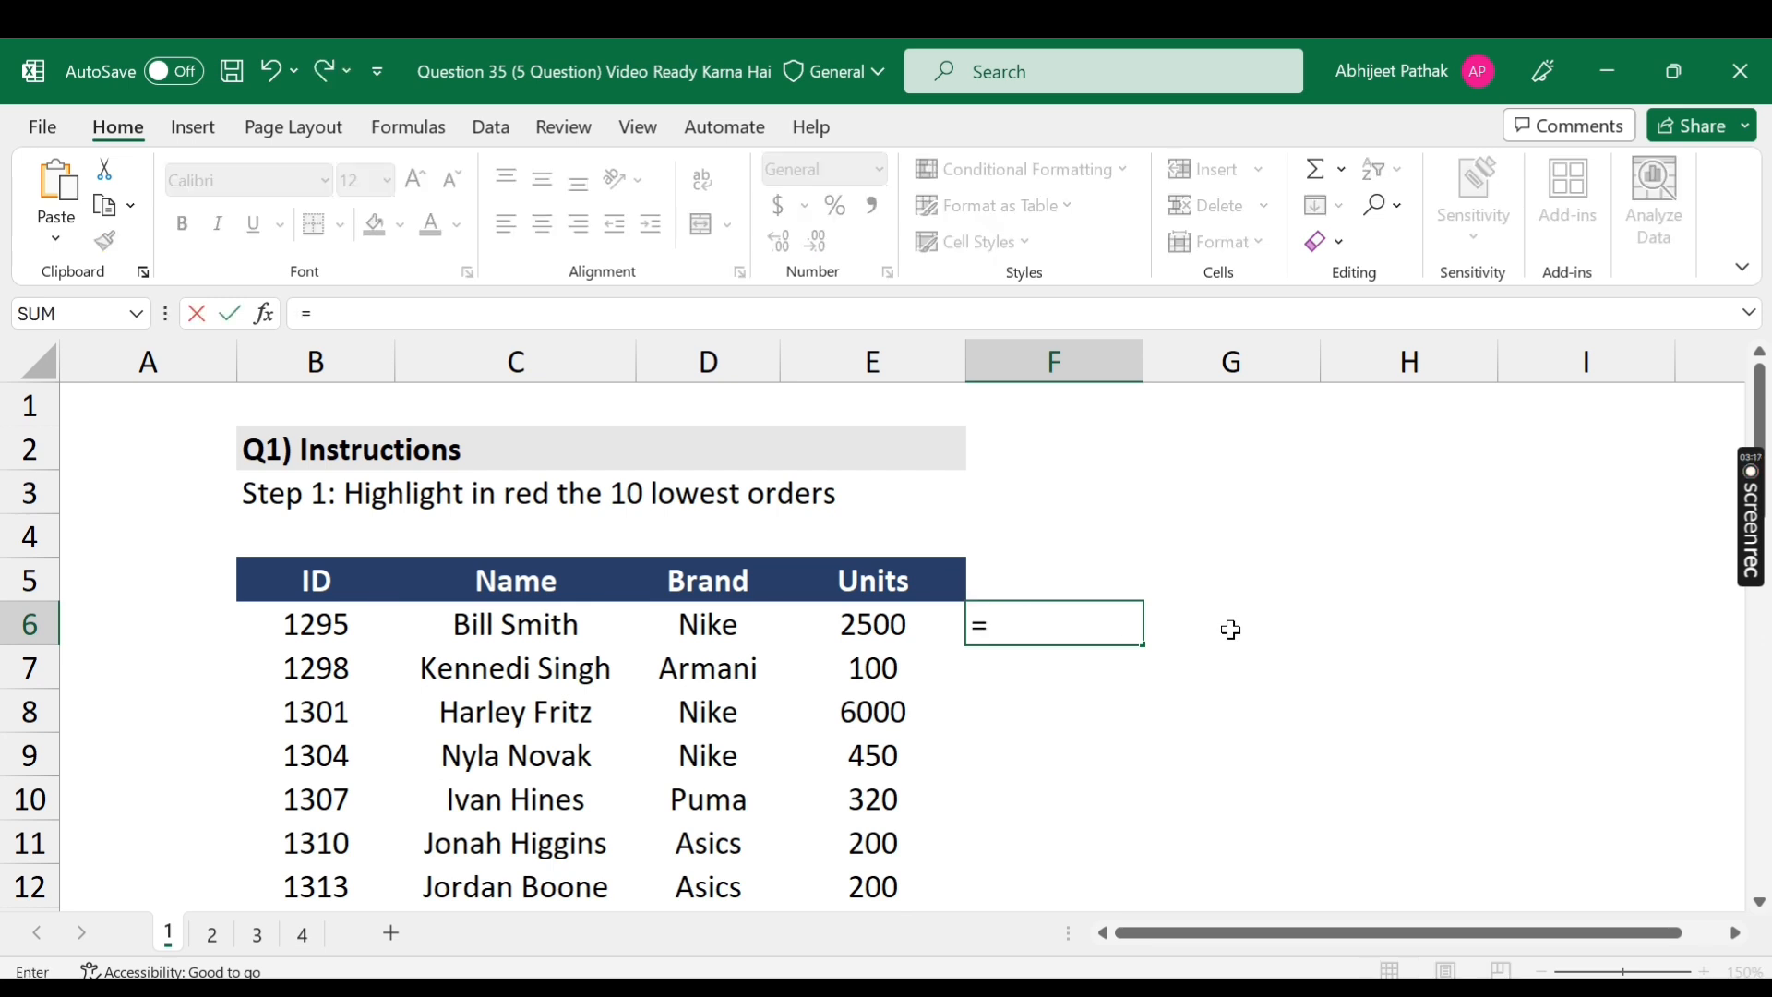
{"action": "type", "text": "rank"}
{"action": "key", "text": "Down"}
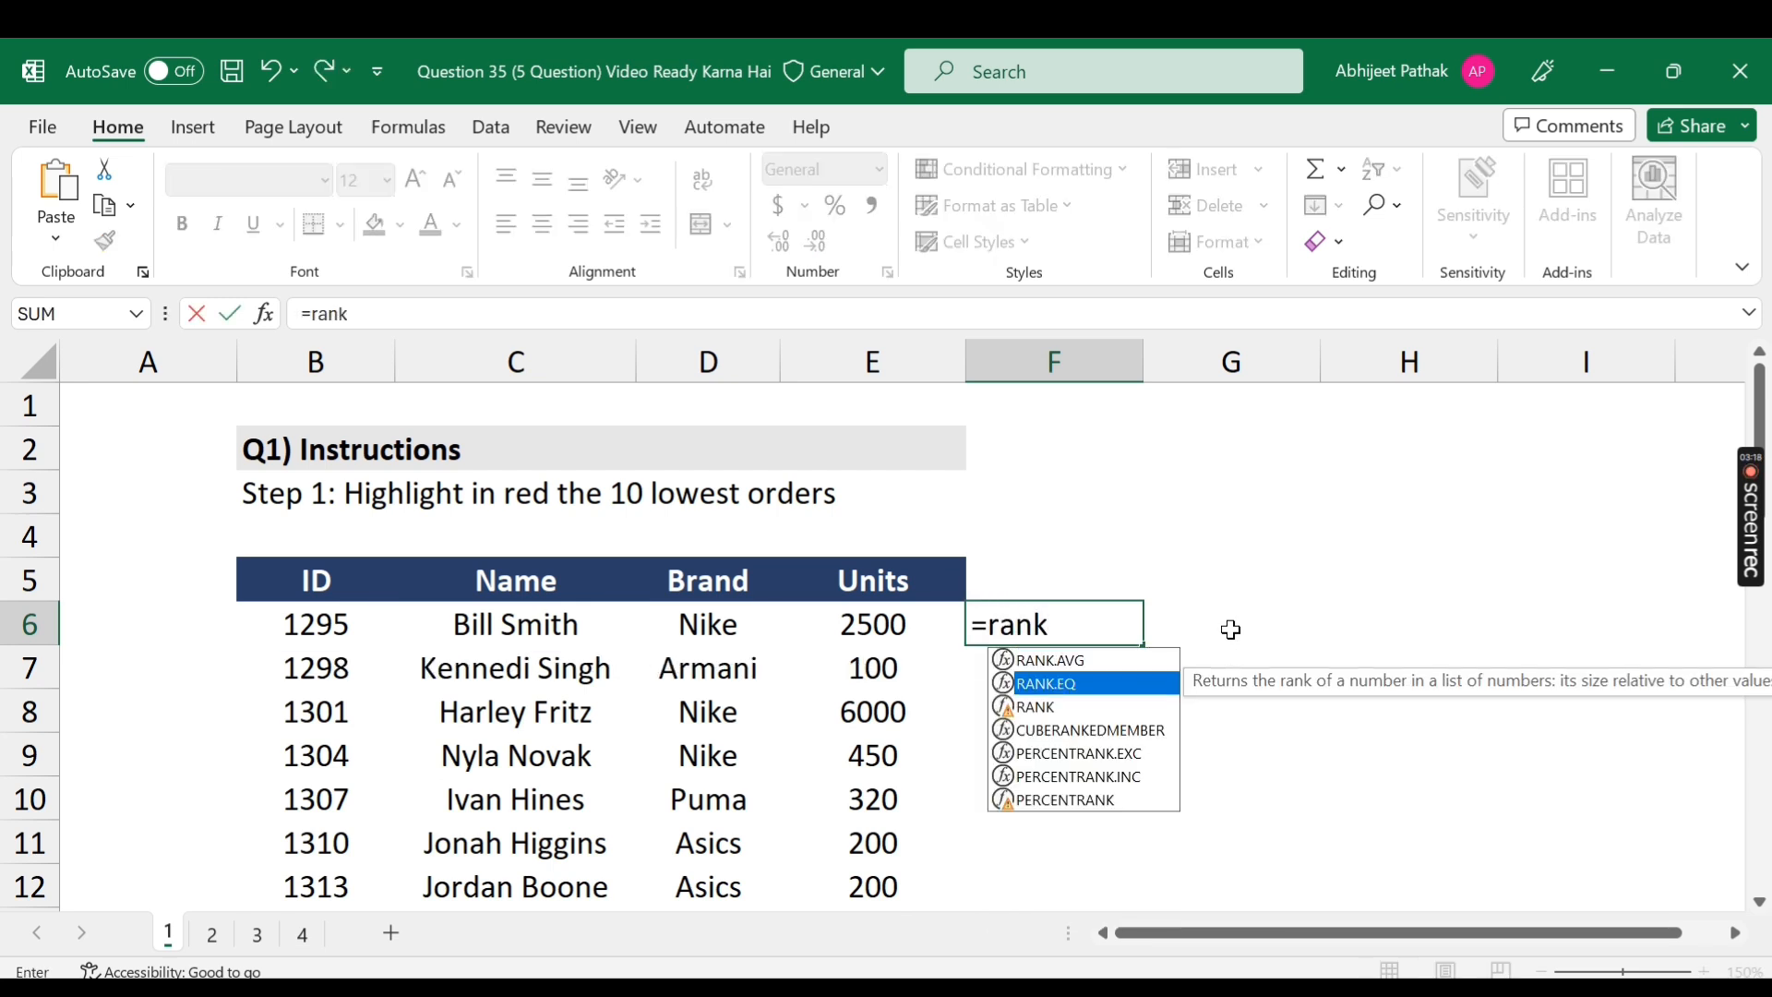
{"action": "key", "text": "Tab"}
{"action": "key", "text": "Left"}
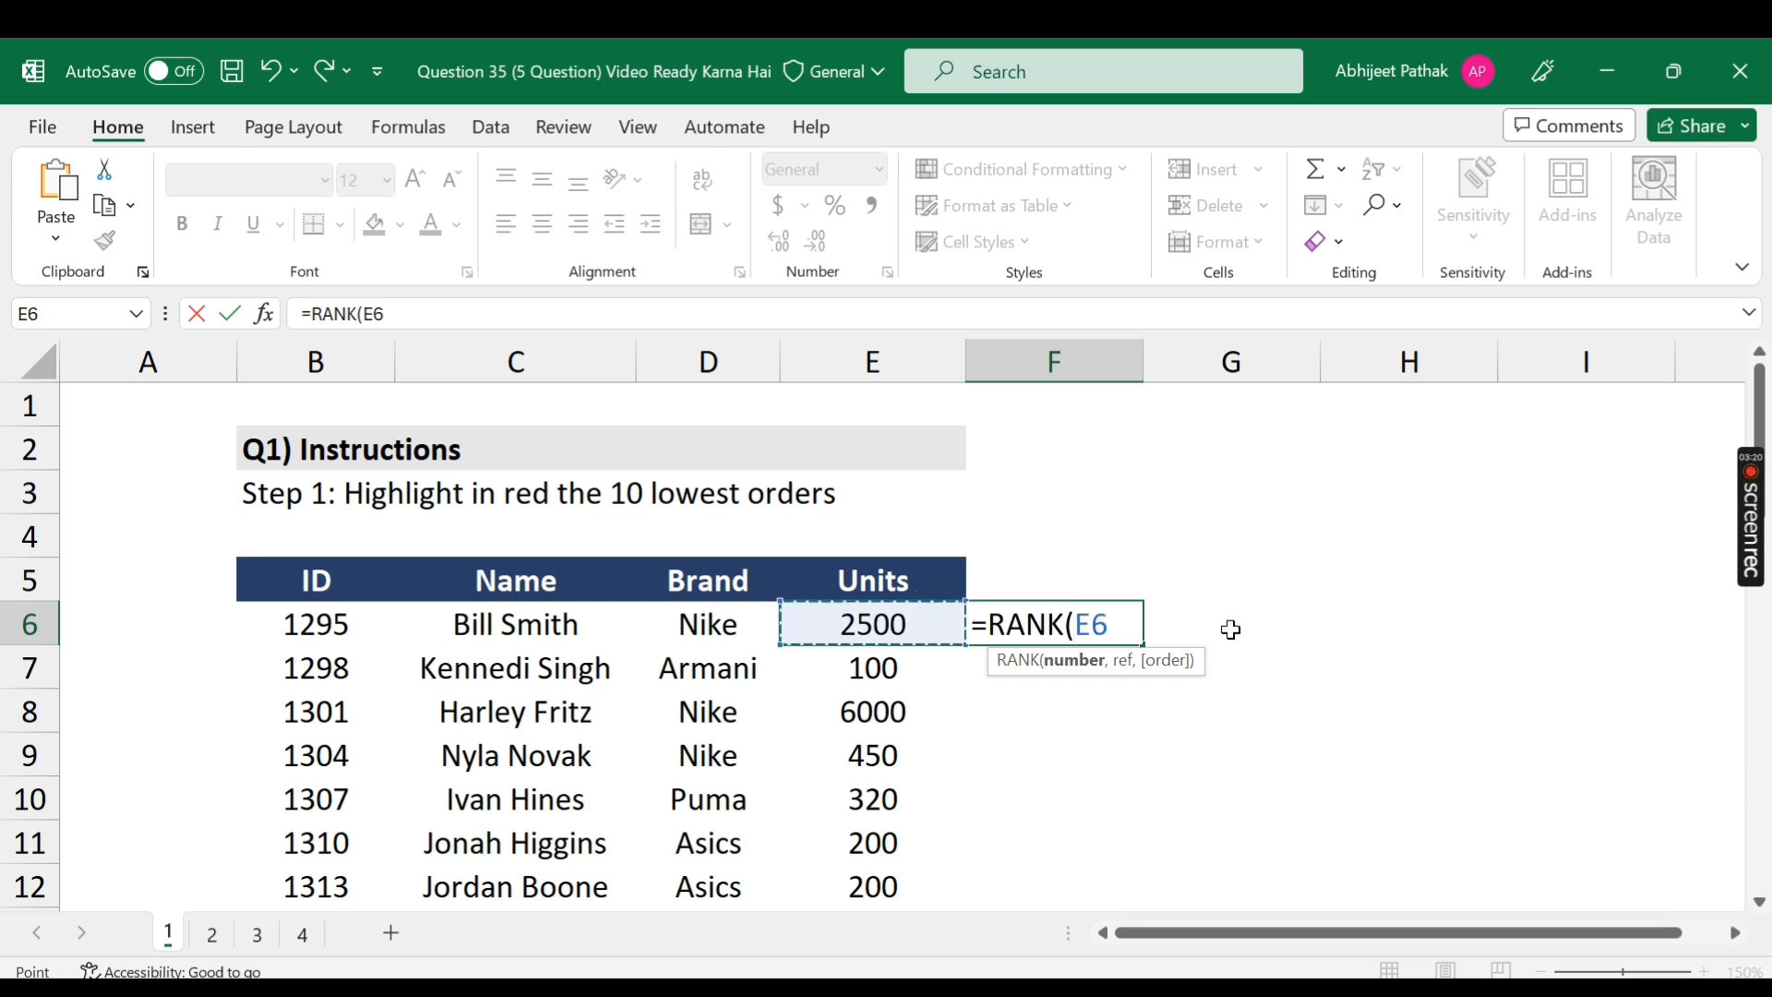
{"action": "type", "text": ","}
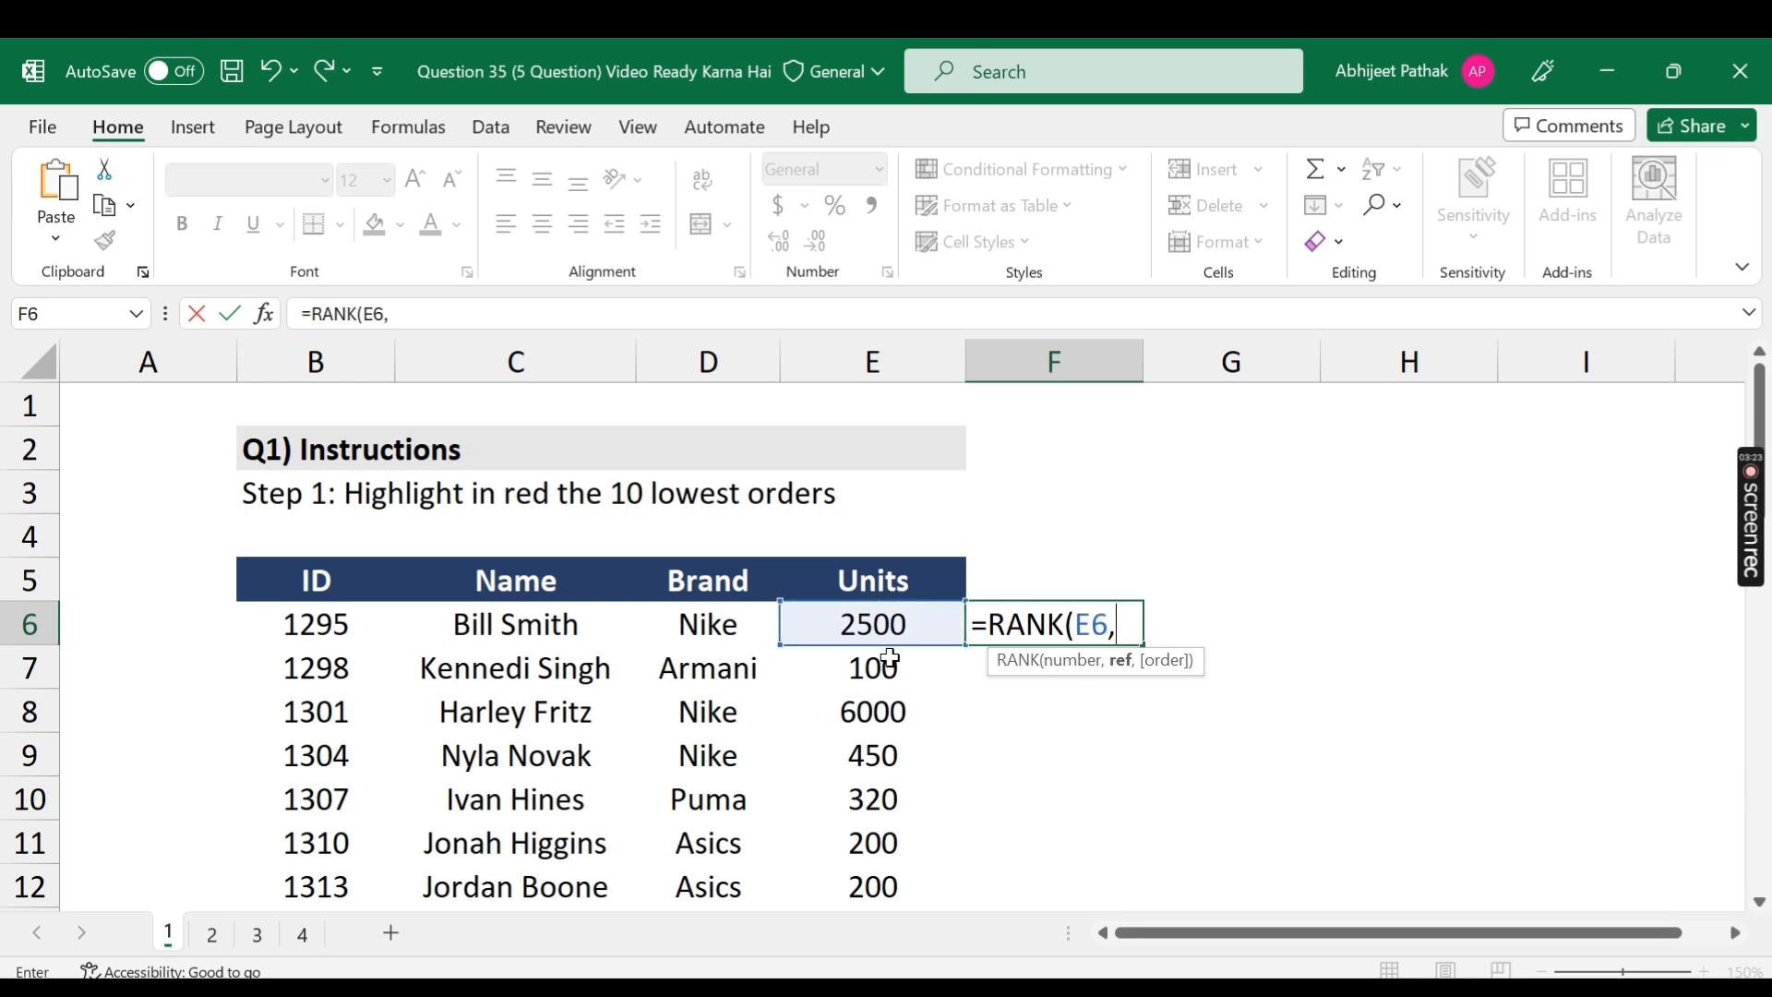
- Use the whole Units list as the RANK formula's reference, locked as the absolute range $E$6:$E$37
{"action": "left_click_drag", "start_coordinate": [884, 645], "coordinate": [886, 890]}
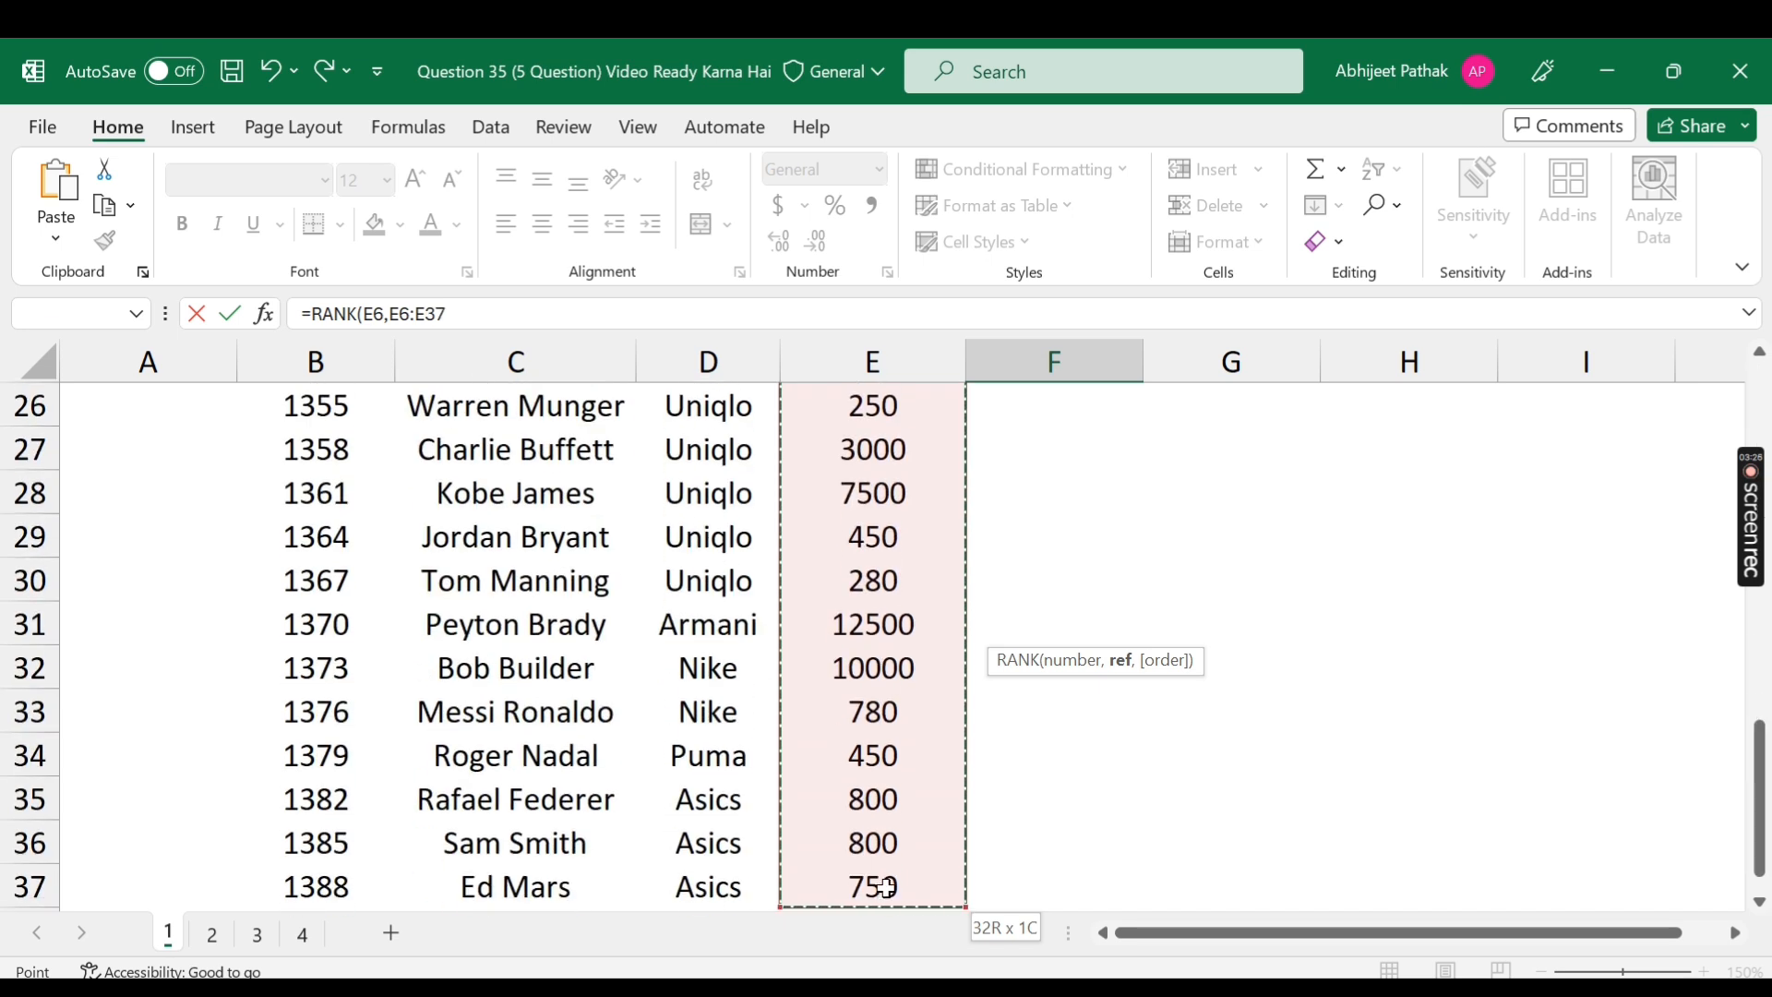
{"action": "scroll", "coordinate": [877, 453], "scroll_direction": "up", "scroll_amount": 8}
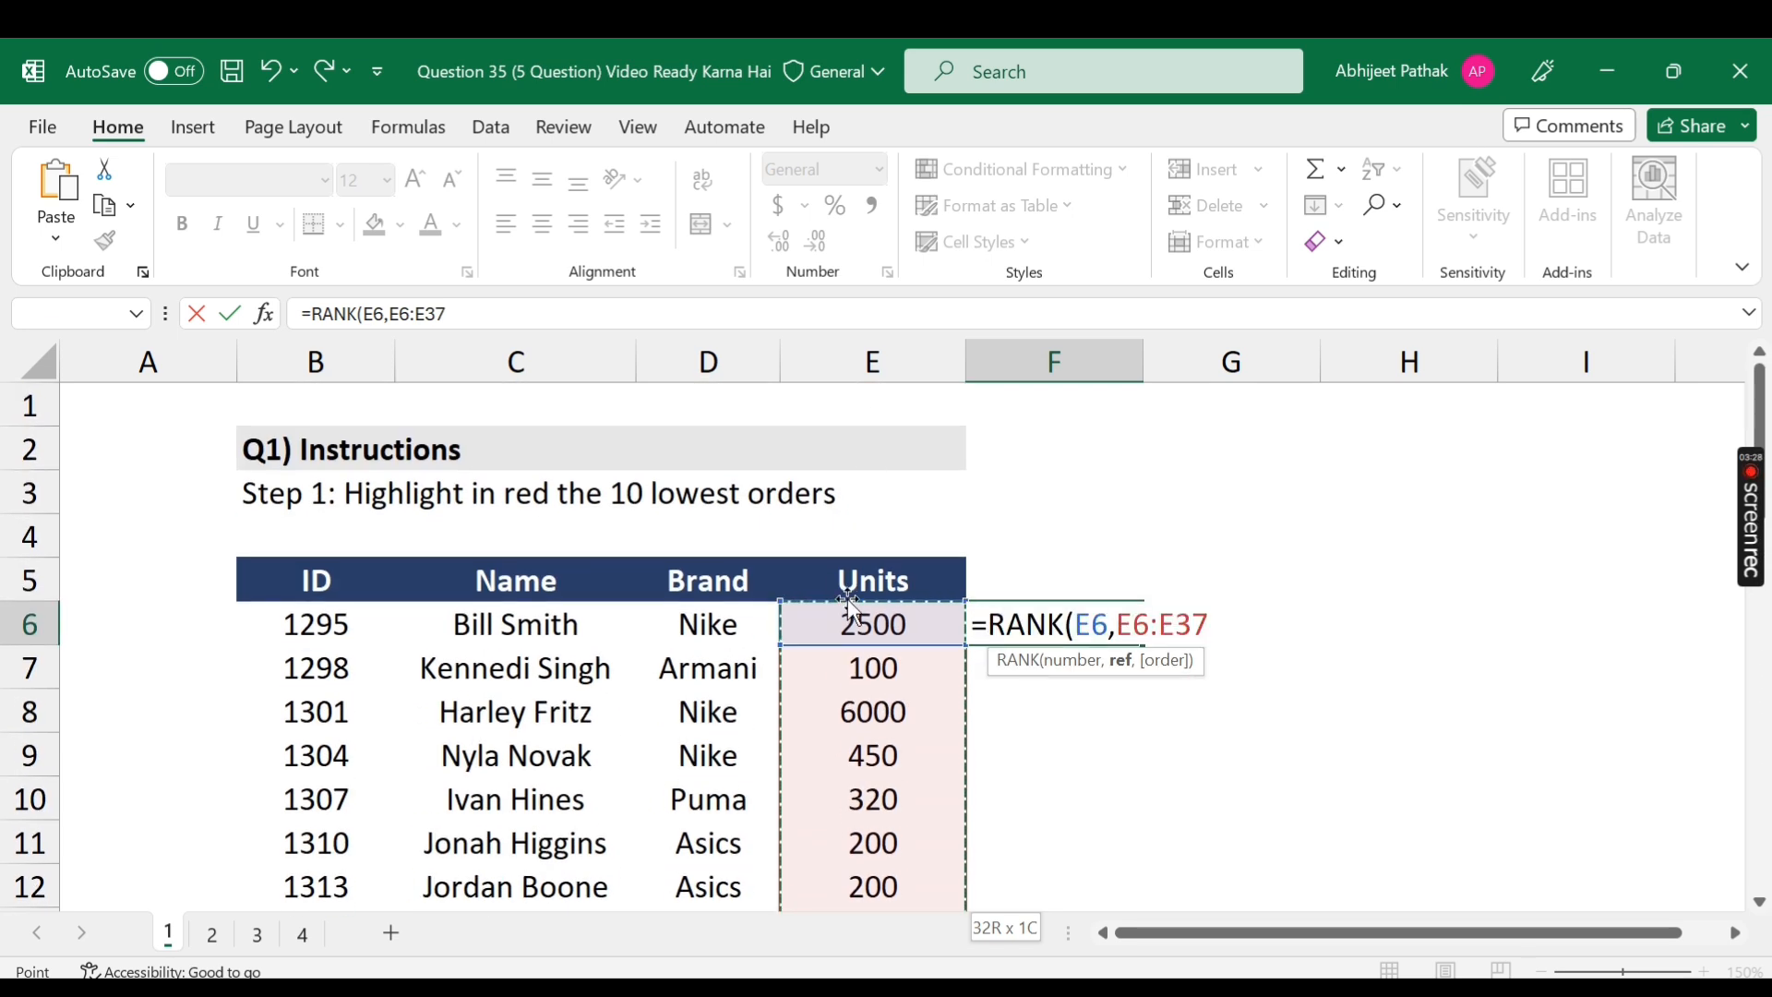
{"action": "scroll", "coordinate": [891, 674], "scroll_direction": "down", "scroll_amount": 7}
{"action": "scroll", "coordinate": [891, 735], "scroll_direction": "down", "scroll_amount": 2}
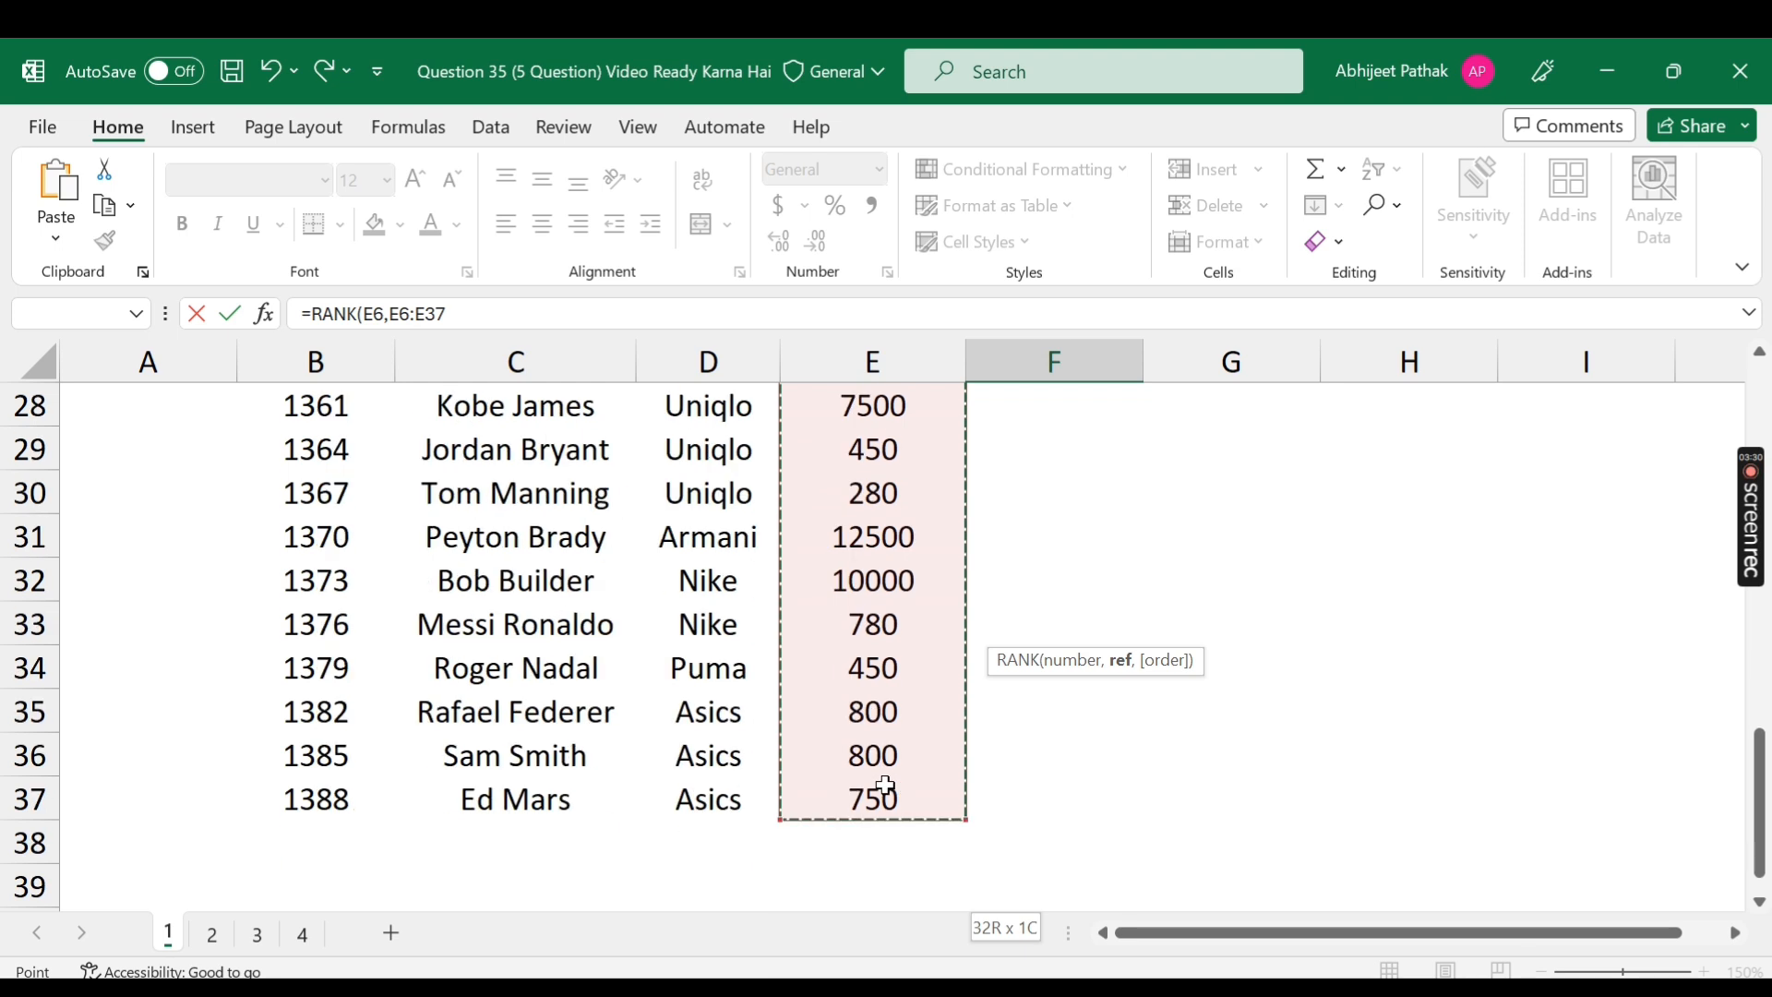
{"action": "scroll", "coordinate": [890, 794], "scroll_direction": "up", "scroll_amount": 5}
{"action": "scroll", "coordinate": [900, 661], "scroll_direction": "up", "scroll_amount": 4}
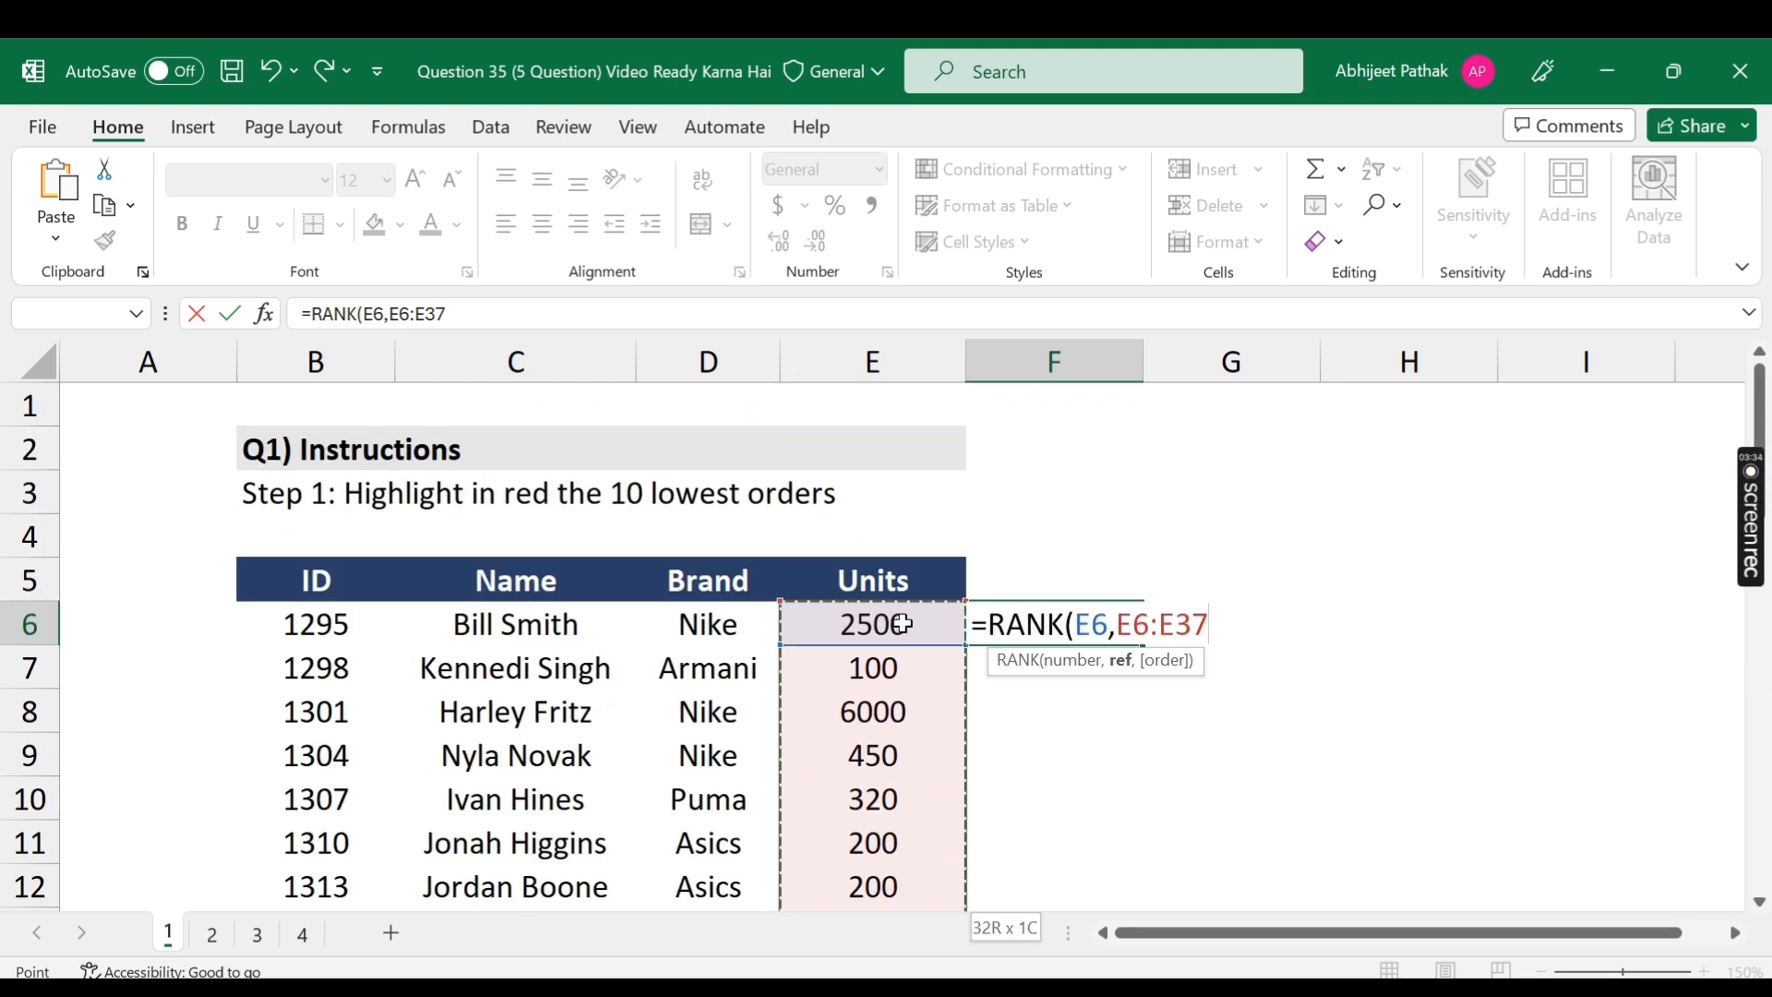
{"action": "key", "text": "F4"}
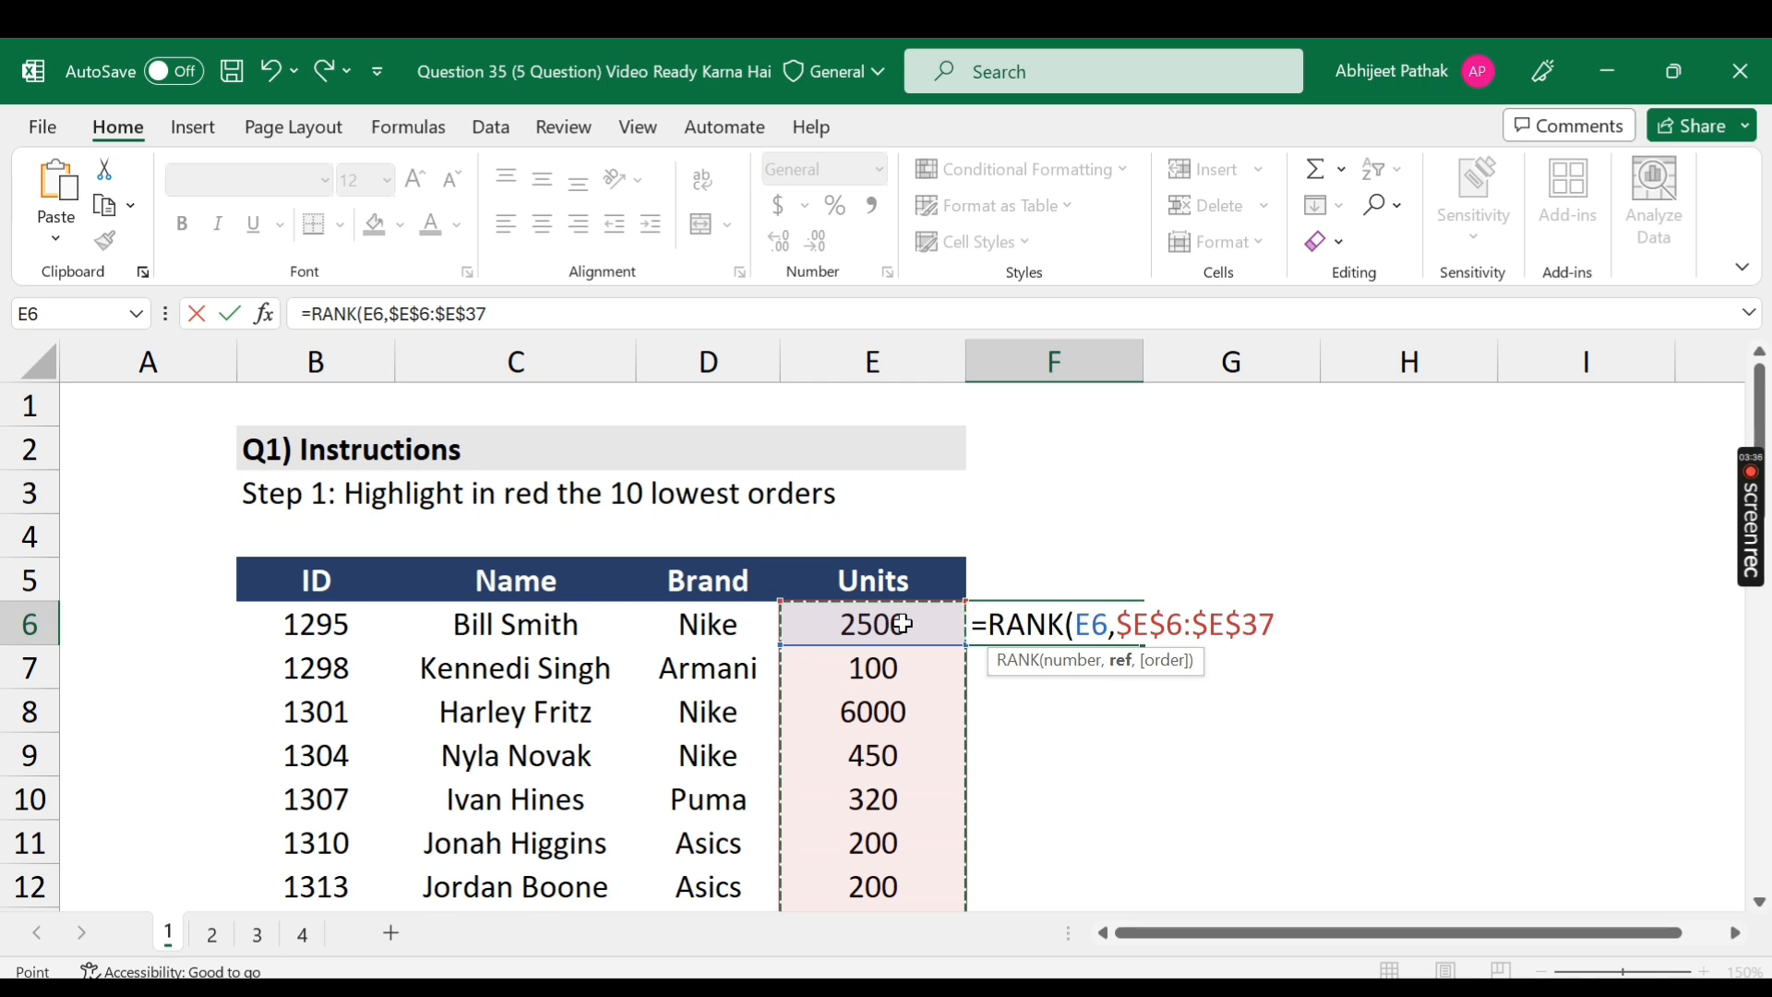
- Set the RANK formula's order argument to 1 for ascending and complete the formula in F6
{"action": "type", "text": ","}
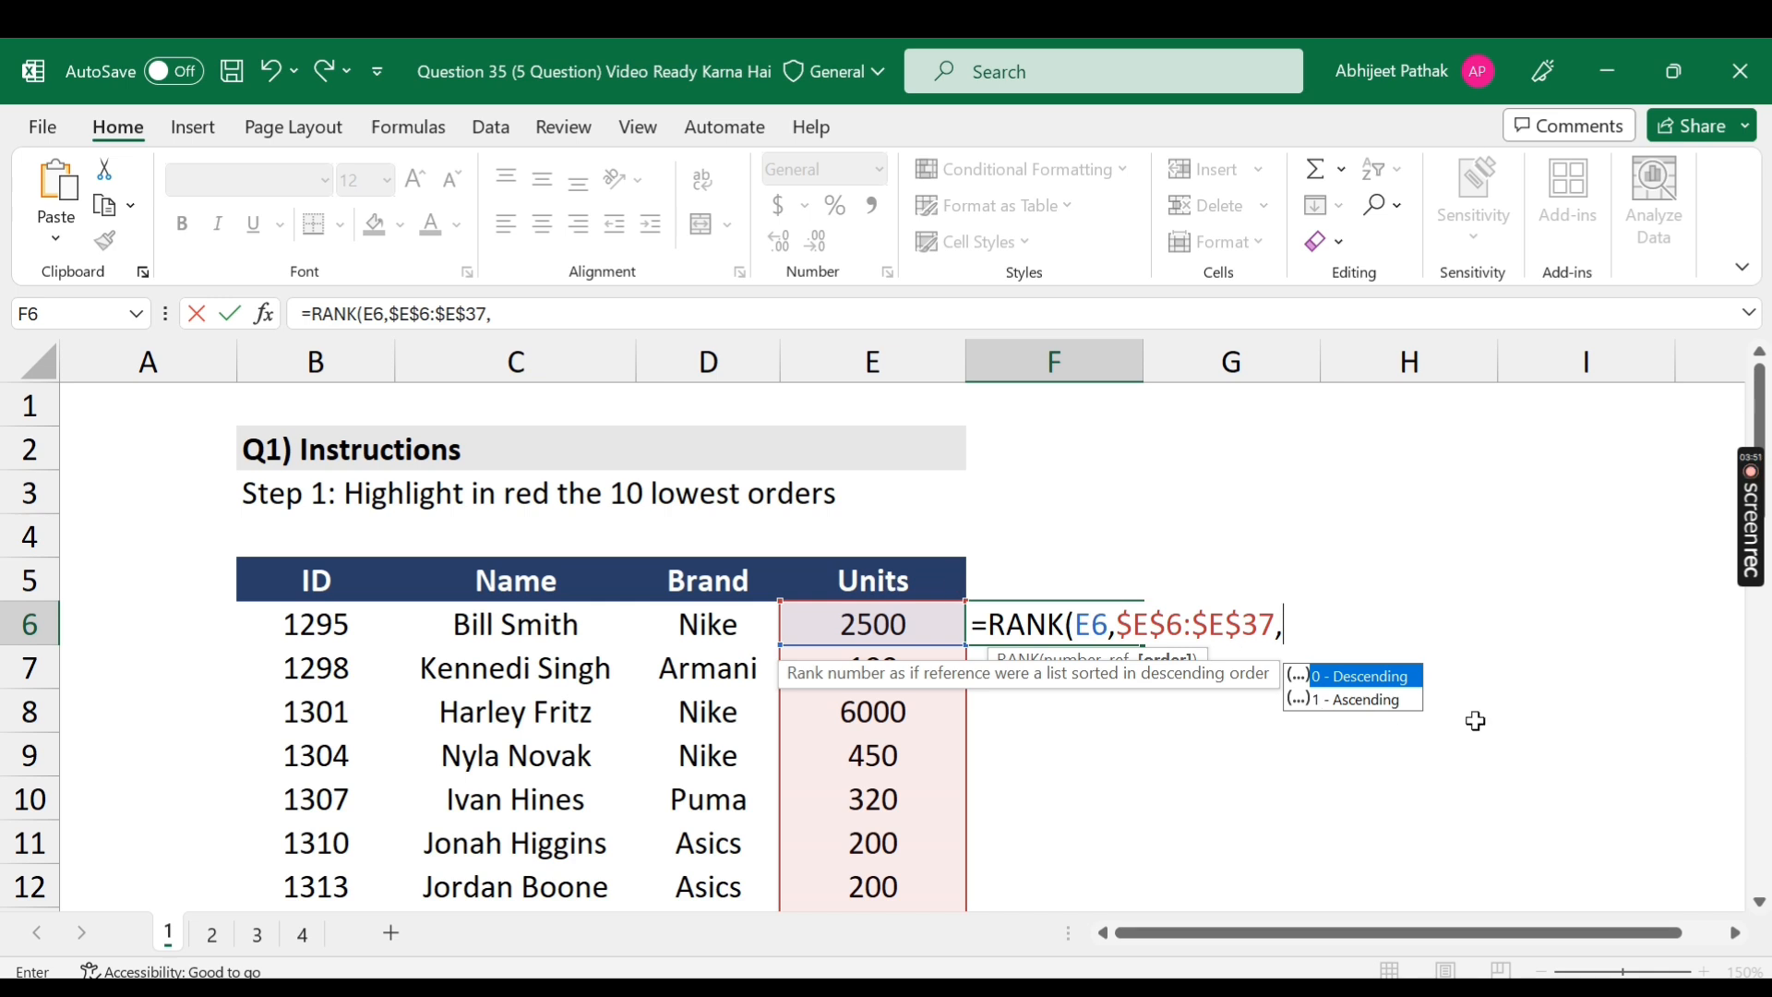
{"action": "key", "text": "Down"}
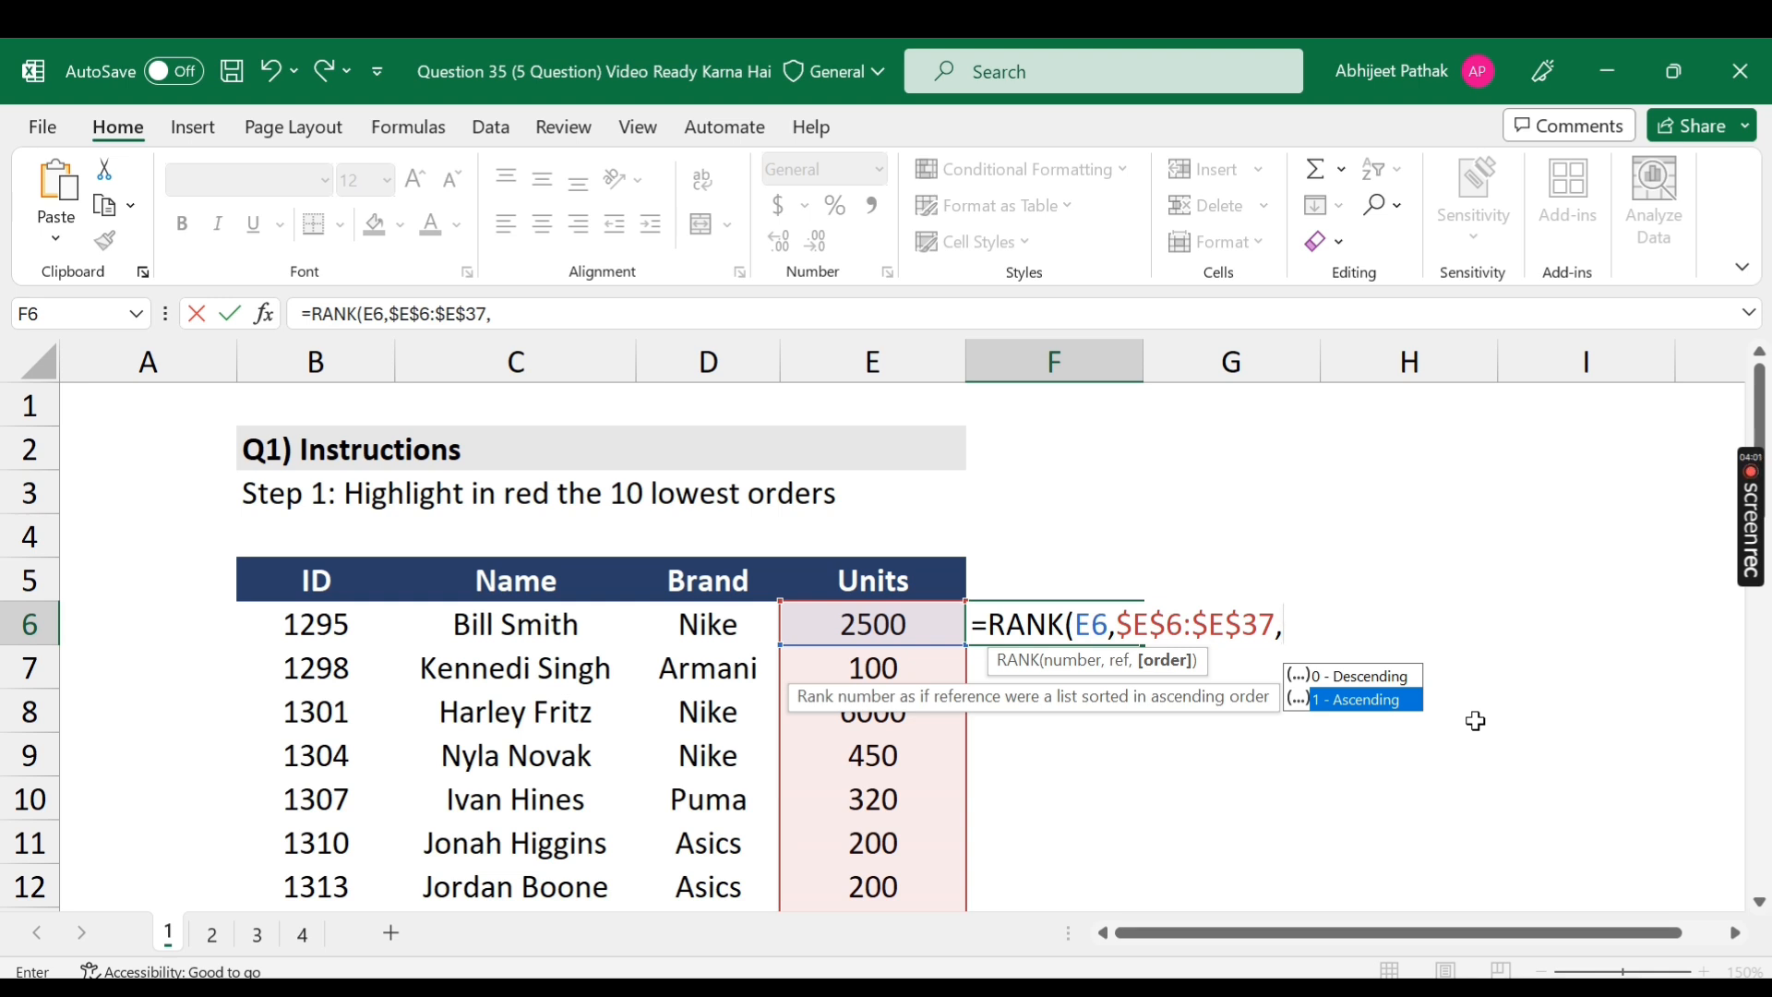
{"action": "type", "text": "1"}
{"action": "key", "text": "Return"}
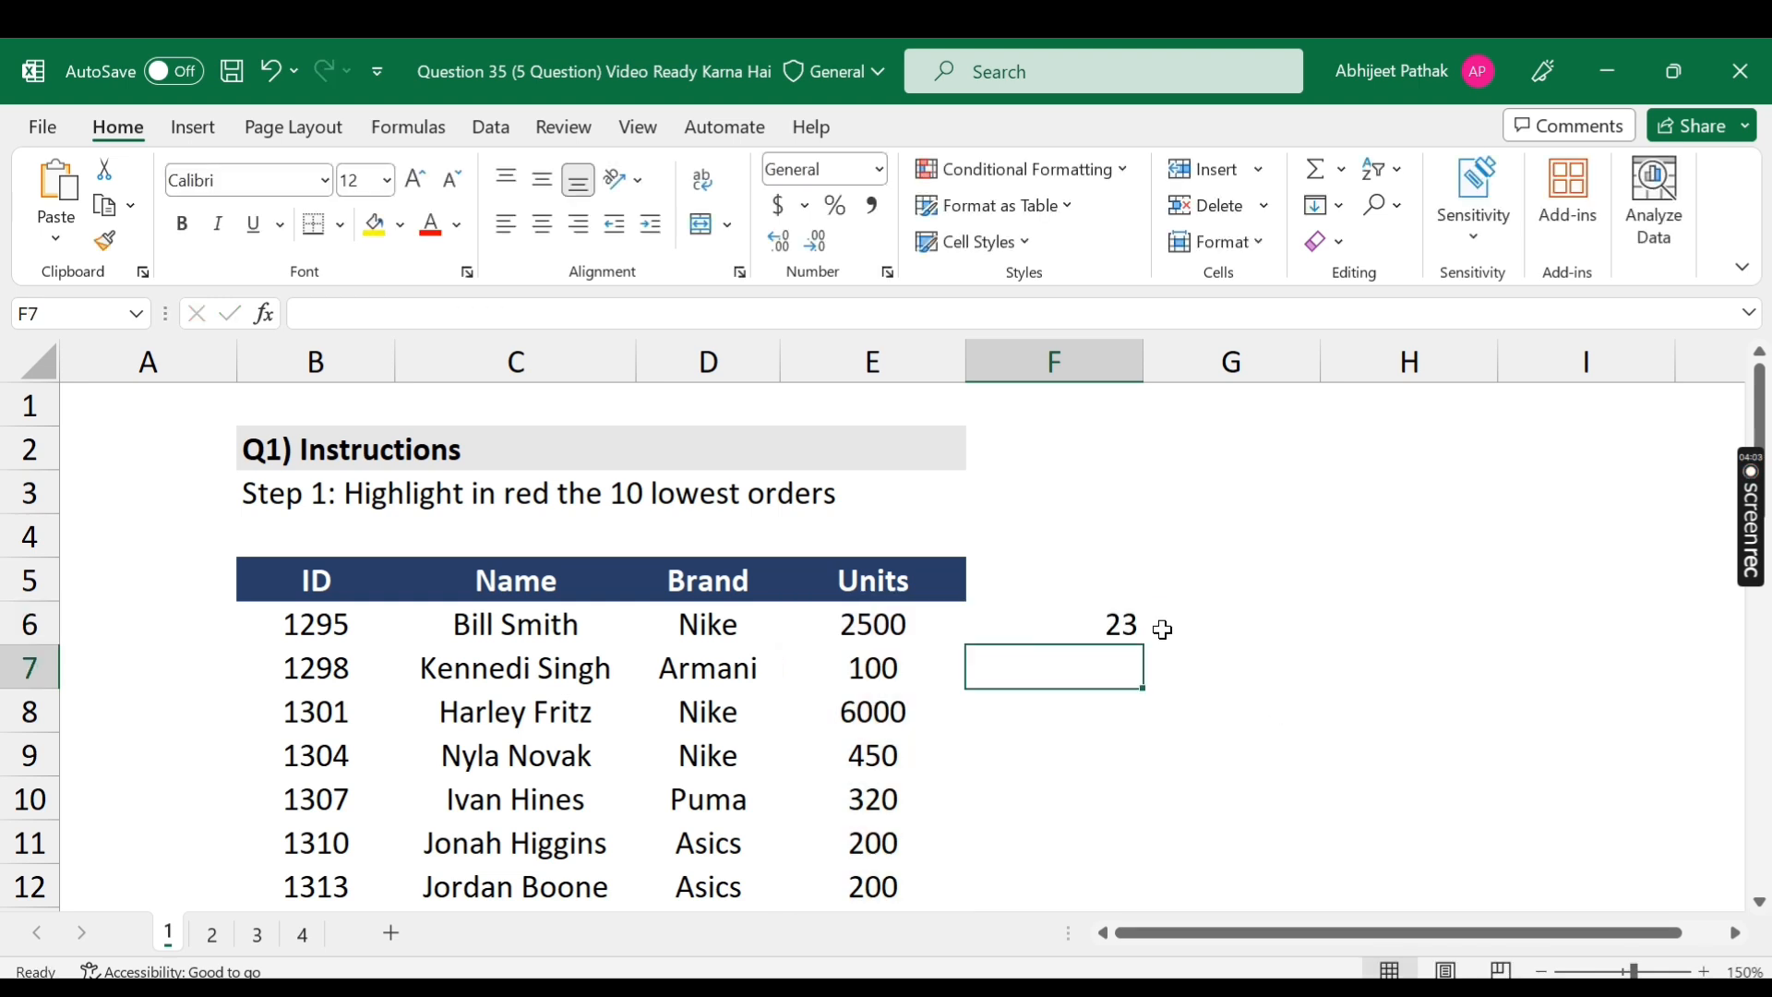
- Fill the RANK formula from F6 down to F37 and review the resulting ranks
{"action": "left_click", "coordinate": [1125, 624]}
{"action": "left_click_drag", "start_coordinate": [1142, 645], "coordinate": [1068, 850]}
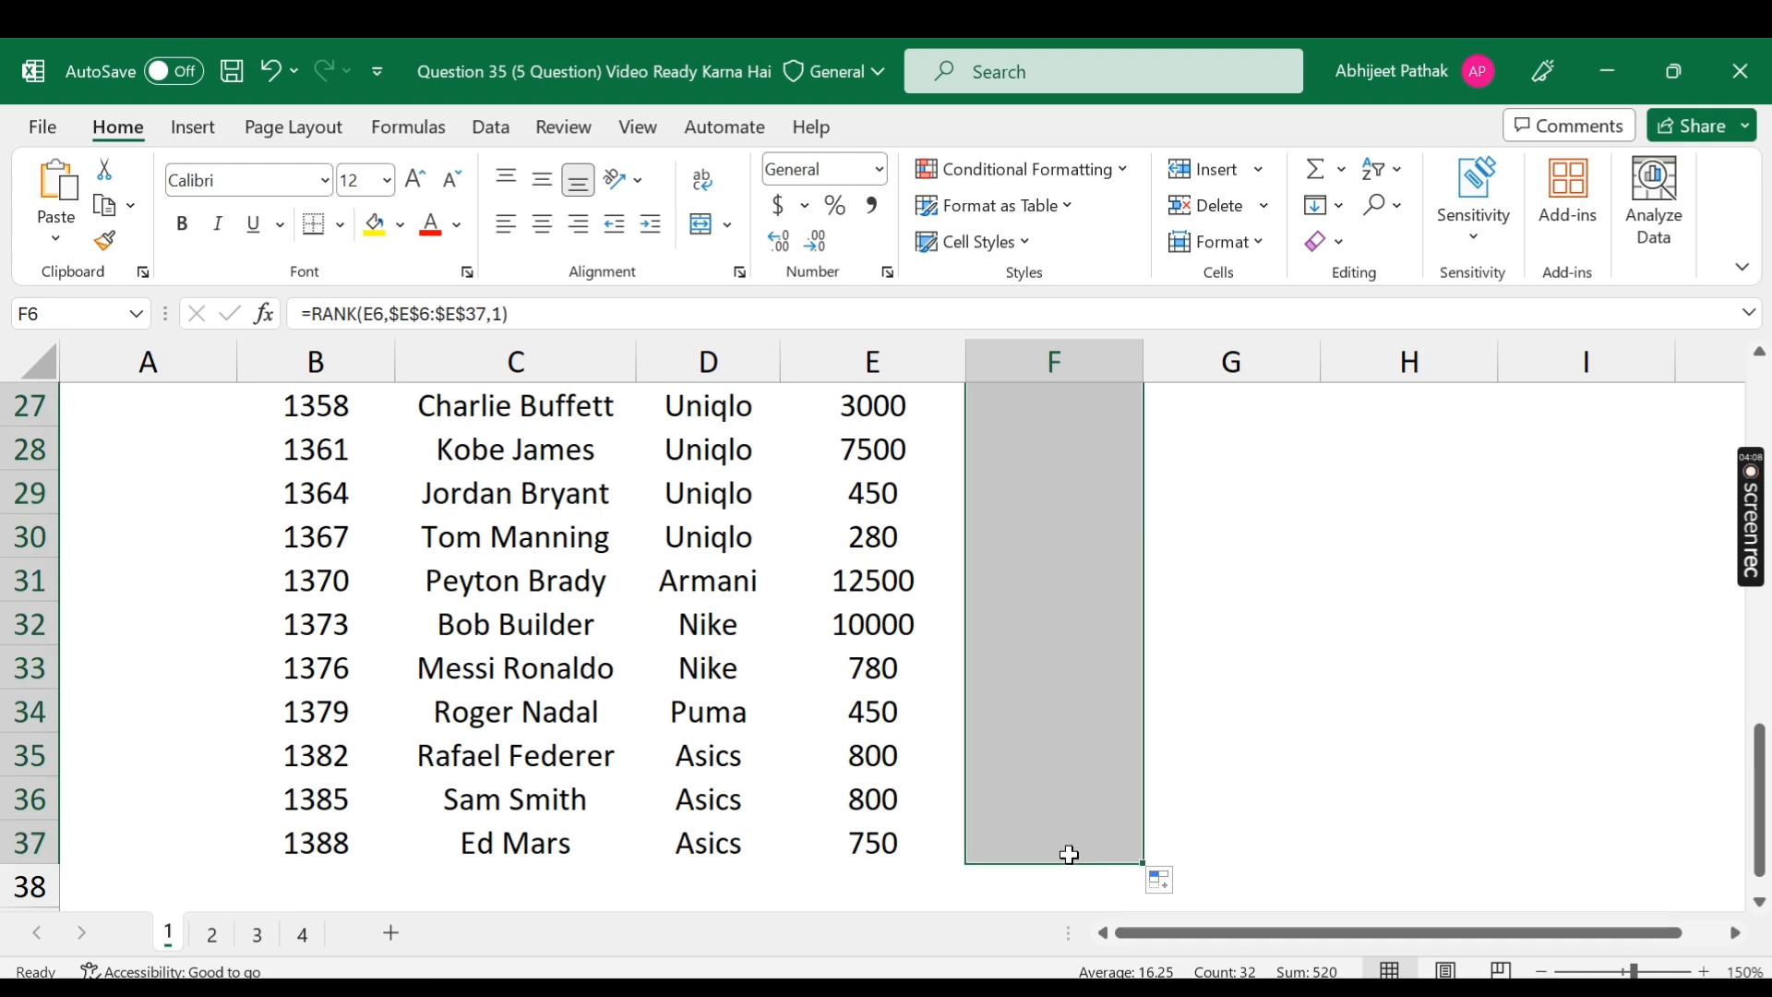
{"action": "scroll", "coordinate": [1105, 718], "scroll_direction": "up", "scroll_amount": 2}
{"action": "scroll", "coordinate": [1106, 720], "scroll_direction": "up", "scroll_amount": 2}
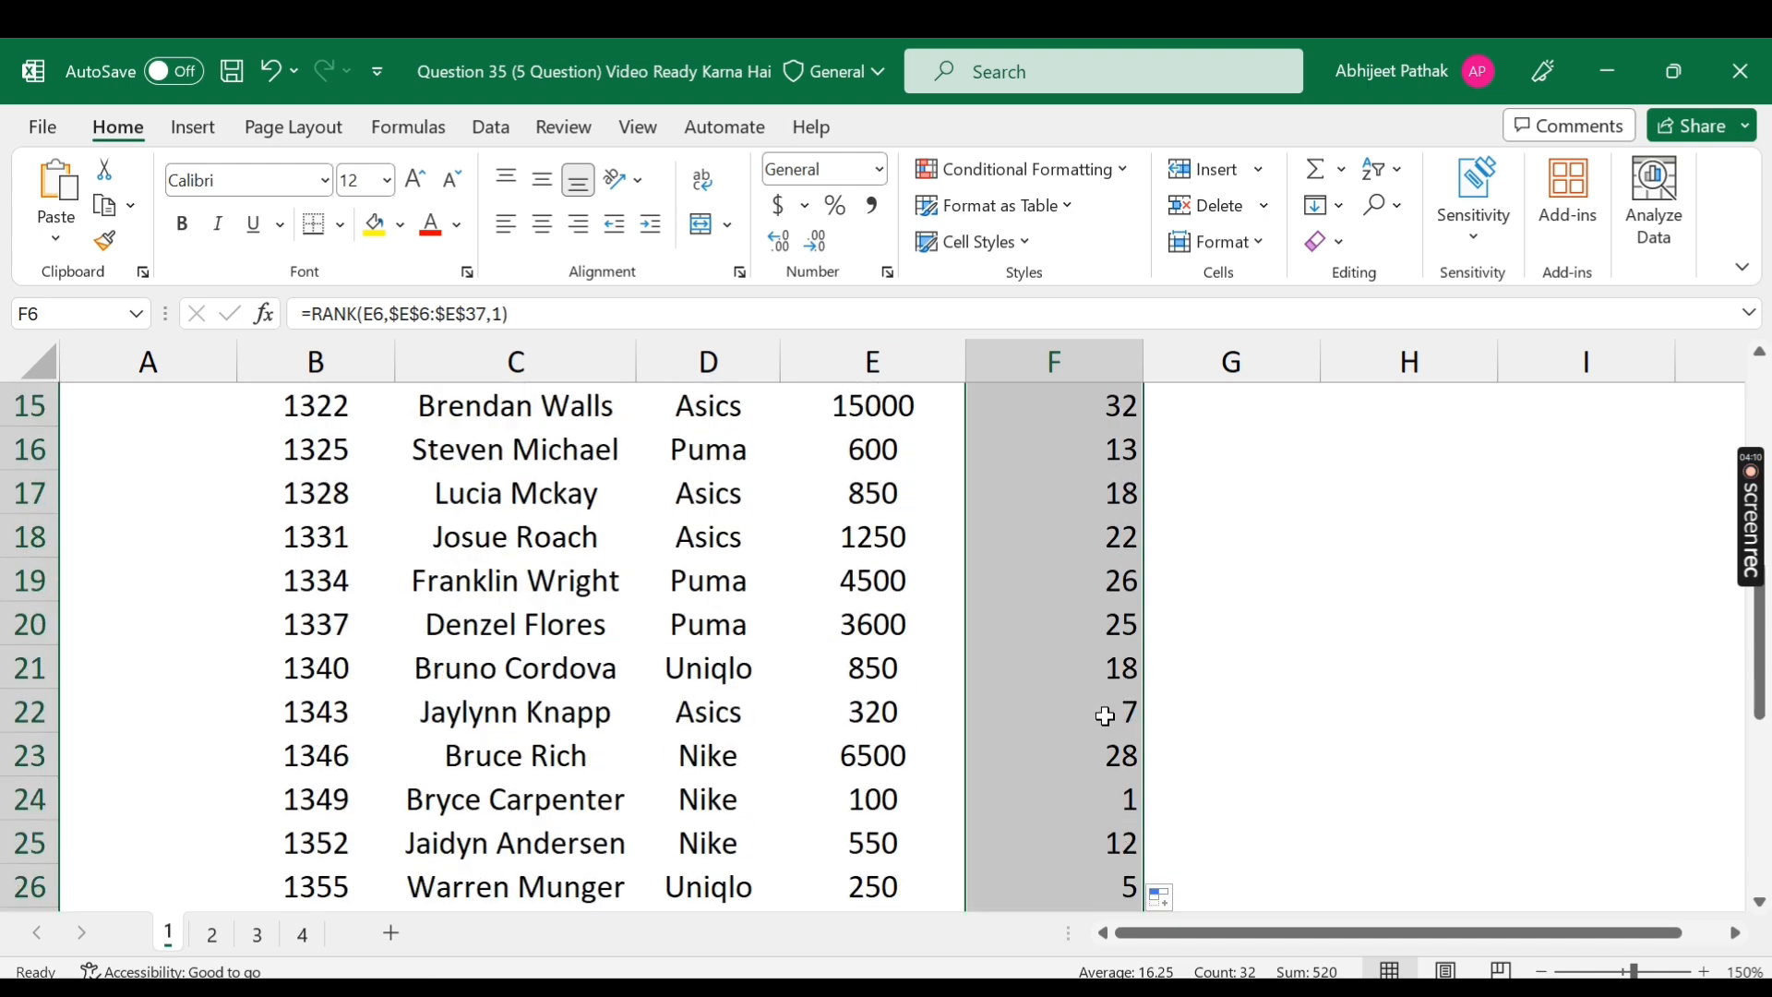
- Clear the helper ranks from F7 down to F37, keeping only the RANK formula in F6
{"action": "left_click", "coordinate": [1066, 800]}
{"action": "left_click", "coordinate": [897, 801]}
{"action": "left_click", "coordinate": [1127, 797]}
{"action": "scroll", "coordinate": [1061, 729], "scroll_direction": "up", "scroll_amount": 5}
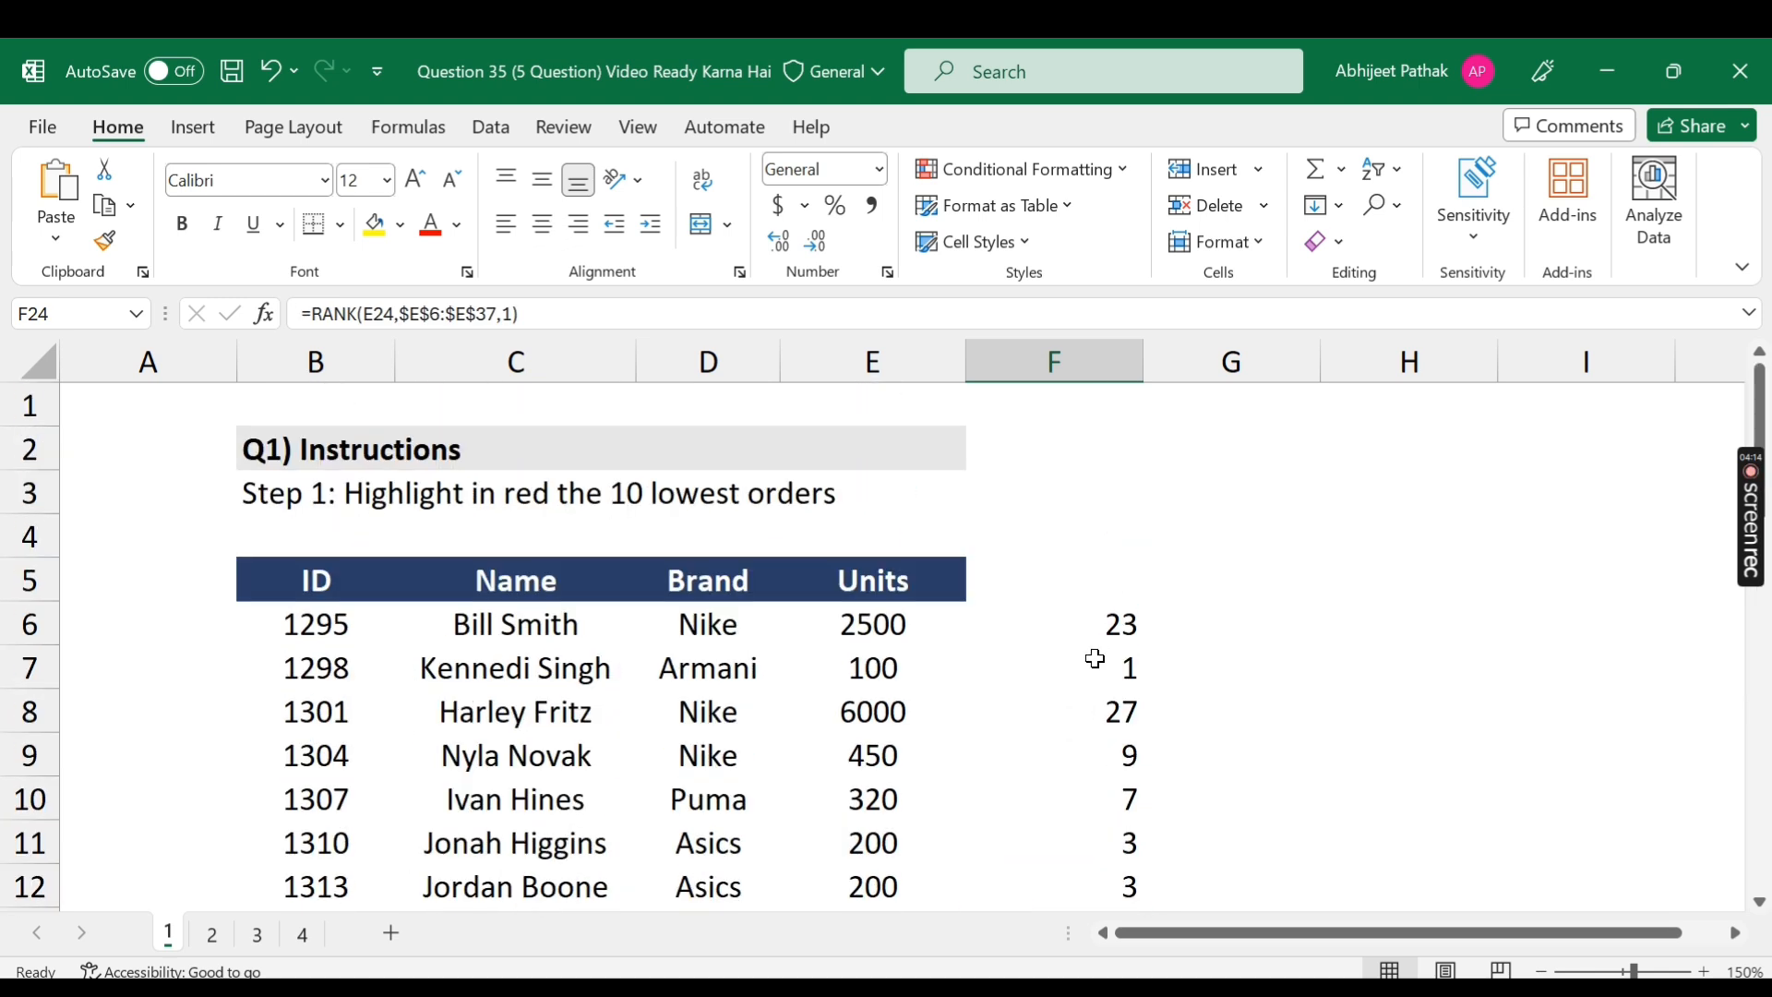
{"action": "left_click", "coordinate": [1095, 658]}
{"action": "key", "text": "ctrl+shift+Down"}
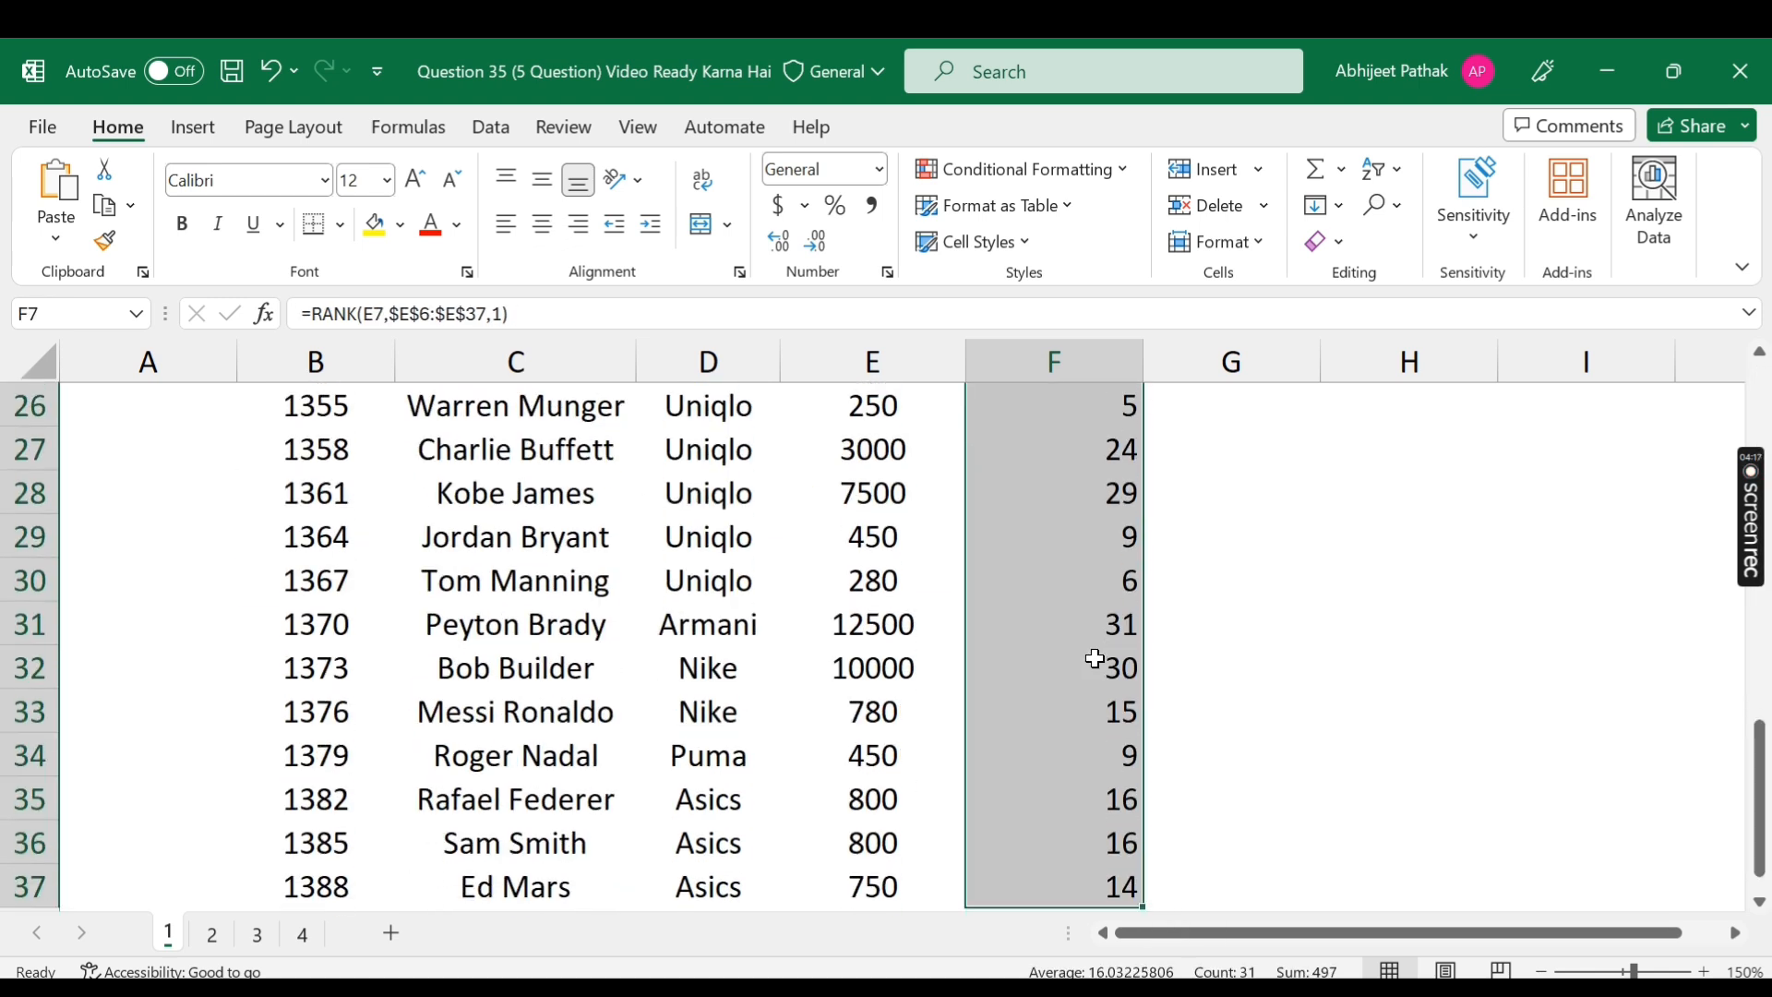
{"action": "key", "text": "Delete"}
- Lock column E in the number argument of F6's formula so it reads =RANK($E6,$E$6:$E$37,1)
{"action": "left_click", "coordinate": [1107, 632]}
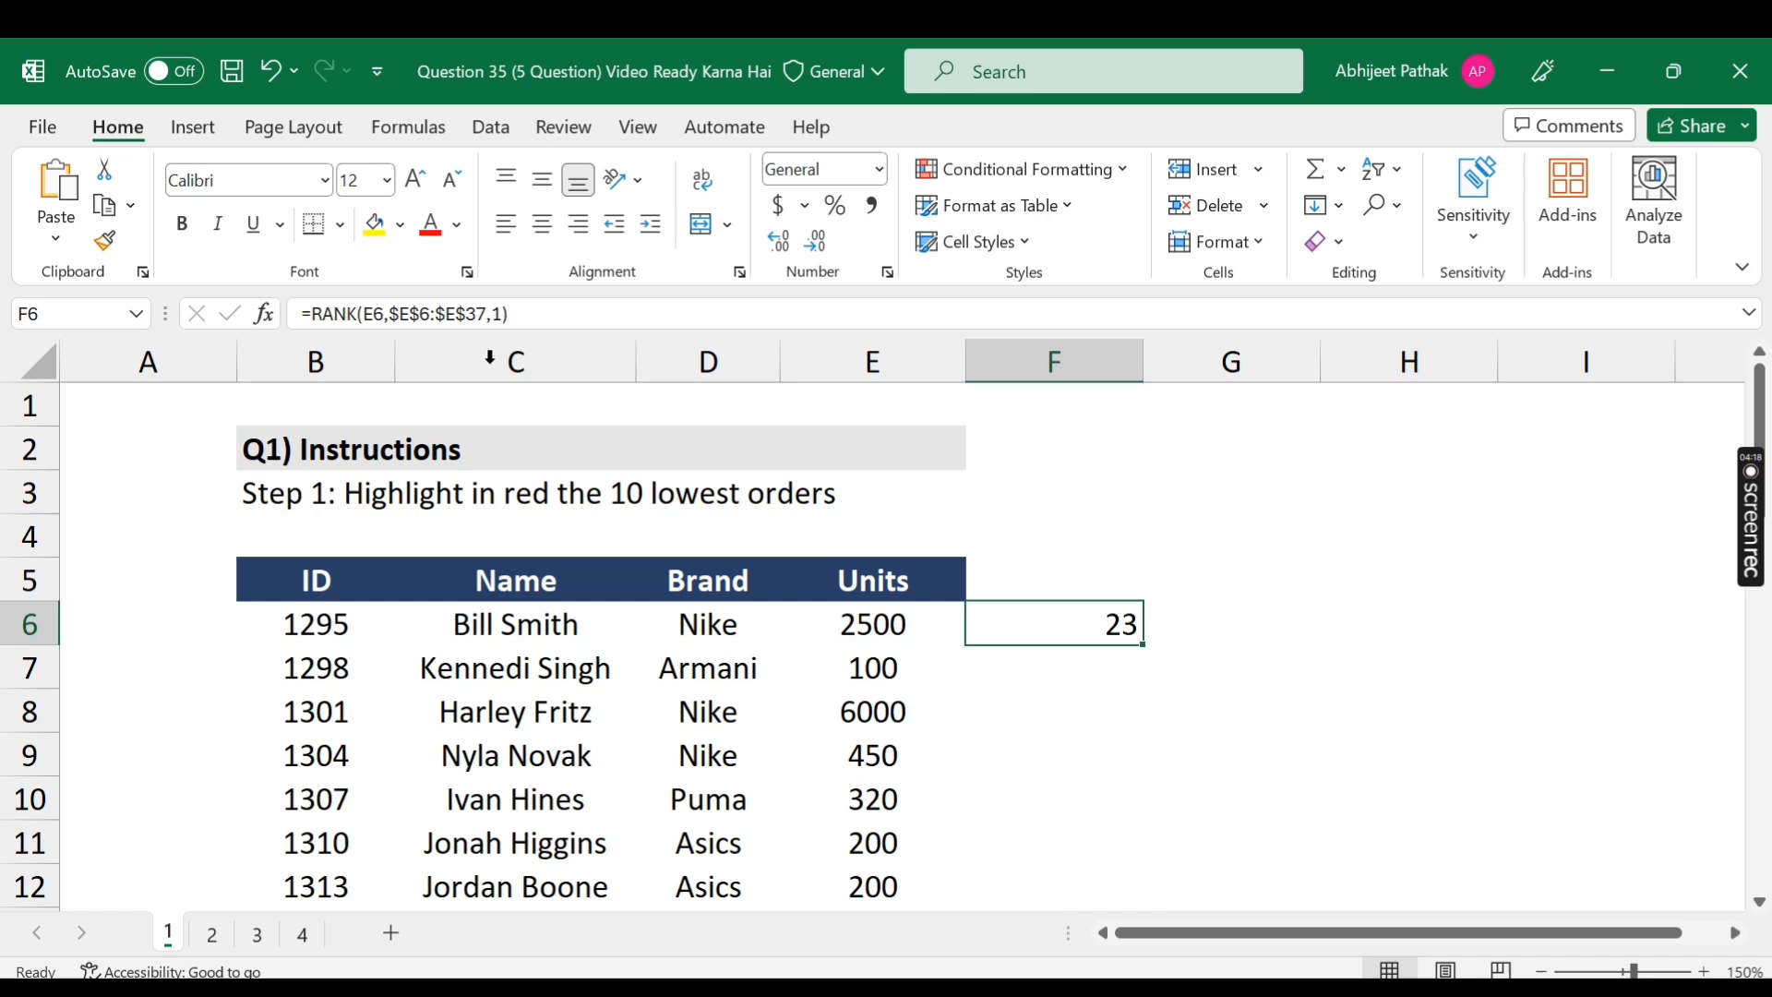
{"action": "left_click", "coordinate": [364, 313]}
{"action": "type", "text": "$"}
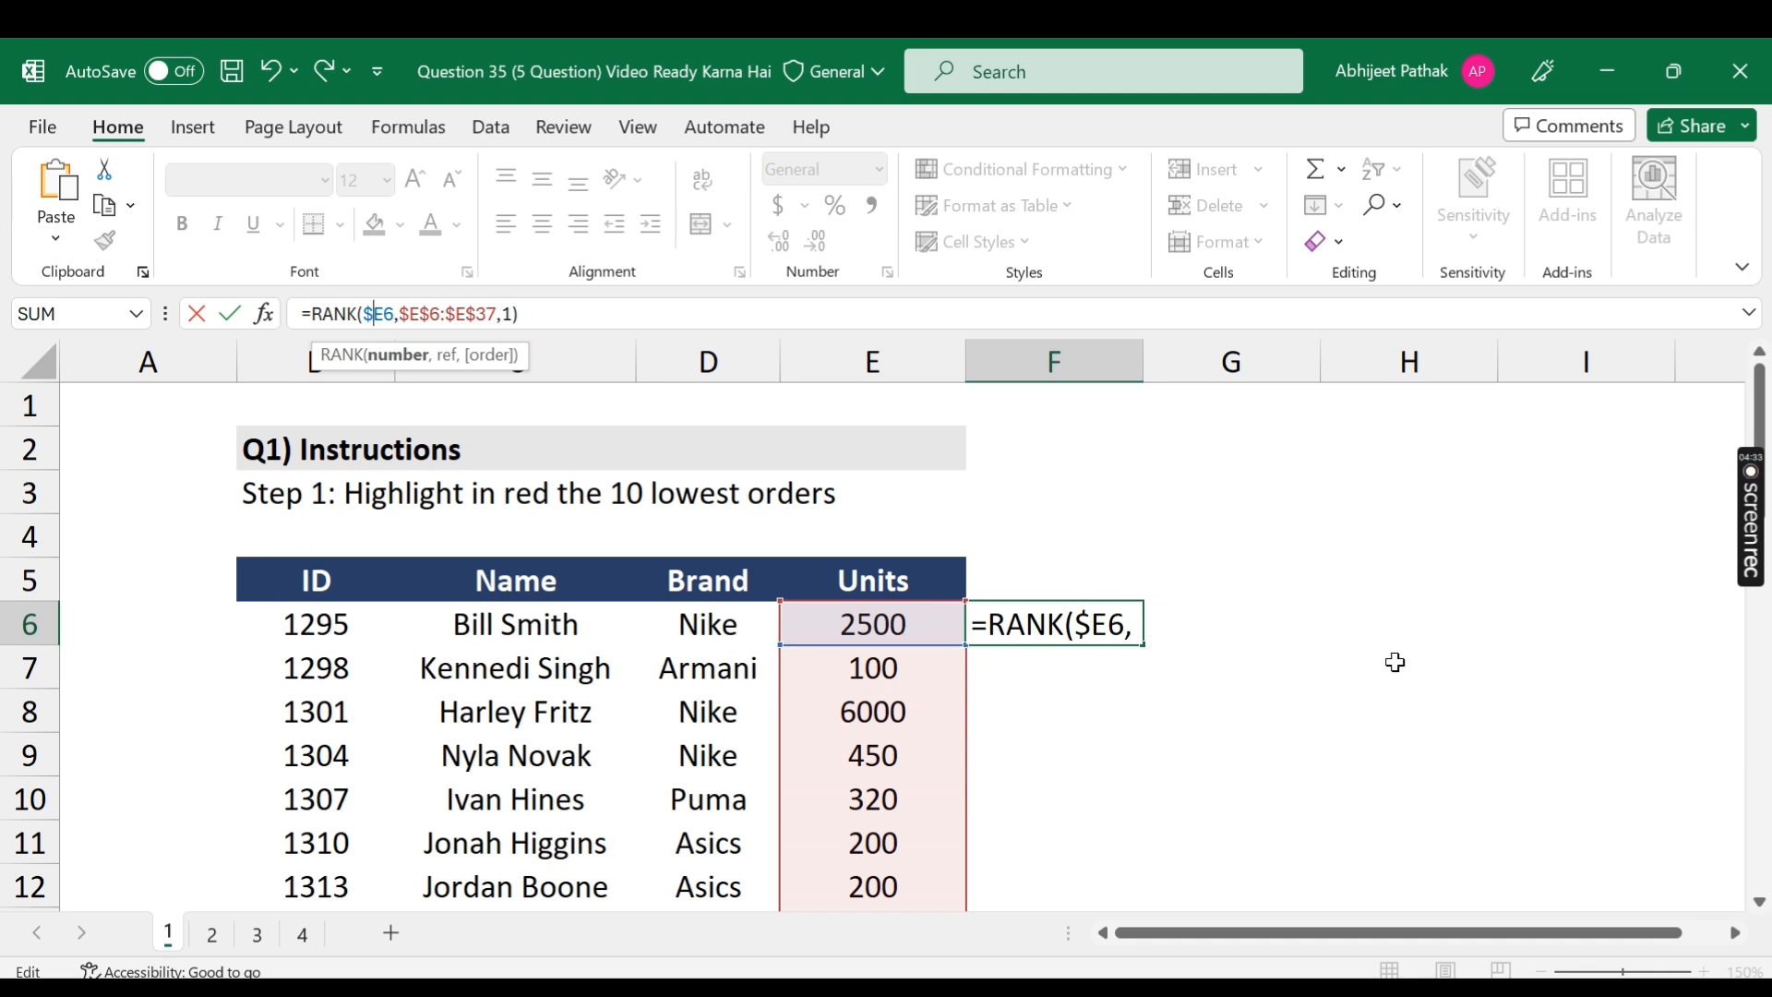
{"action": "key", "text": "Return"}
{"action": "key", "text": "Up"}
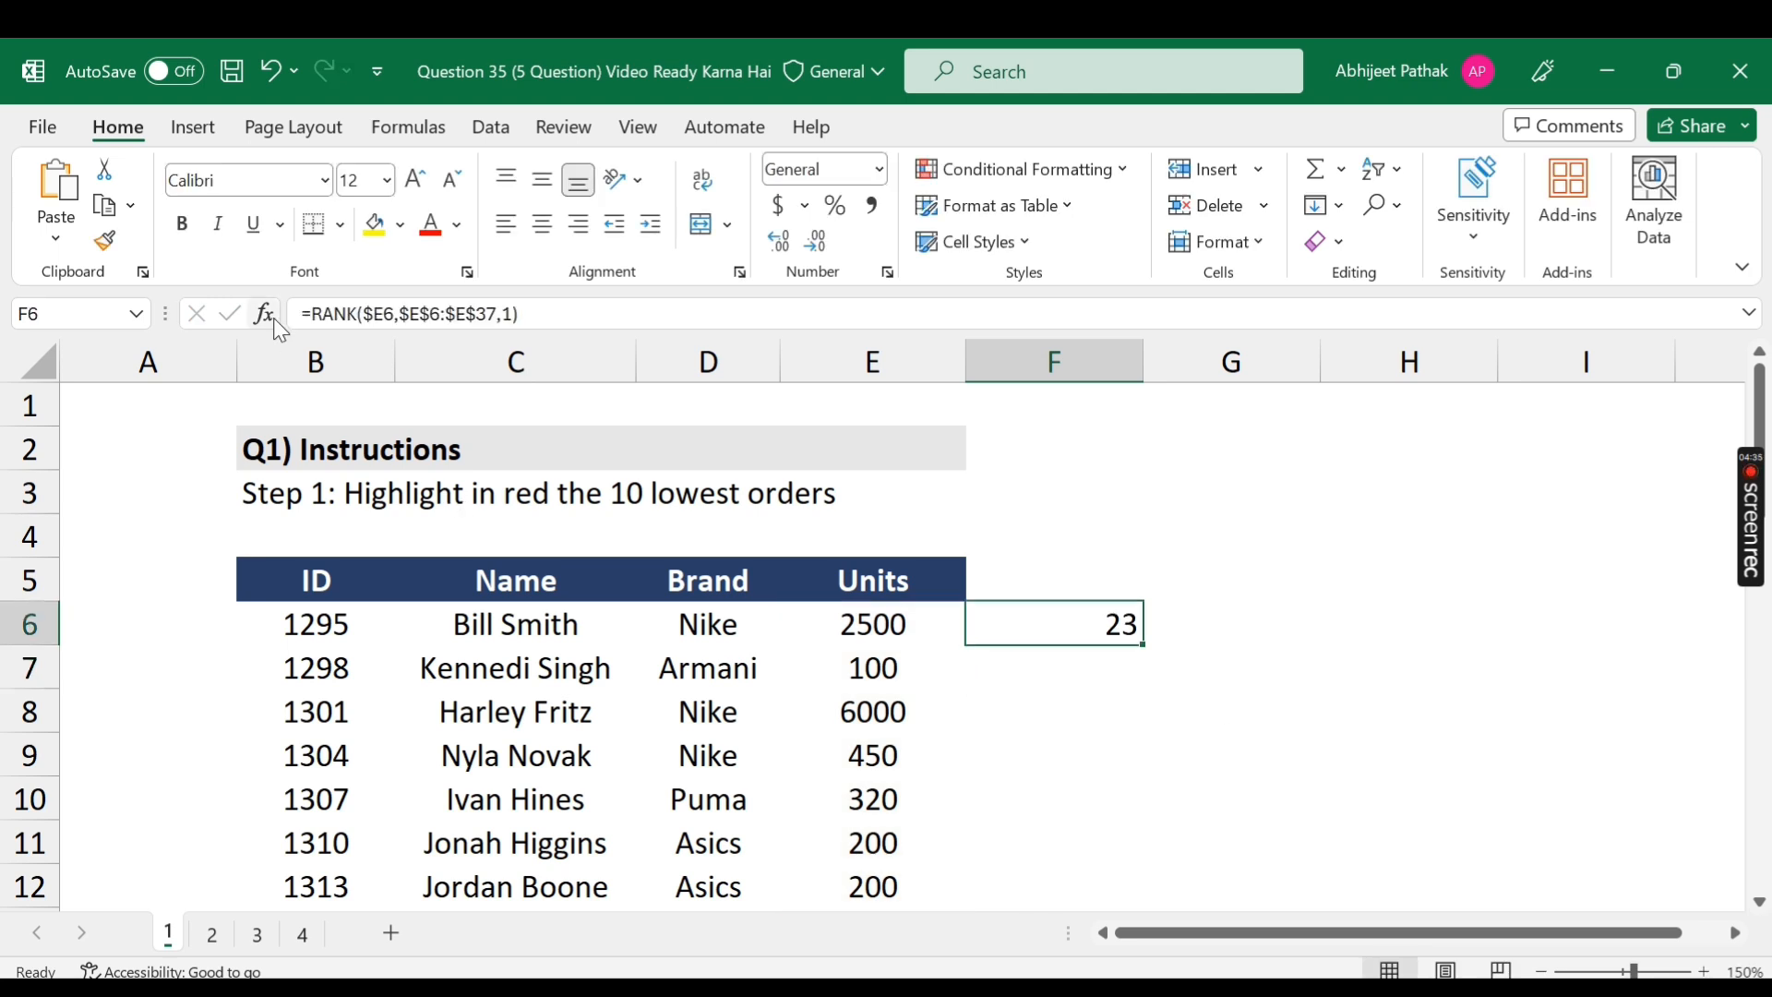
{"action": "left_click_drag", "start_coordinate": [302, 314], "coordinate": [598, 314]}
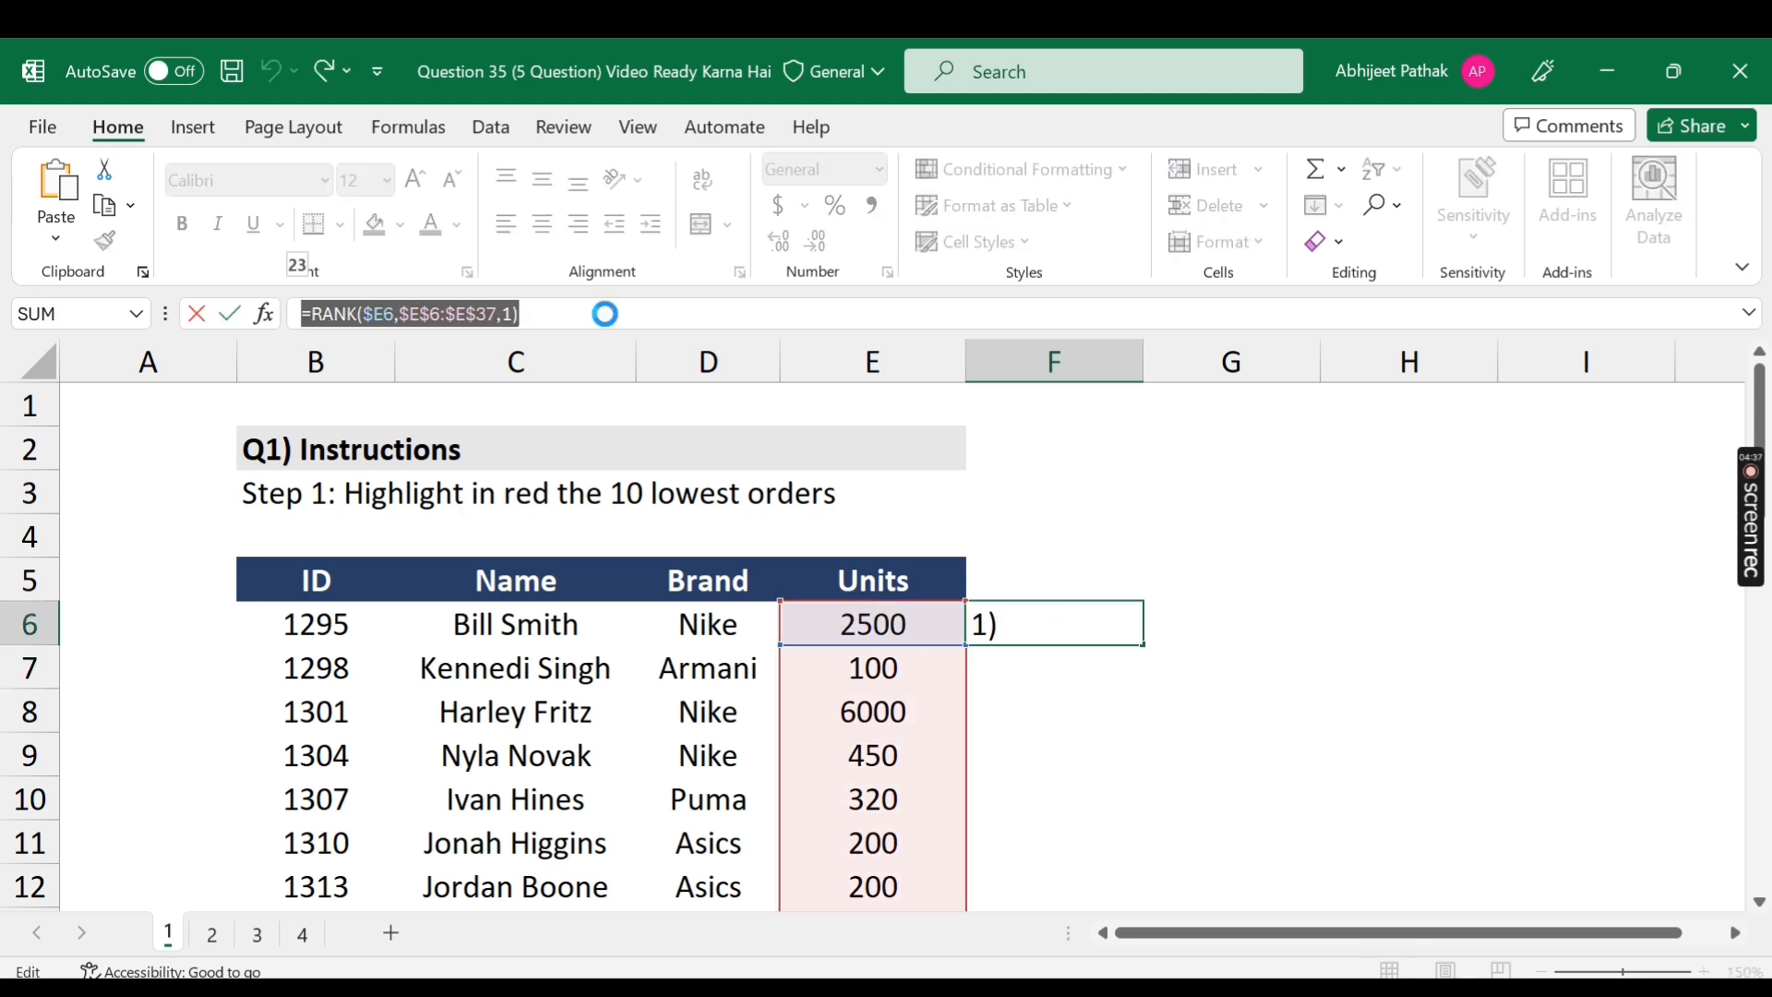
{"action": "key", "text": "Escape"}
- Select the order data B6:E37 without its headers and start a new conditional formatting rule for it
{"action": "left_click", "coordinate": [349, 633]}
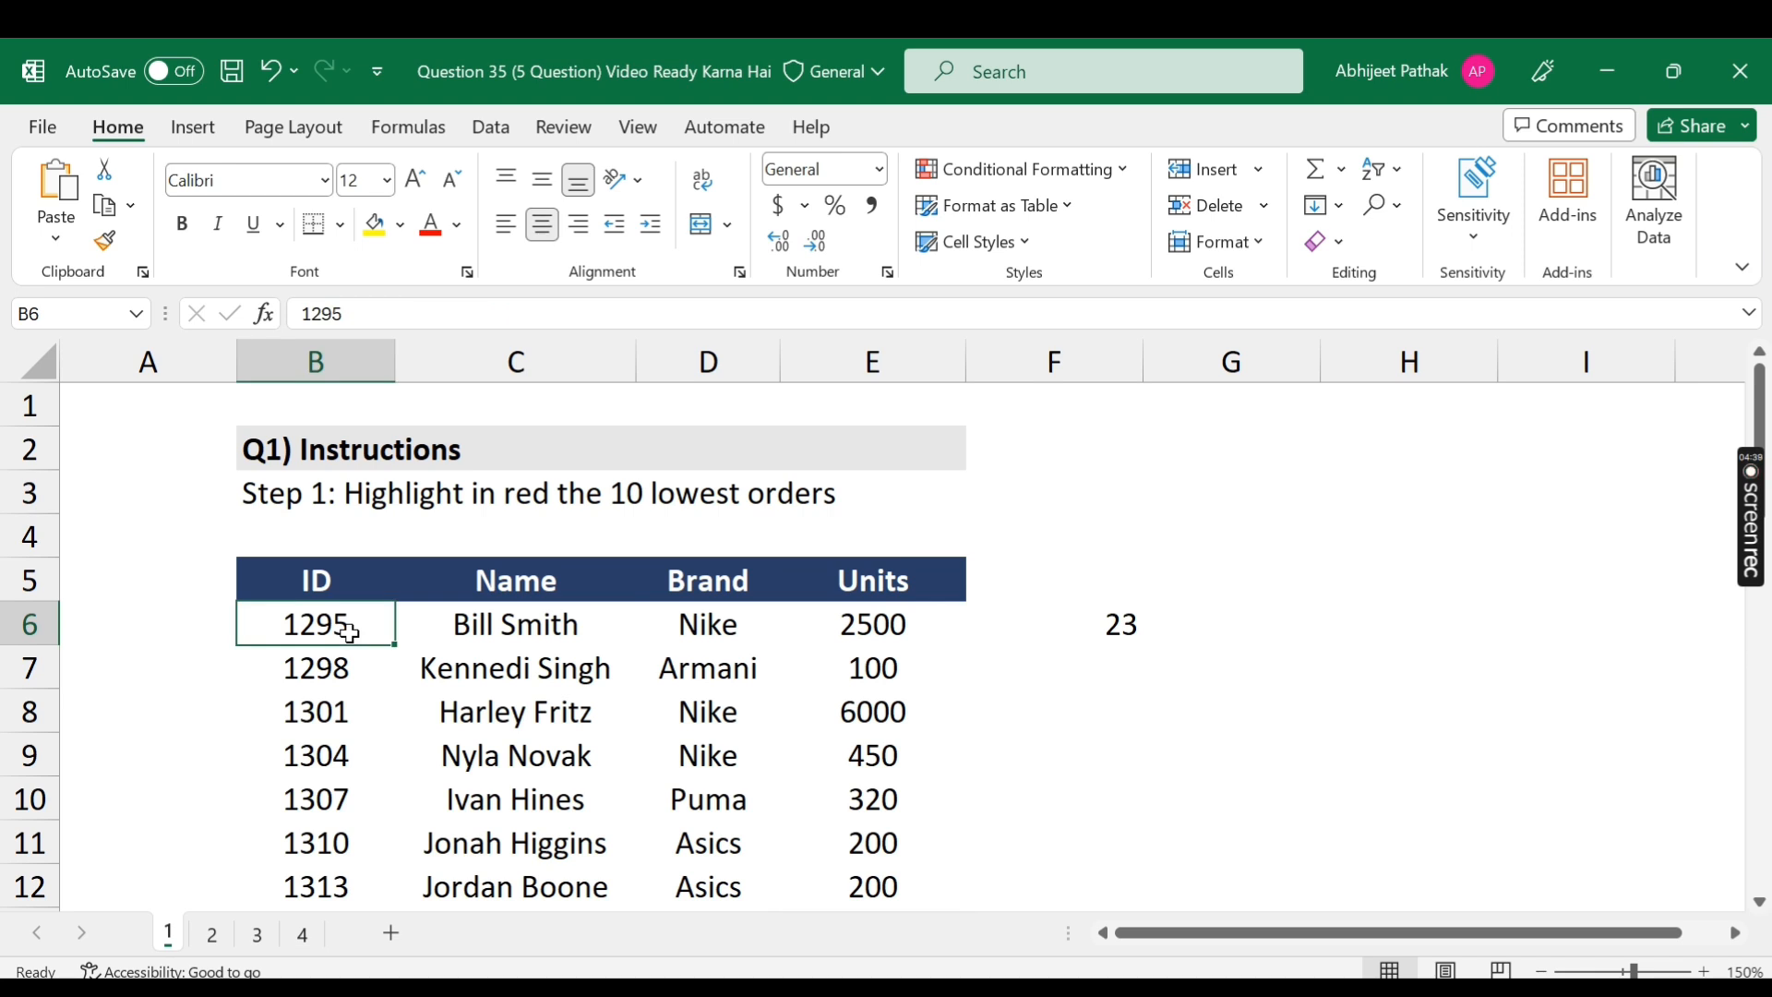
{"action": "key", "text": "ctrl+shift+Right"}
{"action": "key", "text": "ctrl+shift+Down"}
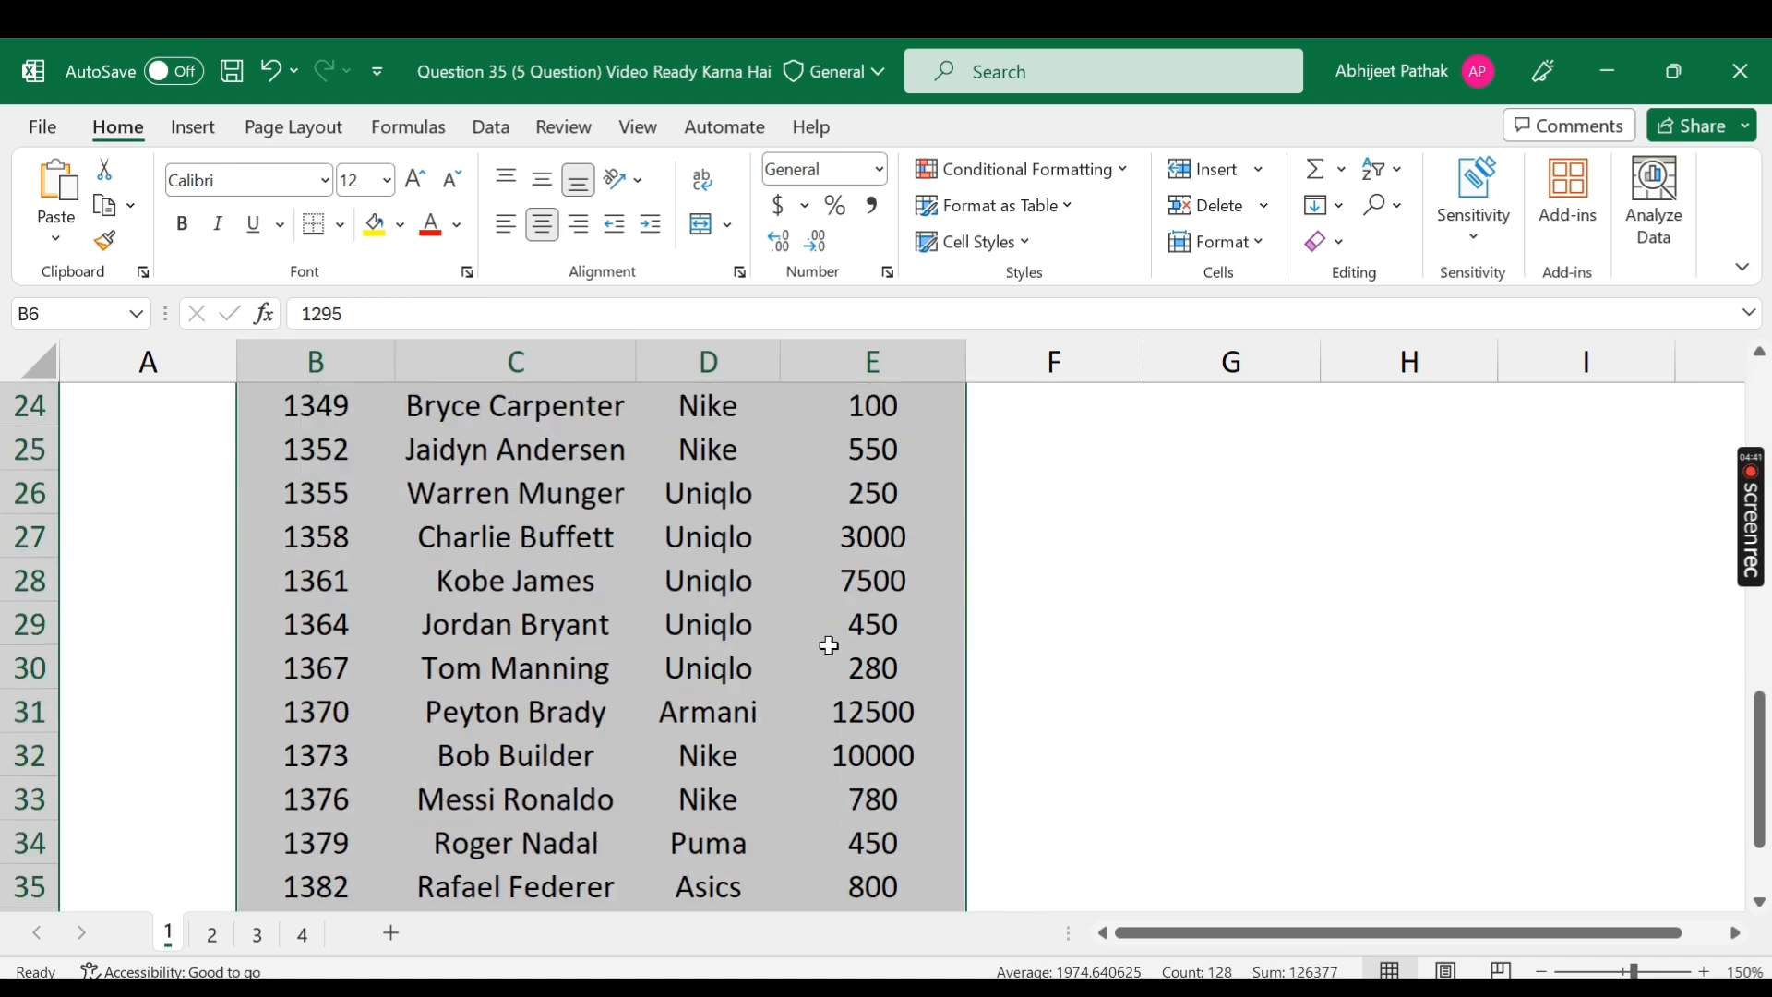
{"action": "scroll", "coordinate": [867, 641], "scroll_direction": "up", "scroll_amount": 8}
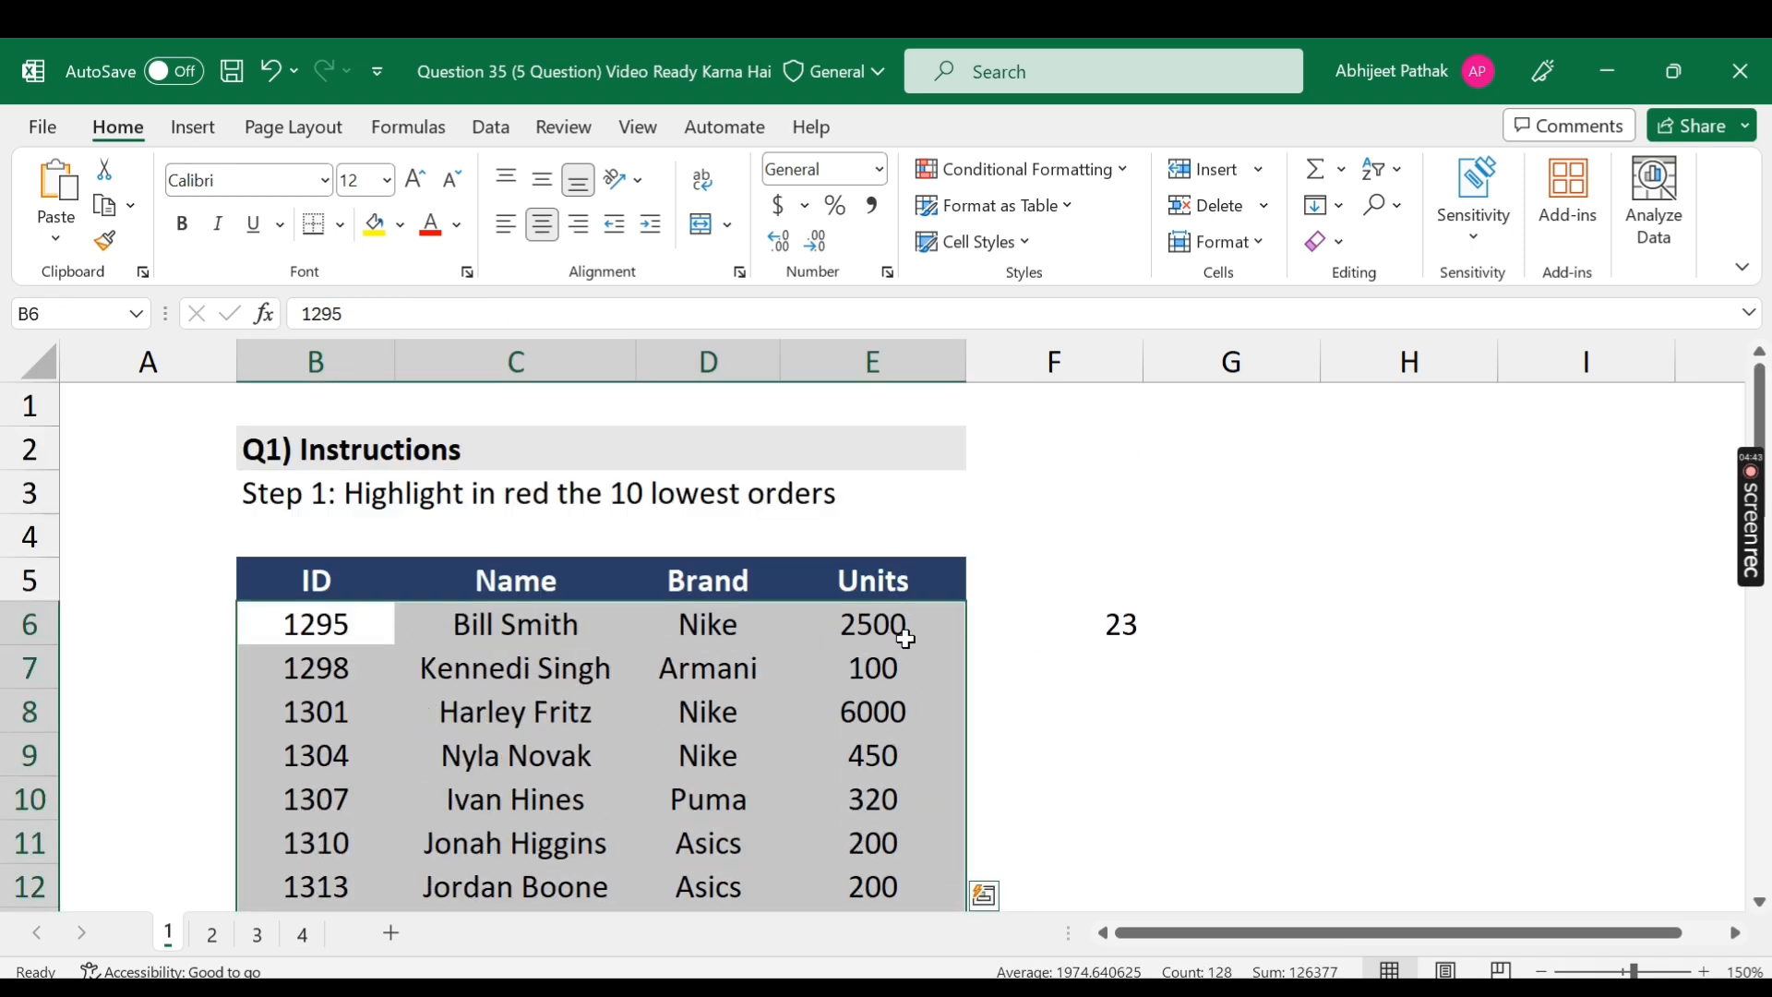
{"action": "left_click", "coordinate": [1039, 170]}
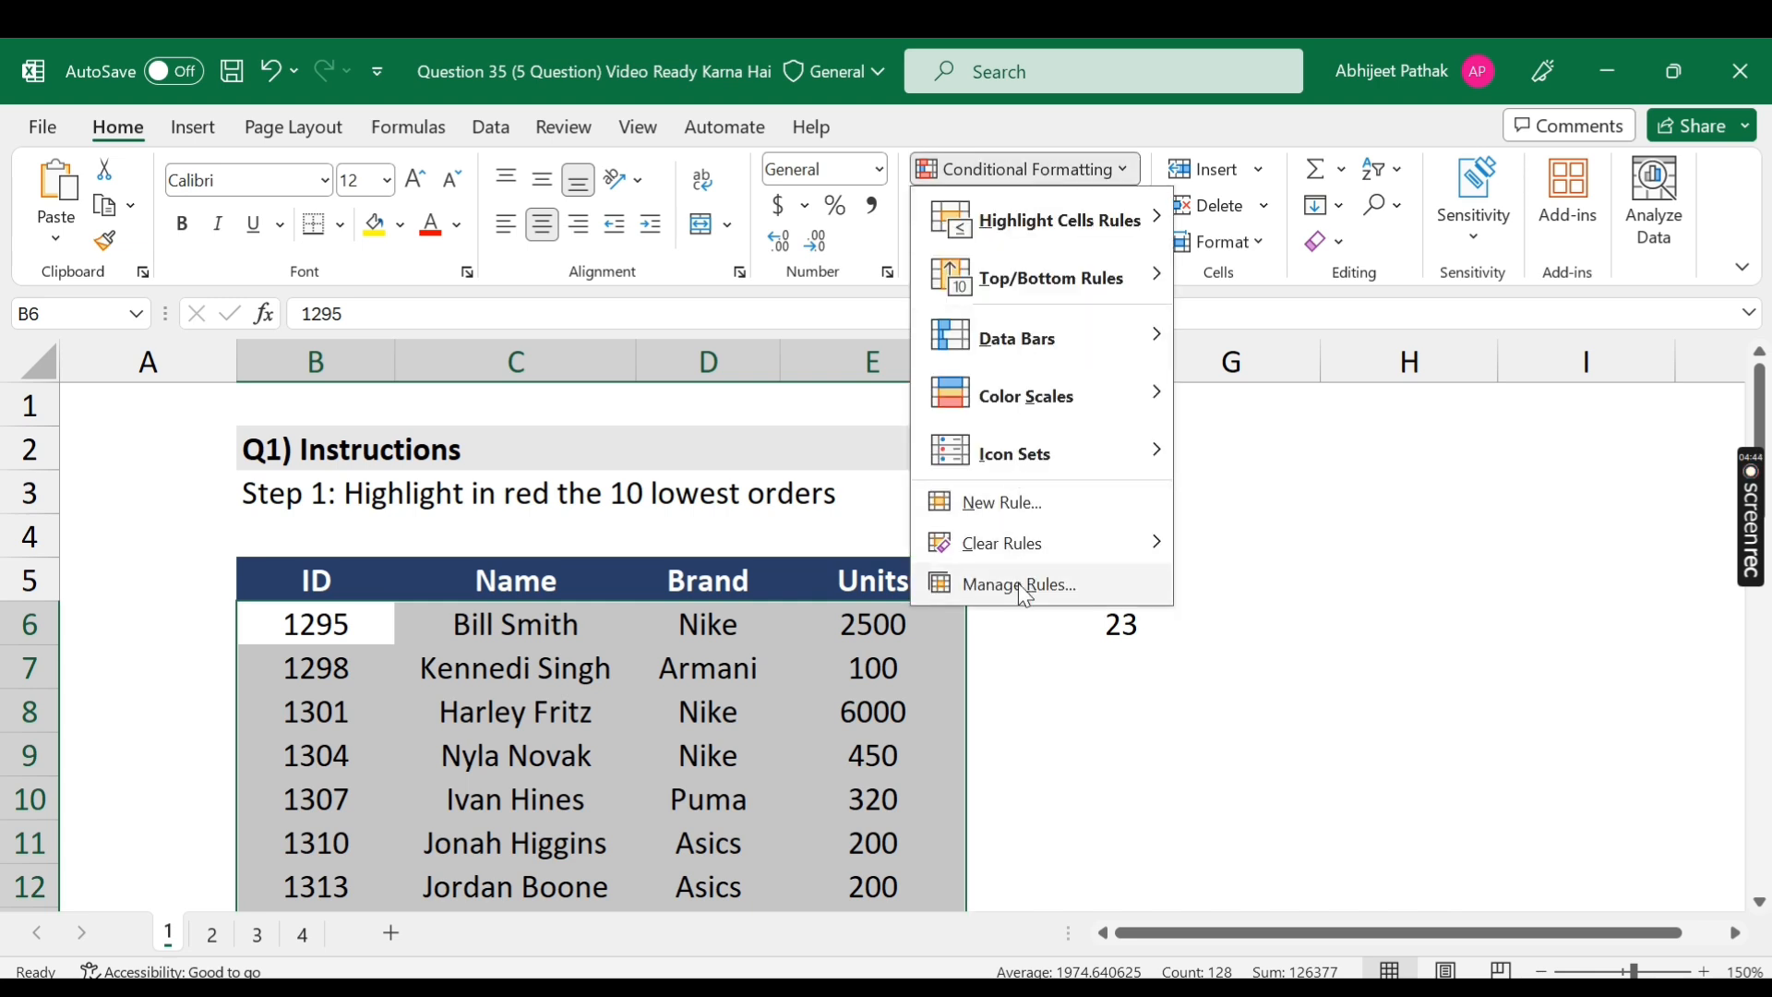
{"action": "left_click", "coordinate": [1022, 588]}
{"action": "left_click", "coordinate": [269, 569]}
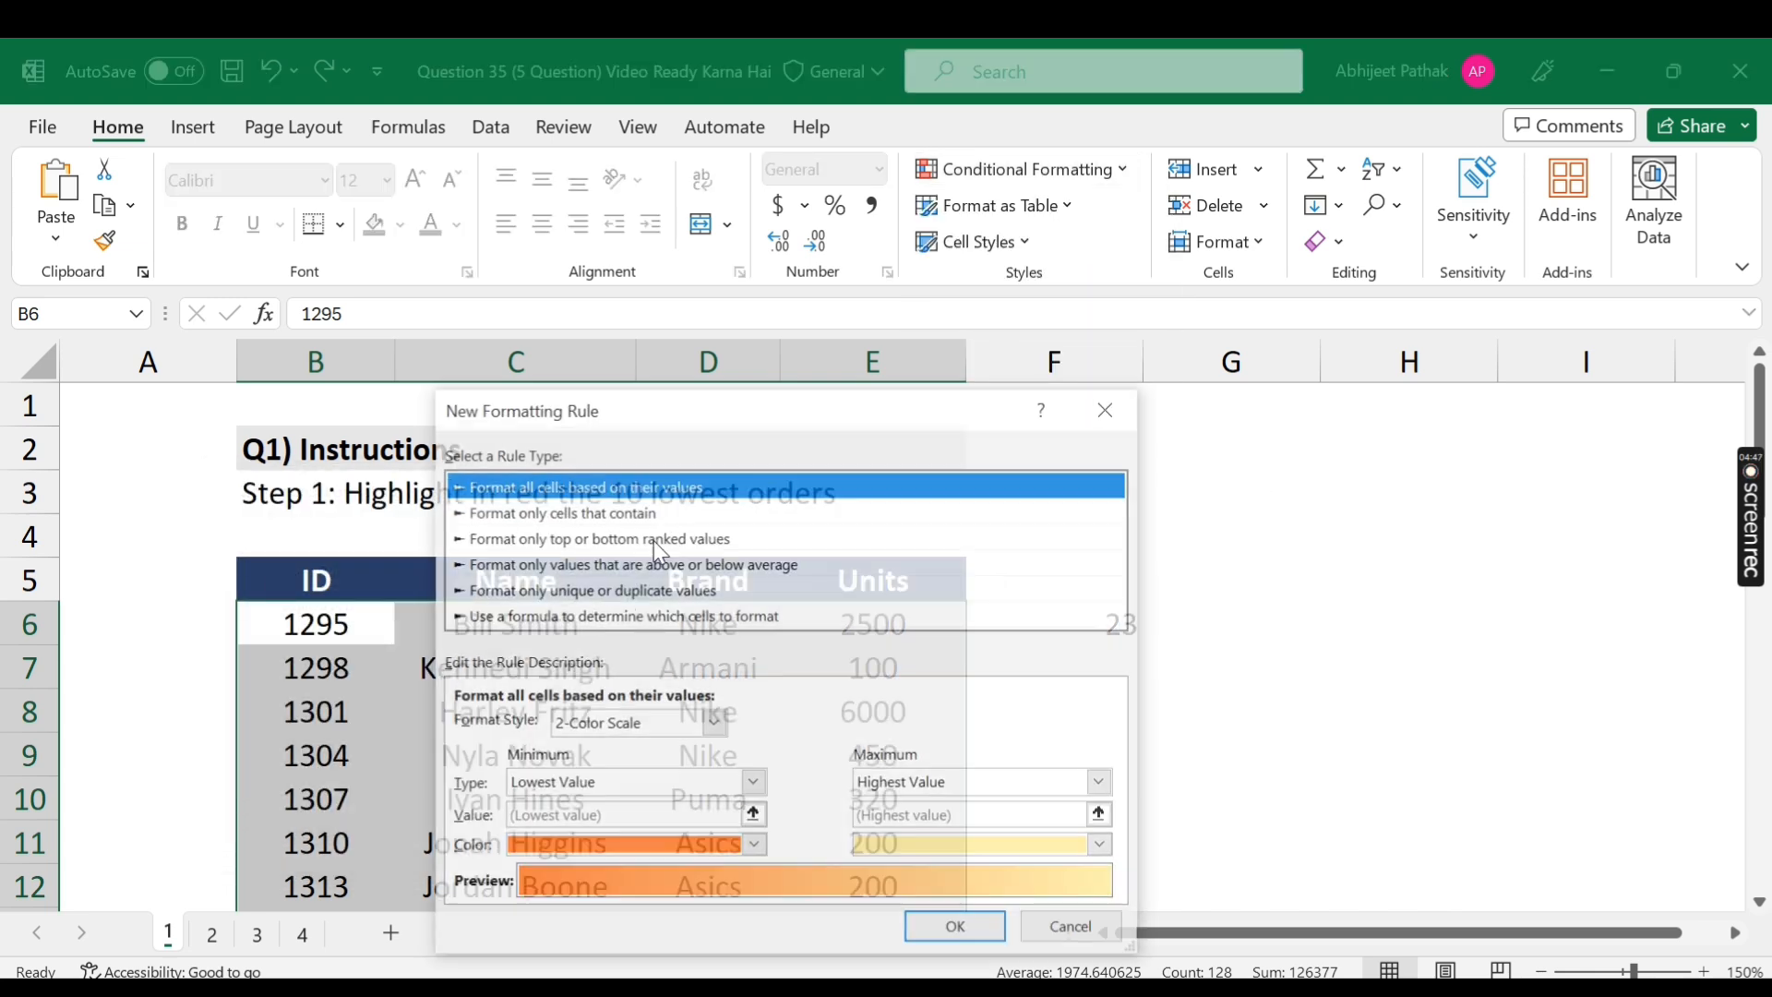
- Make the rule formula-based, using =RANK($E6,$E$6:$E$37,1)<=10 as its condition
{"action": "left_click_drag", "start_coordinate": [640, 413], "coordinate": [1158, 251]}
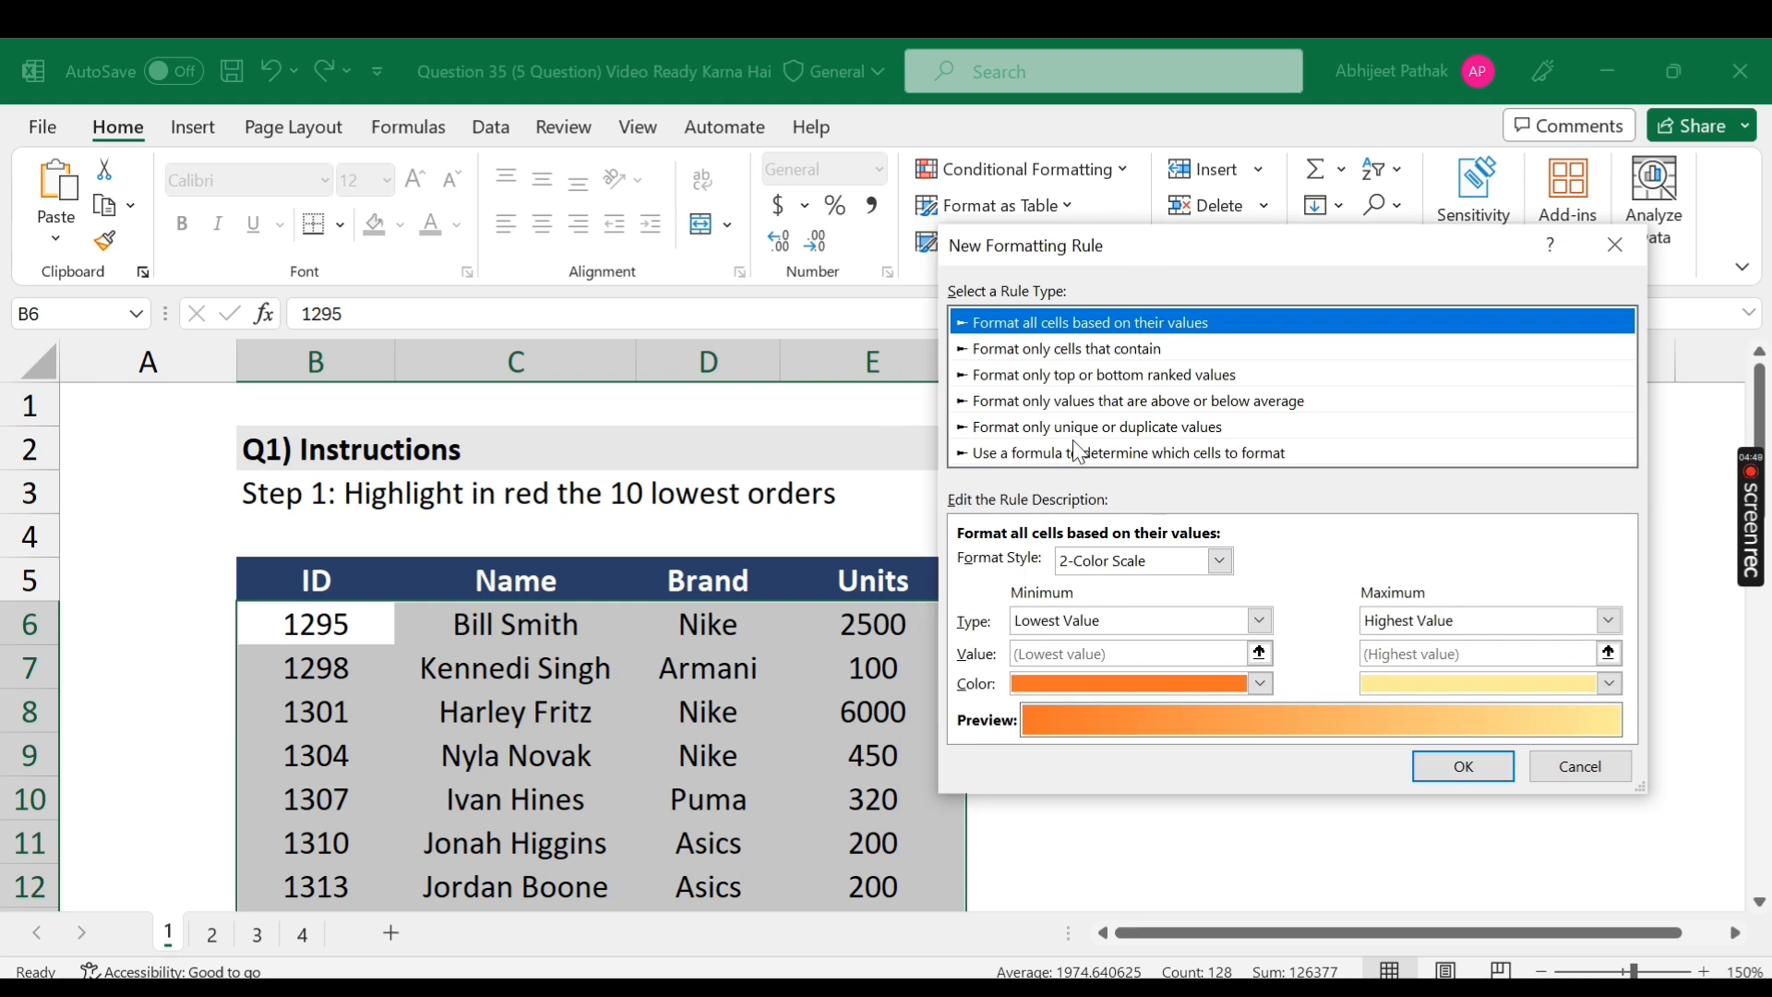
{"action": "left_click", "coordinate": [1079, 452]}
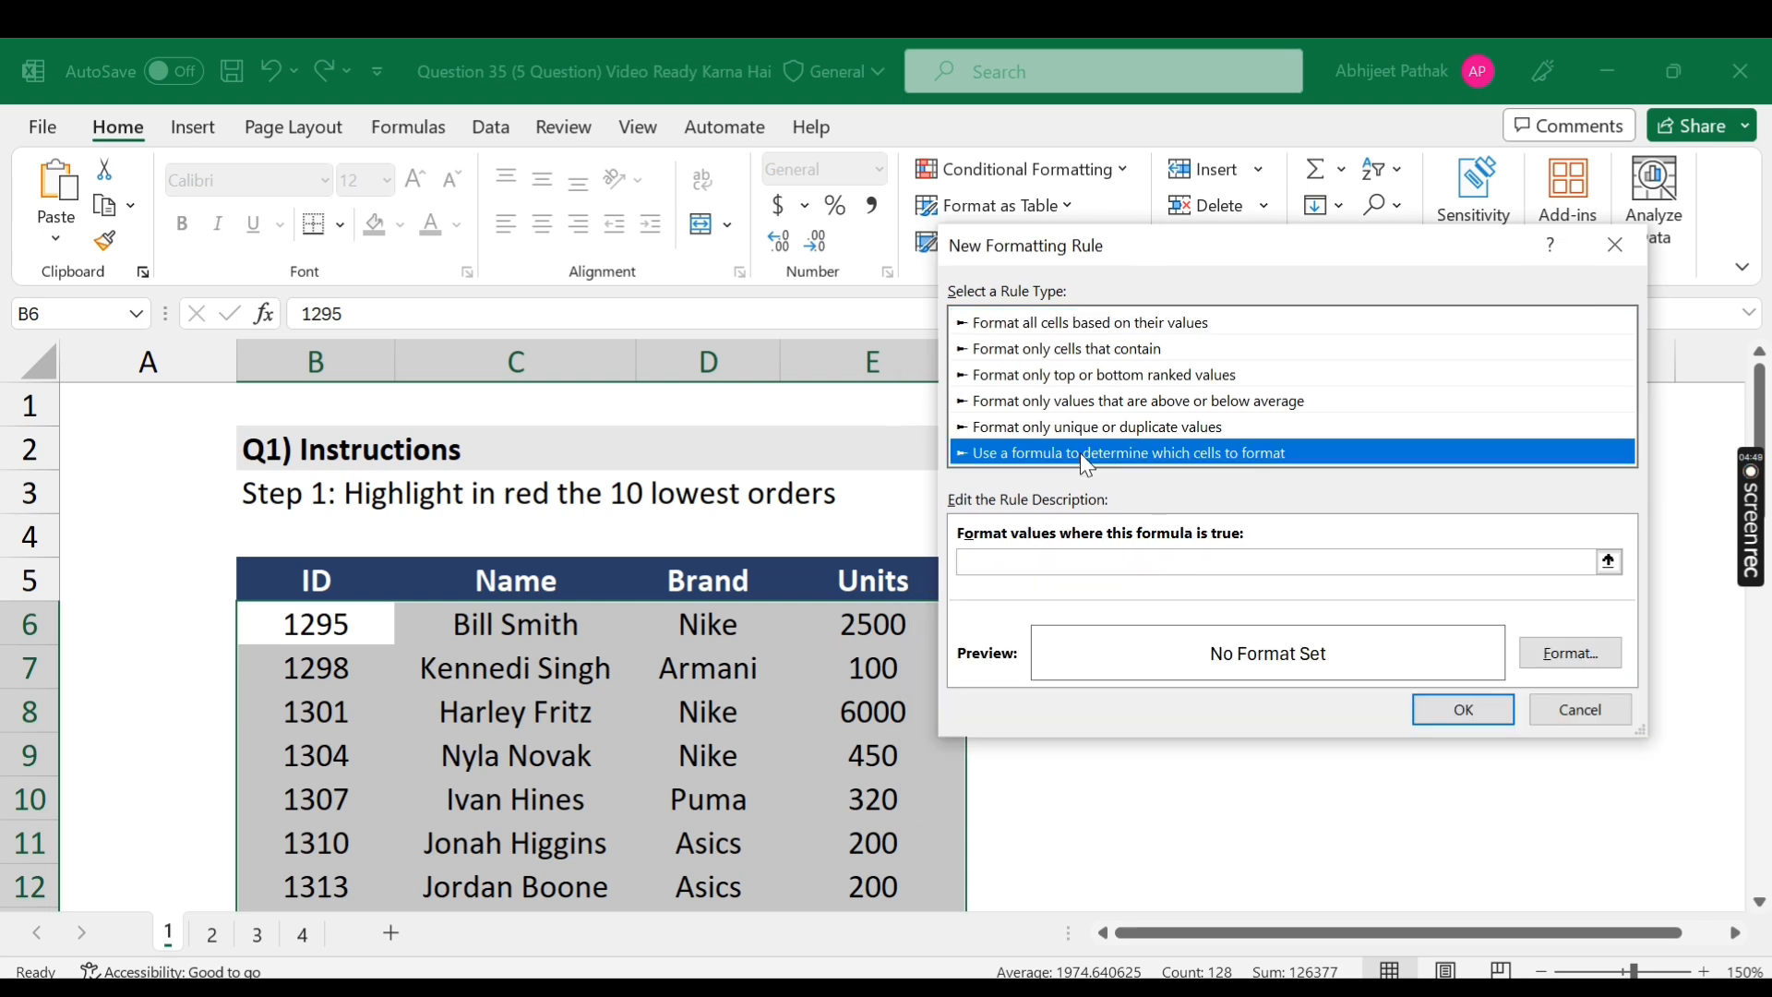
{"action": "left_click", "coordinate": [1090, 572]}
{"action": "type", "text": "=RANK($E6,$E$5:$E$37,1)"}
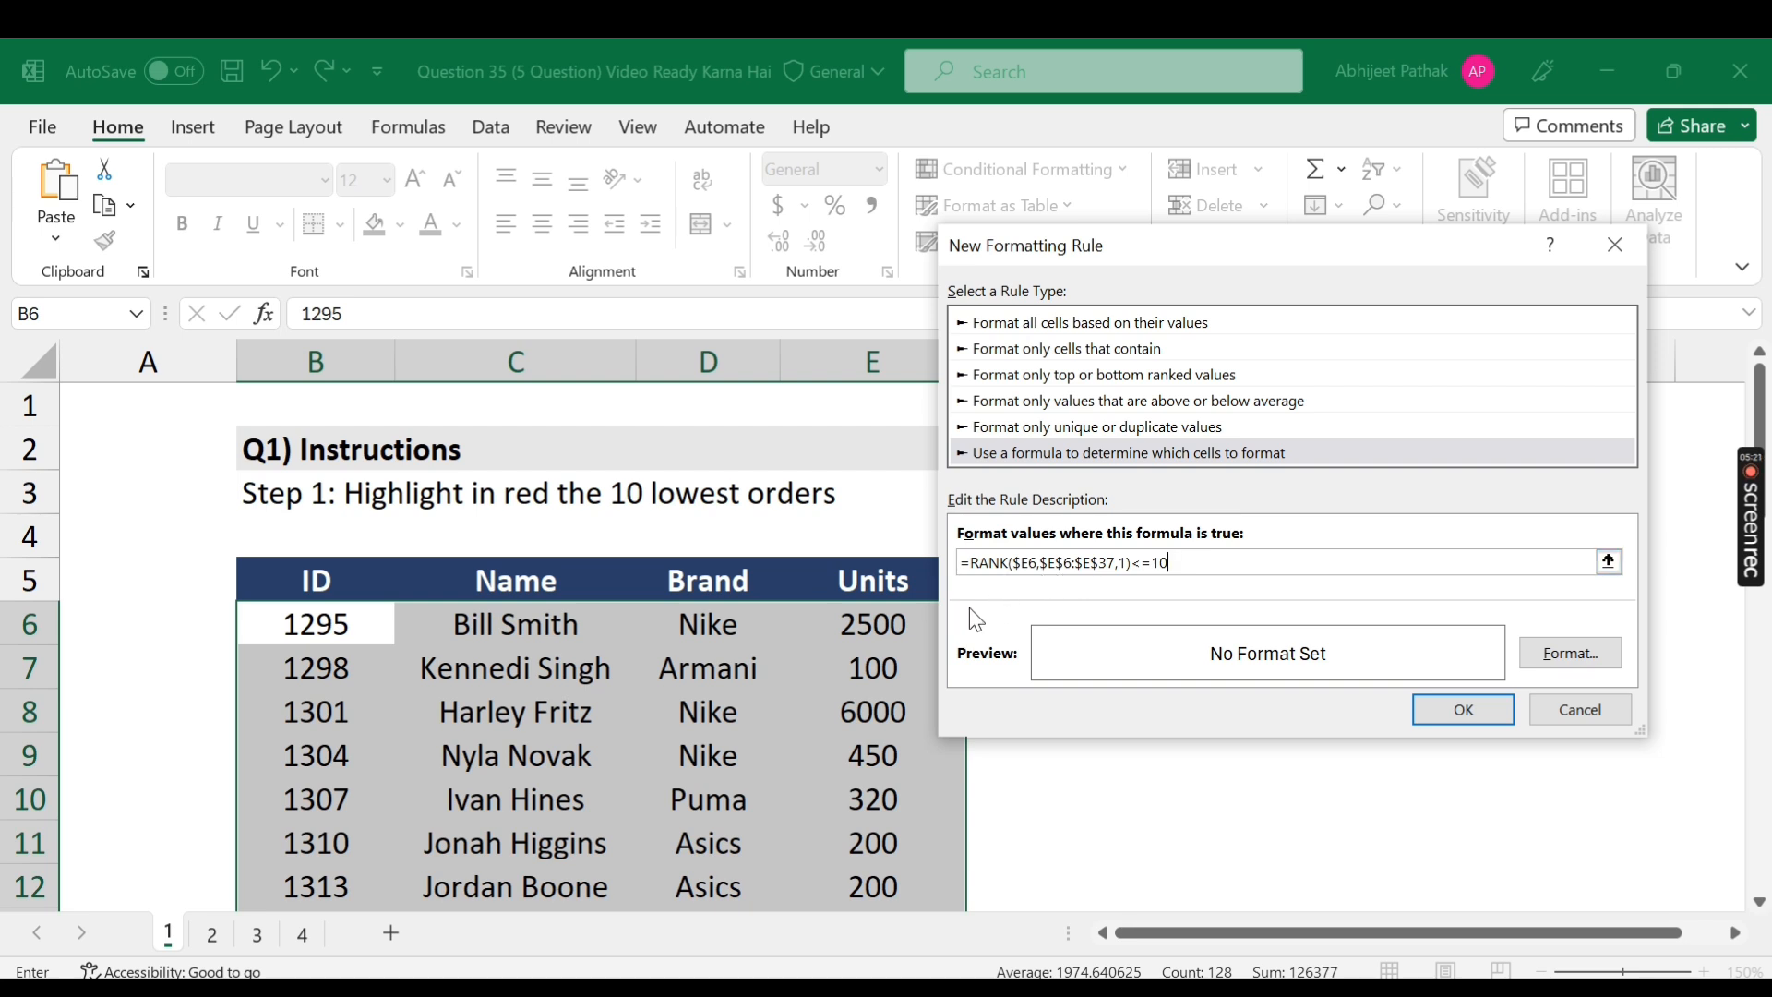
- Give the rule a red fill with white font and apply it to the order data
{"action": "left_click", "coordinate": [1580, 656]}
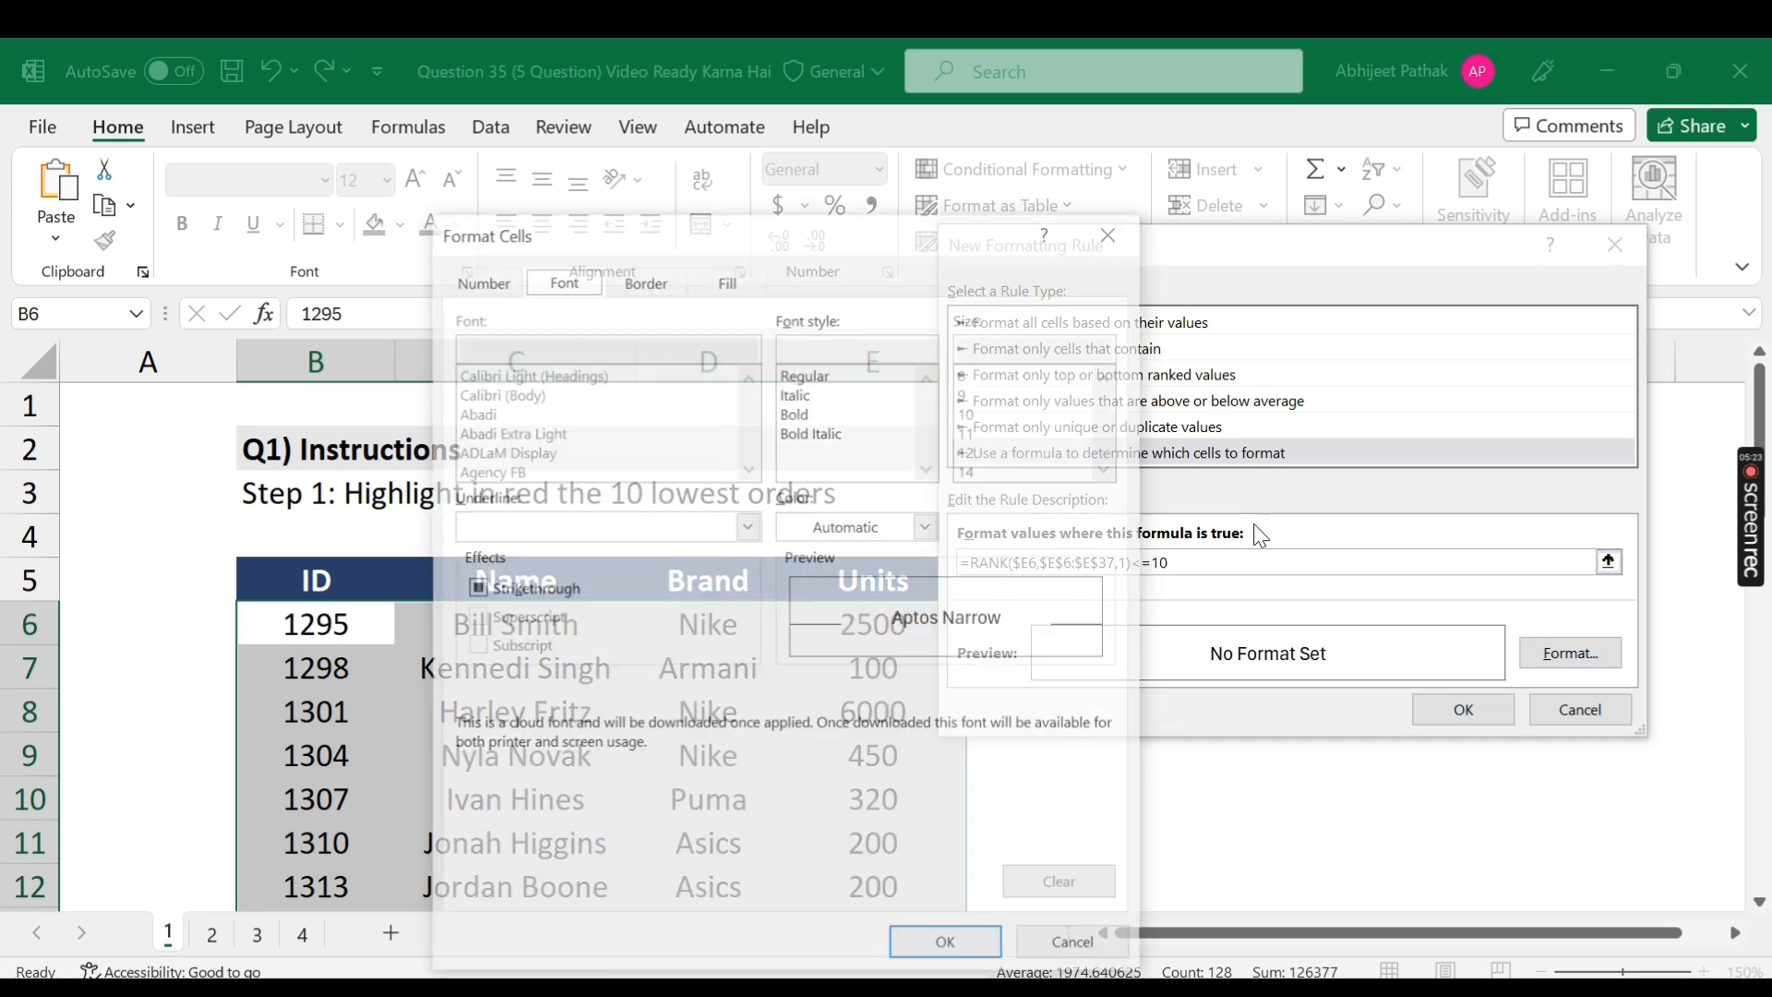
{"action": "left_click", "coordinate": [728, 278]}
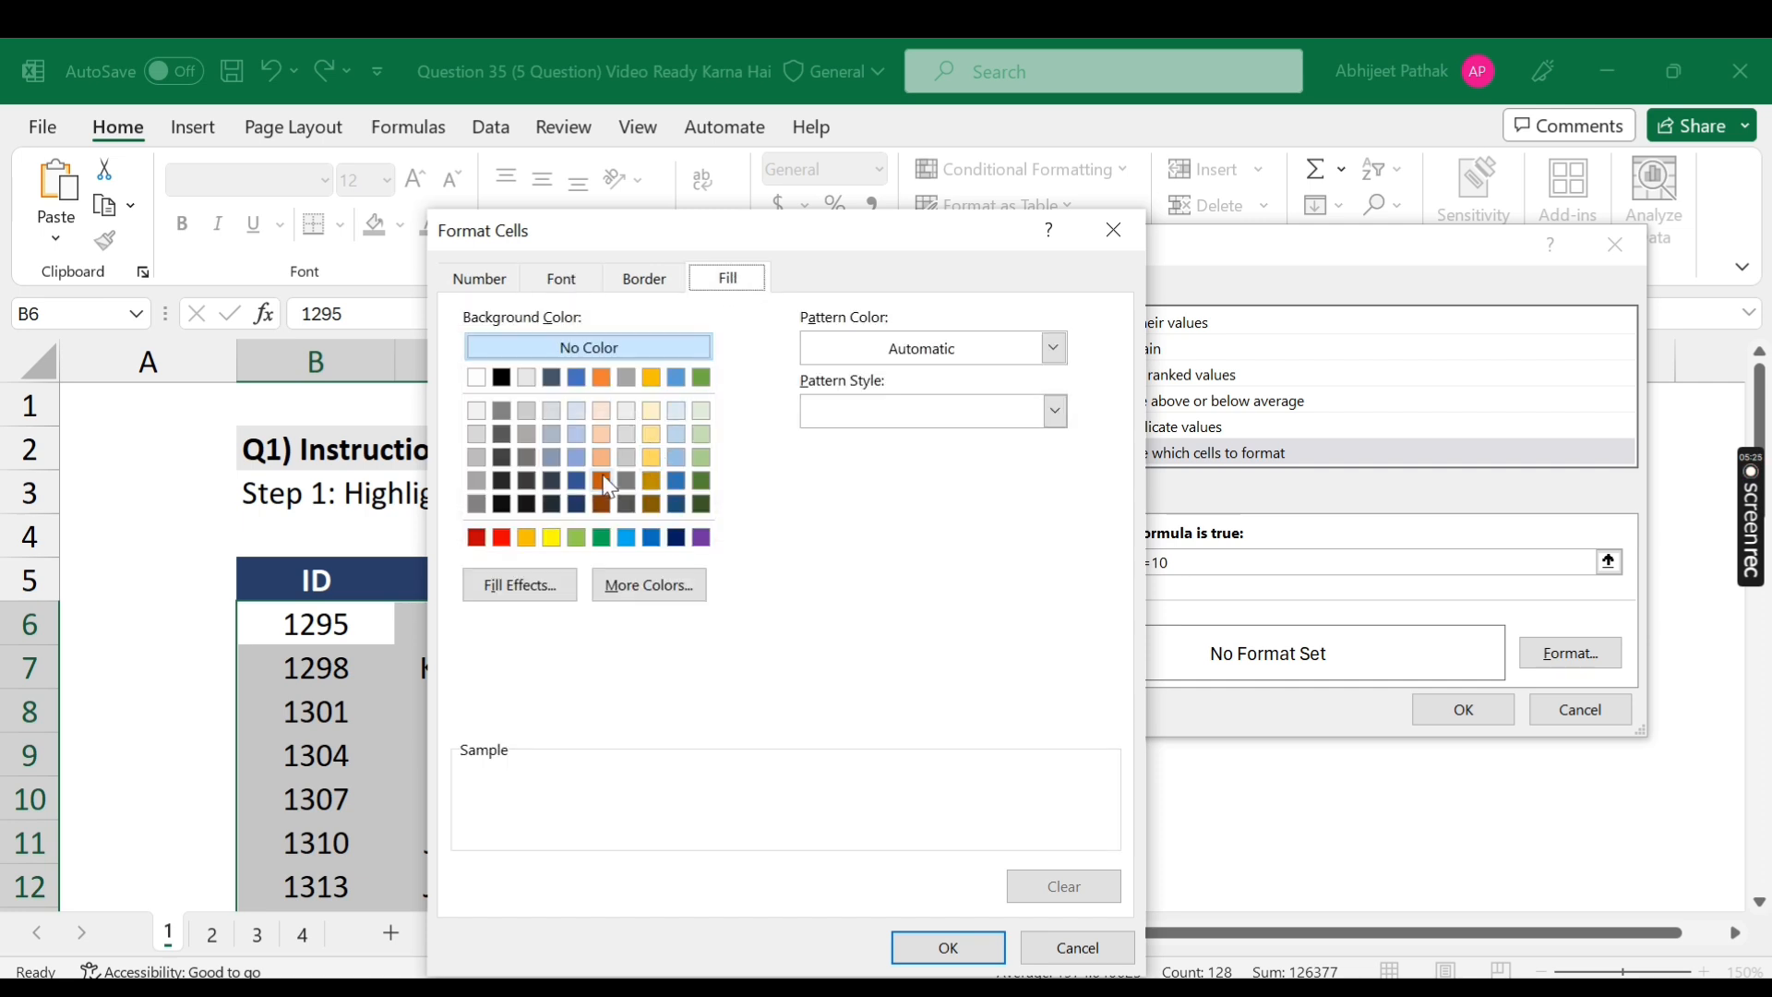
{"action": "left_click", "coordinate": [502, 537]}
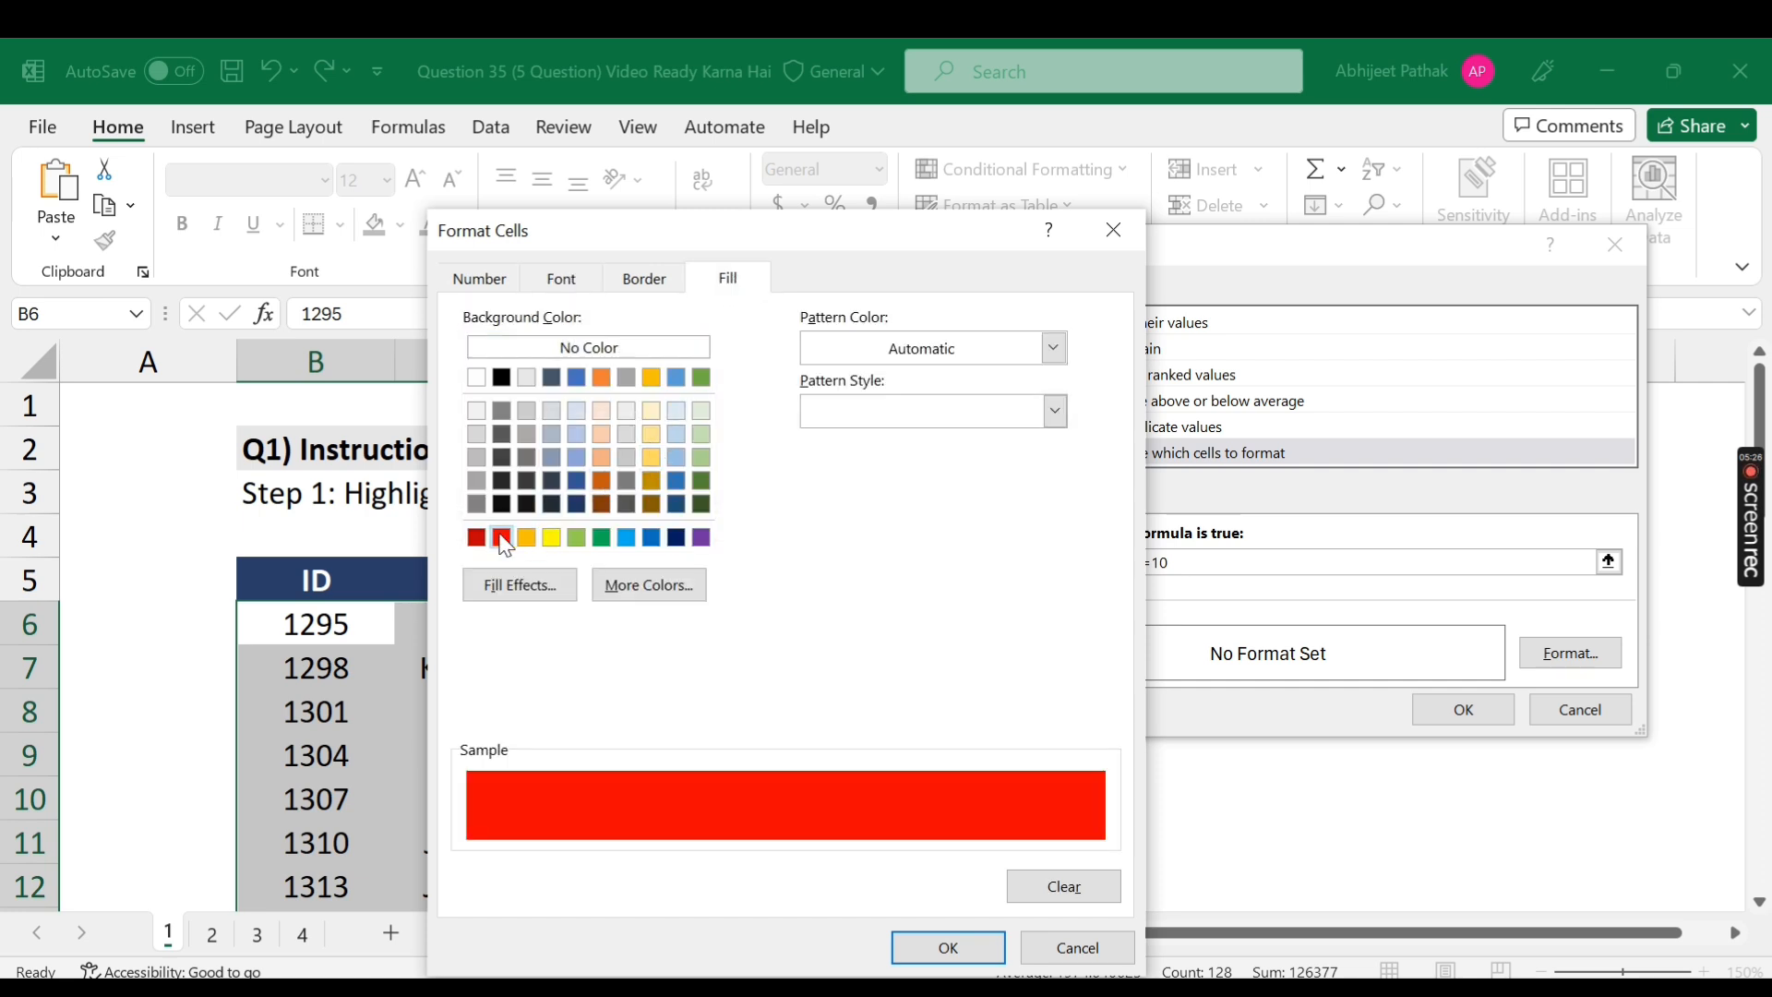
{"action": "left_click", "coordinate": [498, 282]}
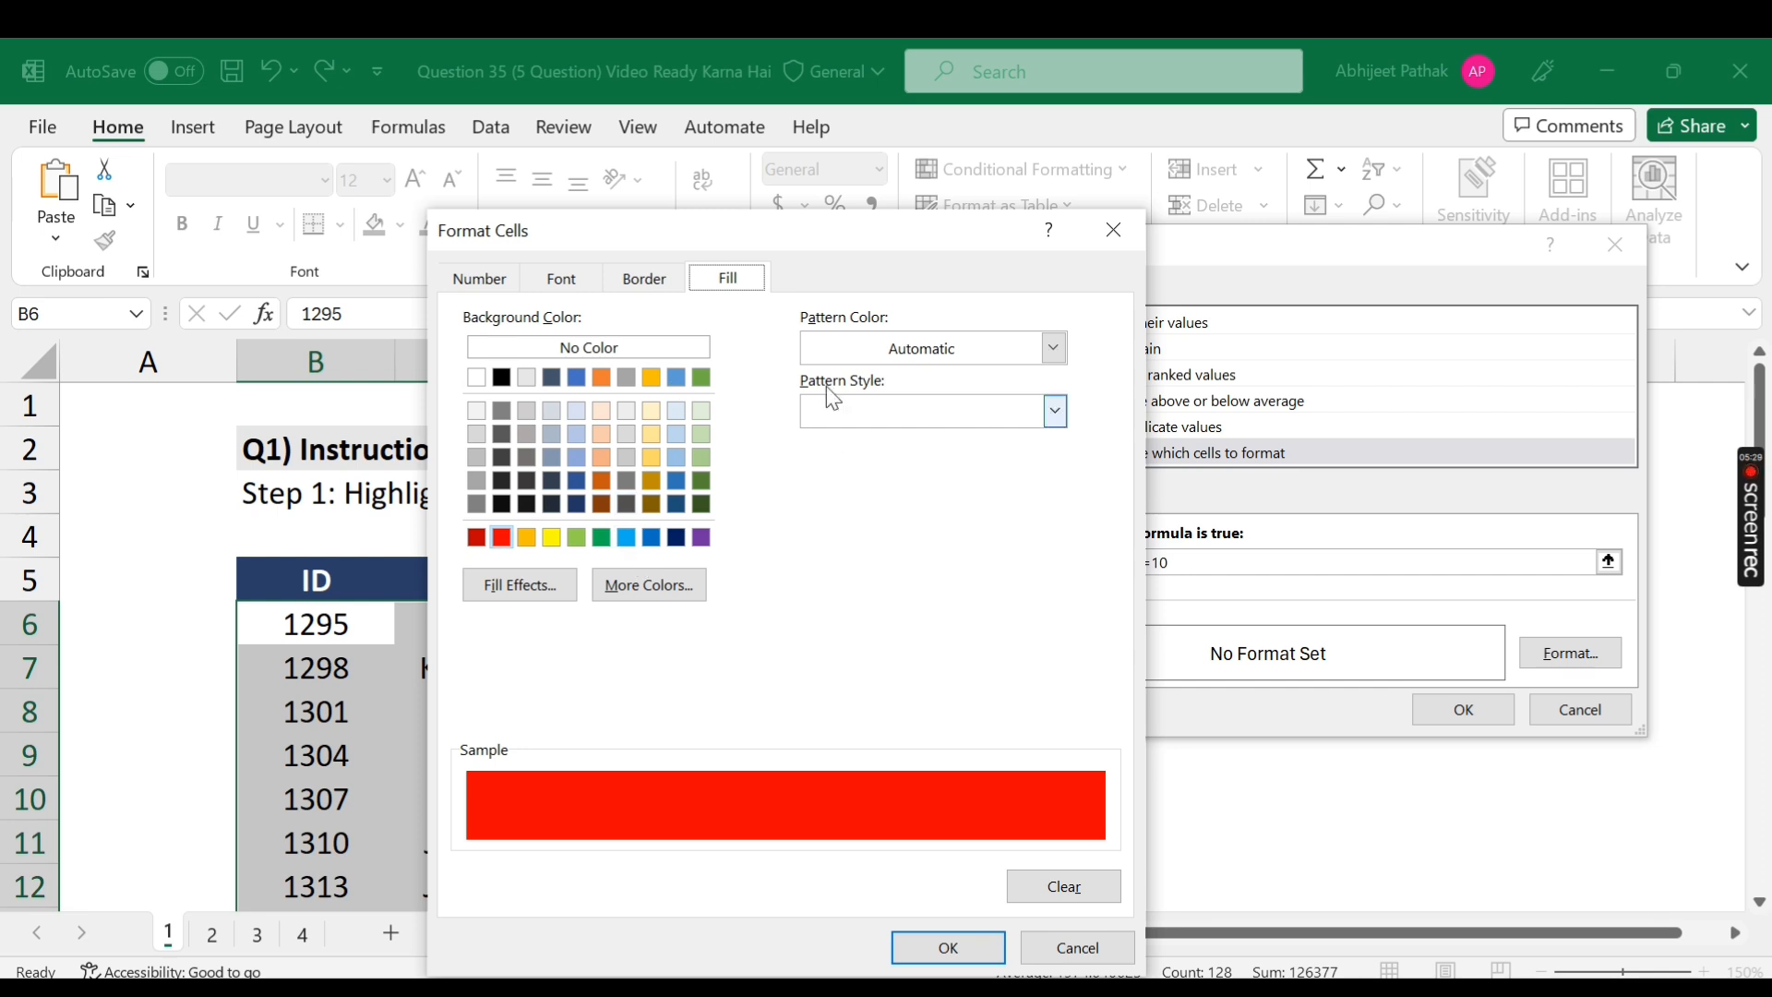
{"action": "left_click", "coordinate": [574, 281]}
{"action": "left_click", "coordinate": [927, 526]}
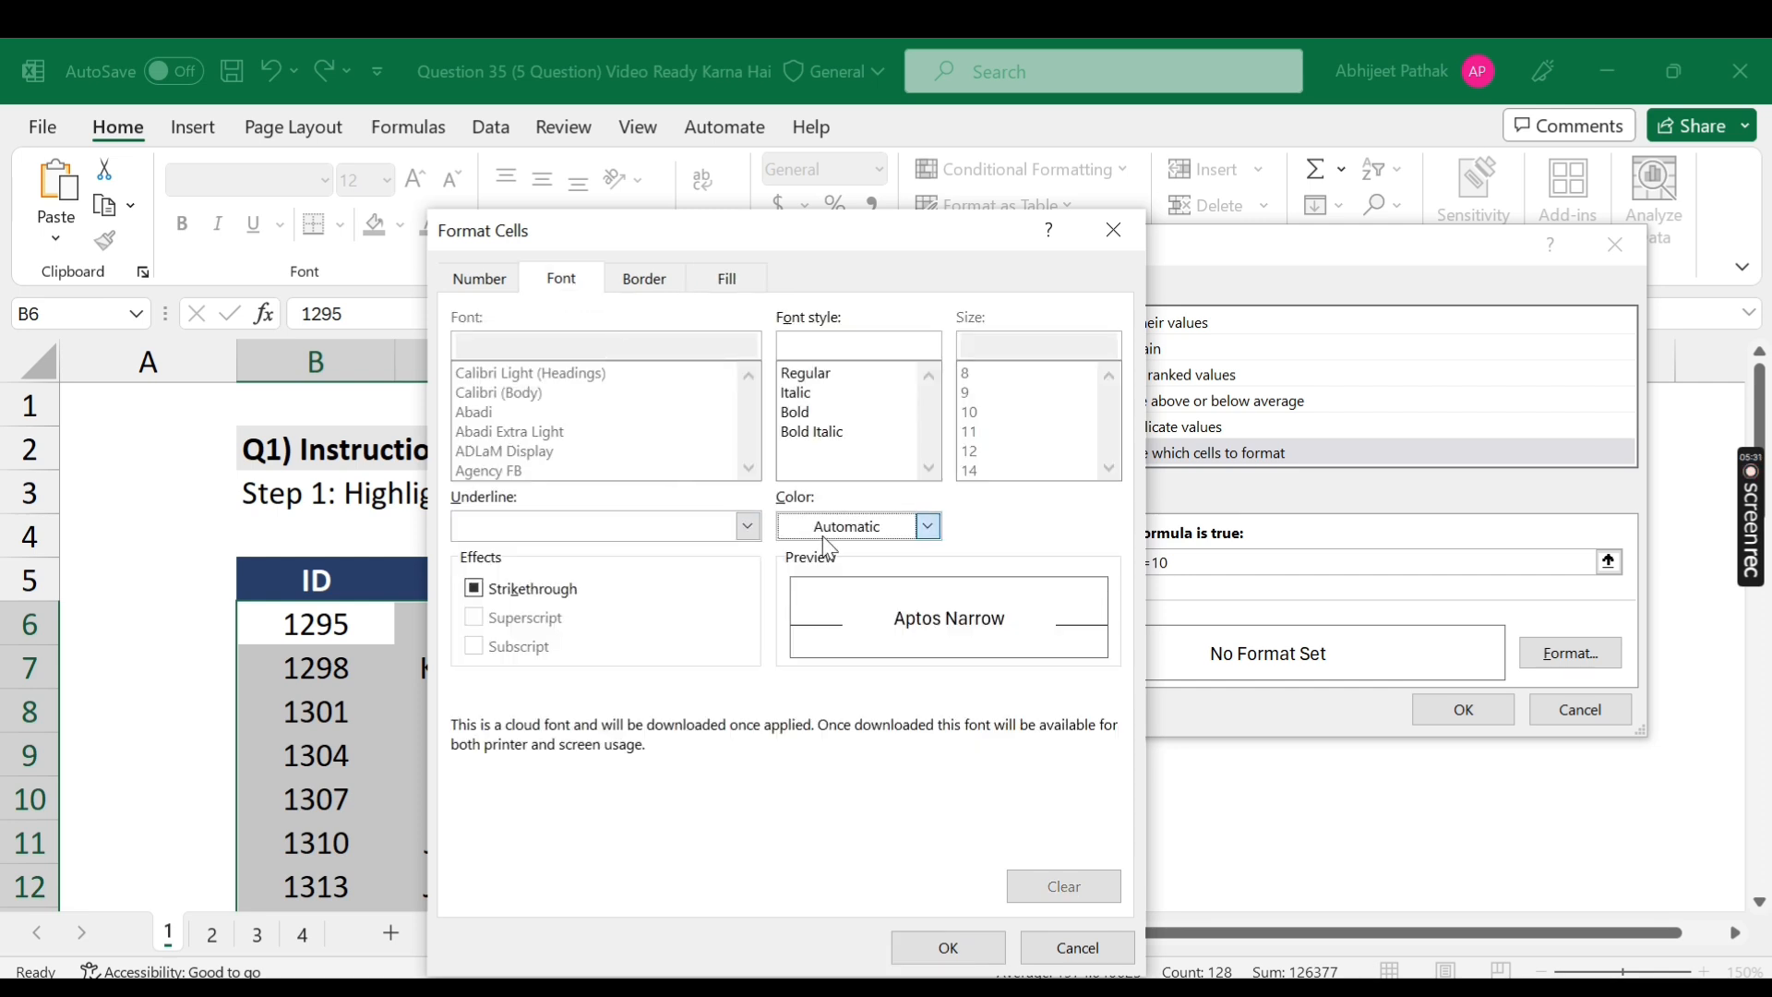
{"action": "left_click", "coordinate": [799, 616]}
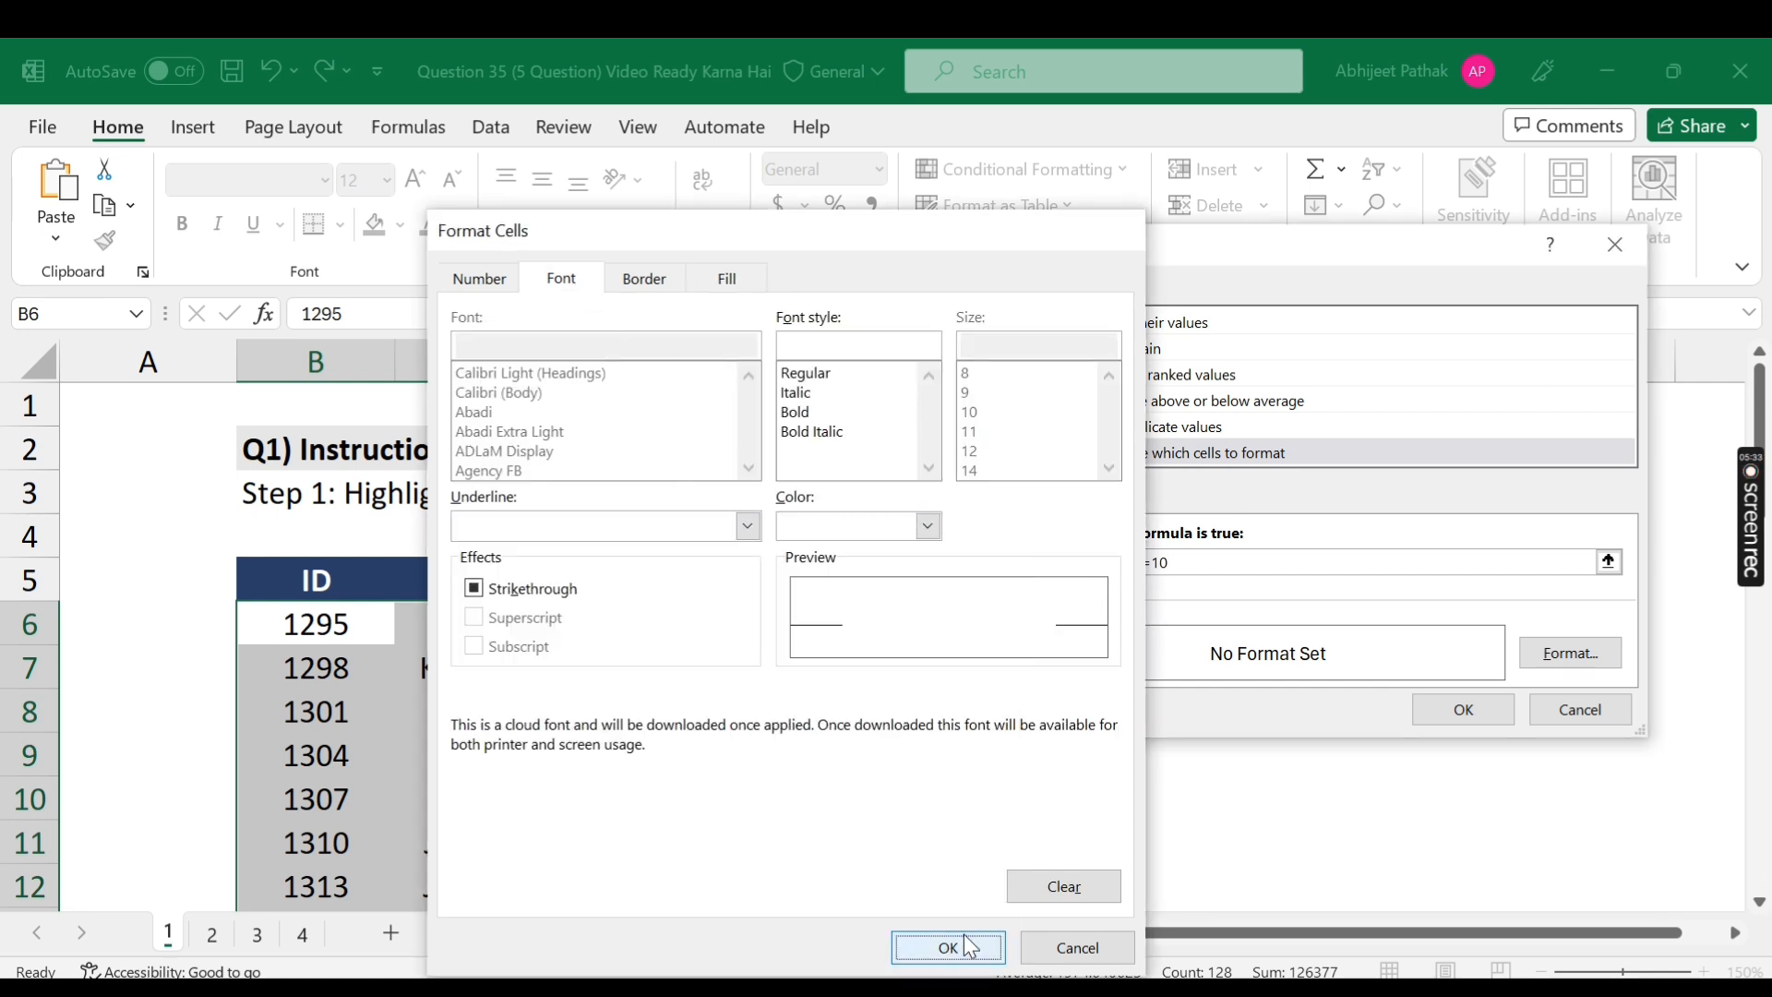
{"action": "left_click", "coordinate": [949, 948]}
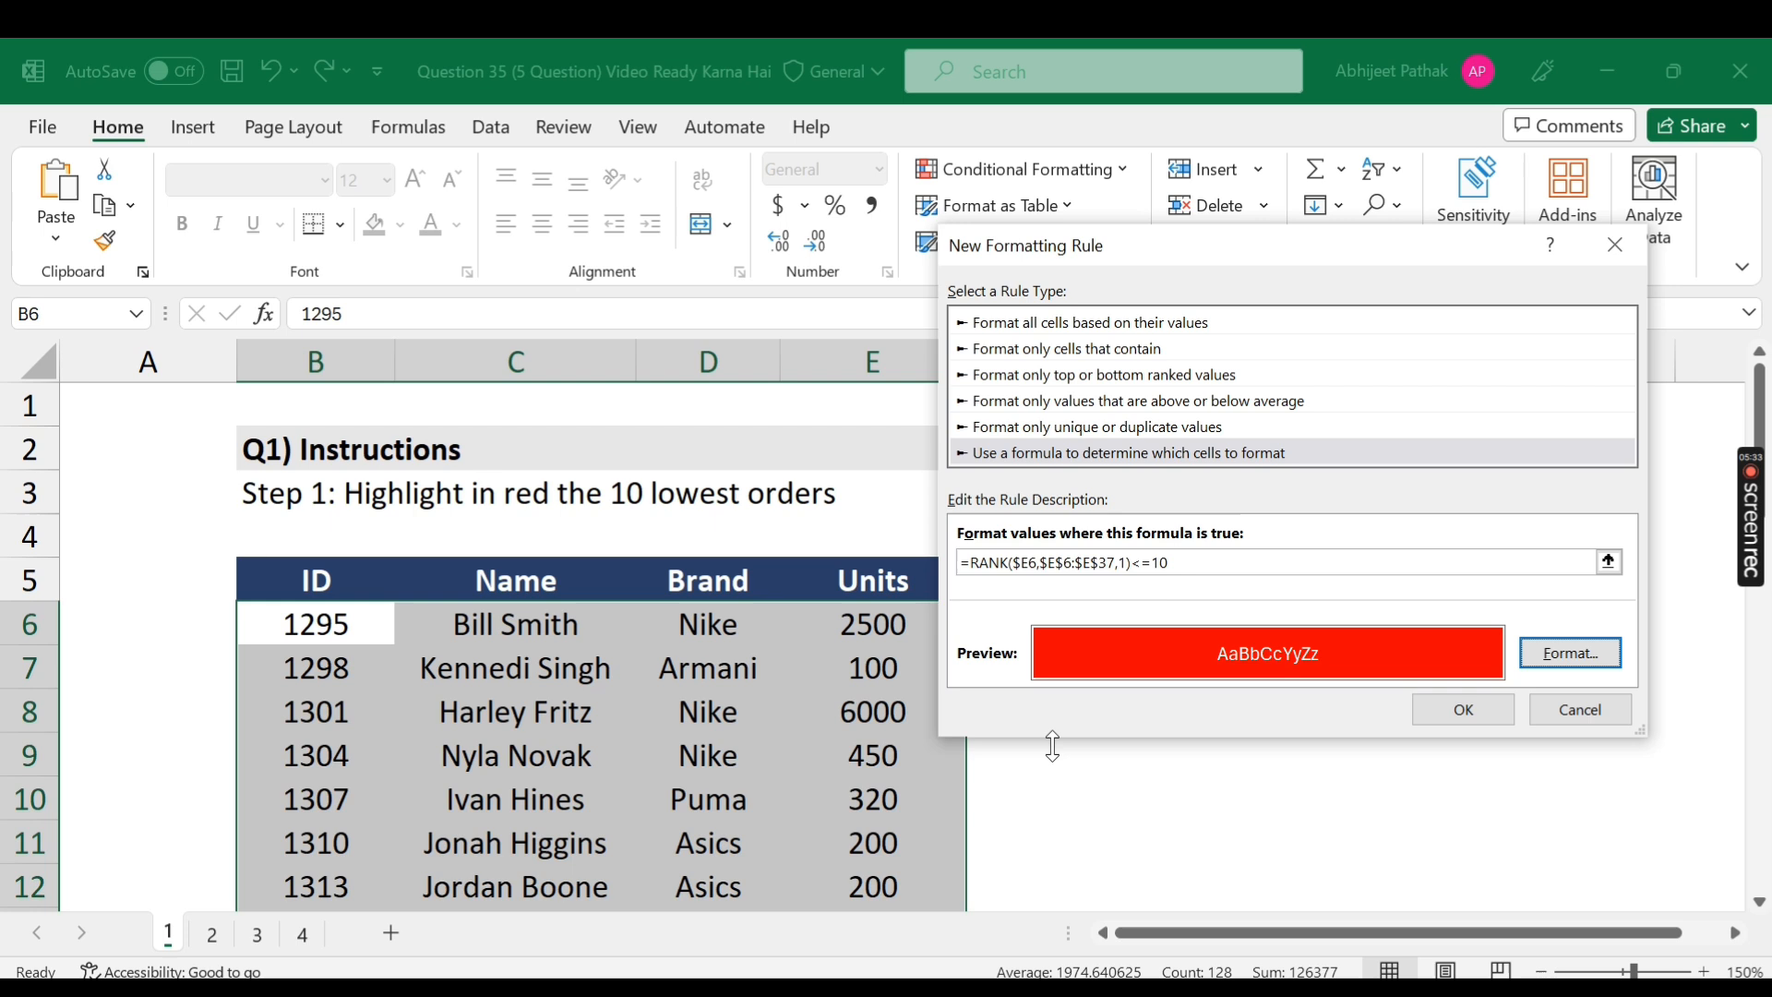
{"action": "left_click", "coordinate": [1463, 709]}
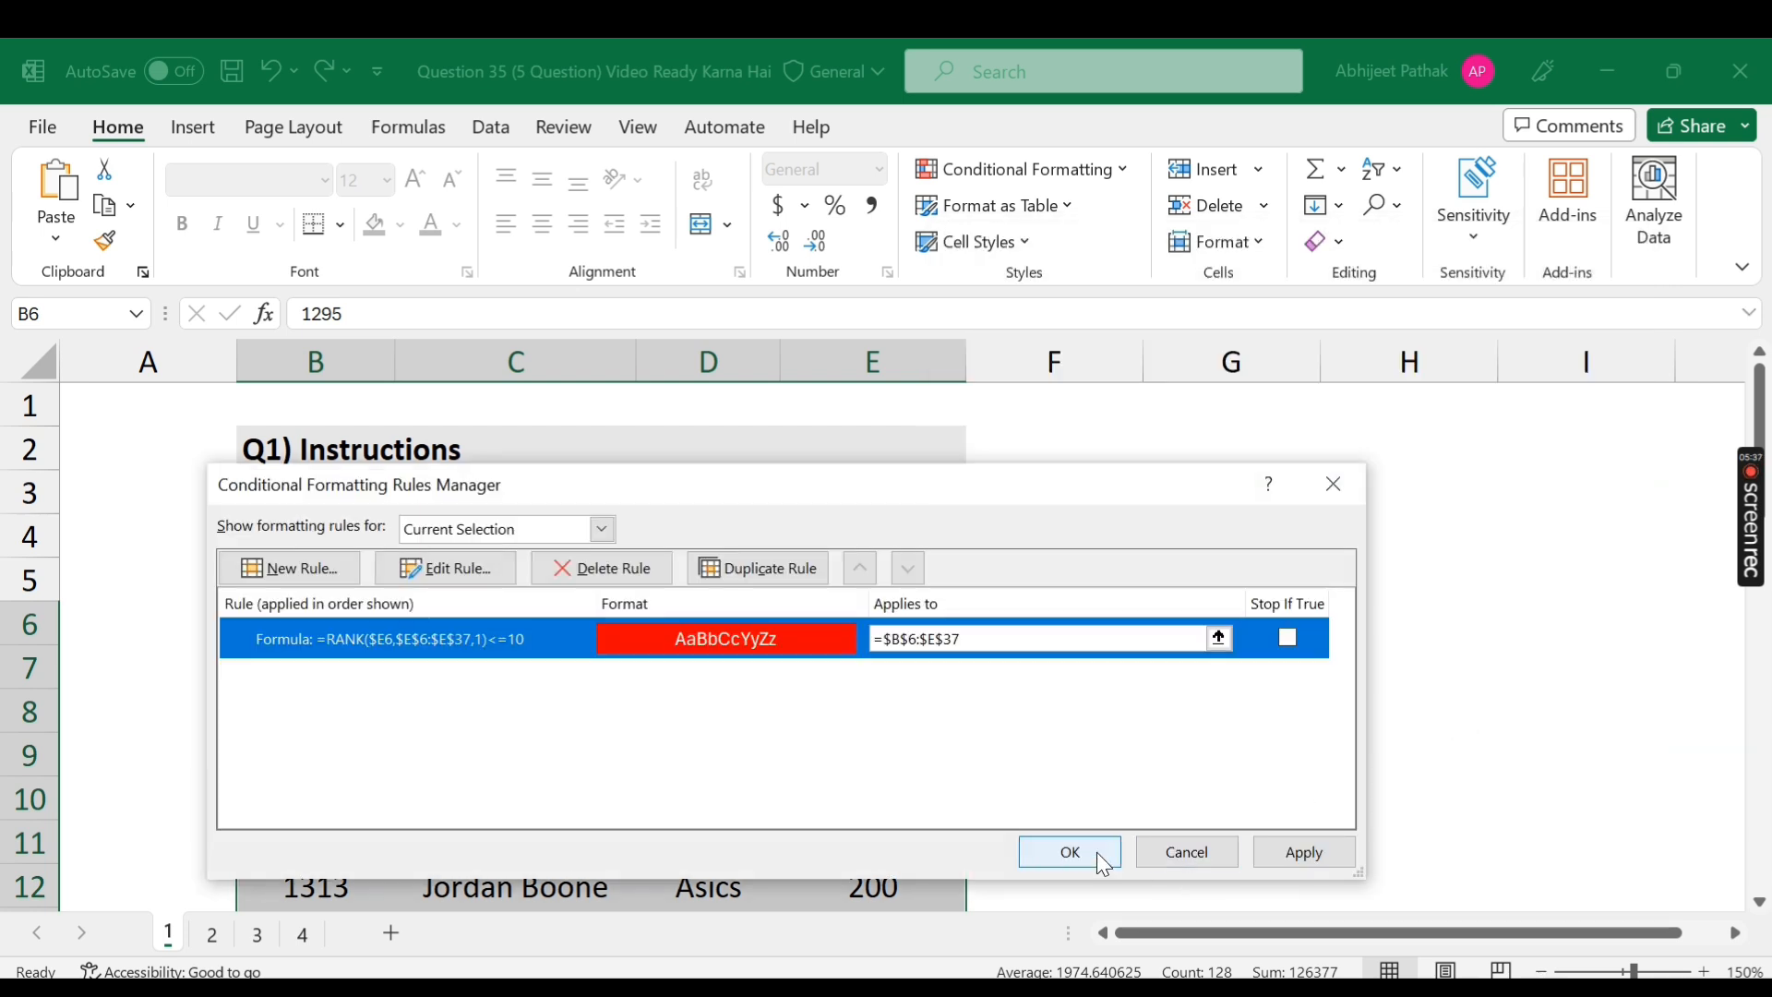
{"action": "left_click", "coordinate": [1095, 848]}
- Check the highlighted rows down the table and delete the helper RANK formula from F6
{"action": "left_click", "coordinate": [1036, 664]}
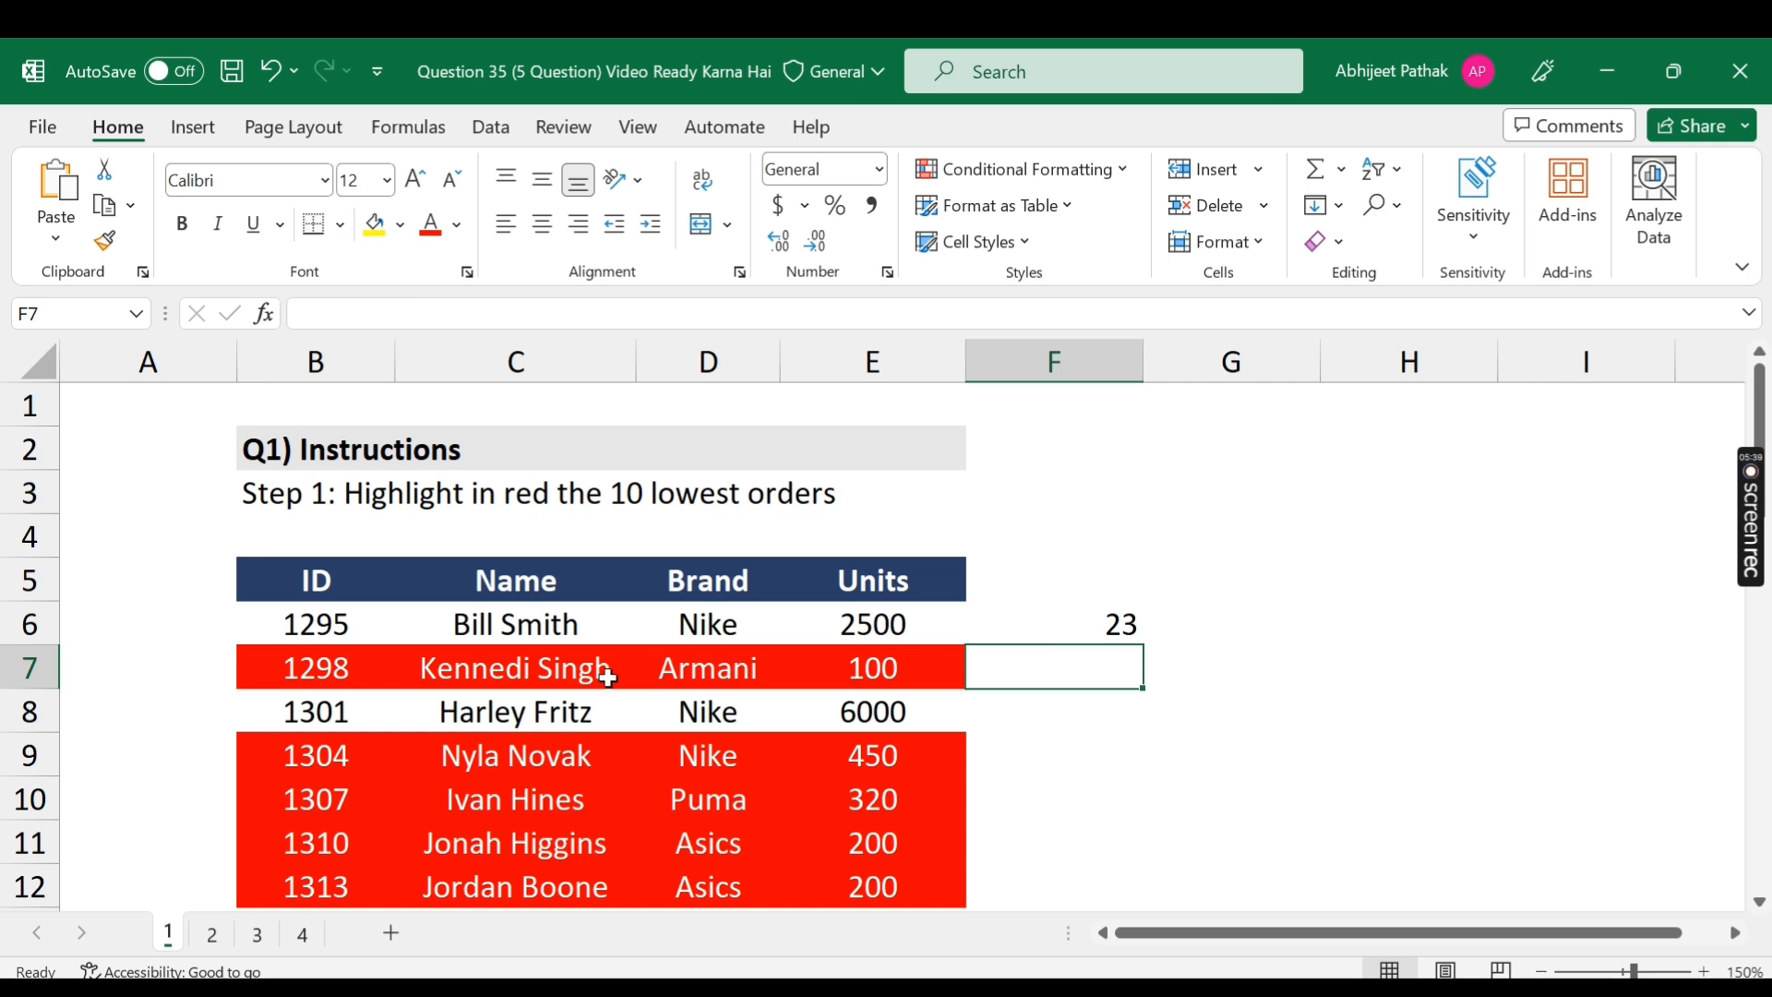
{"action": "scroll", "coordinate": [627, 725], "scroll_direction": "down", "scroll_amount": 1}
{"action": "scroll", "coordinate": [692, 729], "scroll_direction": "down", "scroll_amount": 5}
{"action": "scroll", "coordinate": [697, 734], "scroll_direction": "up", "scroll_amount": 6}
{"action": "left_click", "coordinate": [1086, 635]}
{"action": "key", "text": "Delete"}
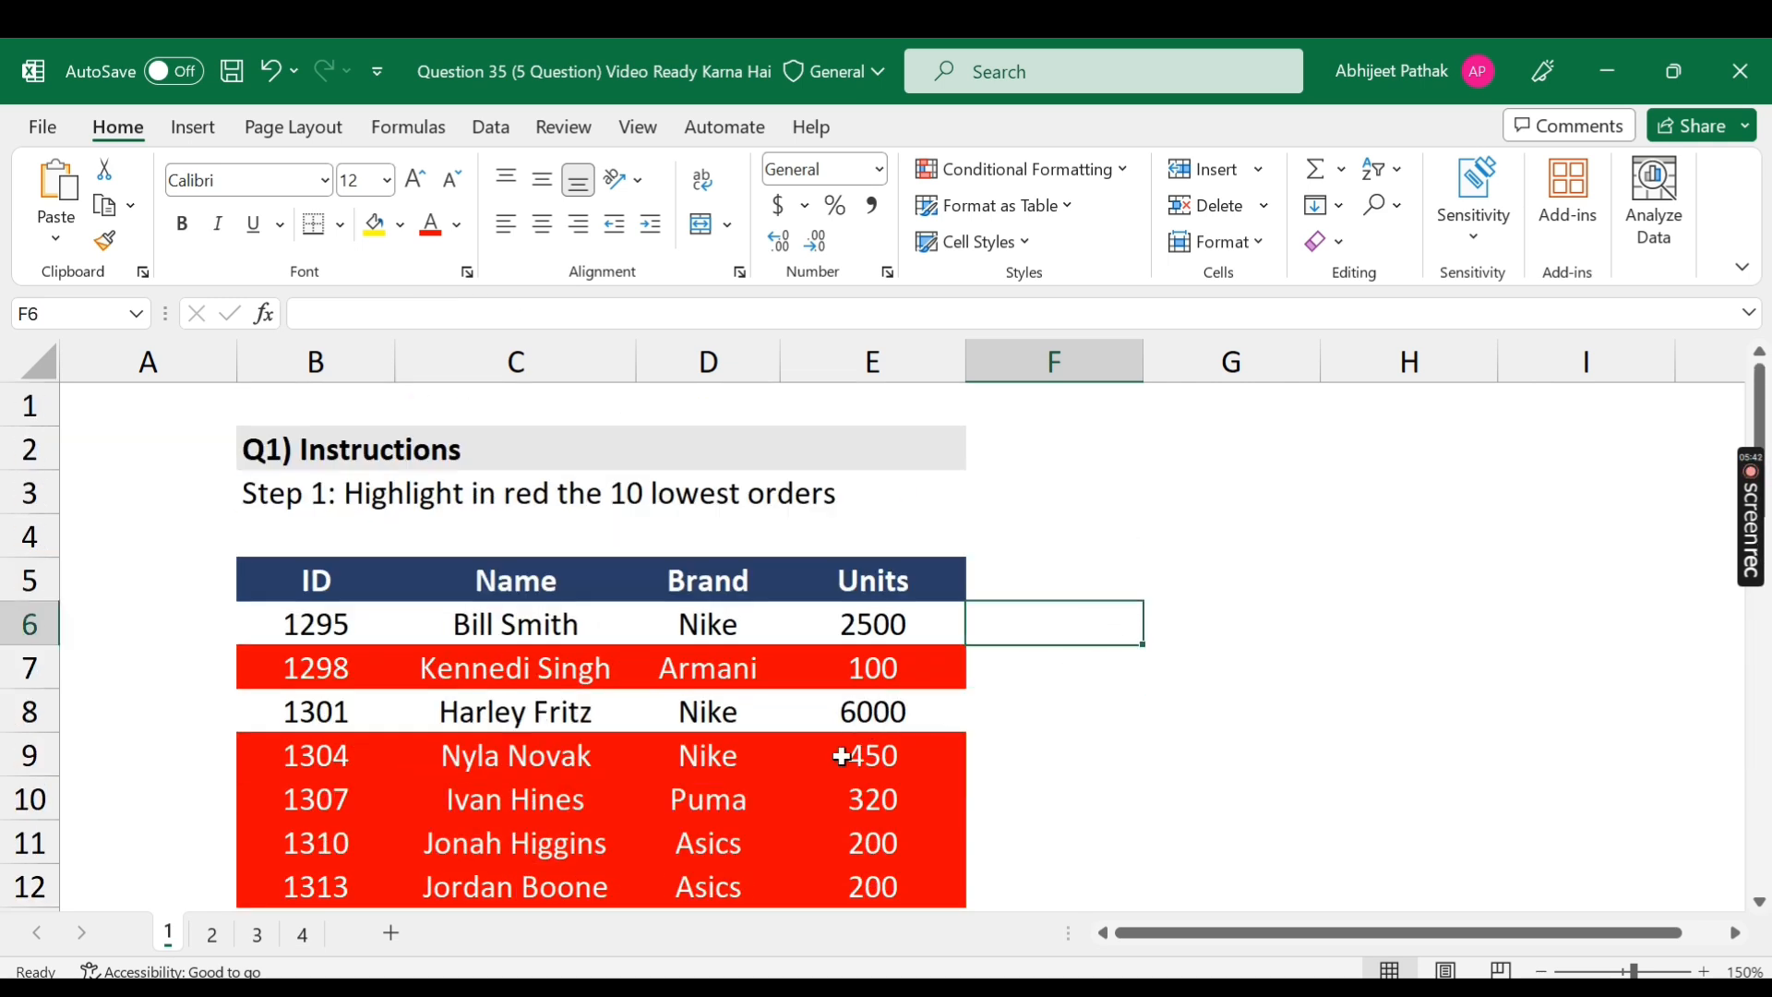
- Go to sheet 2, which holds the Q2 project decision table
{"action": "left_click", "coordinate": [214, 934]}
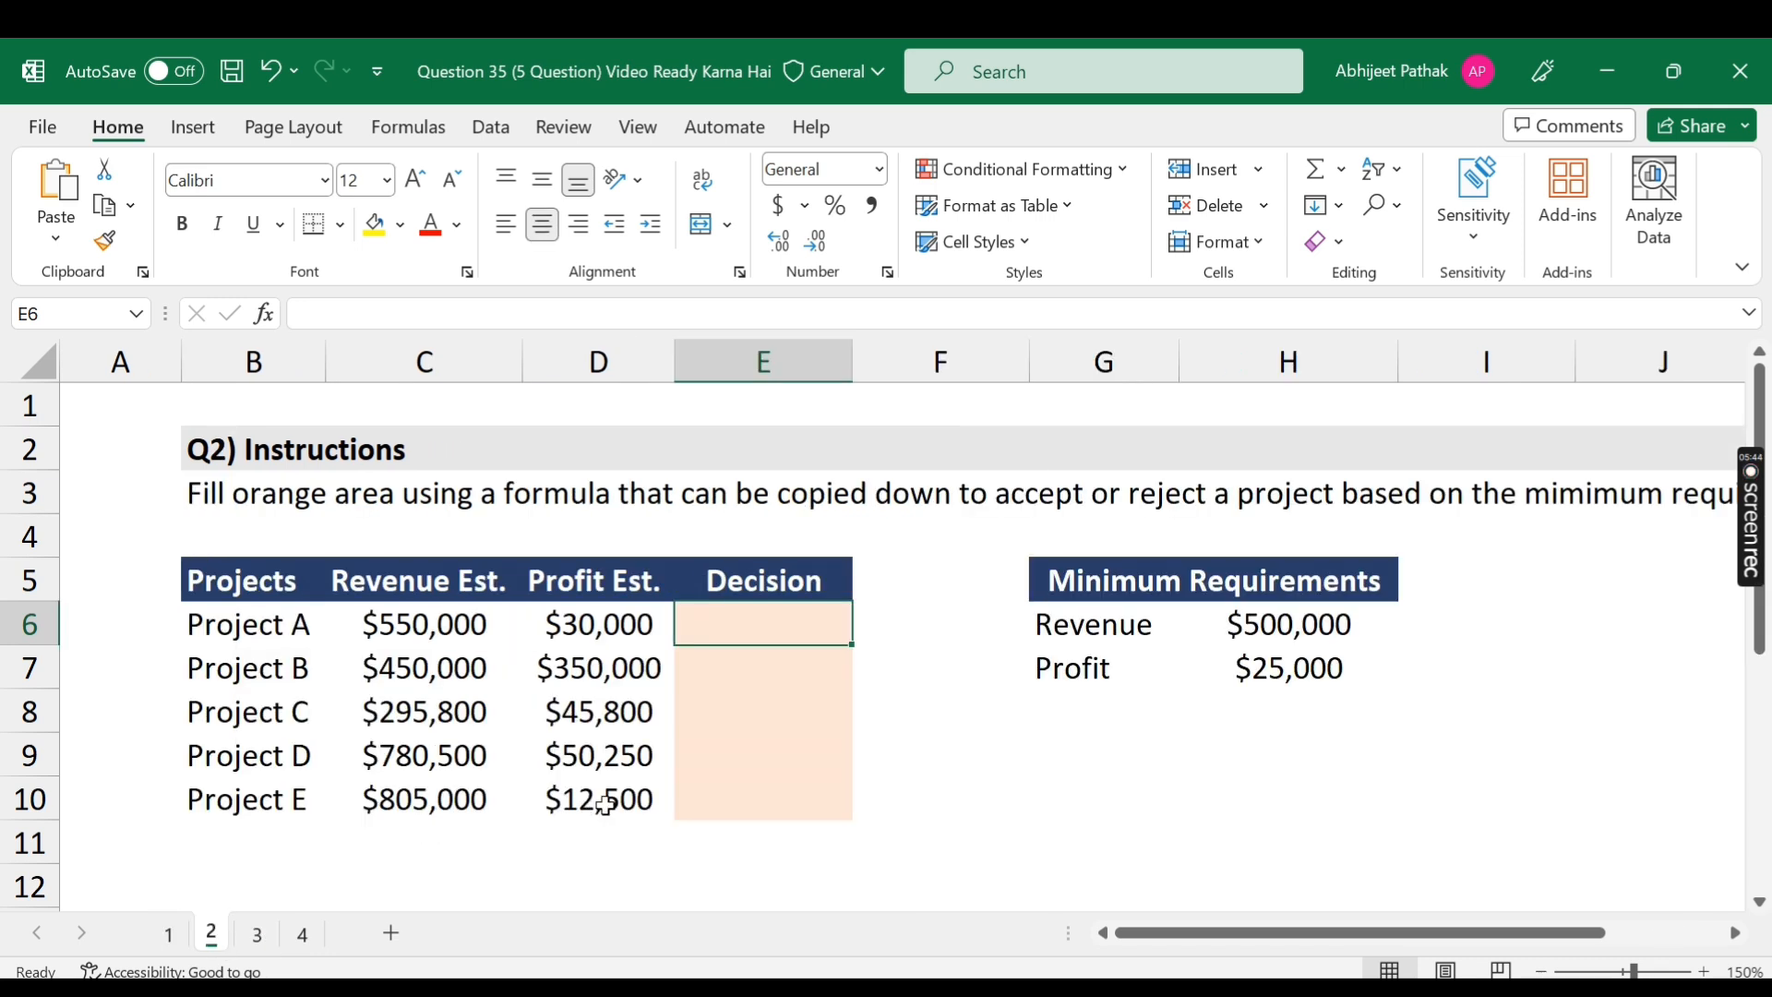
{"action": "left_click", "coordinate": [168, 935]}
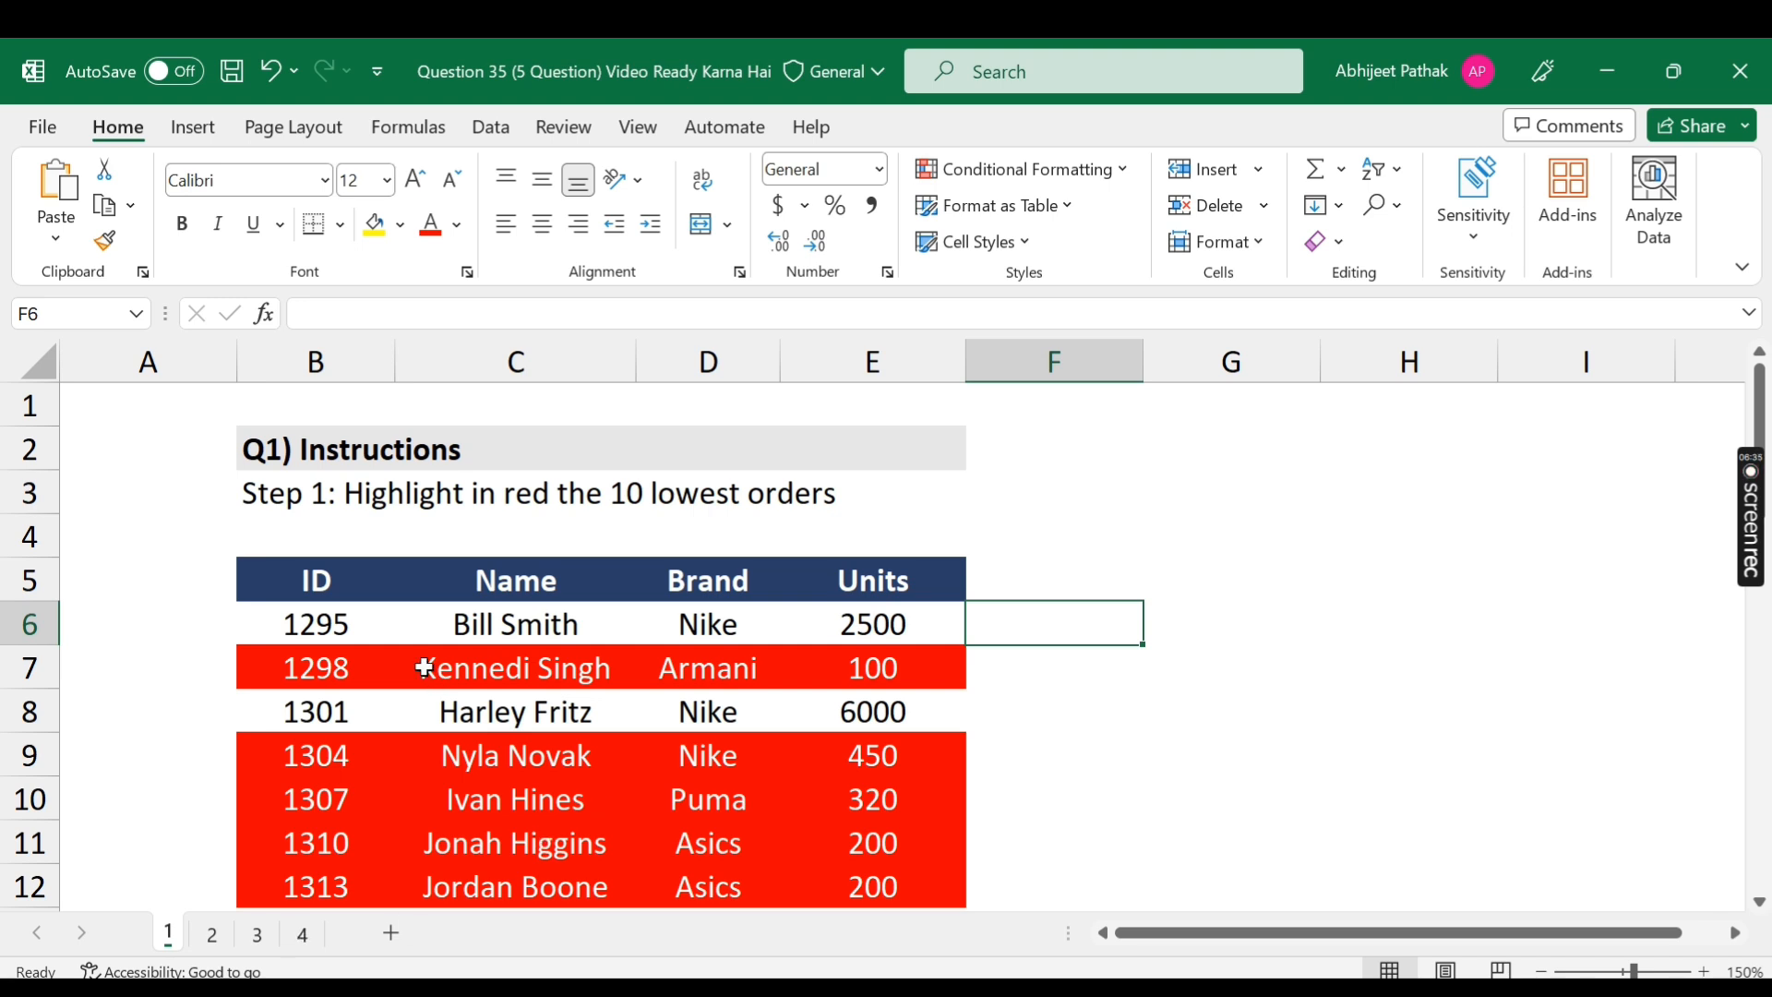
{"action": "left_click", "coordinate": [212, 934]}
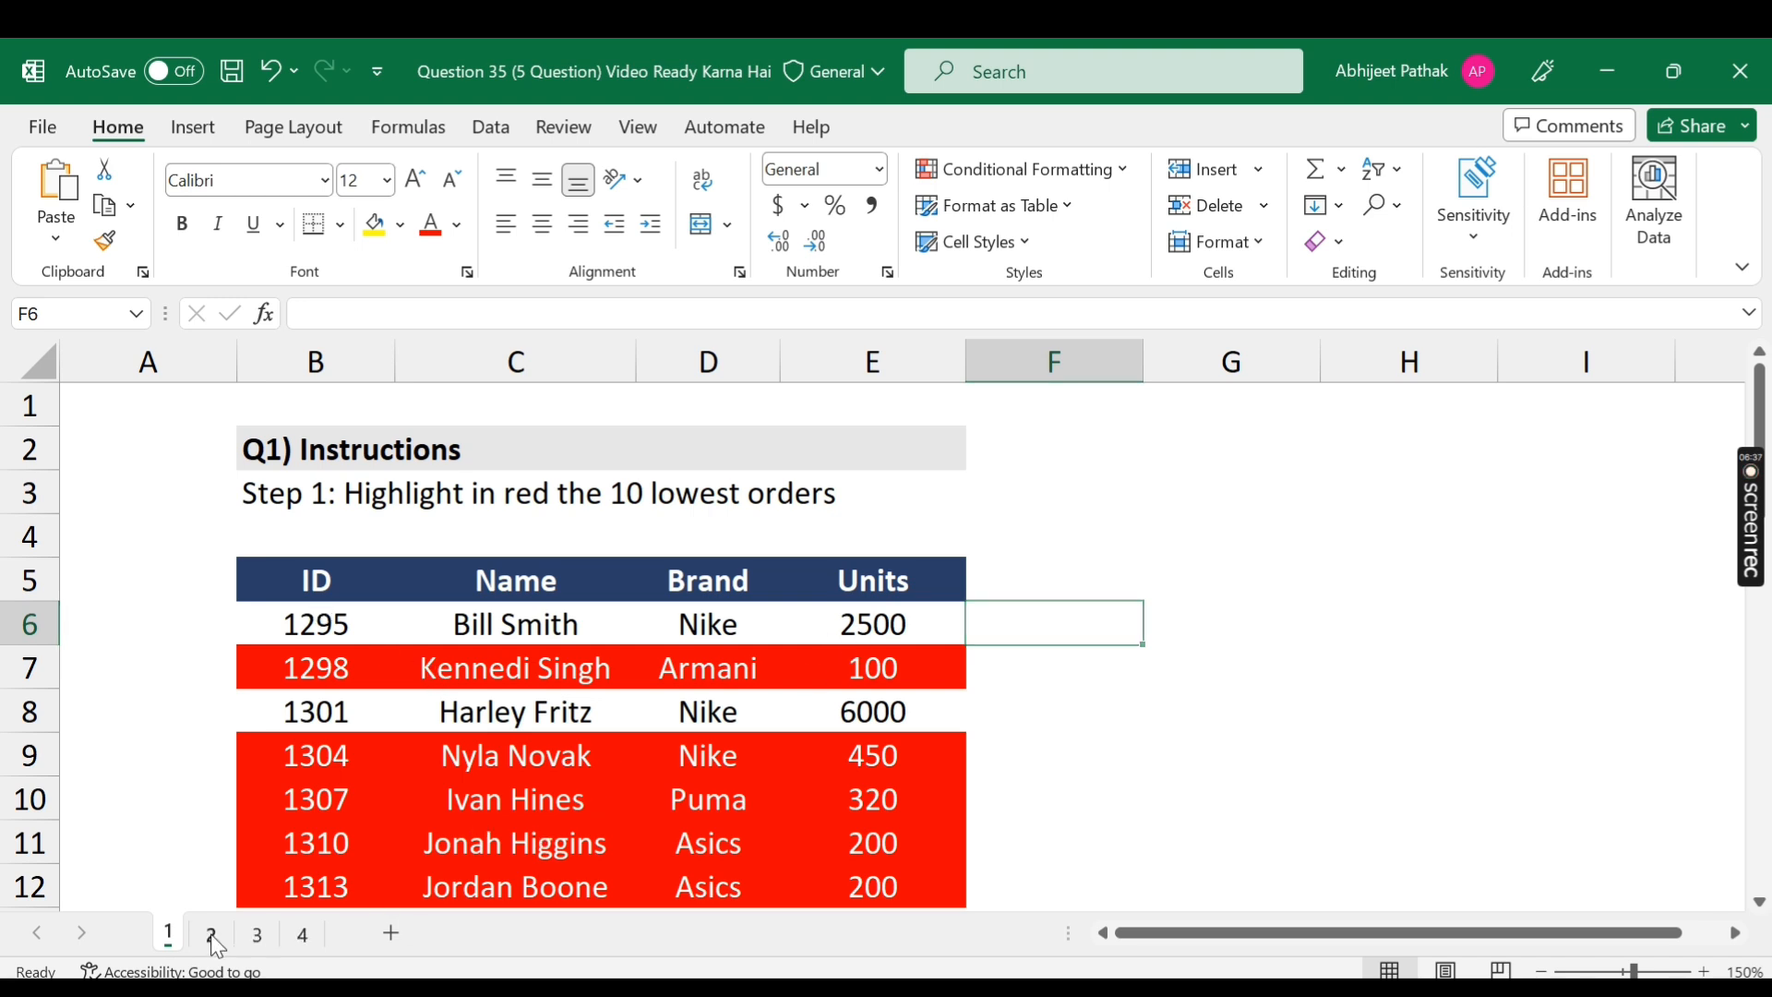
- Examine the Q2 instruction, the empty Decision column and the minimum revenue and profit requirements
{"action": "left_click", "coordinate": [320, 500]}
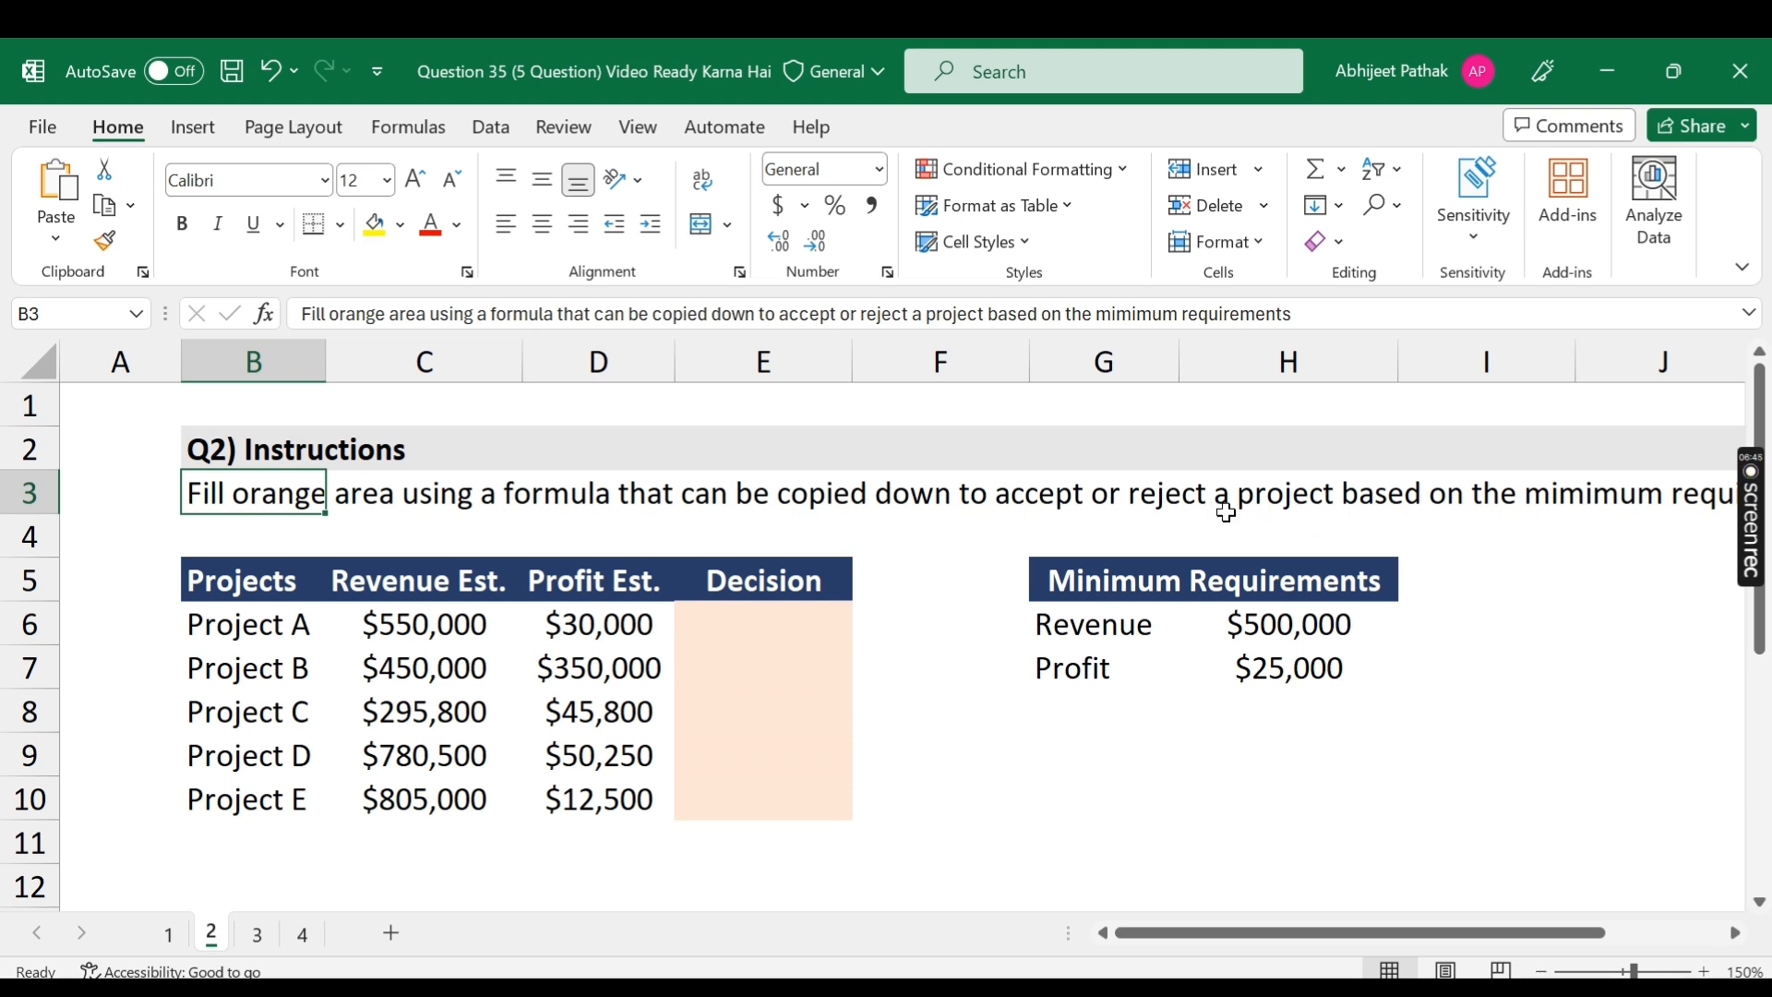
{"action": "left_click_drag", "start_coordinate": [1437, 951], "coordinate": [1329, 936]}
{"action": "left_click", "coordinate": [748, 621]}
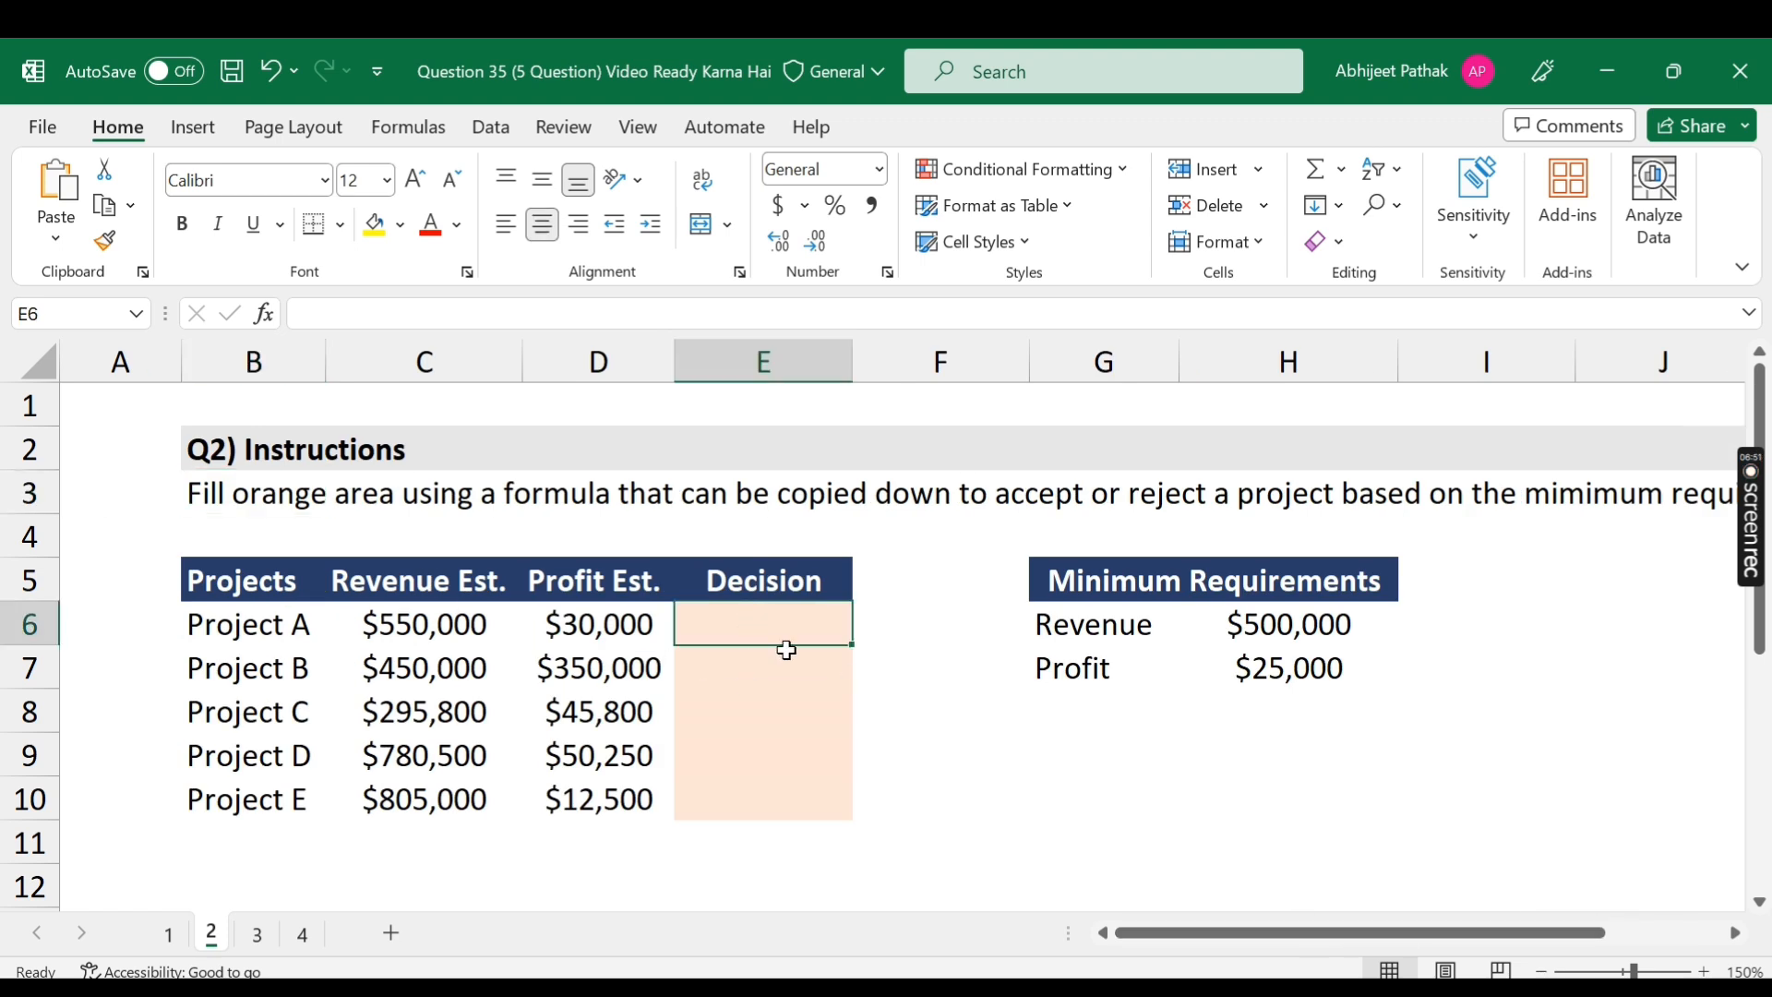
{"action": "left_click", "coordinate": [1135, 633]}
{"action": "key", "text": "Tab"}
{"action": "key", "text": "Return"}
{"action": "left_click", "coordinate": [1264, 683]}
- Begin an IF formula in E6 with an AND test whose first condition is C6>=H6
{"action": "left_click", "coordinate": [759, 626]}
{"action": "type", "text": "=IF("}
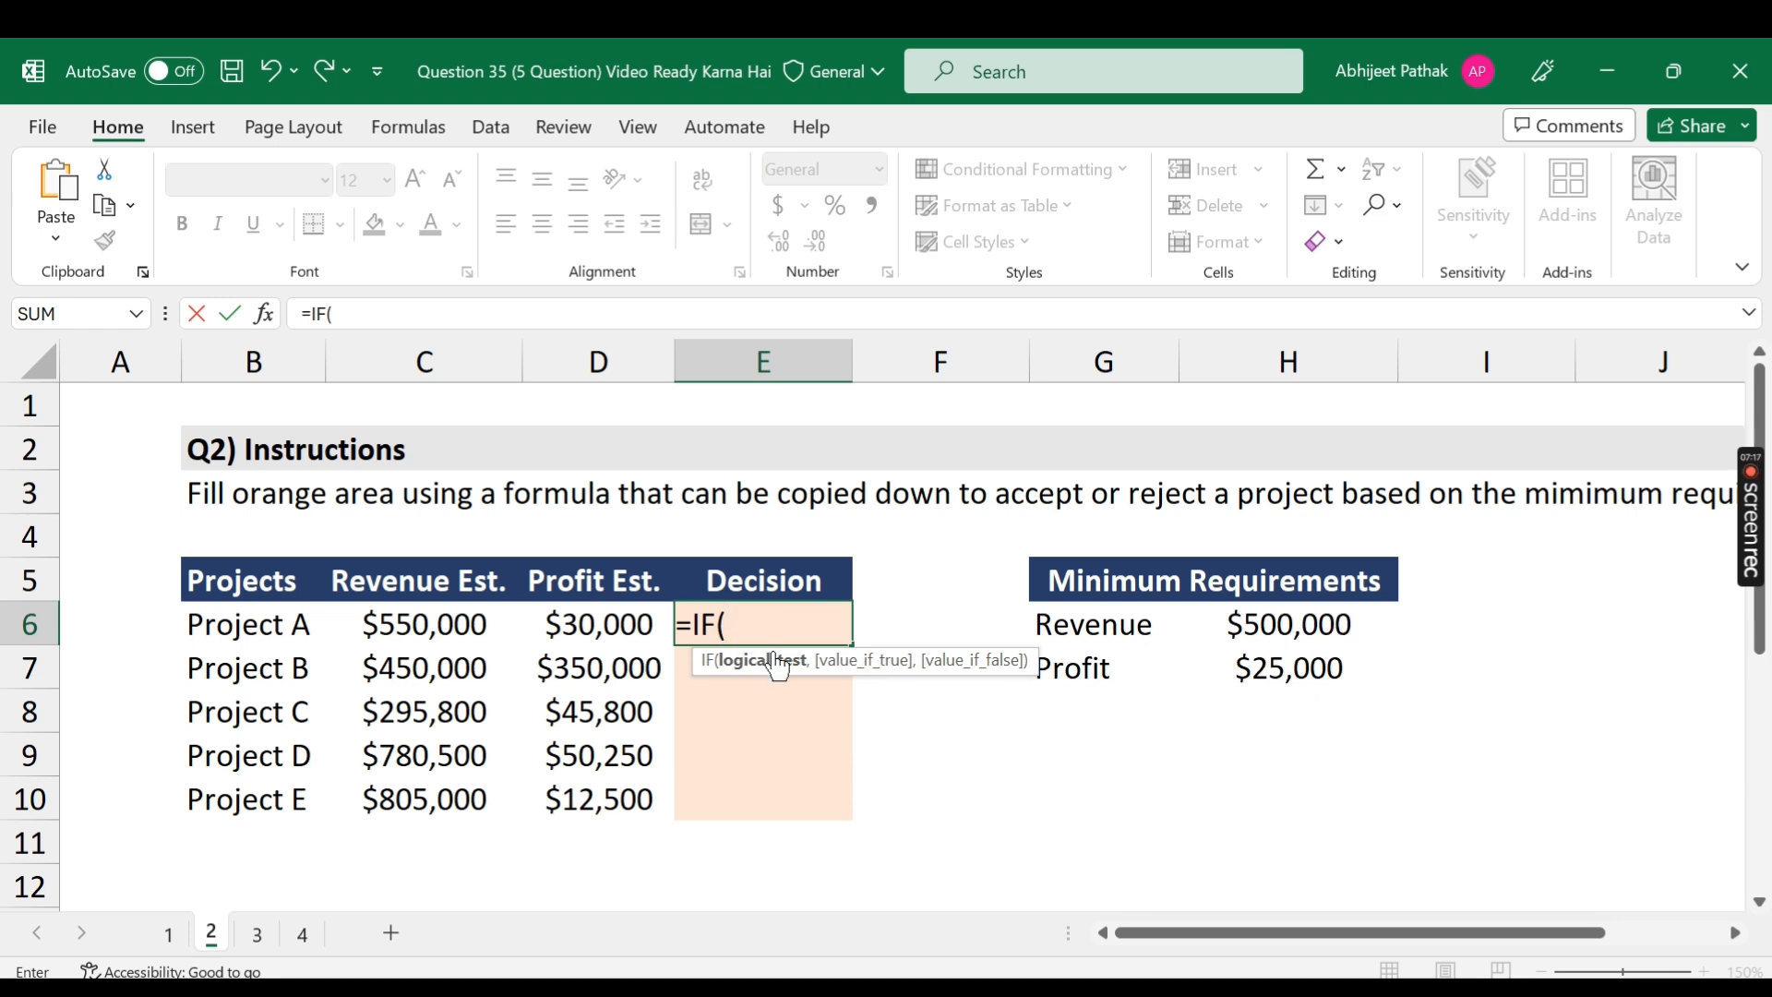
{"action": "type", "text": "and("}
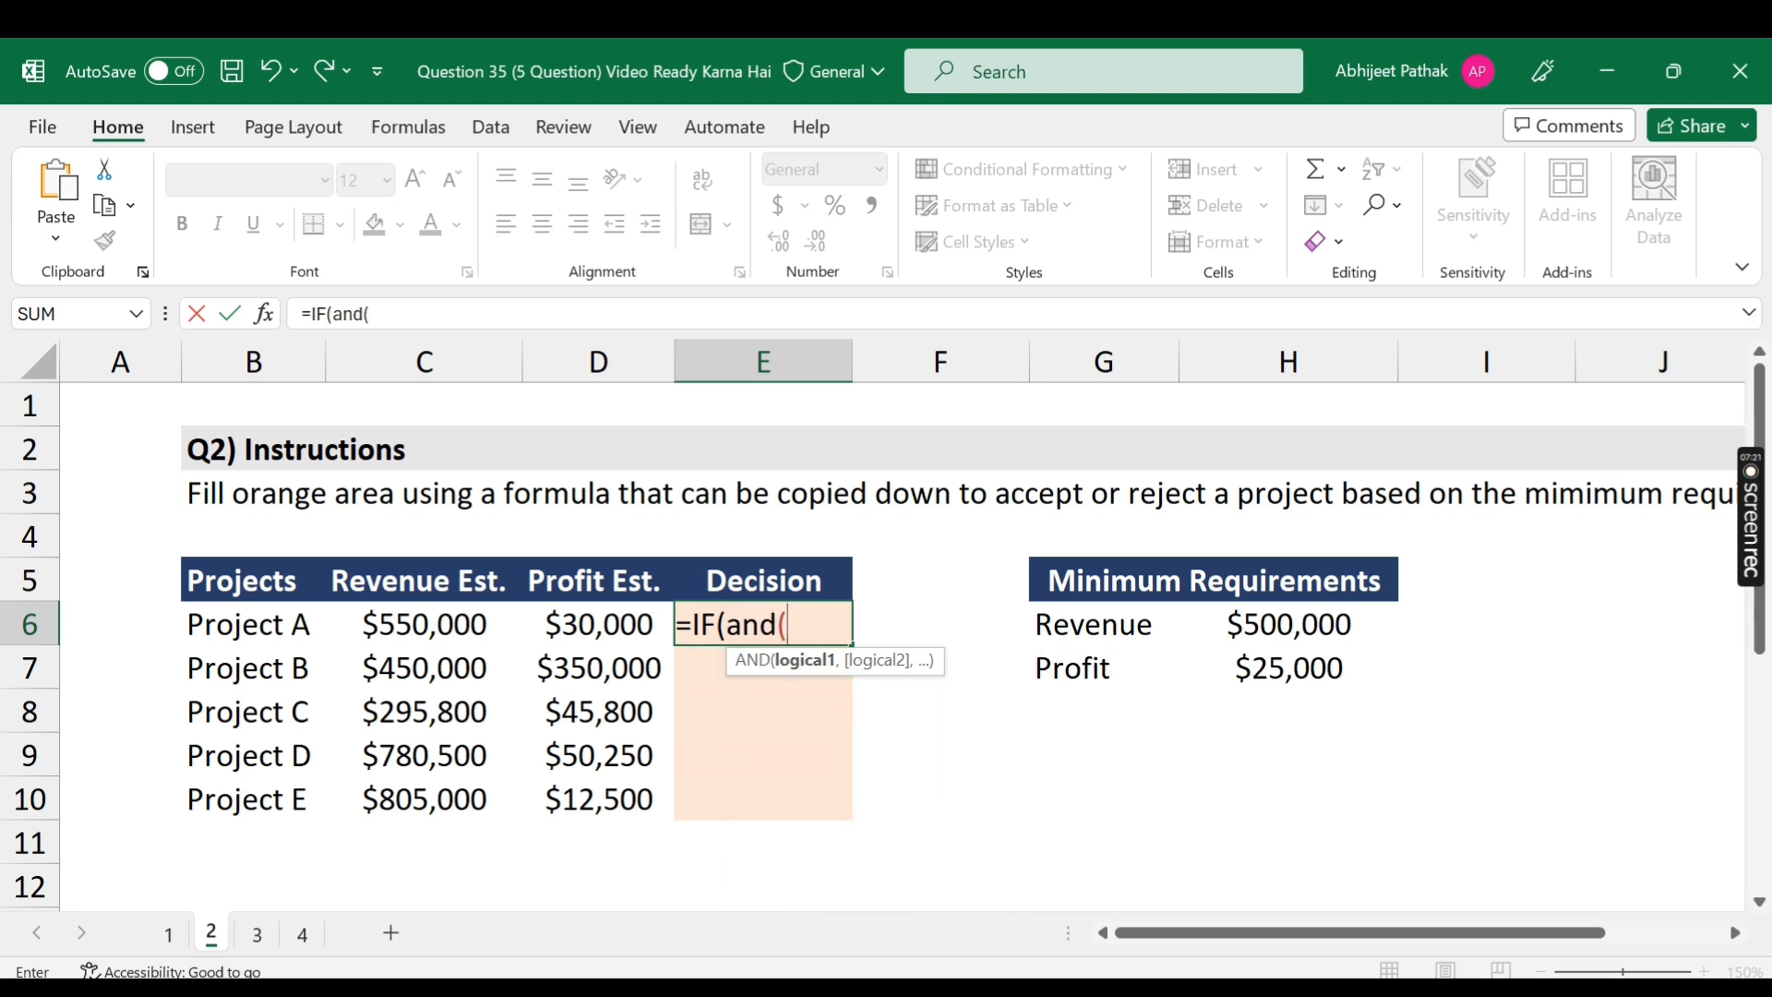
{"action": "key", "text": "Left"}
{"action": "key", "text": "Left"}
{"action": "type", "text": ">="}
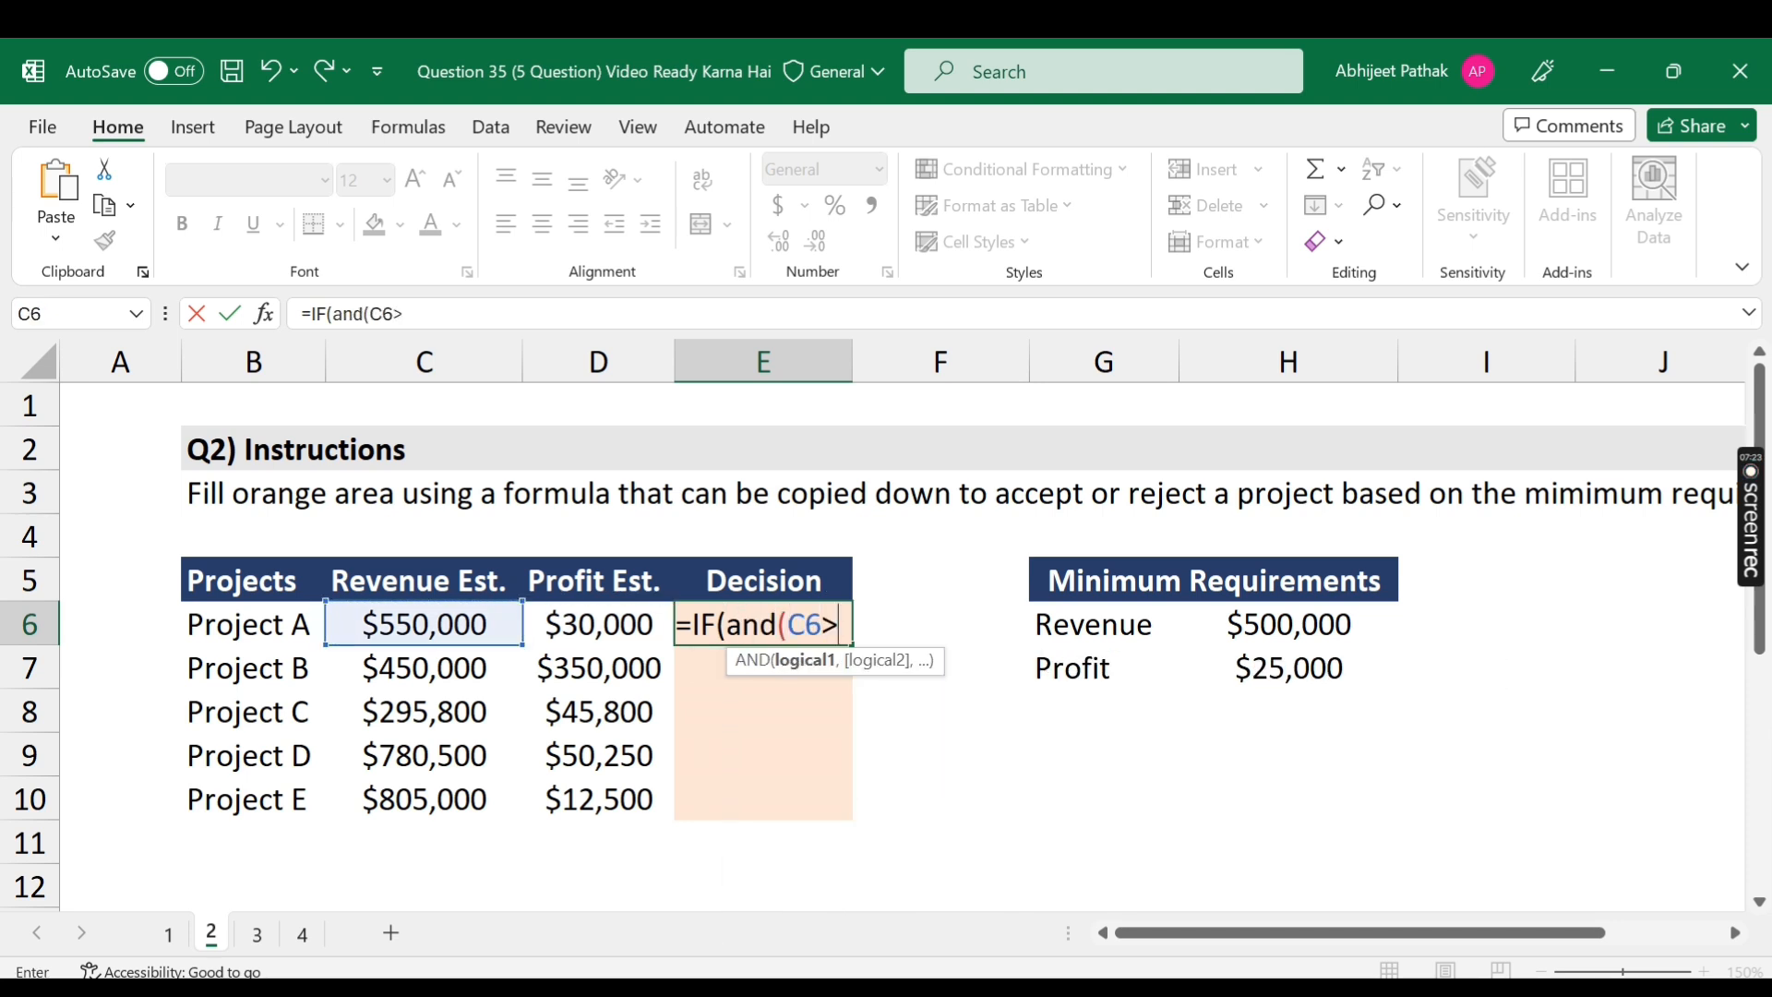
{"action": "left_click", "coordinate": [1330, 632]}
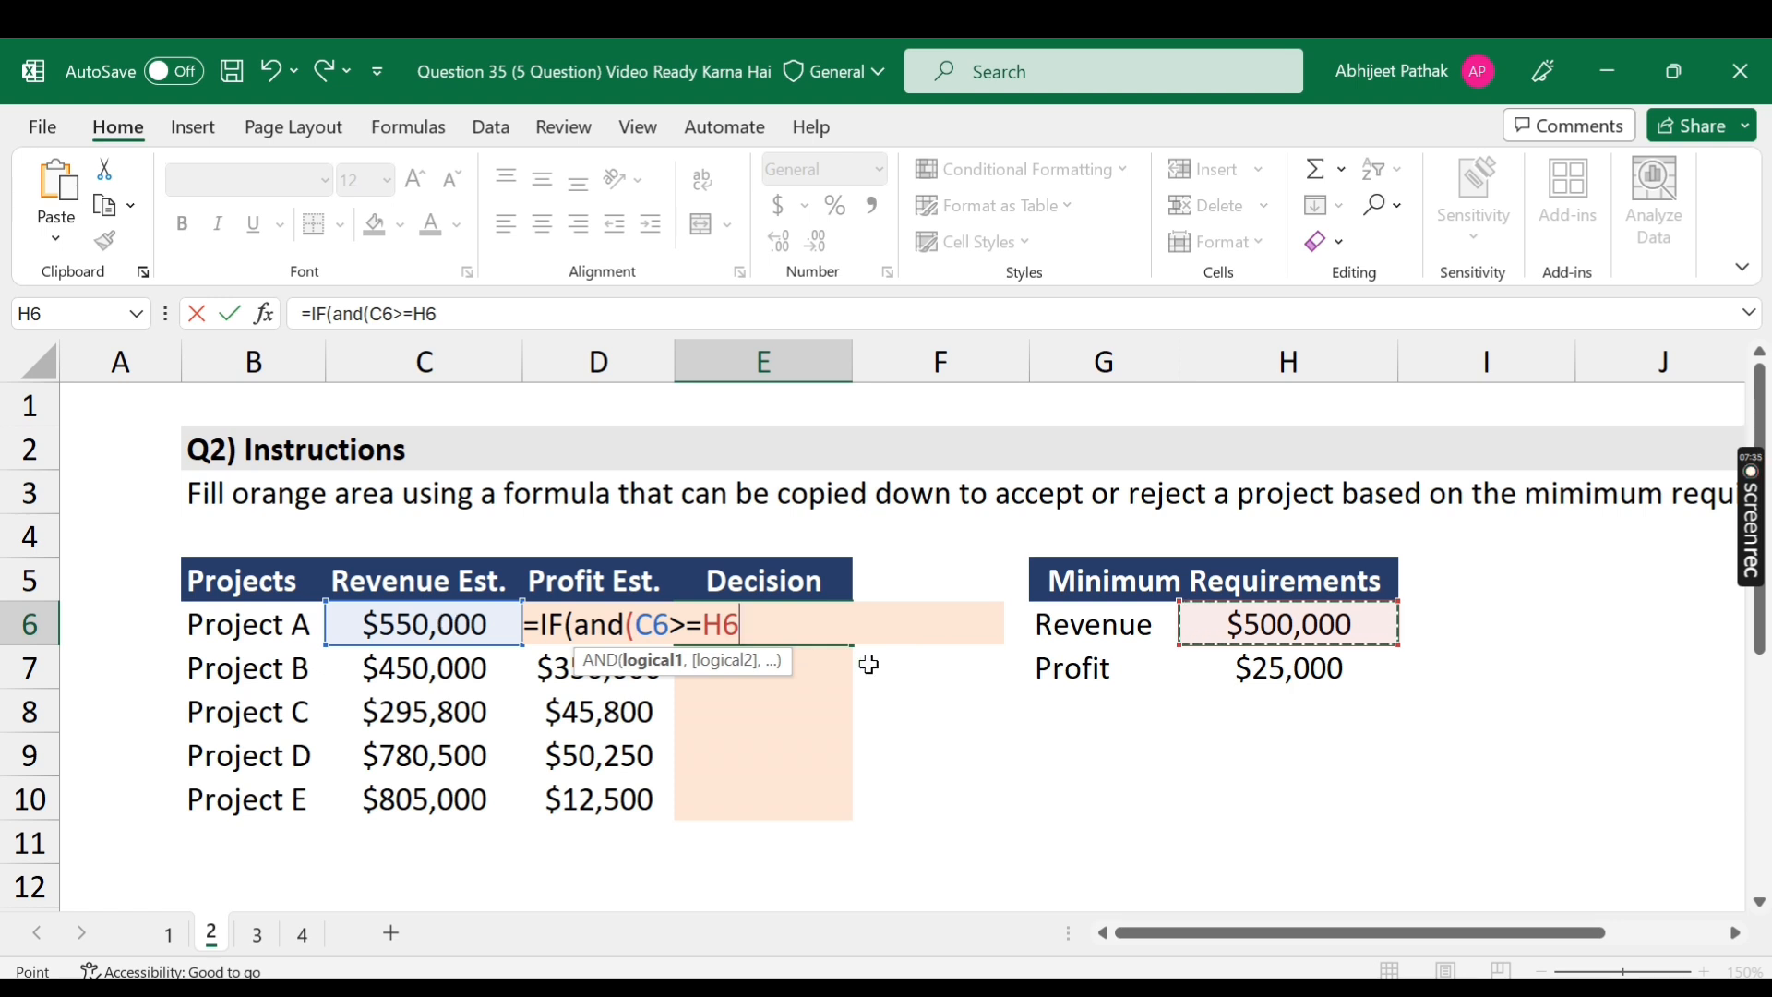
- Add D6>=H7 as the second condition of the AND test in the E6 formula and close the AND function
{"action": "type", "text": ","}
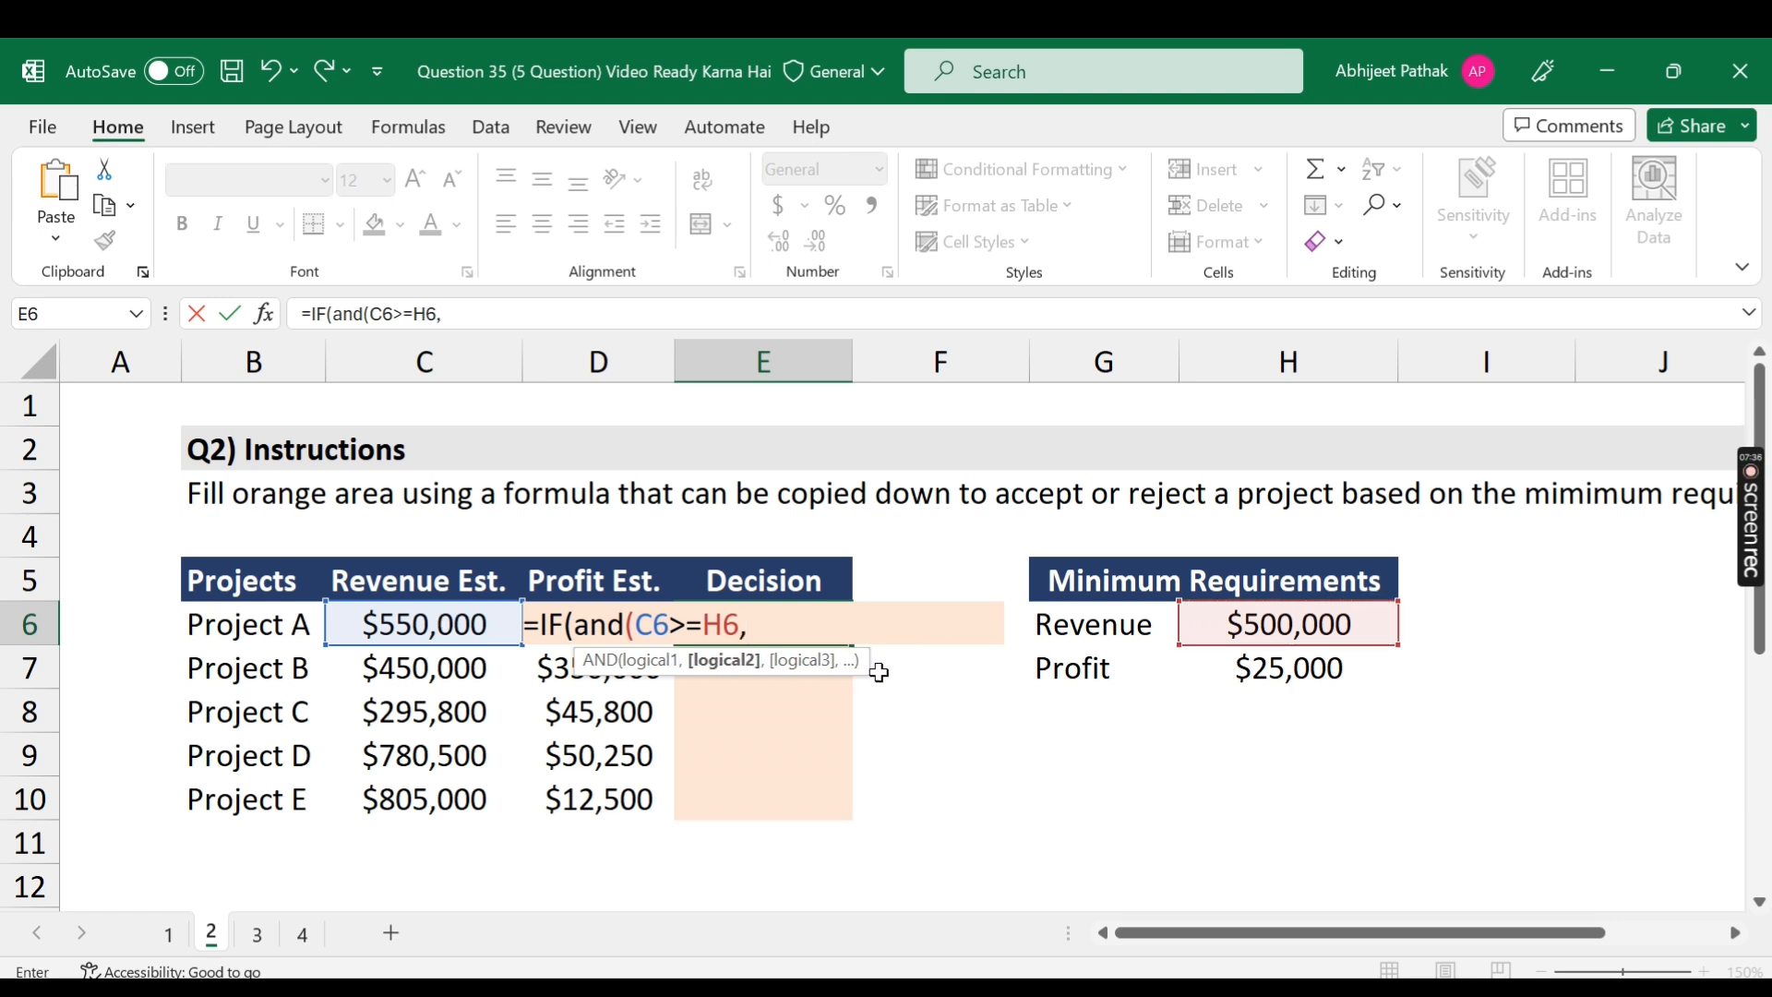
{"action": "left_click", "coordinate": [460, 672]}
{"action": "key", "text": "Up"}
{"action": "key", "text": "Right"}
{"action": "type", "text": ">="}
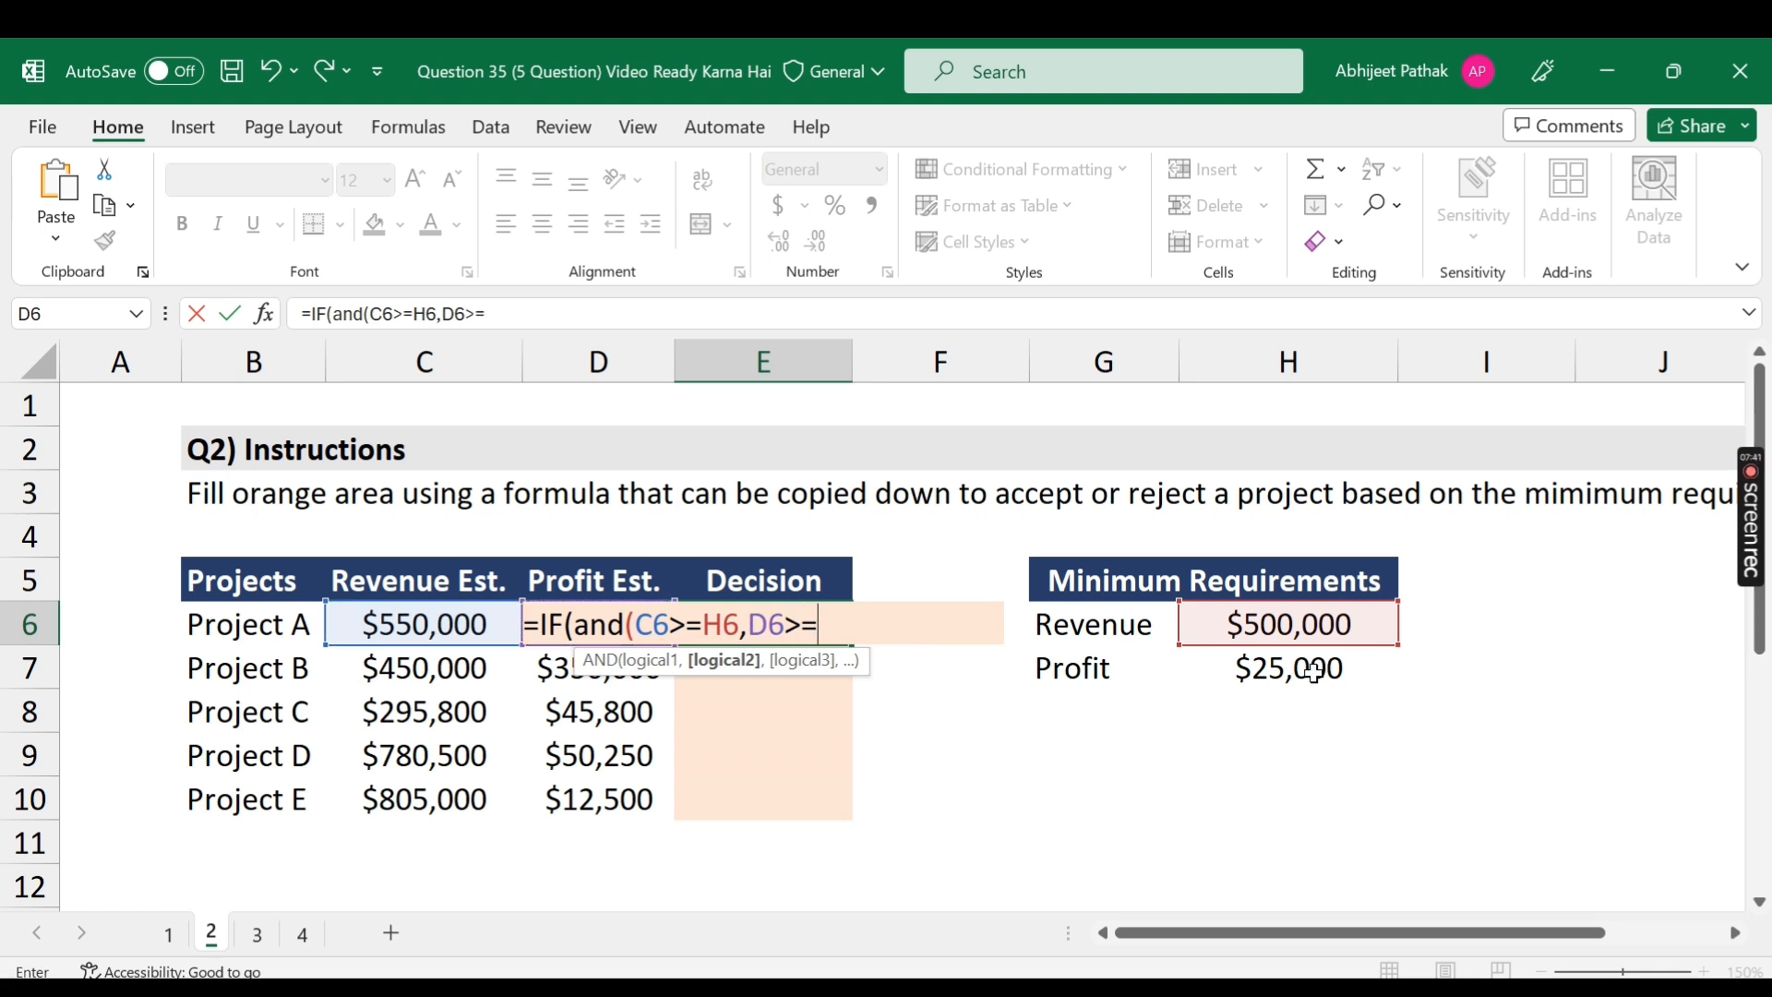
{"action": "left_click", "coordinate": [1314, 672]}
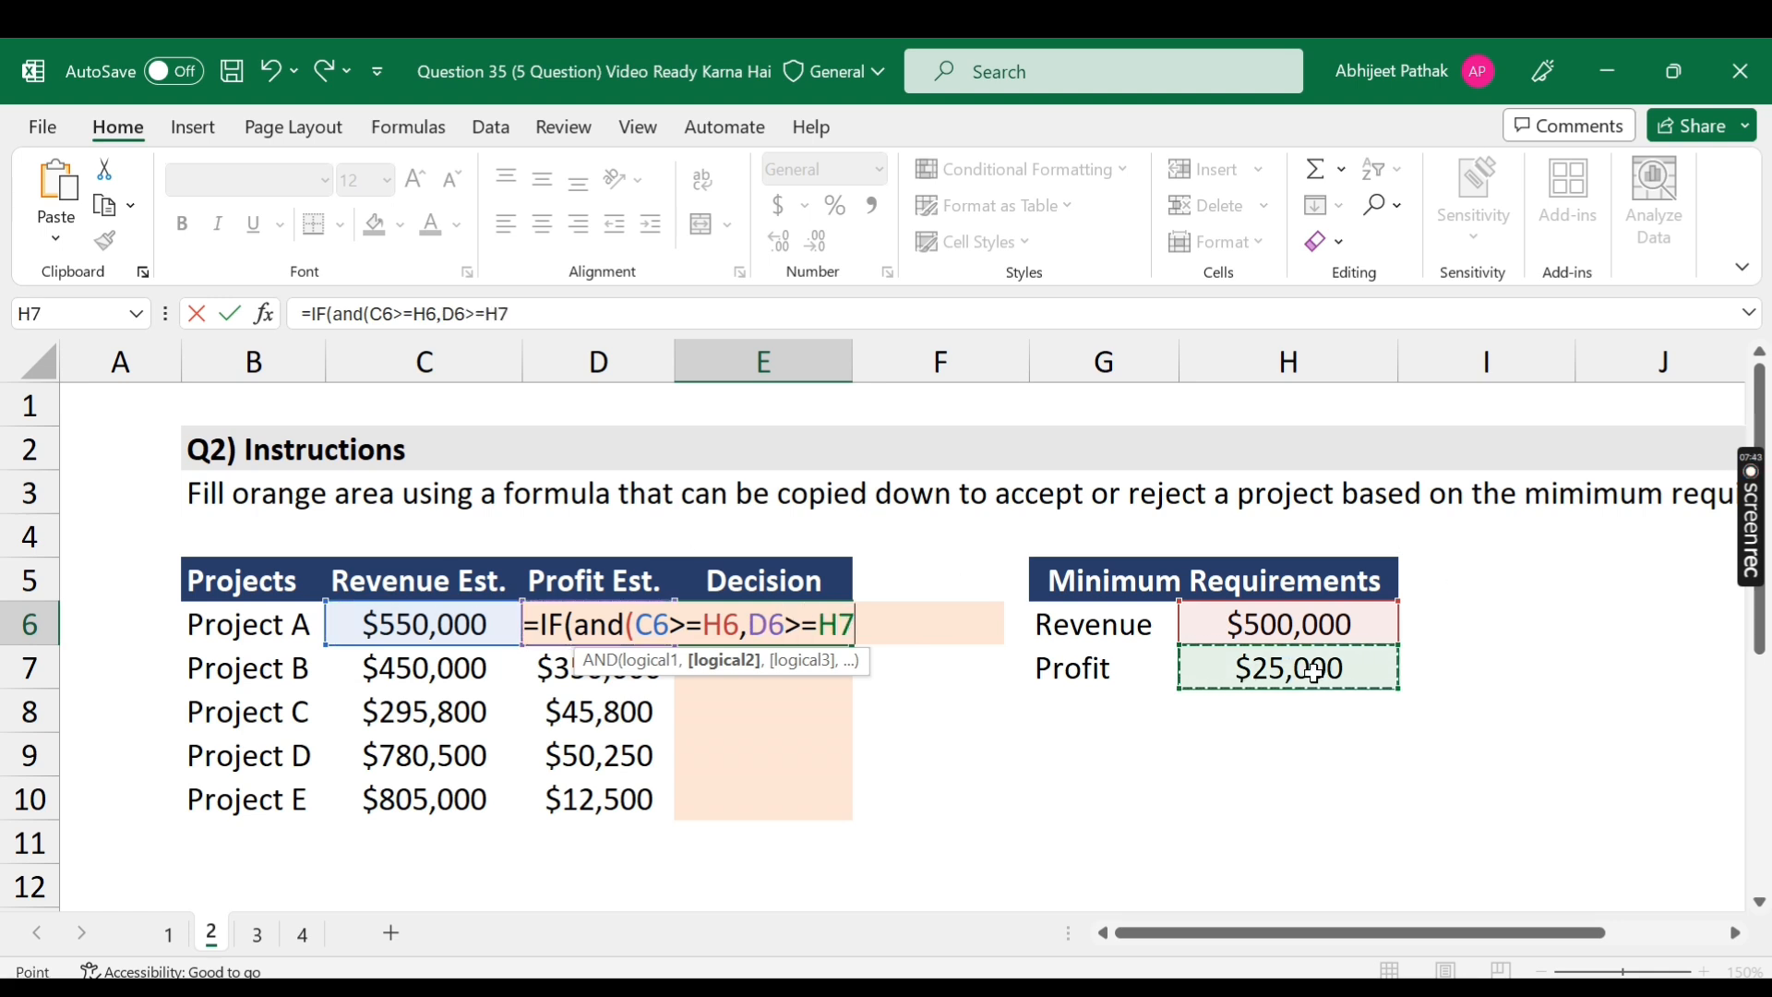
{"action": "type", "text": ","}
{"action": "key", "text": "BackSpace"}
{"action": "type", "text": ")"}
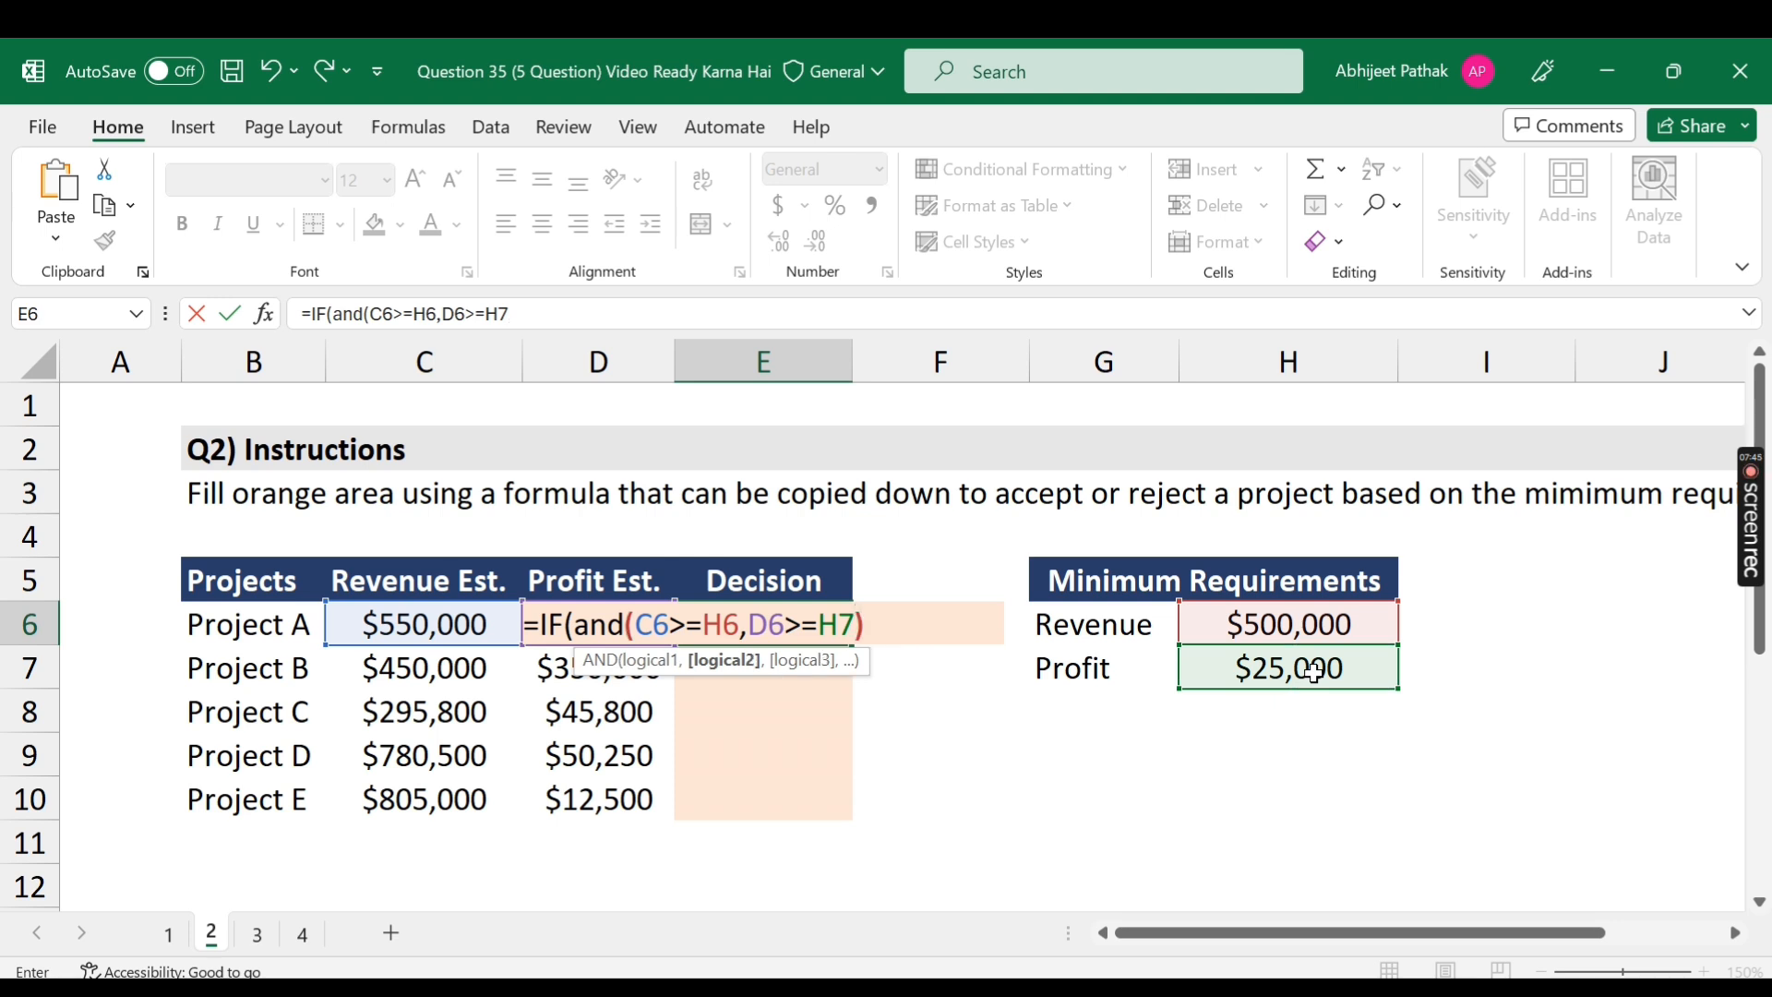
- Complete the IF formula in E6 so it returns "Accept" when true and "Reject" when false
{"action": "type", "text": ","}
{"action": "type", "text": "\"A"}
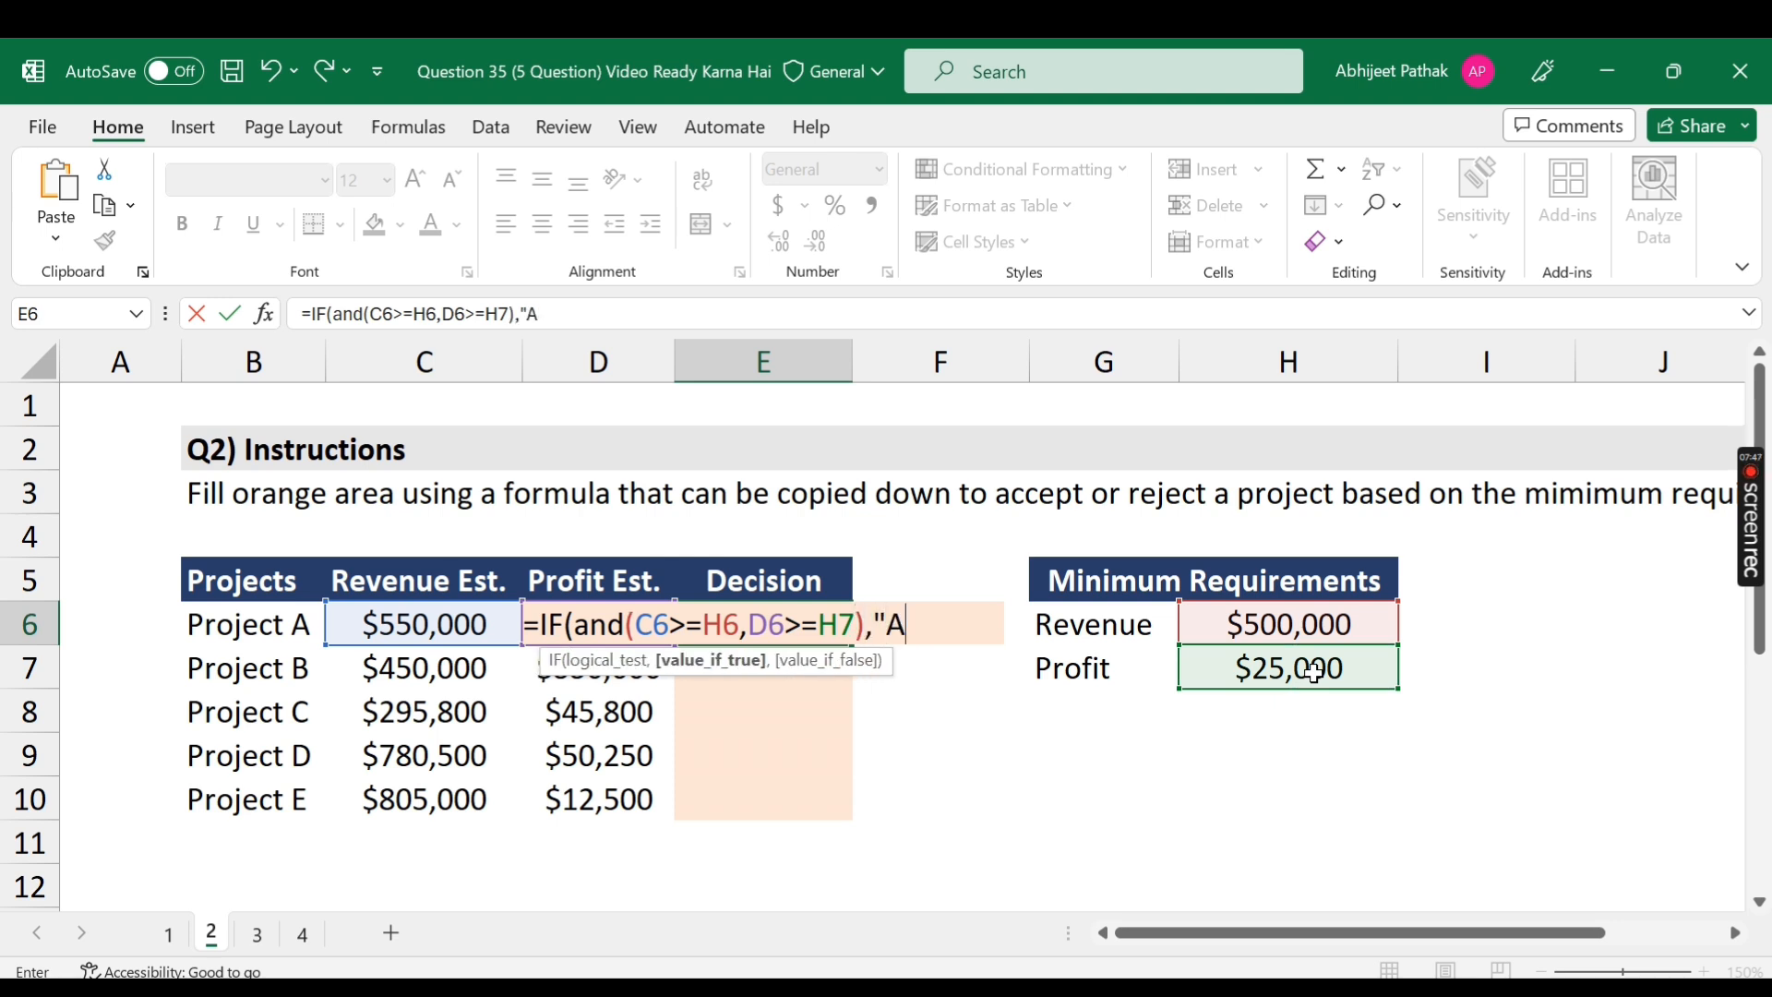
{"action": "type", "text": "ccept\",\"Rje"}
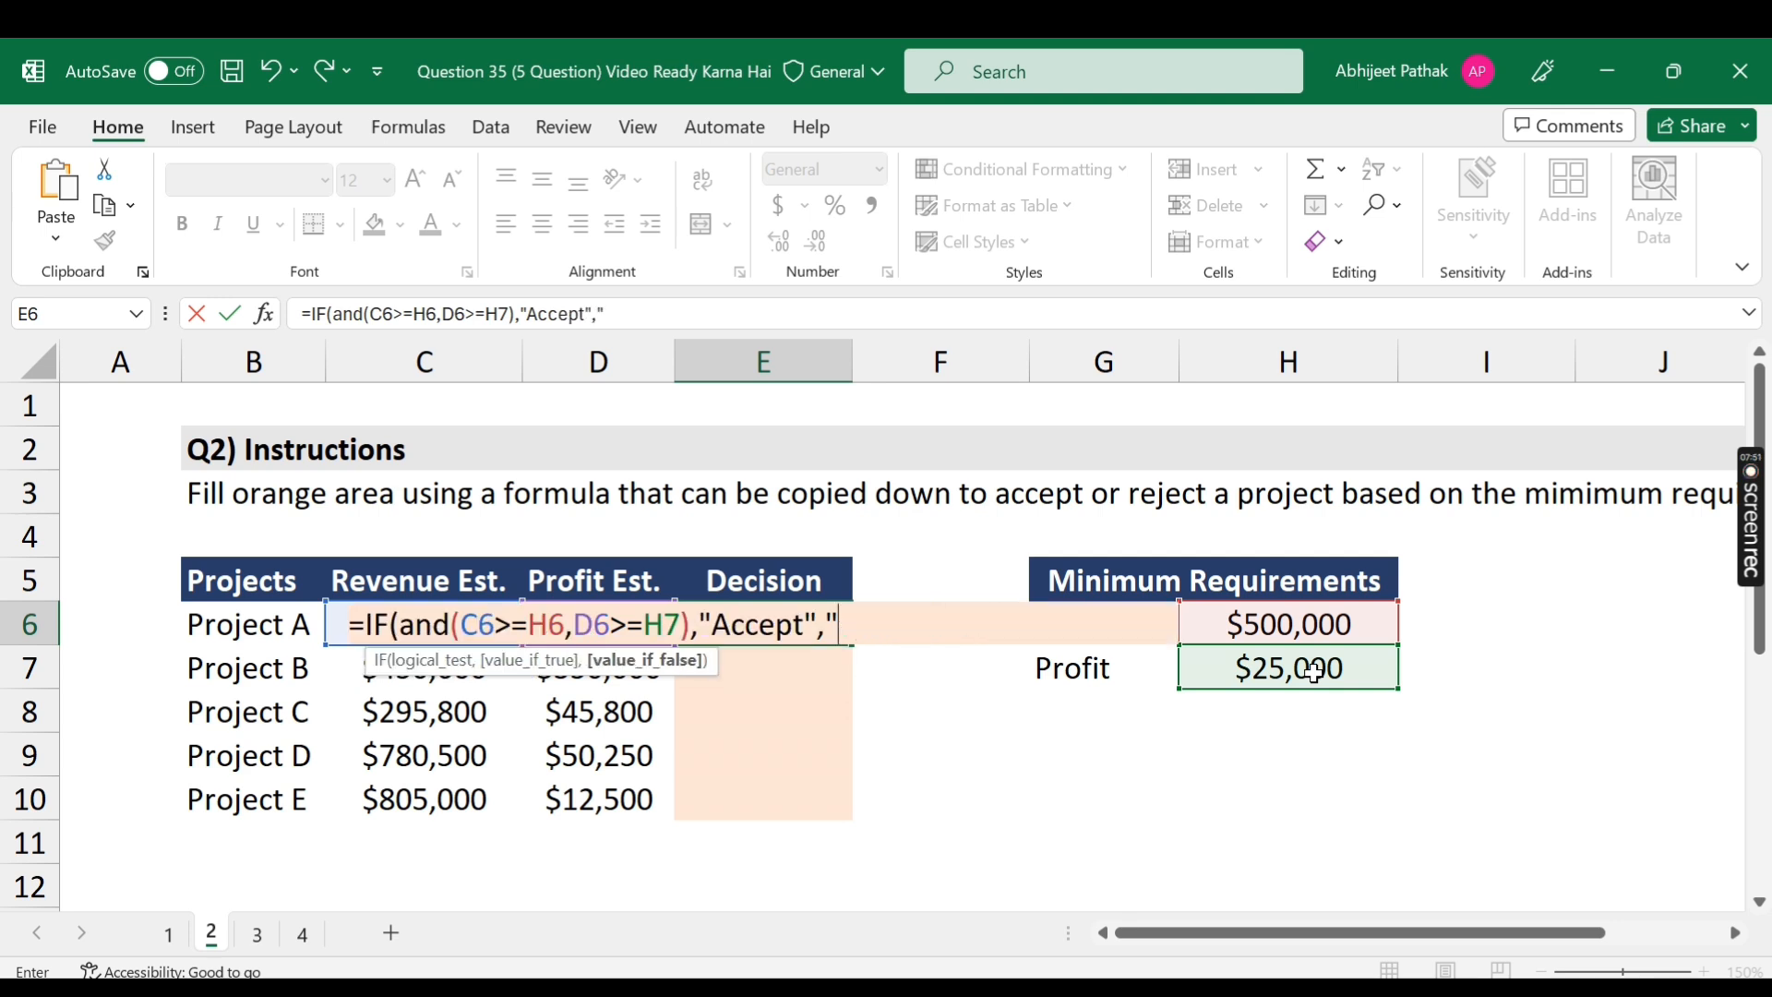
{"action": "key", "text": "BackSpace"}
{"action": "key", "text": "BackSpace"}
{"action": "key", "text": "BackSpace"}
{"action": "type", "text": "eje"}
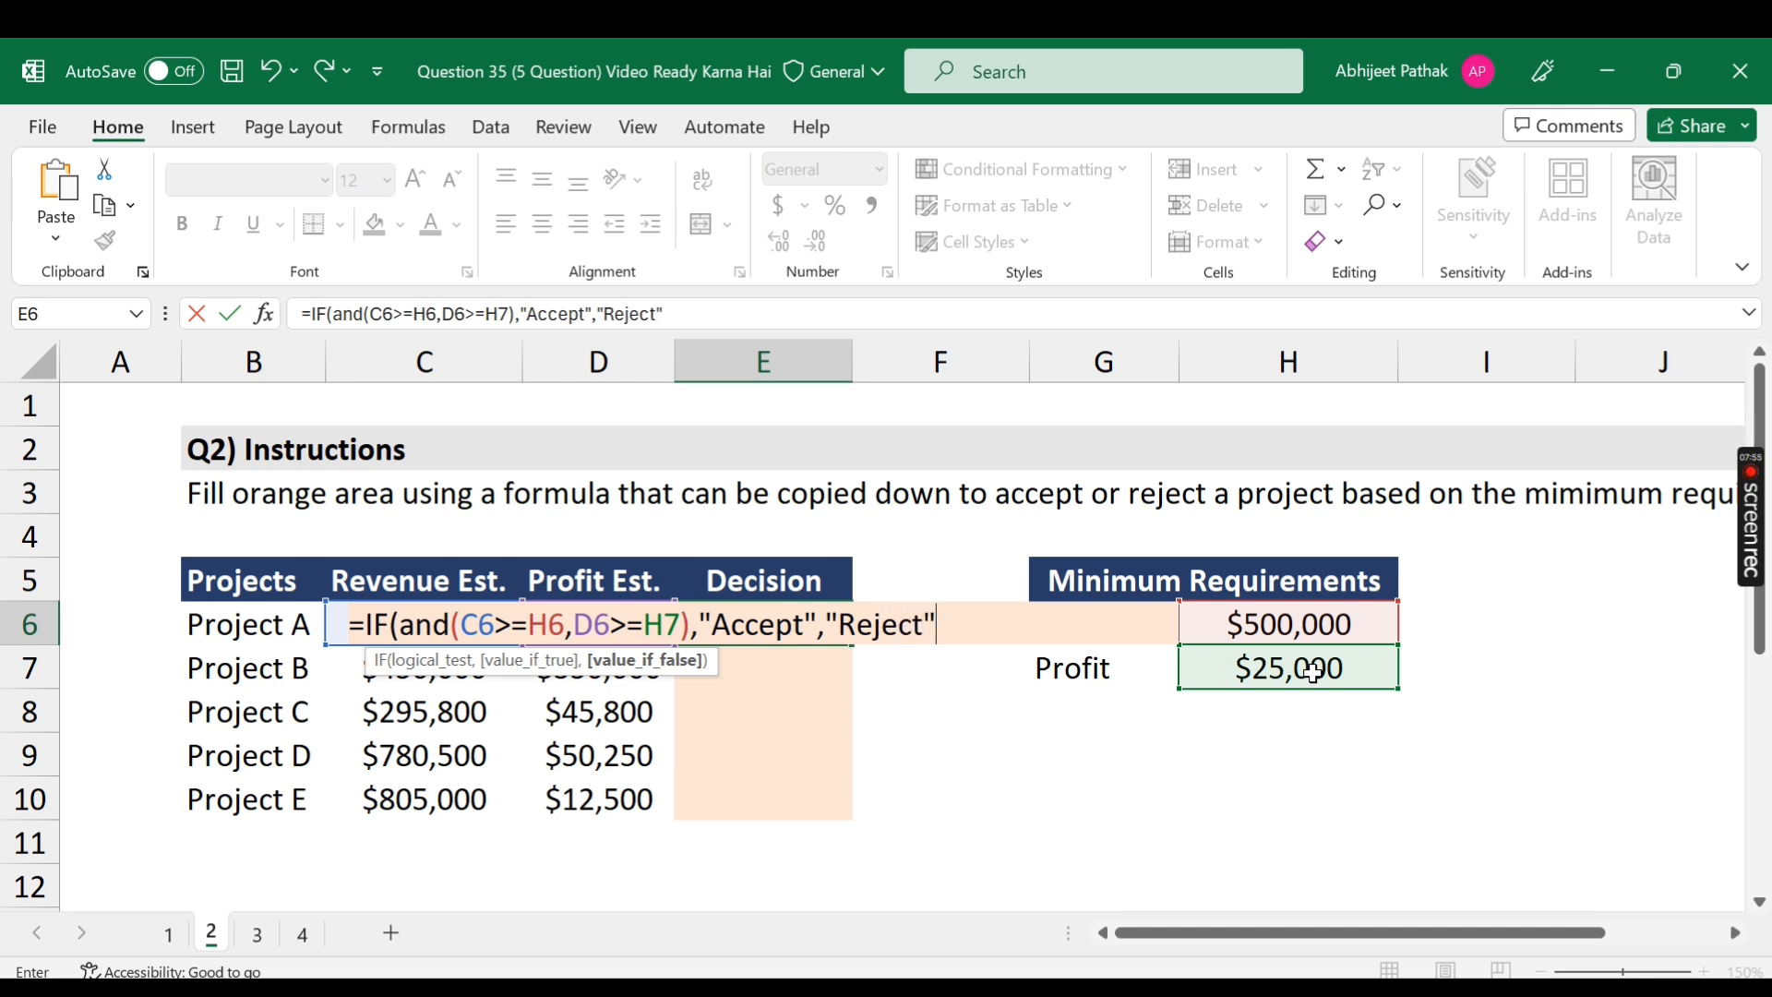
{"action": "type", "text": "ct\""}
{"action": "key", "text": "Return"}
- Make the H6 and H7 references in the E6 formula absolute ($H$6, $H$7) and fill it down to E10
{"action": "left_click", "coordinate": [734, 623]}
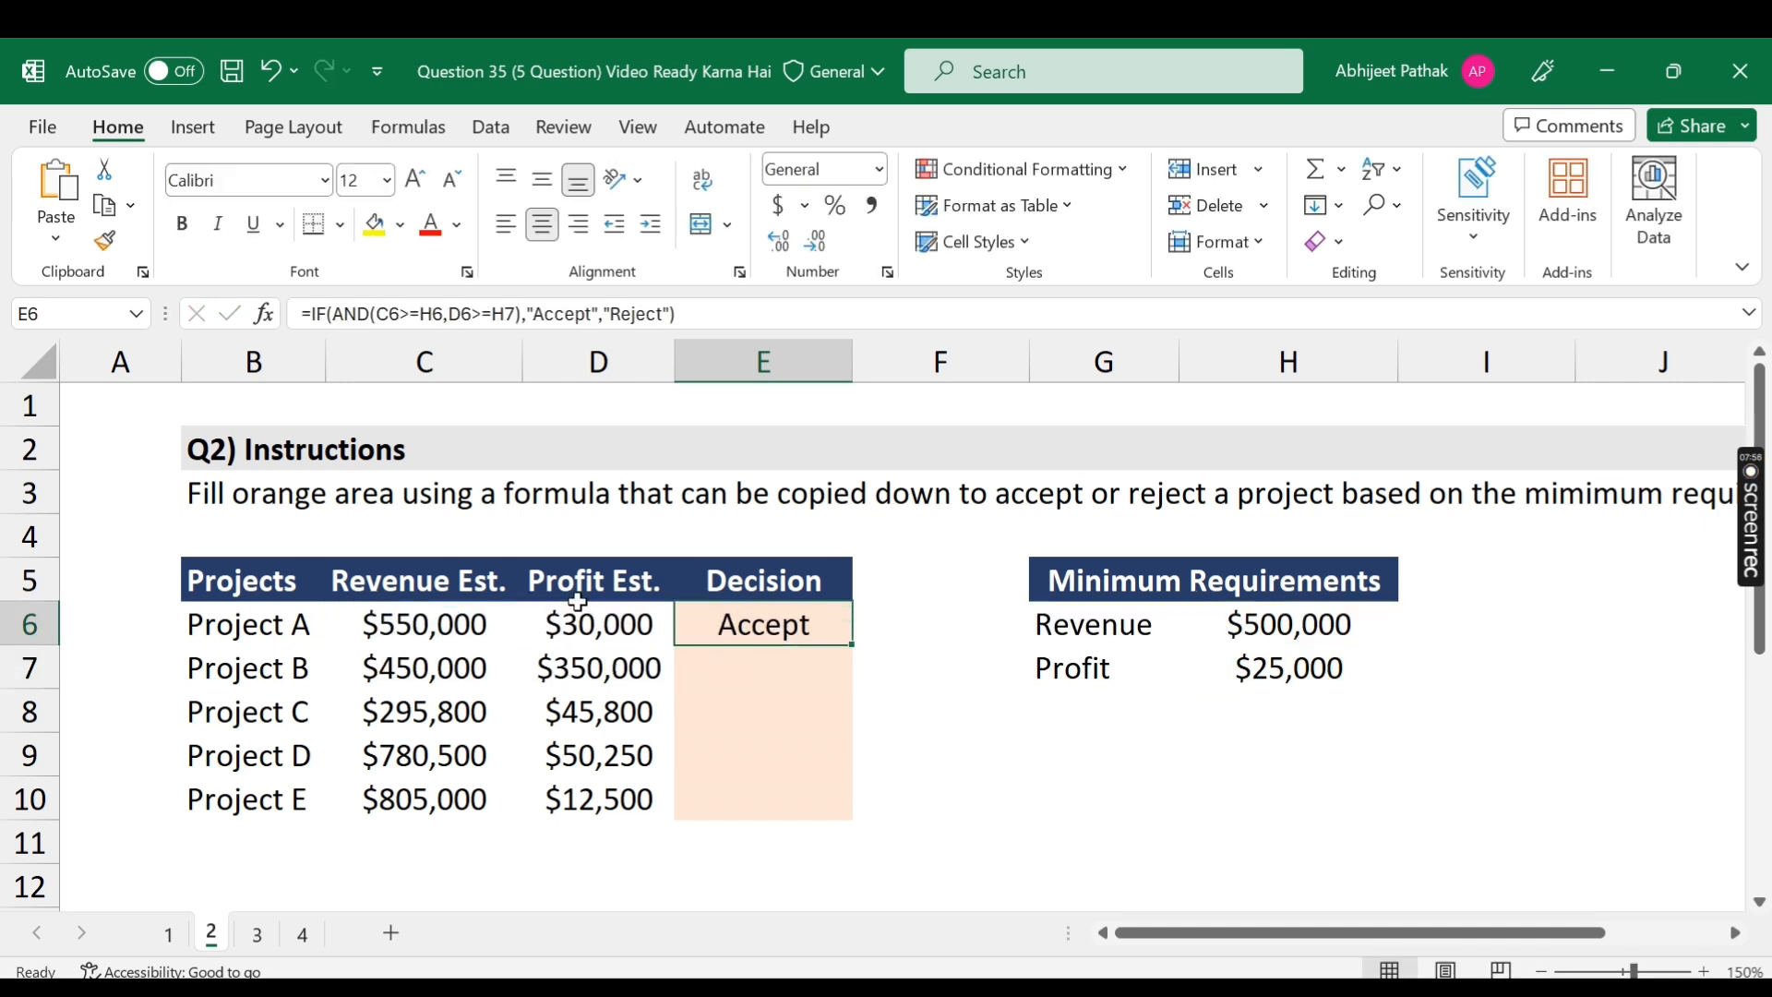
{"action": "left_click", "coordinate": [503, 314]}
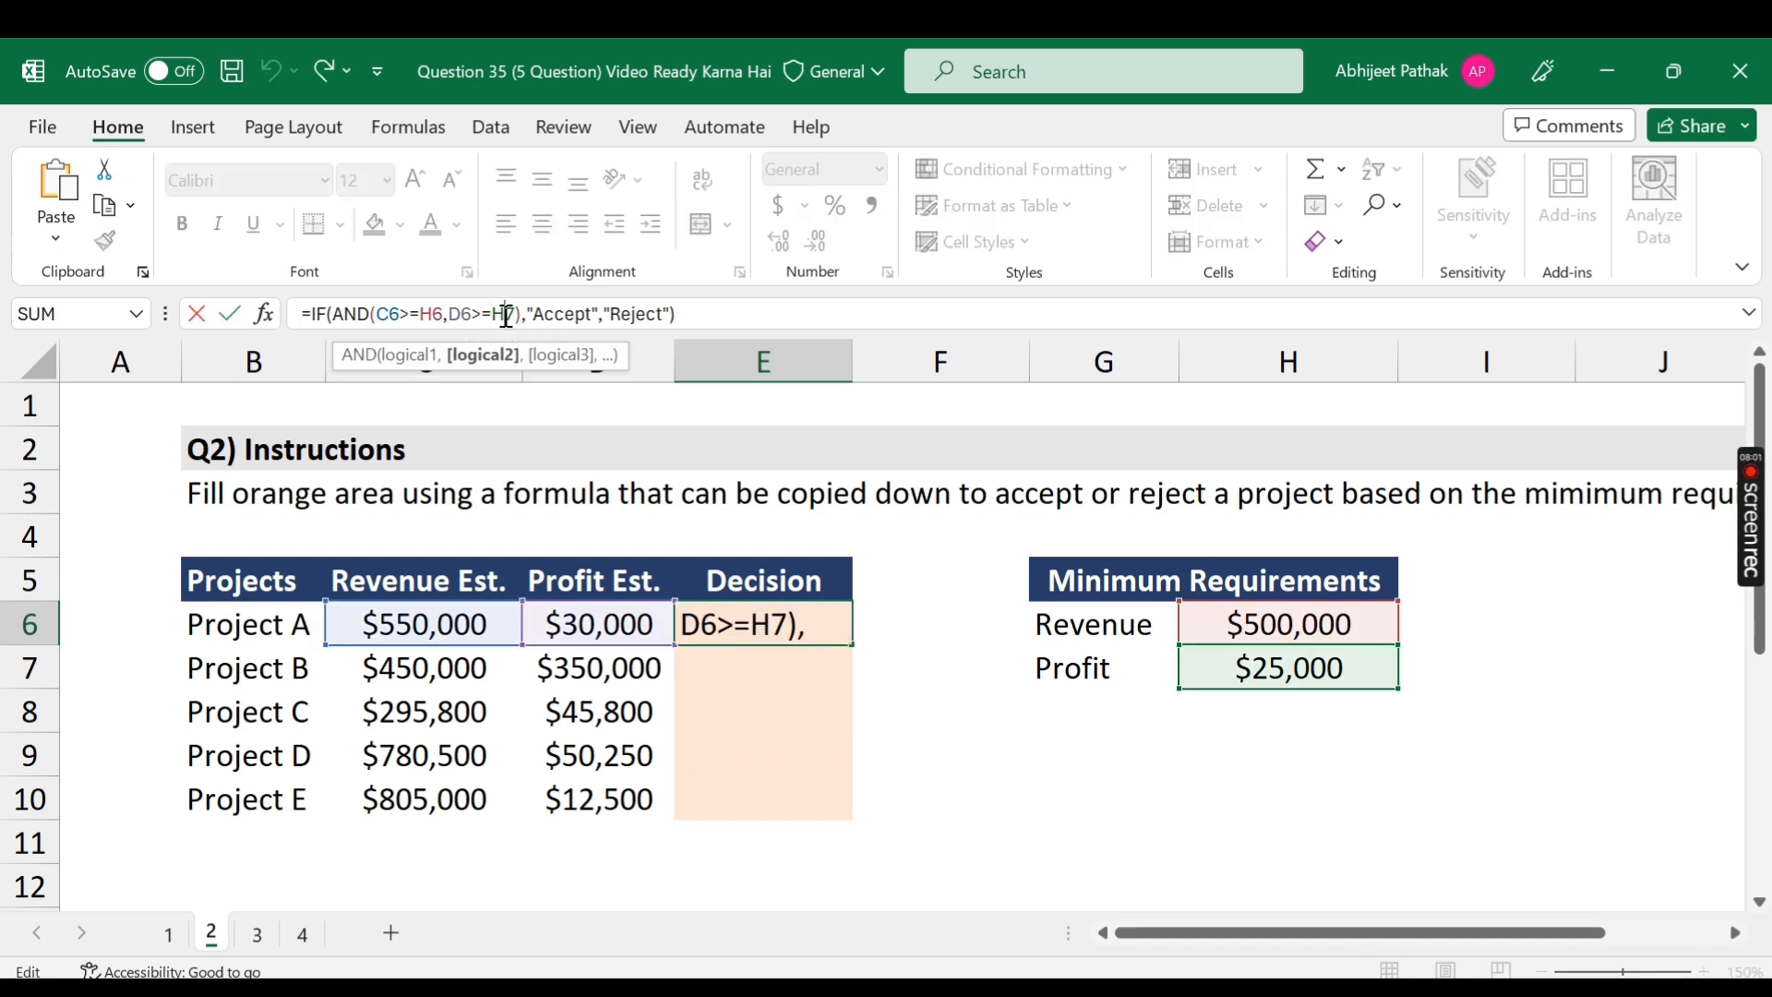
{"action": "key", "text": "F4"}
{"action": "left_click", "coordinate": [426, 315]}
{"action": "key", "text": "F4"}
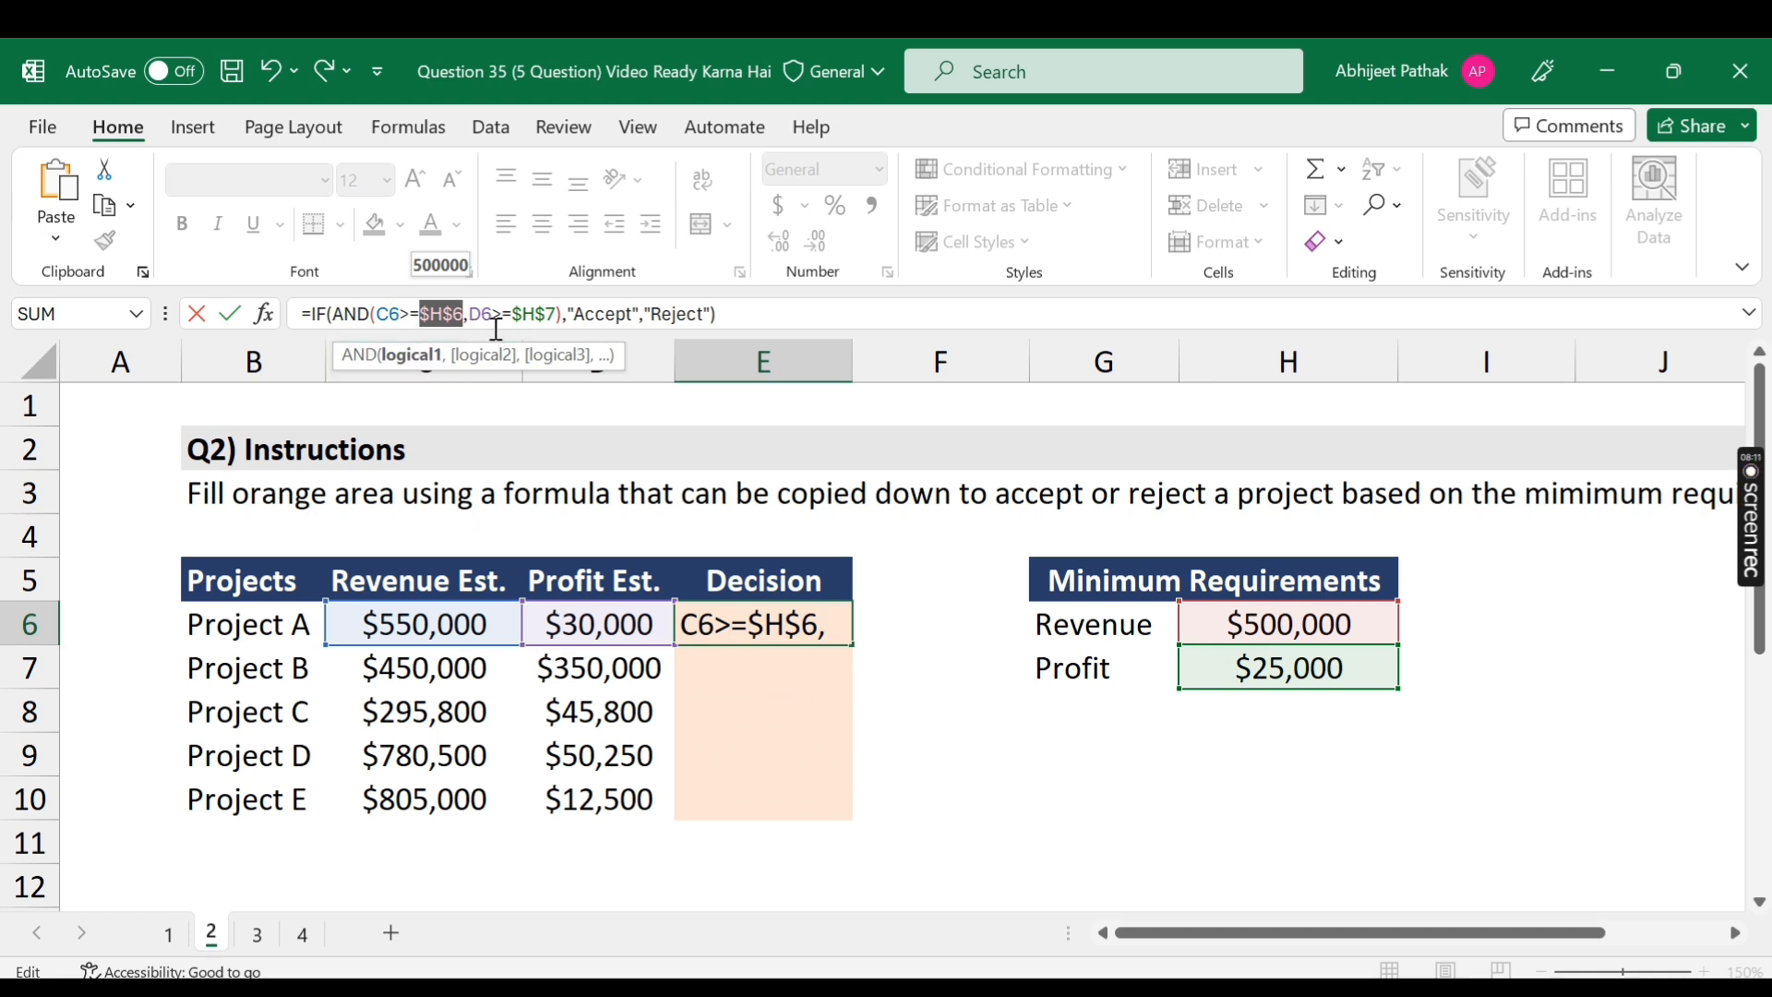
{"action": "key", "text": "Return"}
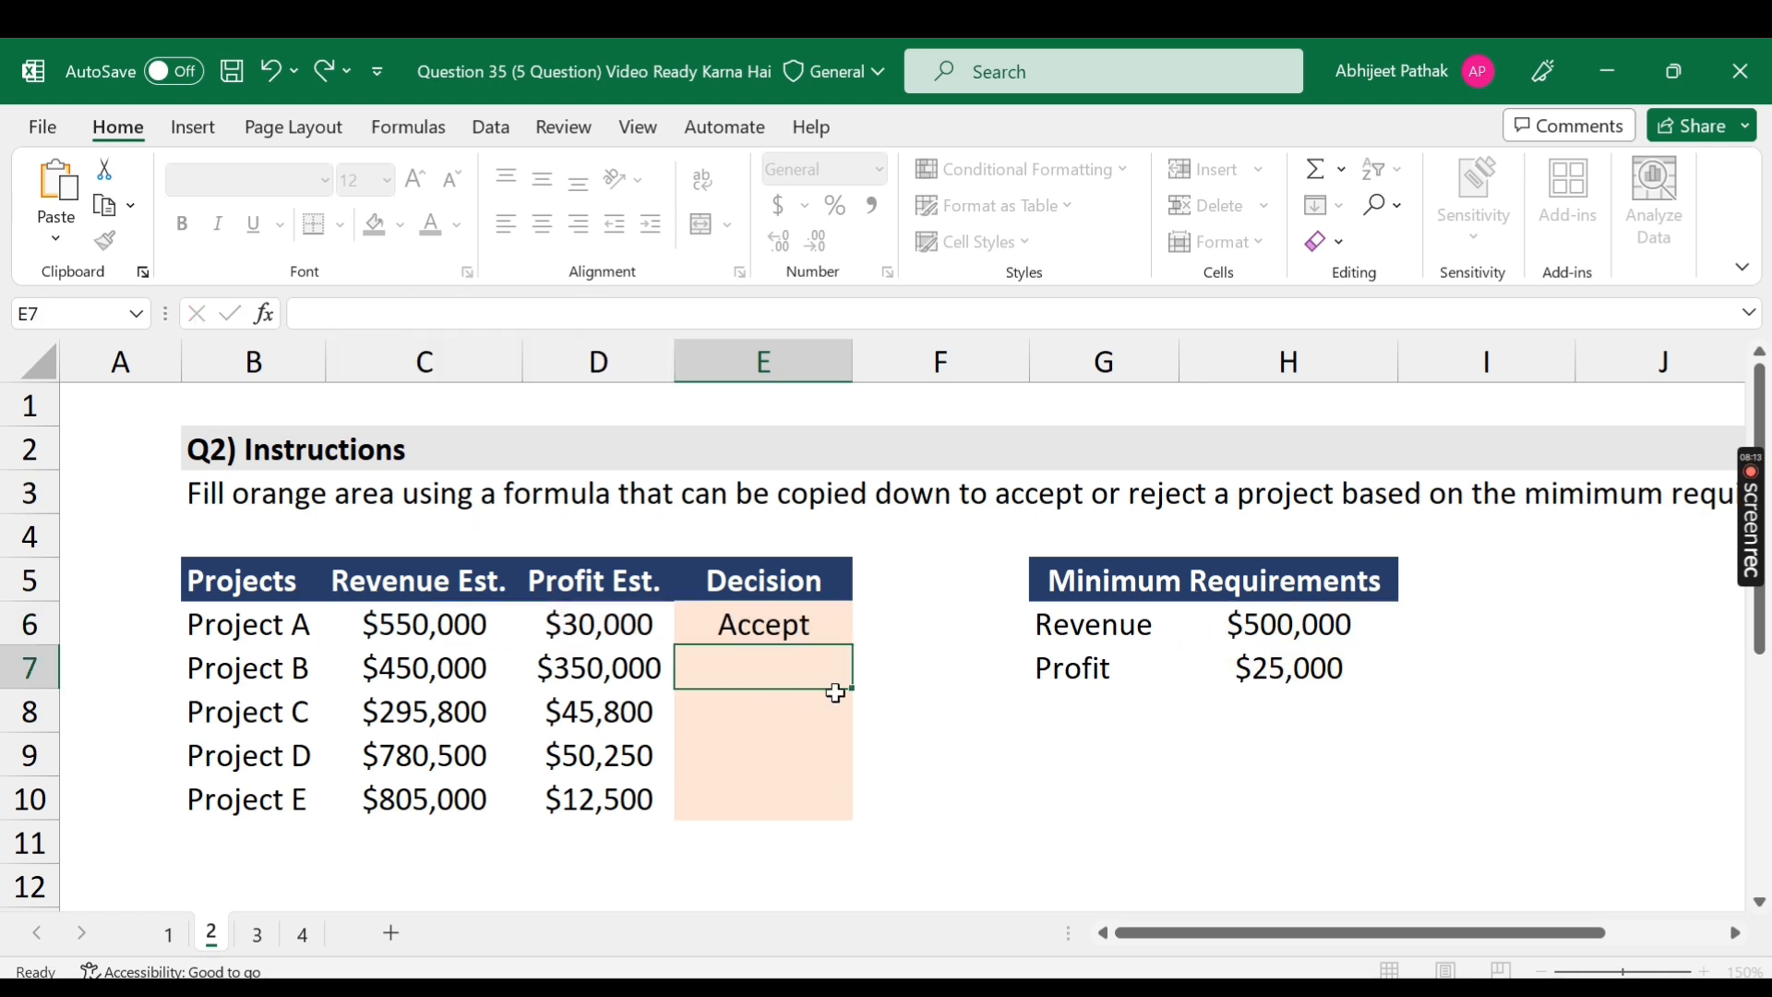
{"action": "key", "text": "Up"}
{"action": "left_click_drag", "start_coordinate": [854, 647], "coordinate": [829, 808]}
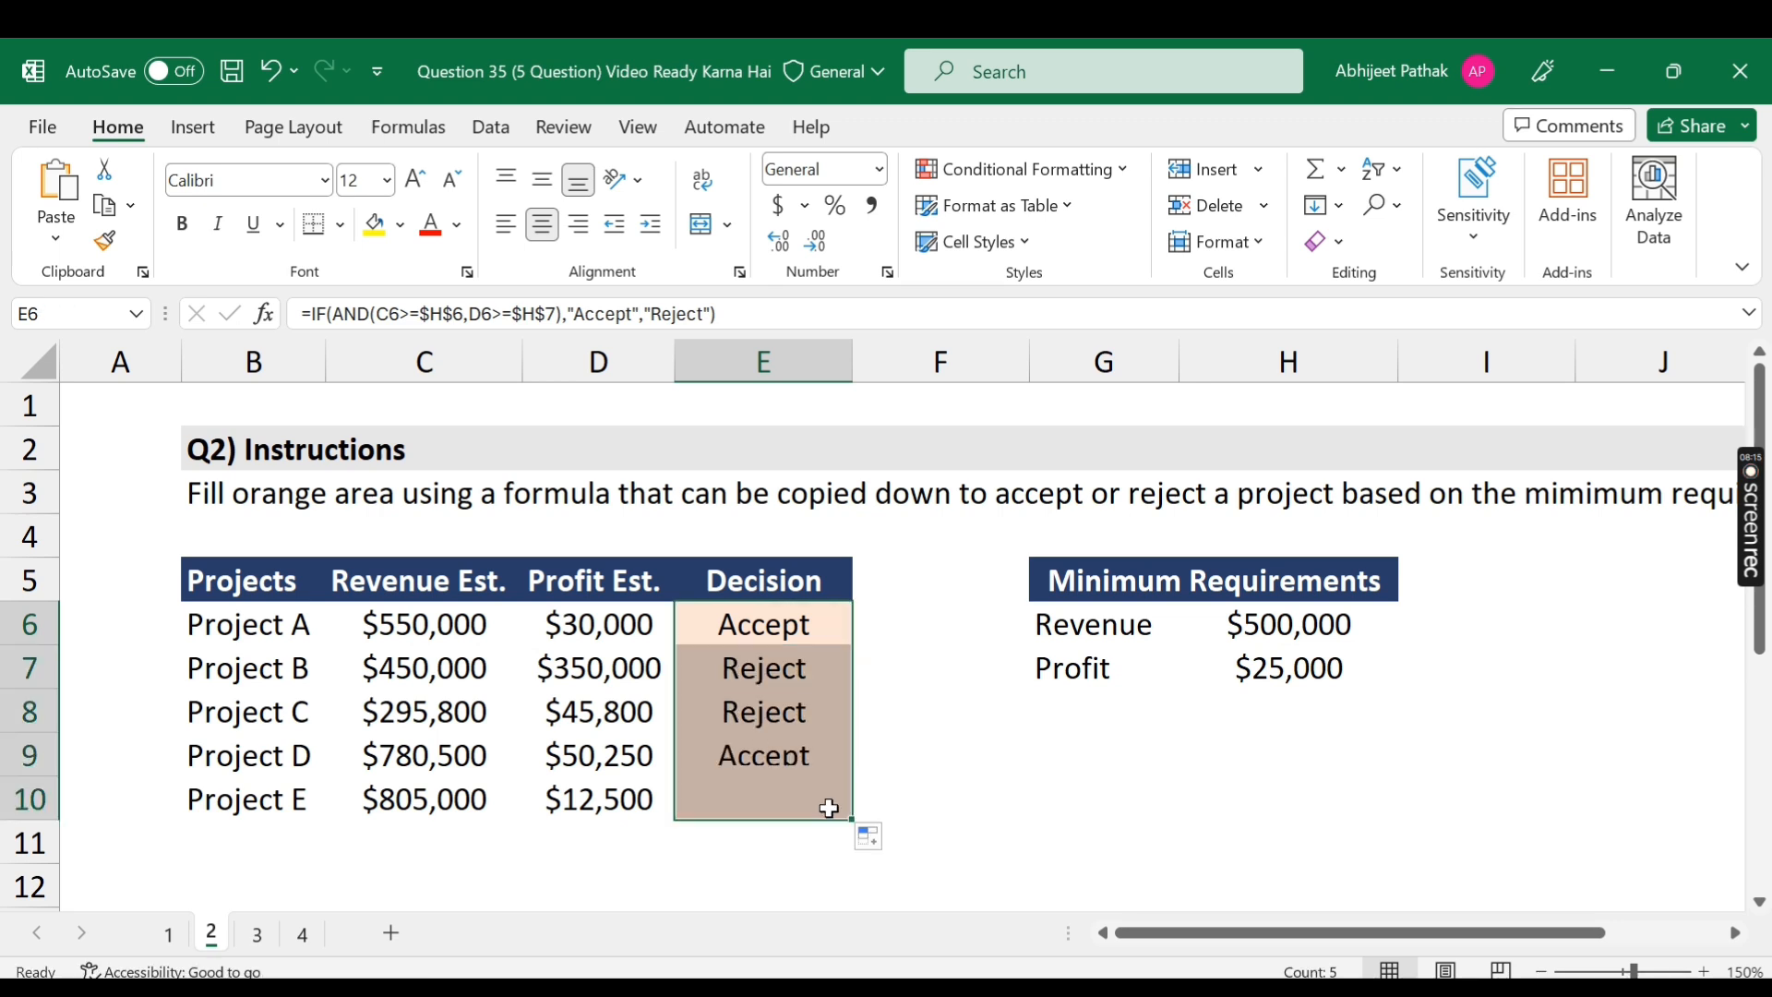
- Check Project C's revenue and profit estimates against its decision, and review the formula in E6
{"action": "left_click", "coordinate": [481, 711]}
{"action": "left_click", "coordinate": [584, 712]}
{"action": "left_click", "coordinate": [448, 715]}
{"action": "left_click", "coordinate": [584, 711]}
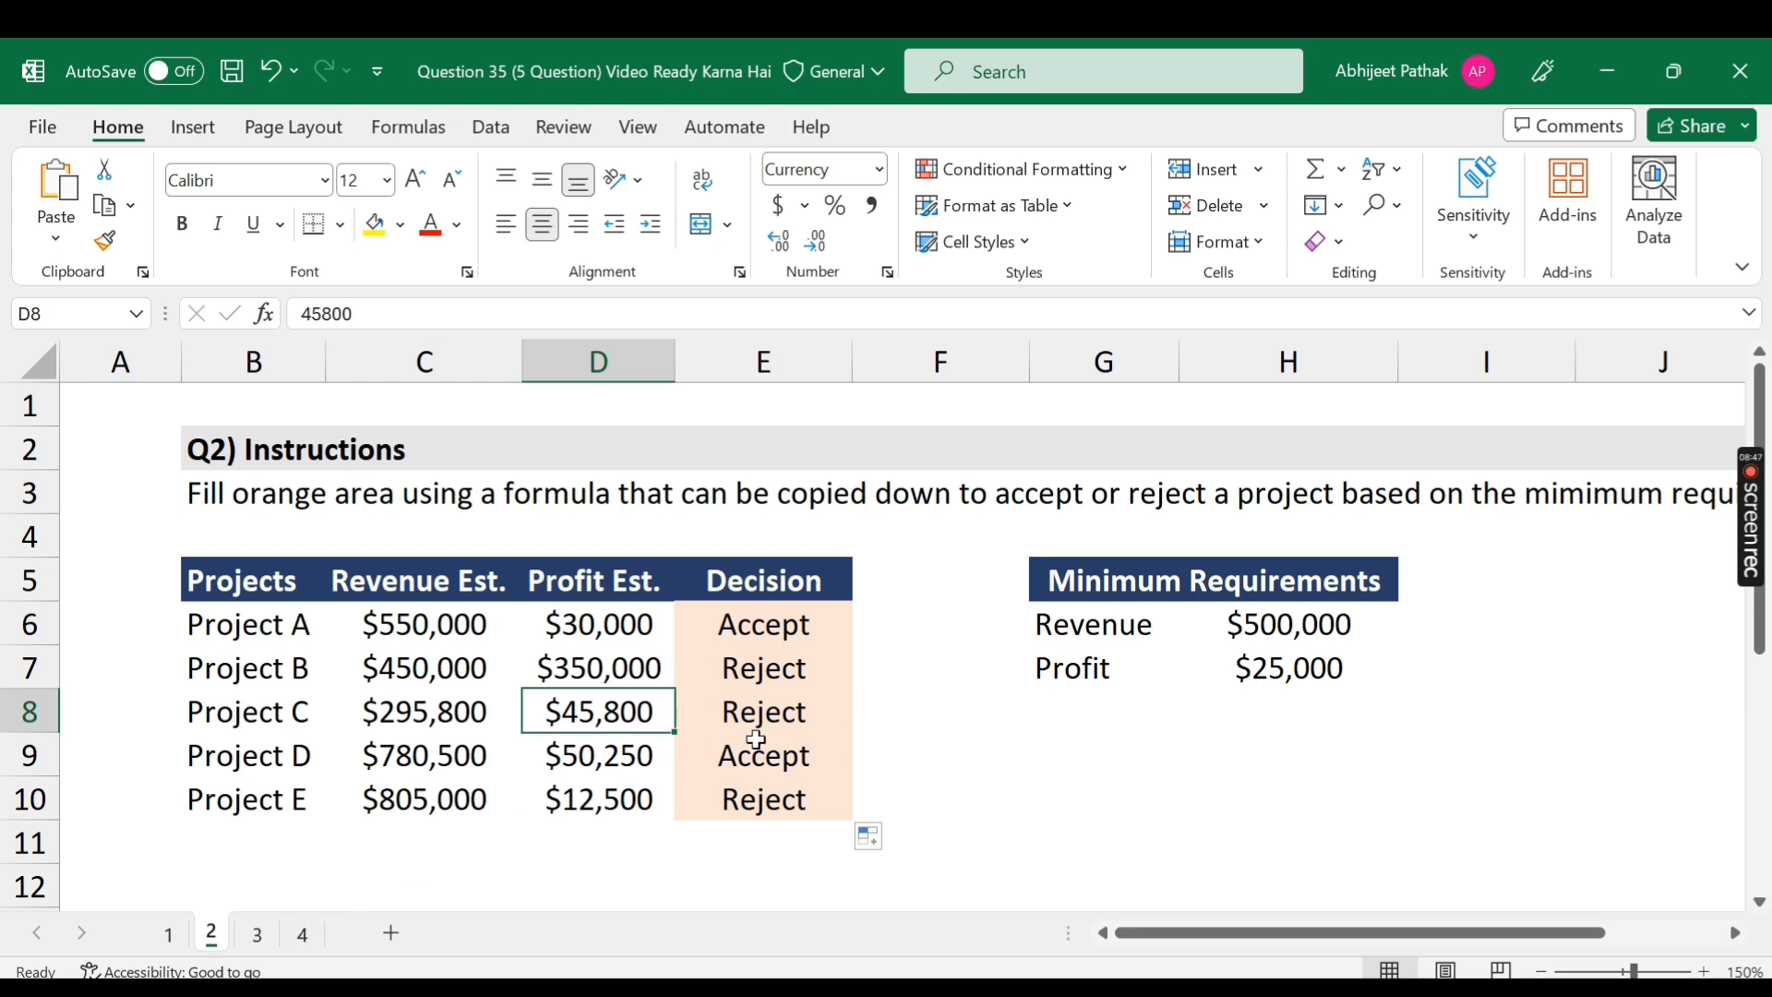
{"action": "left_click", "coordinate": [710, 632]}
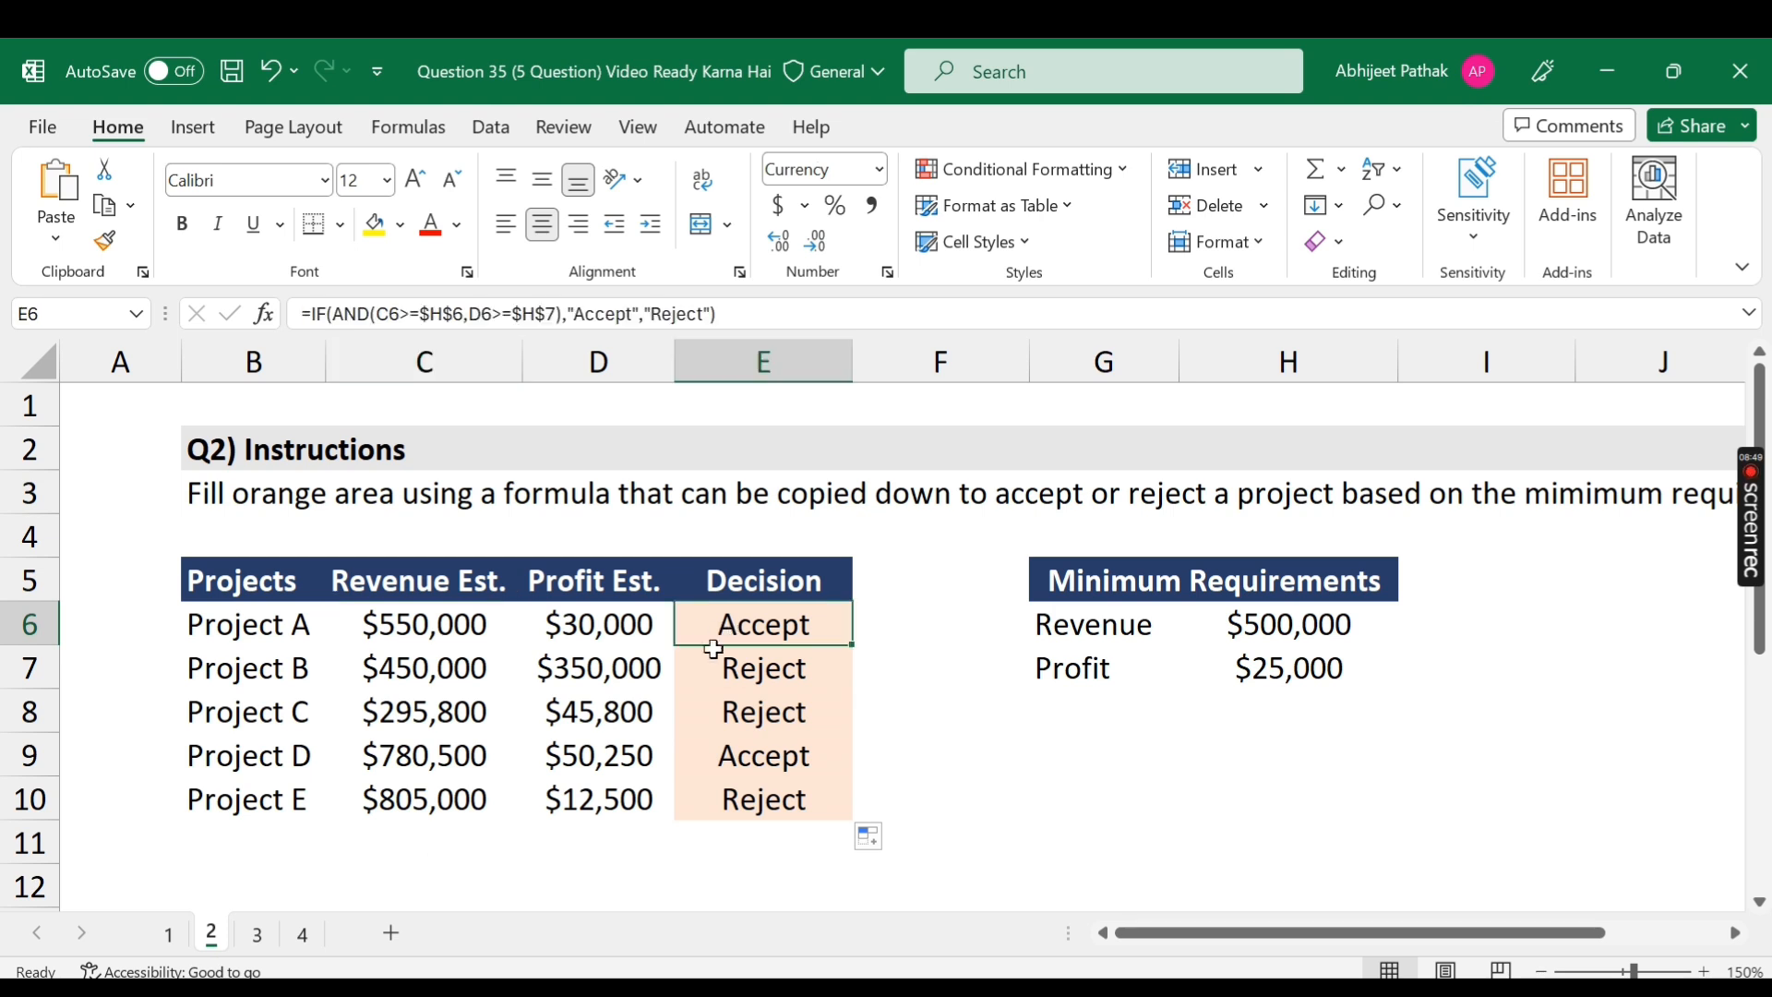
- Go to sheet 3 and calculate the margin per shirt in E6 with the formula =C6-C7
{"action": "left_click", "coordinate": [257, 934]}
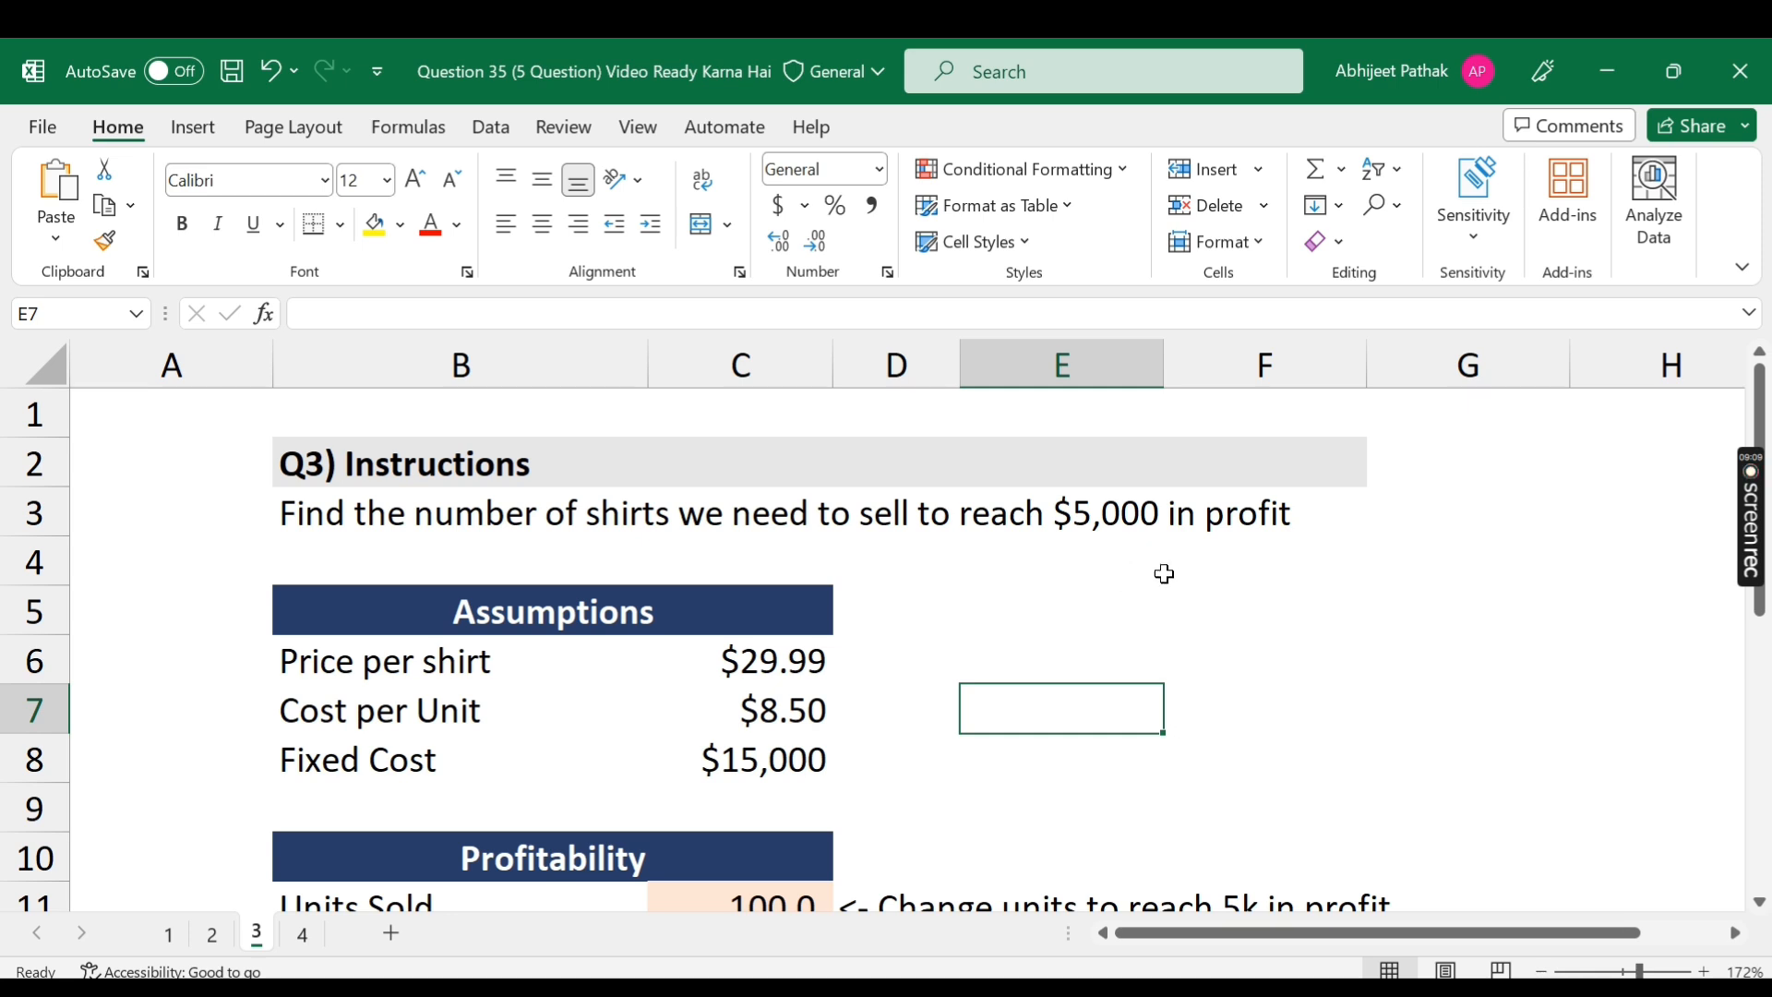
{"action": "left_click", "coordinate": [985, 656]}
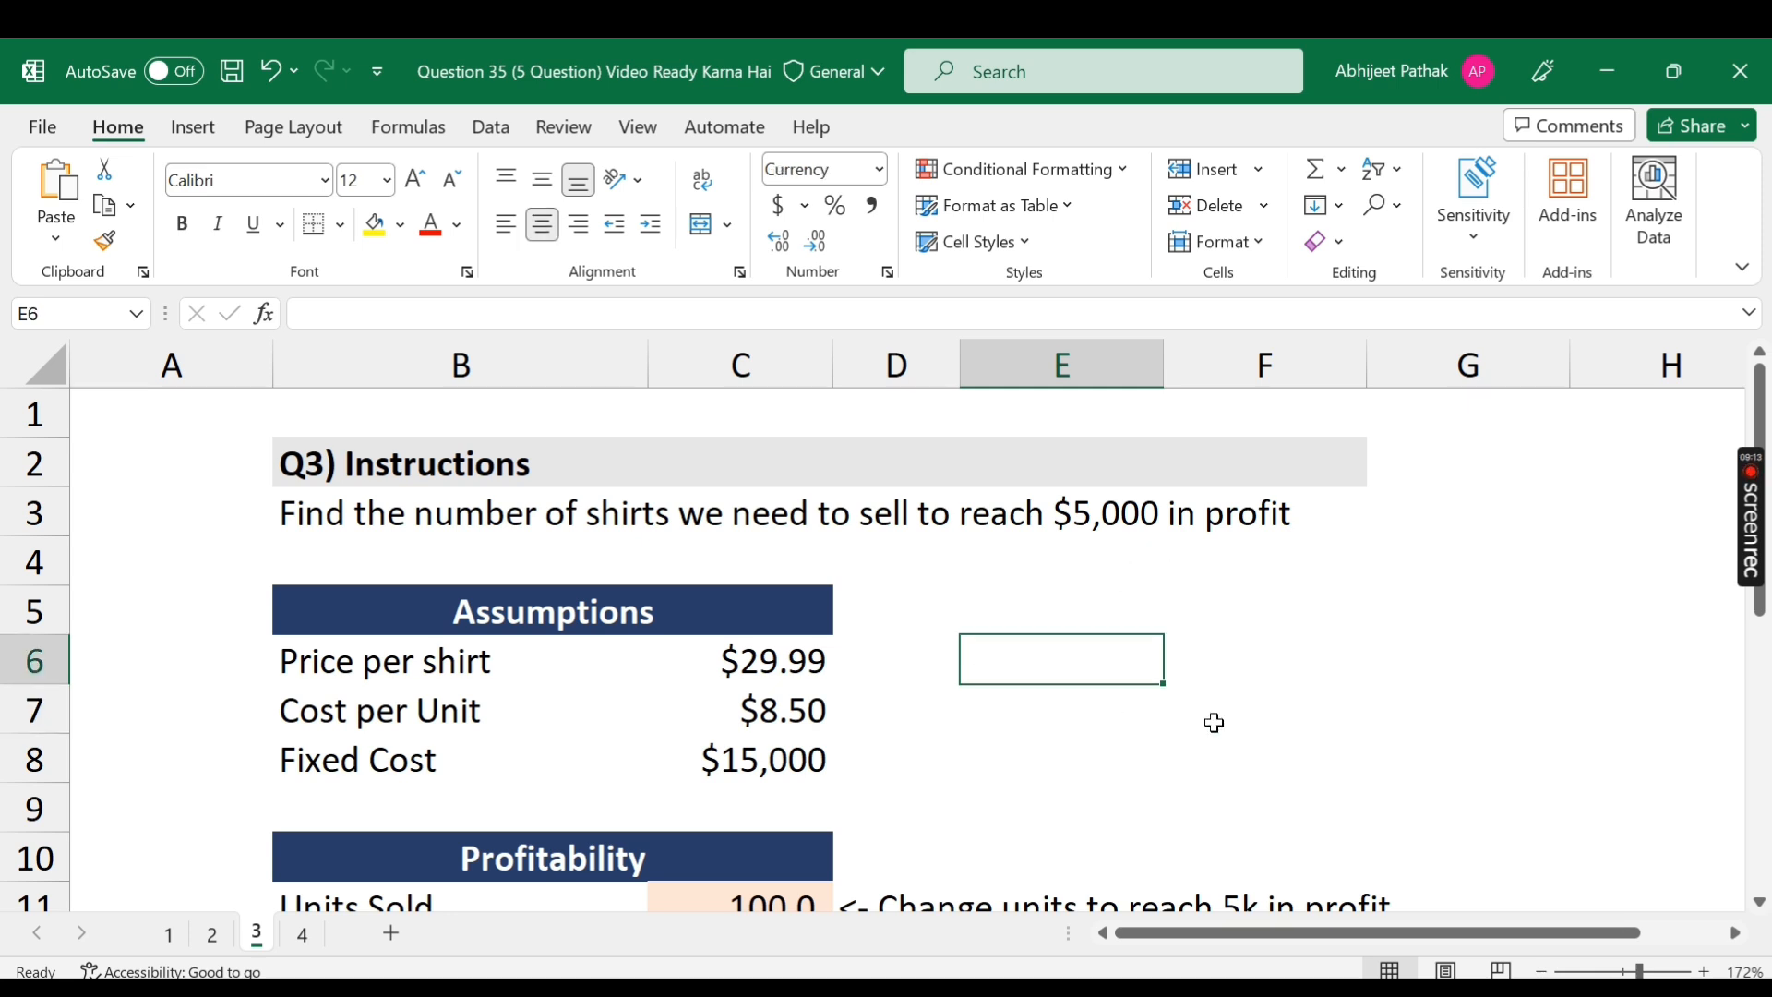
{"action": "type", "text": "="}
{"action": "key", "text": "Left"}
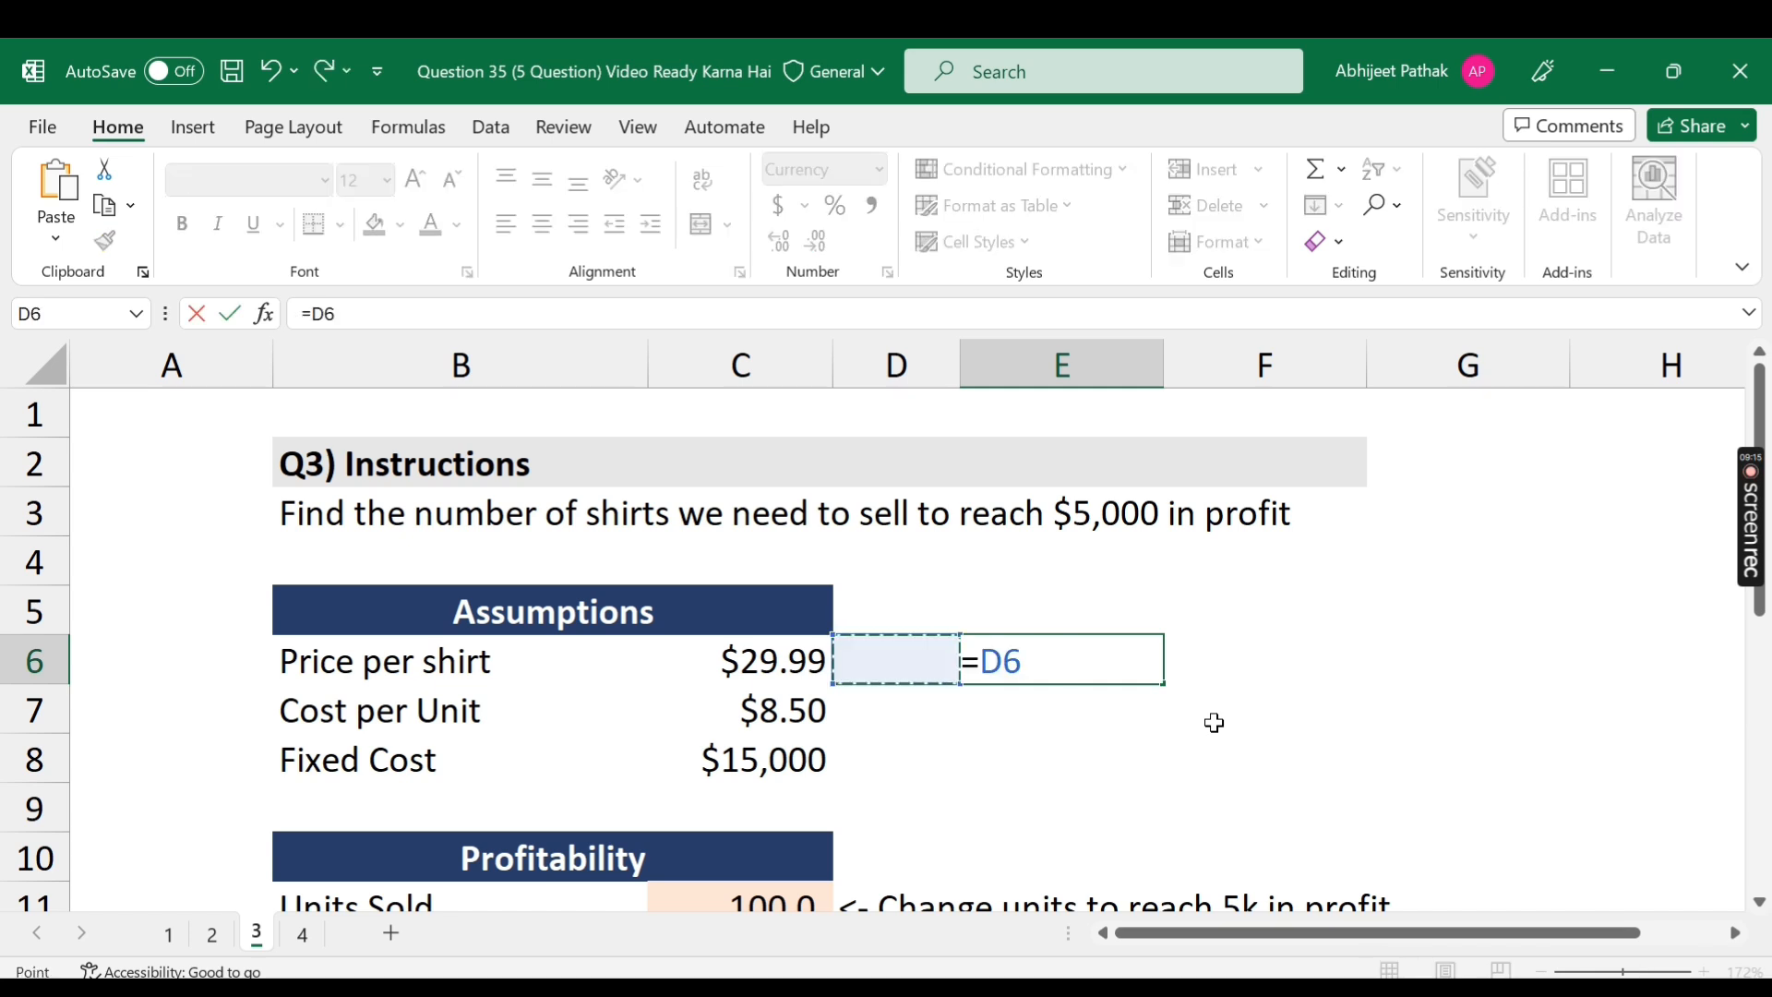
{"action": "key", "text": "Left"}
{"action": "type", "text": "-"}
{"action": "key", "text": "Left"}
{"action": "key", "text": "Left"}
{"action": "key", "text": "Down"}
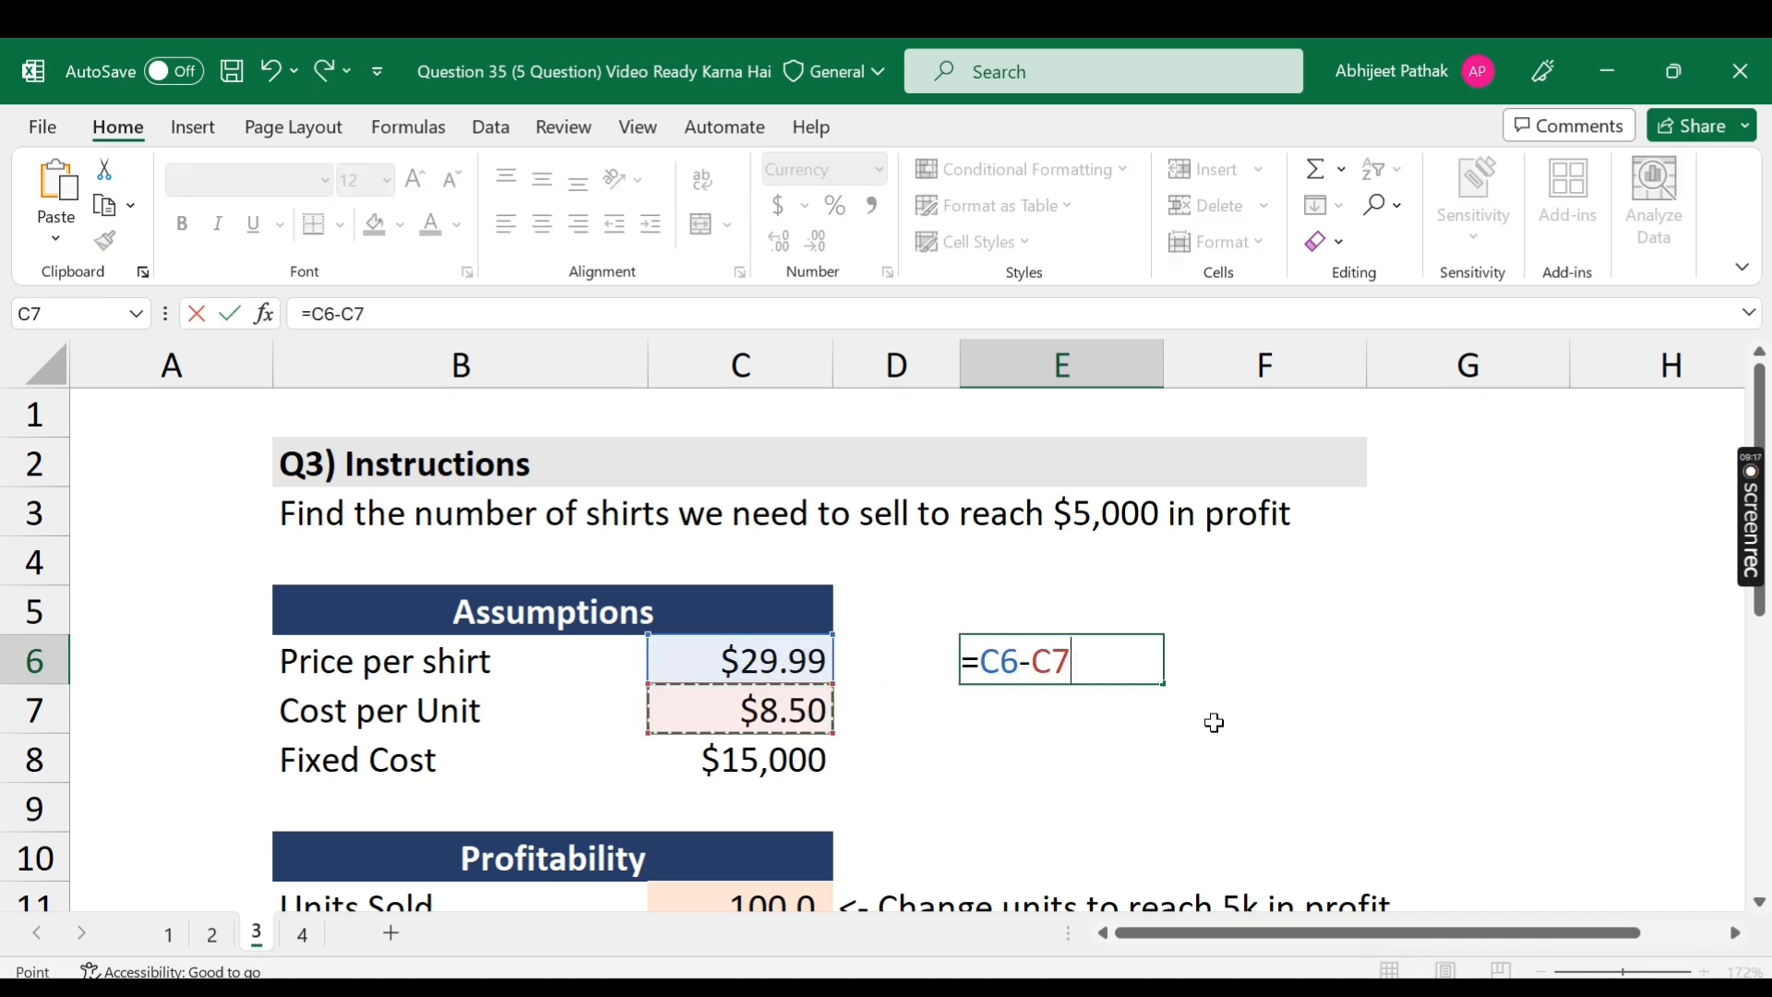
{"action": "key", "text": "Return"}
{"action": "key", "text": "Up"}
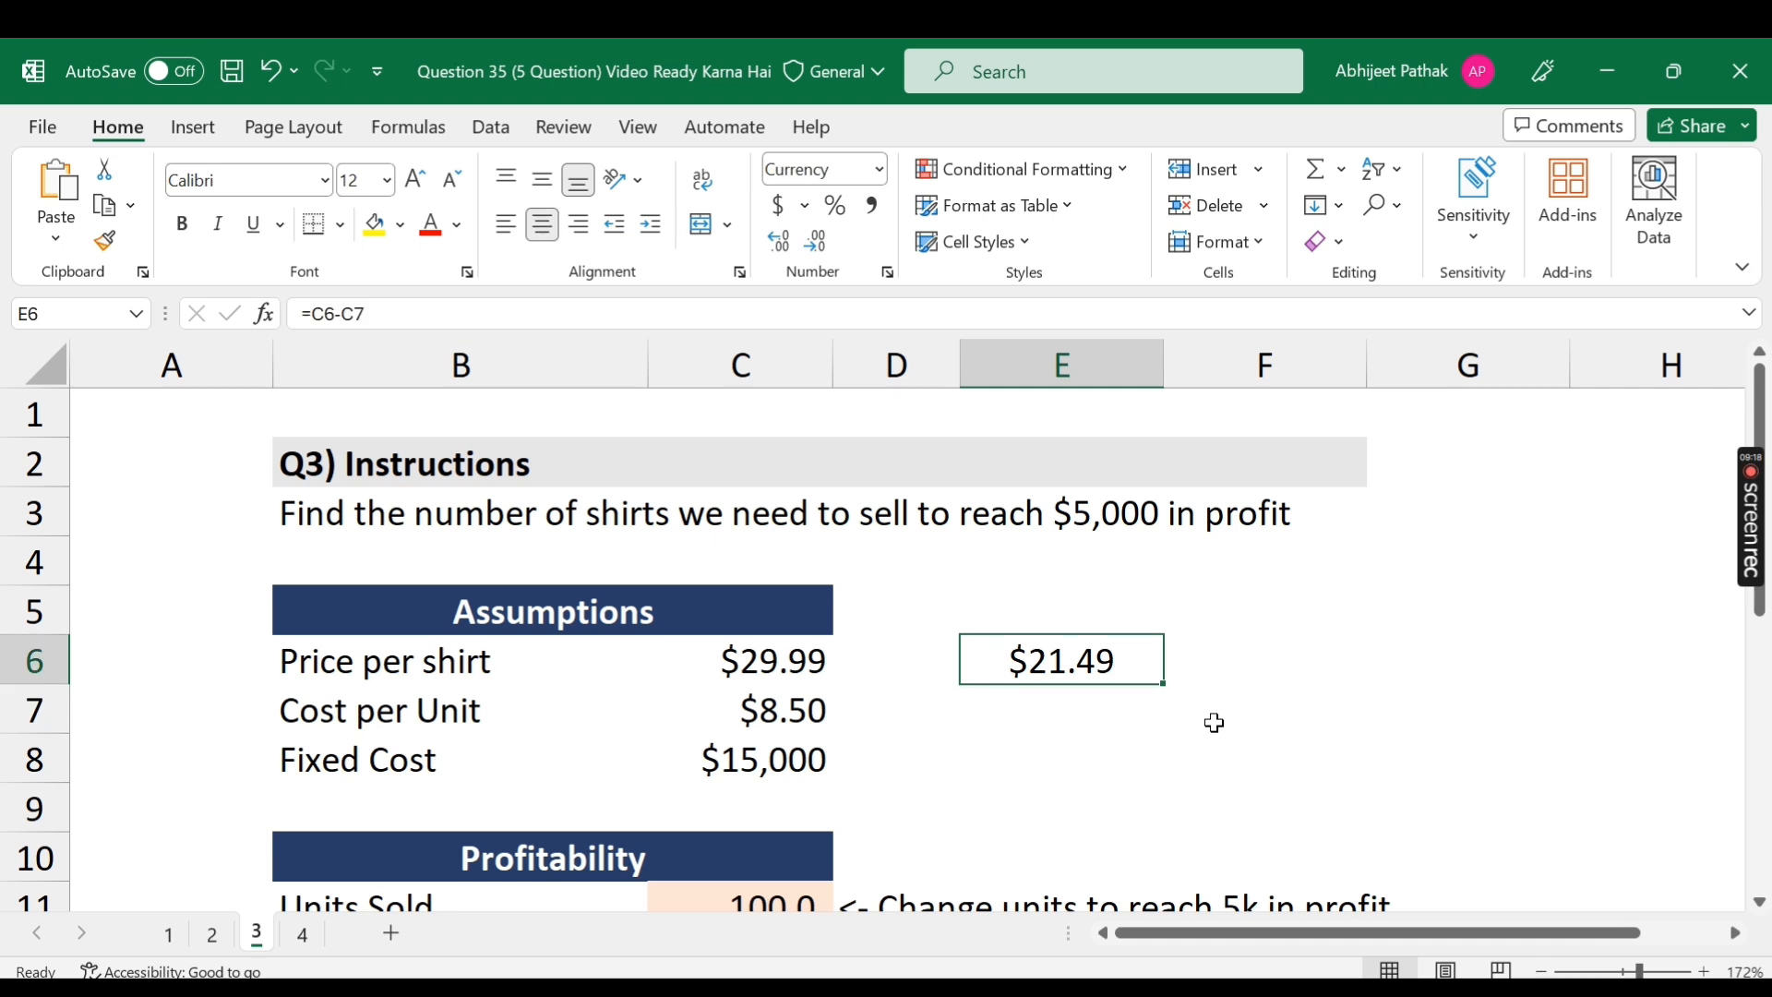
- Calculate the shirts needed for $5,000 profit in F6 with the formula =5000/E6
{"action": "left_click", "coordinate": [1226, 646]}
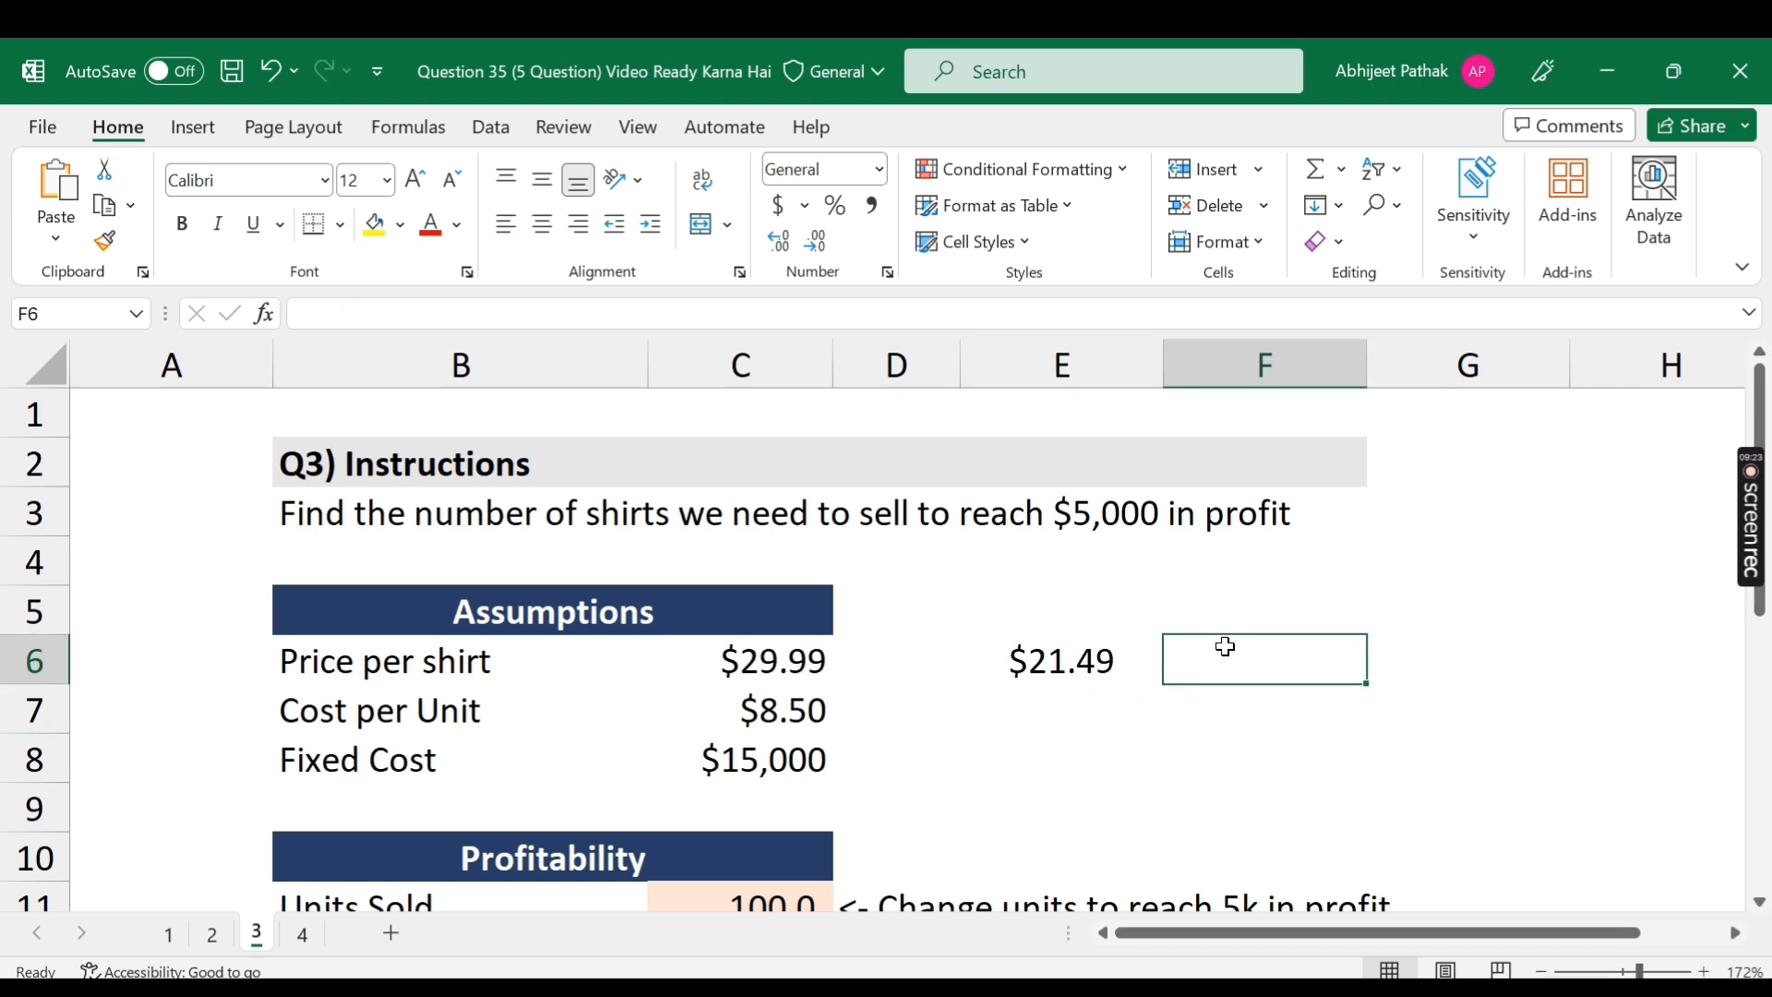
{"action": "type", "text": "5000"}
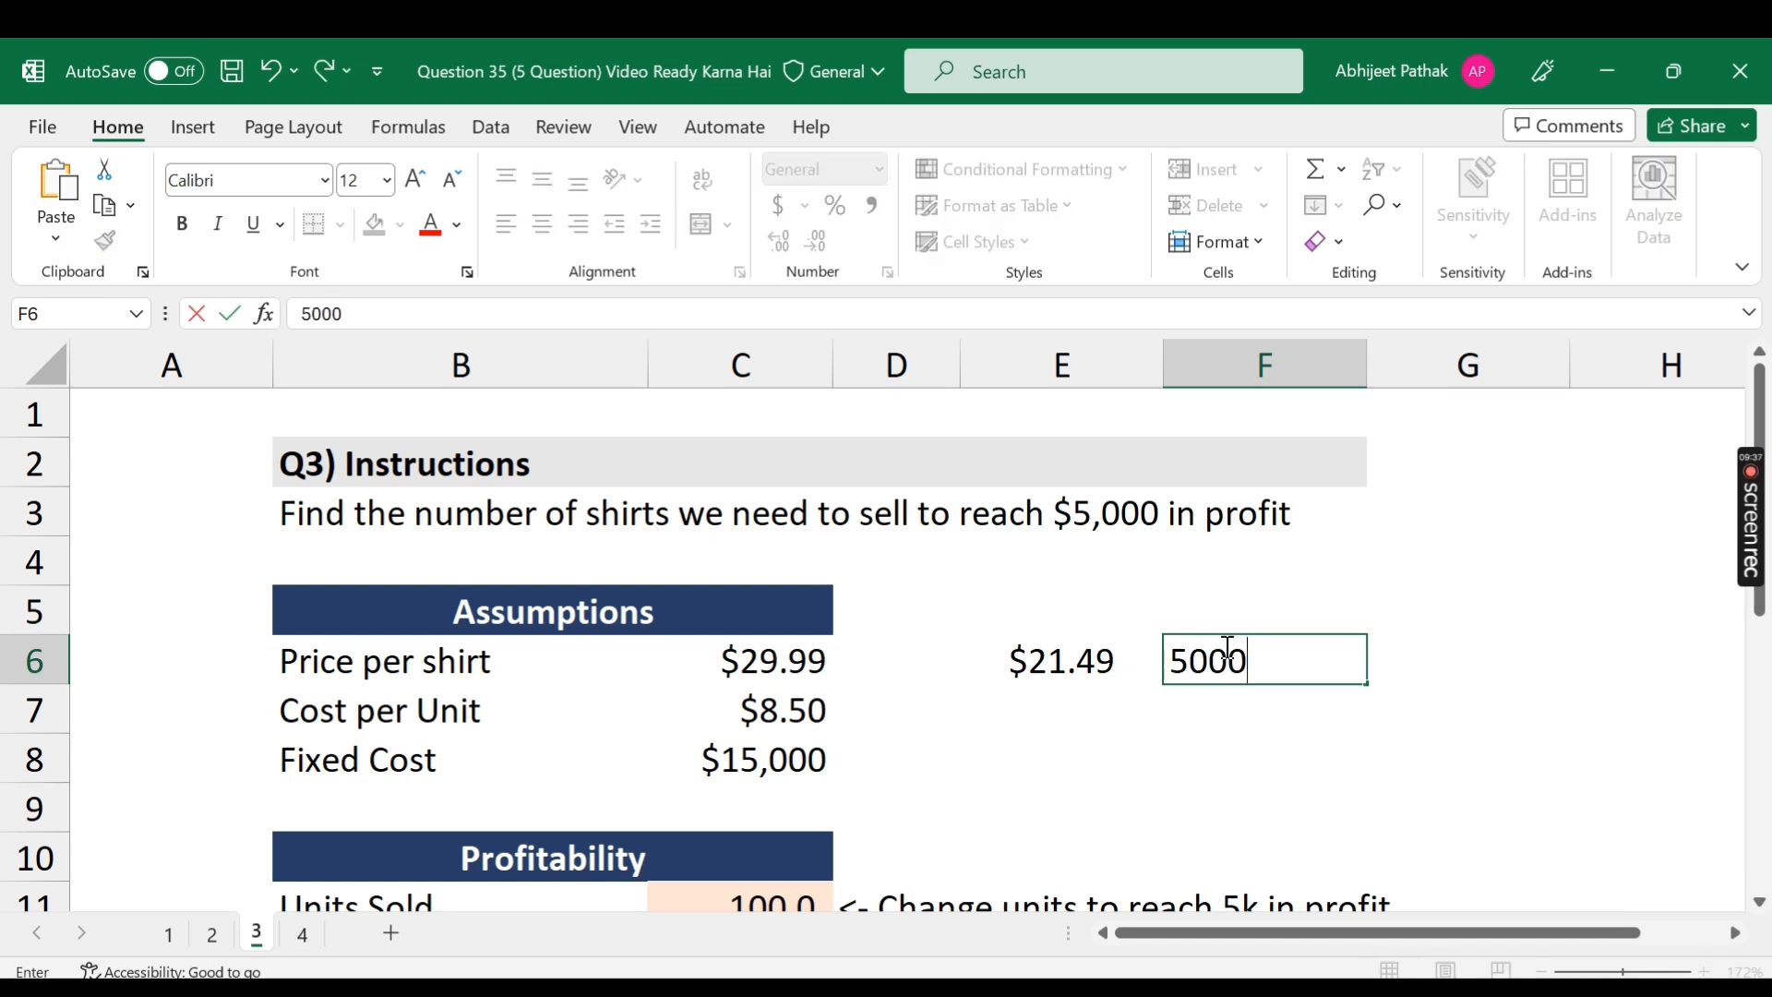
{"action": "key", "text": "Left"}
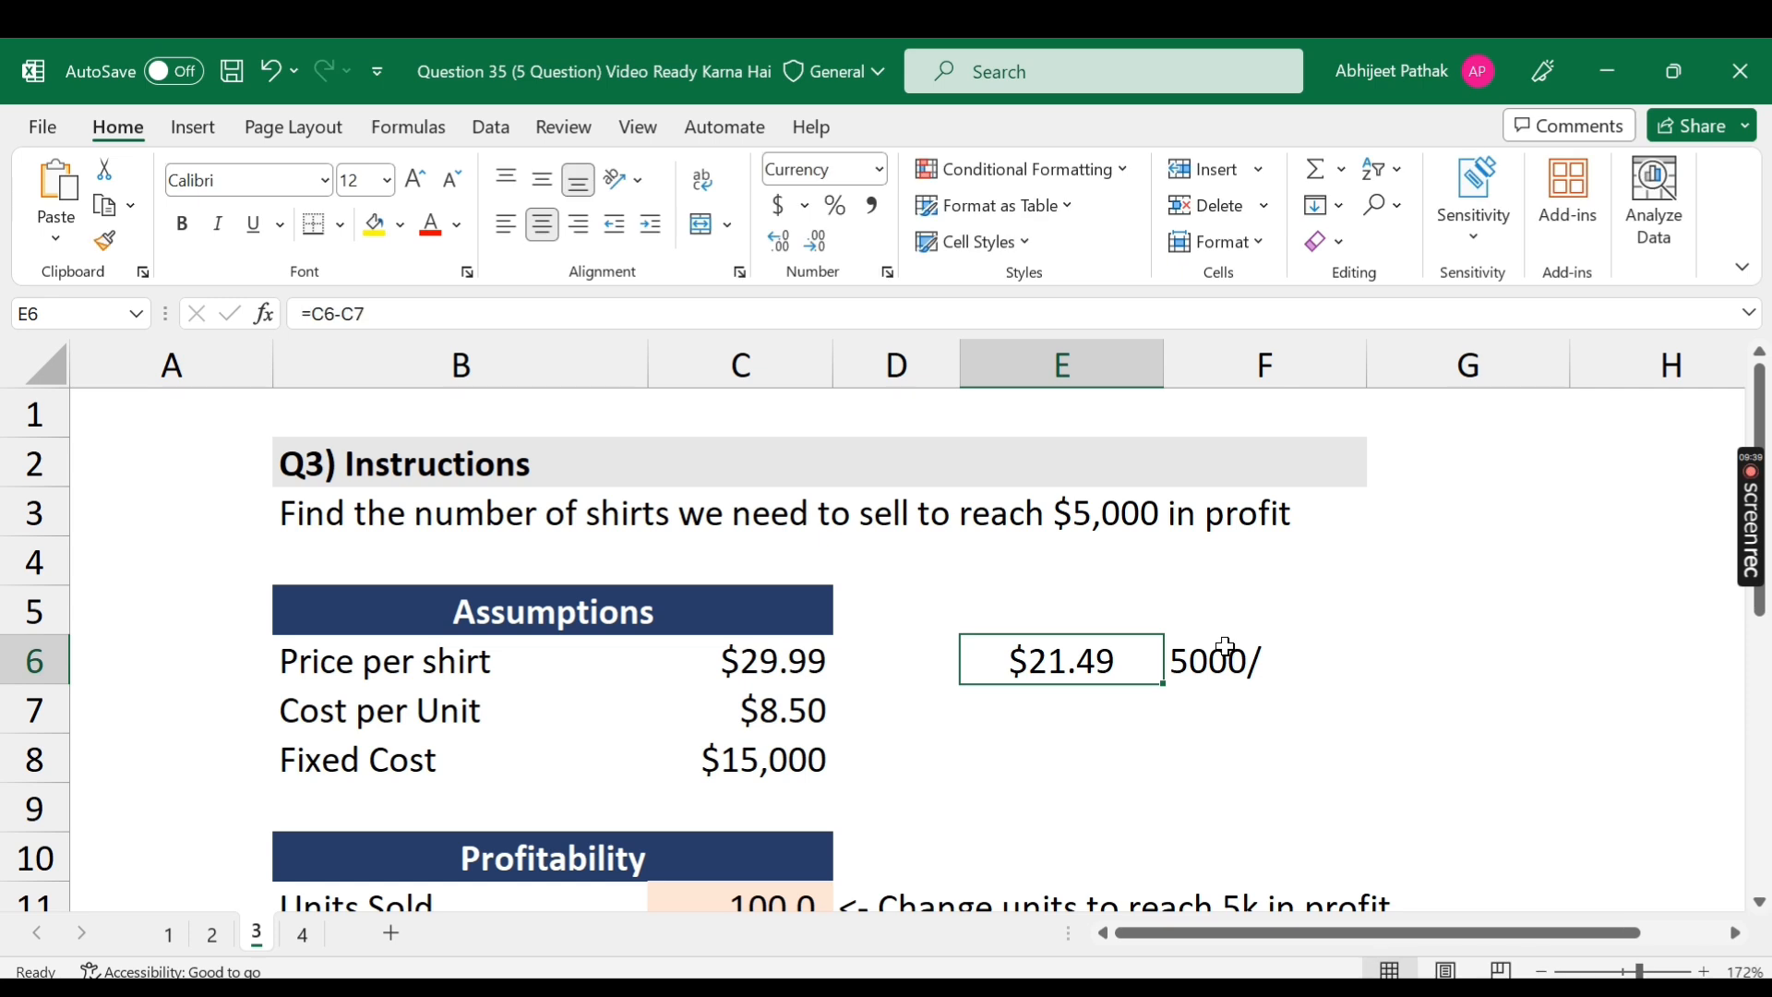
{"action": "key", "text": "Right"}
{"action": "type", "text": "=500"}
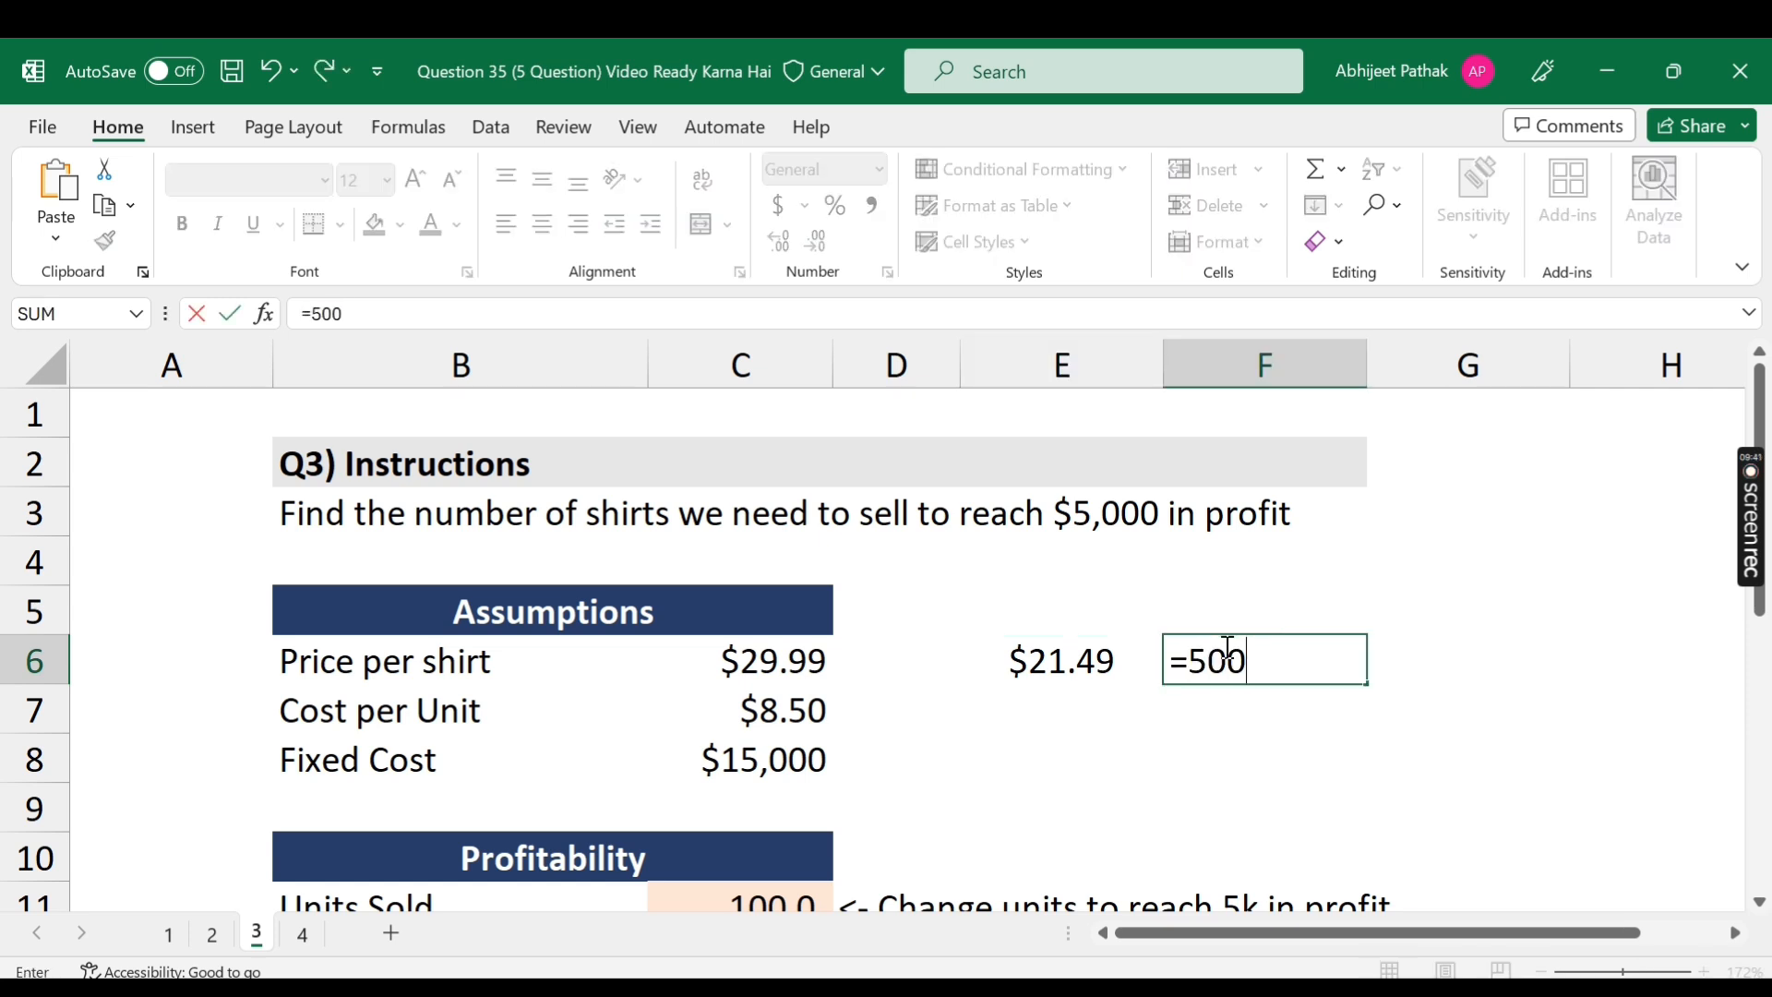
{"action": "type", "text": "0/"}
{"action": "key", "text": "Left"}
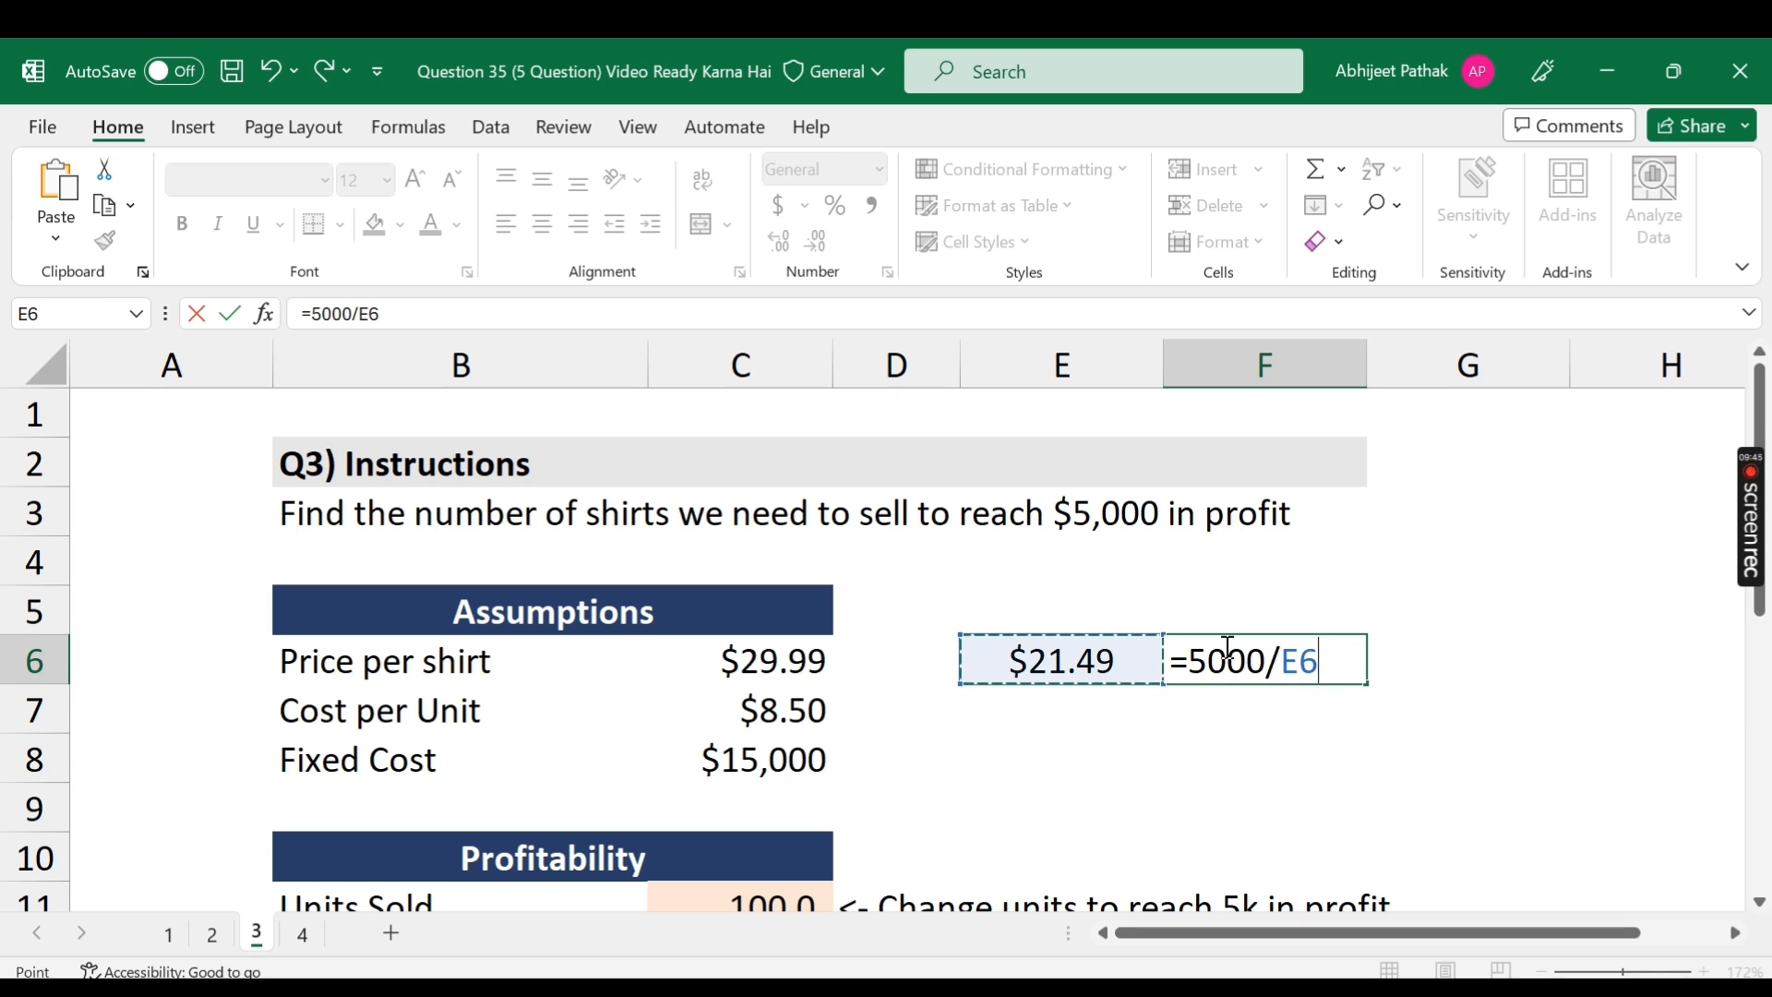
{"action": "key", "text": "Return"}
{"action": "left_click", "coordinate": [1226, 654]}
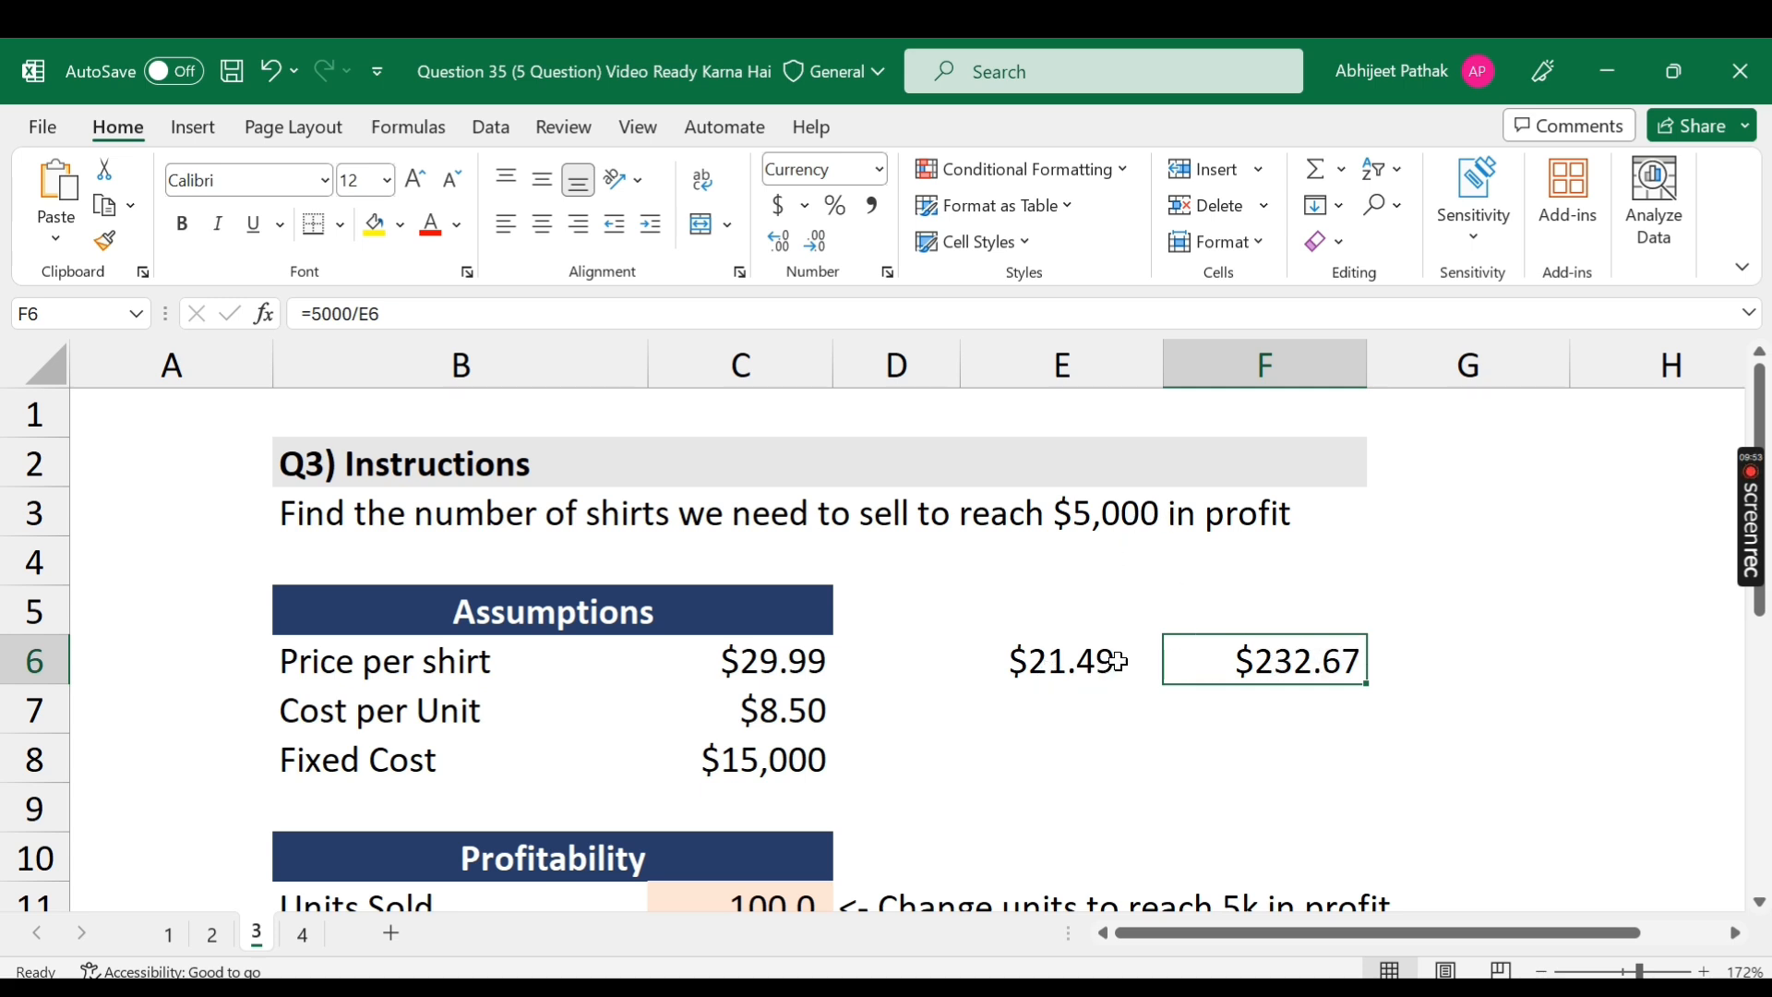
- Clear the trial calculations in E6:F6 and go to sheet 4 with the Q4 task
{"action": "left_click_drag", "start_coordinate": [1099, 644], "coordinate": [1306, 648]}
{"action": "key", "text": "Delete"}
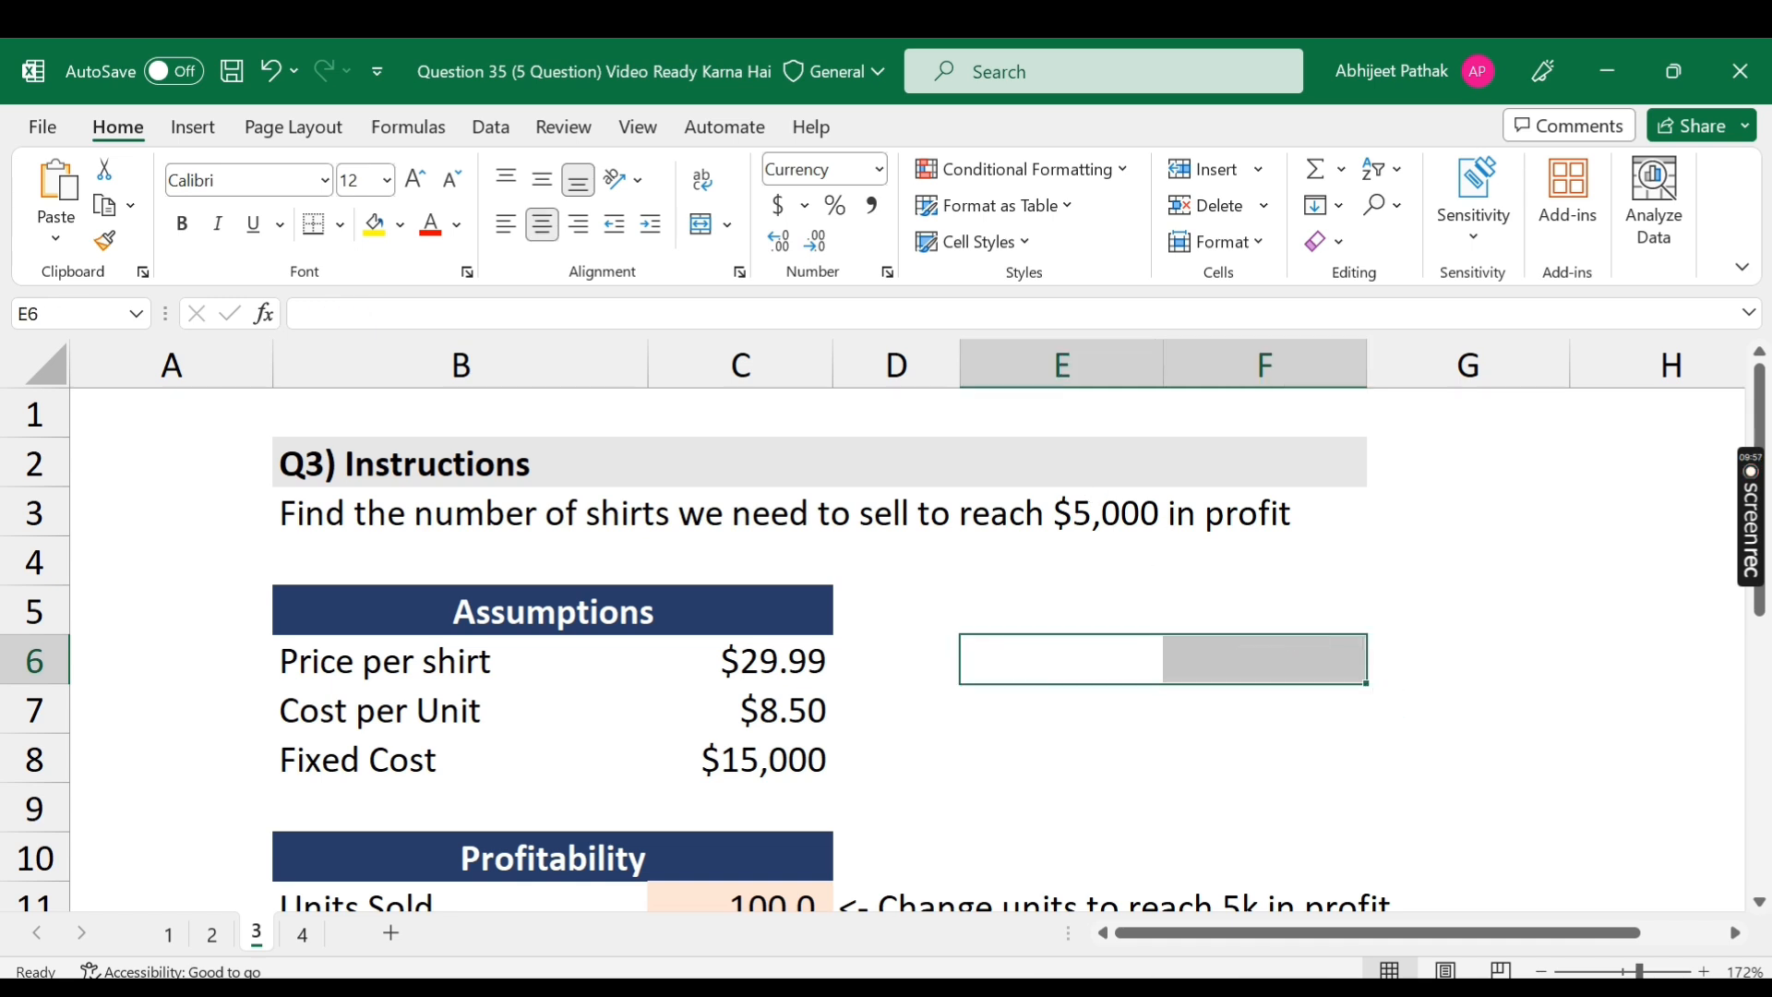
{"action": "left_click", "coordinate": [305, 932]}
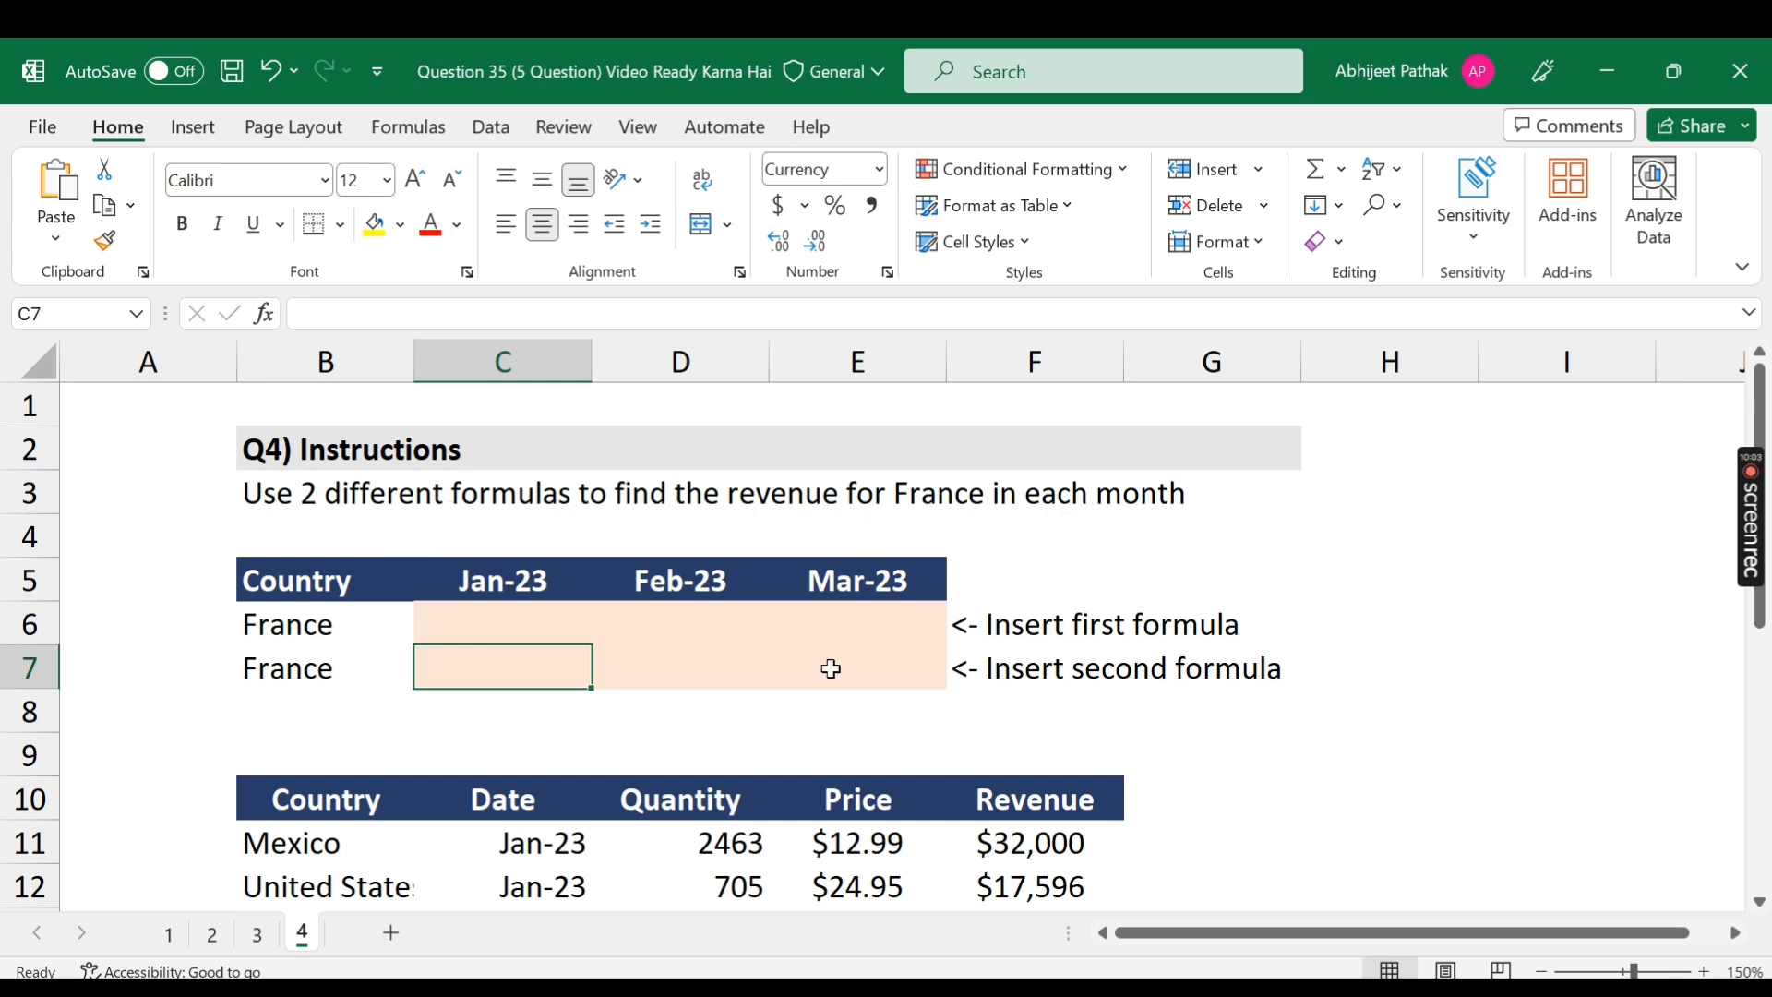
- Examine the empty France revenue cells for each month and the matching France rows and dates in the data table
{"action": "left_click", "coordinate": [499, 622]}
{"action": "left_click", "coordinate": [636, 623]}
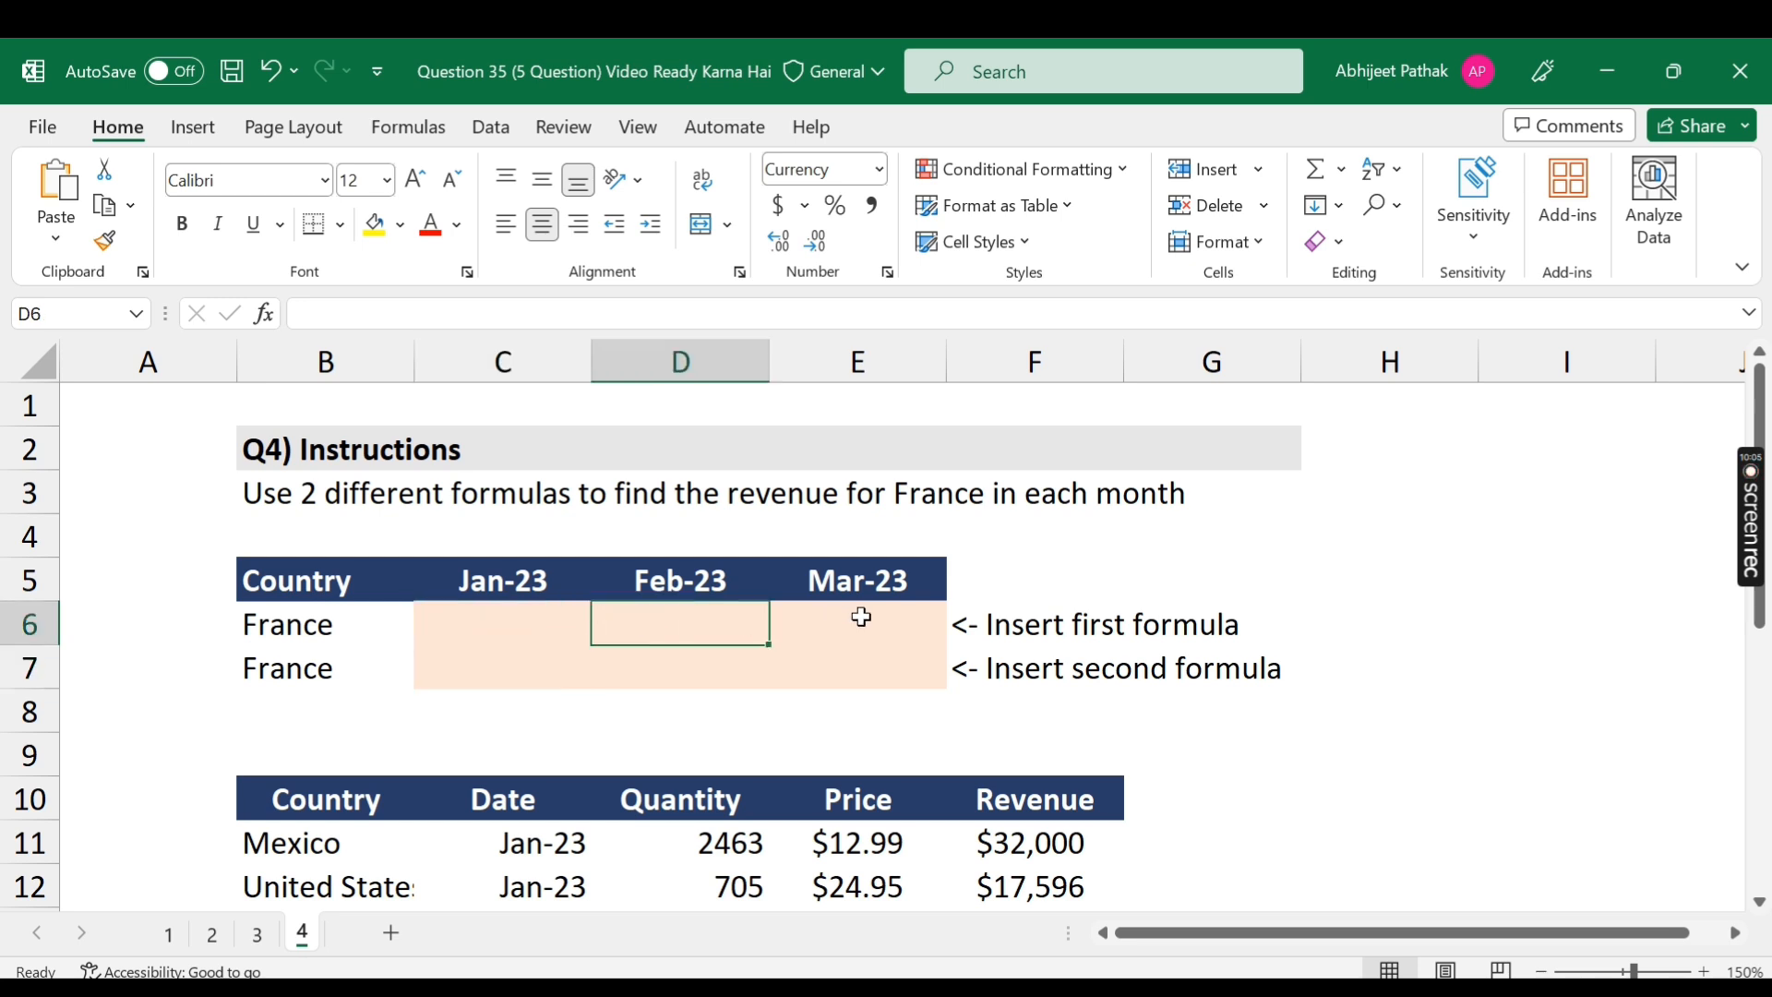
{"action": "left_click", "coordinate": [839, 623]}
{"action": "scroll", "coordinate": [645, 704], "scroll_direction": "down", "scroll_amount": 2}
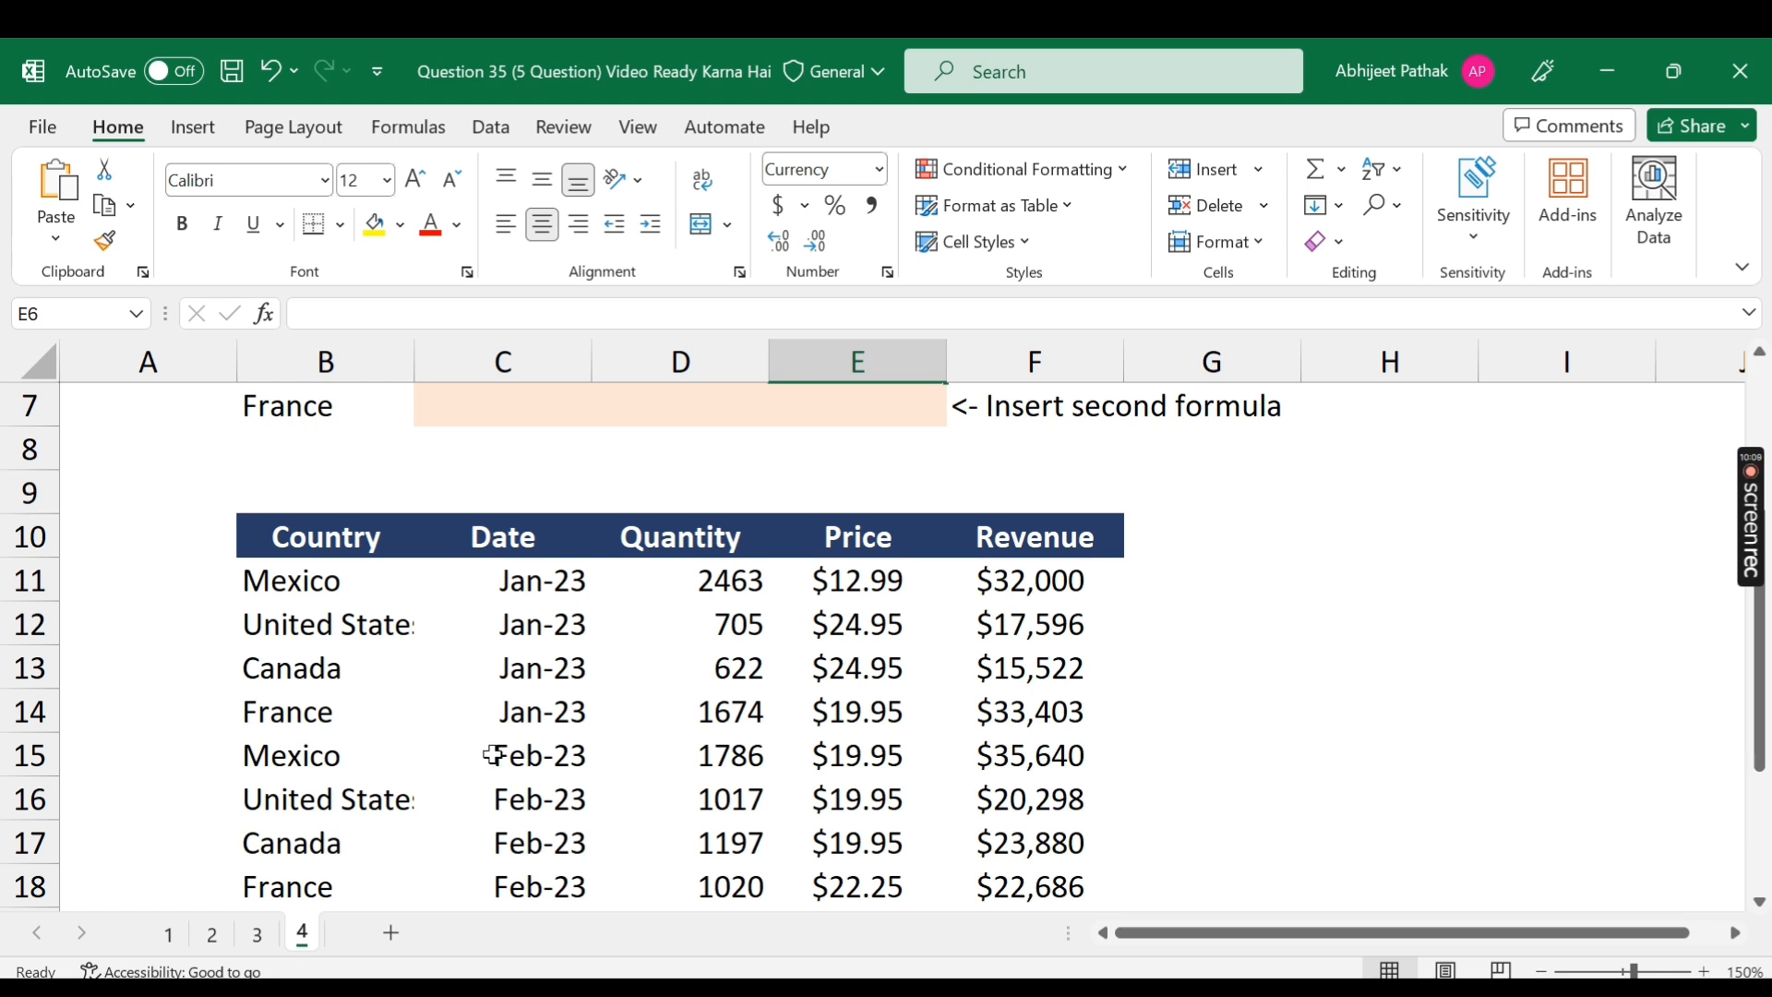
{"action": "scroll", "coordinate": [462, 775], "scroll_direction": "down", "scroll_amount": 2}
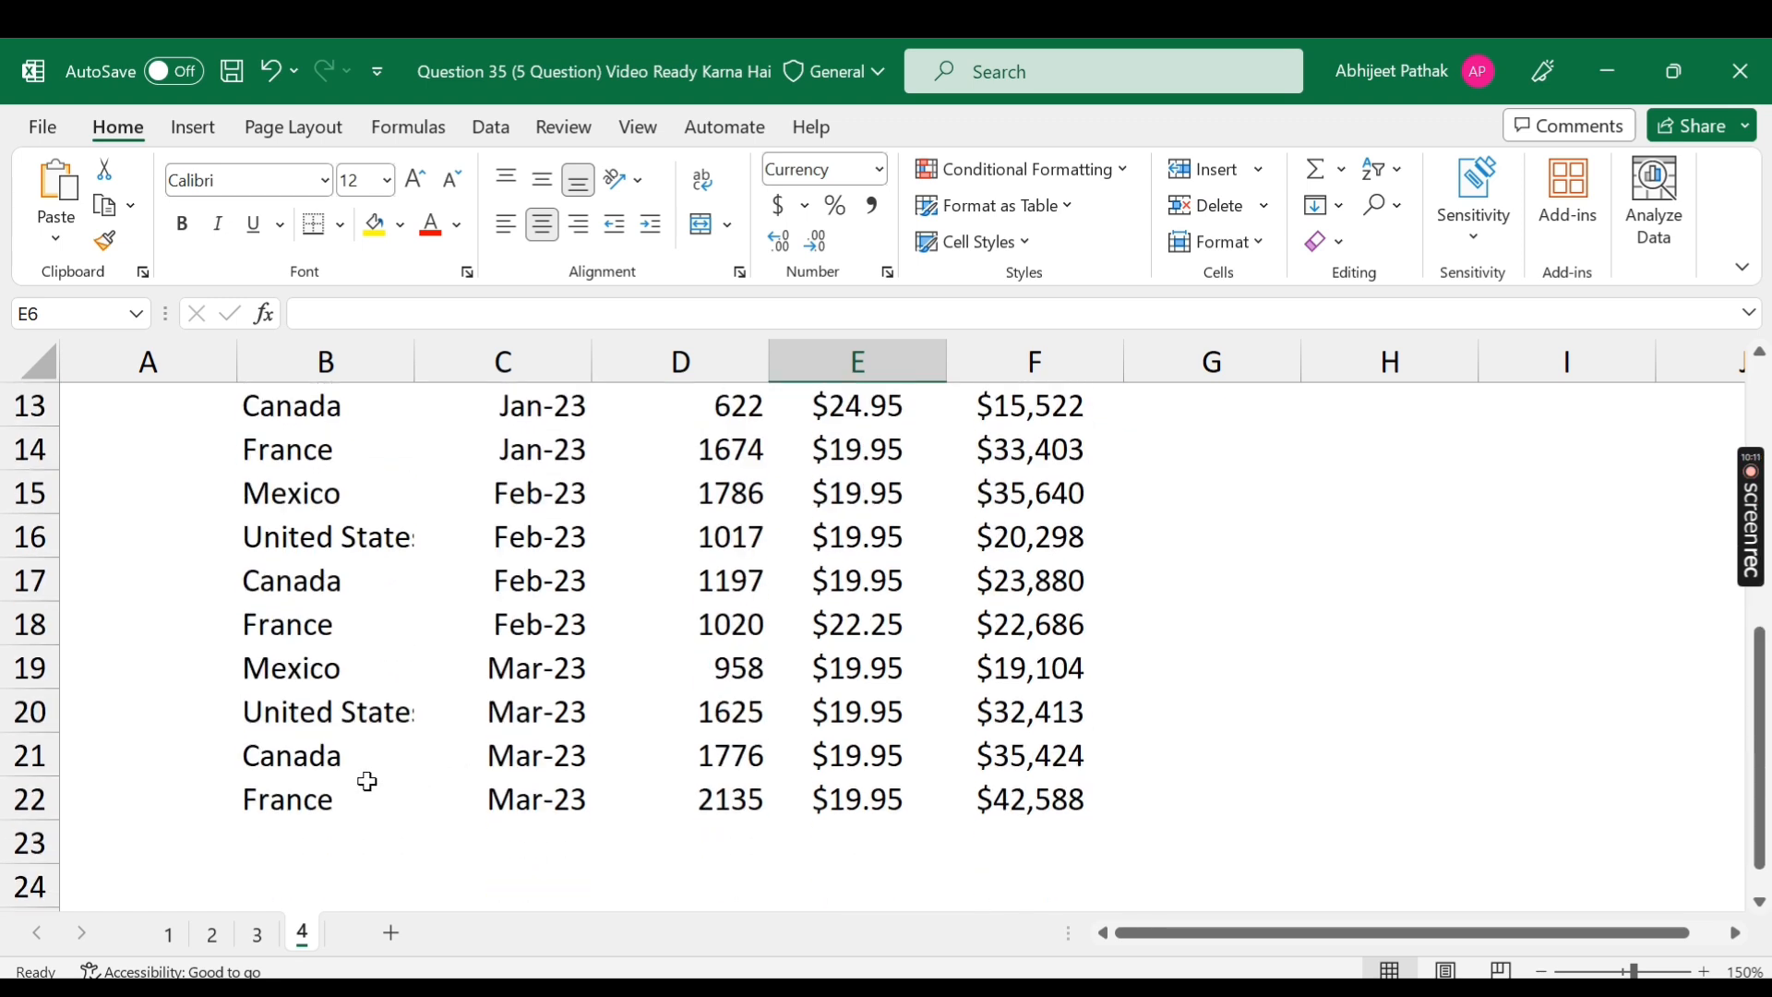
{"action": "scroll", "coordinate": [366, 750], "scroll_direction": "up", "scroll_amount": 4}
{"action": "scroll", "coordinate": [388, 720], "scroll_direction": "down", "scroll_amount": 3}
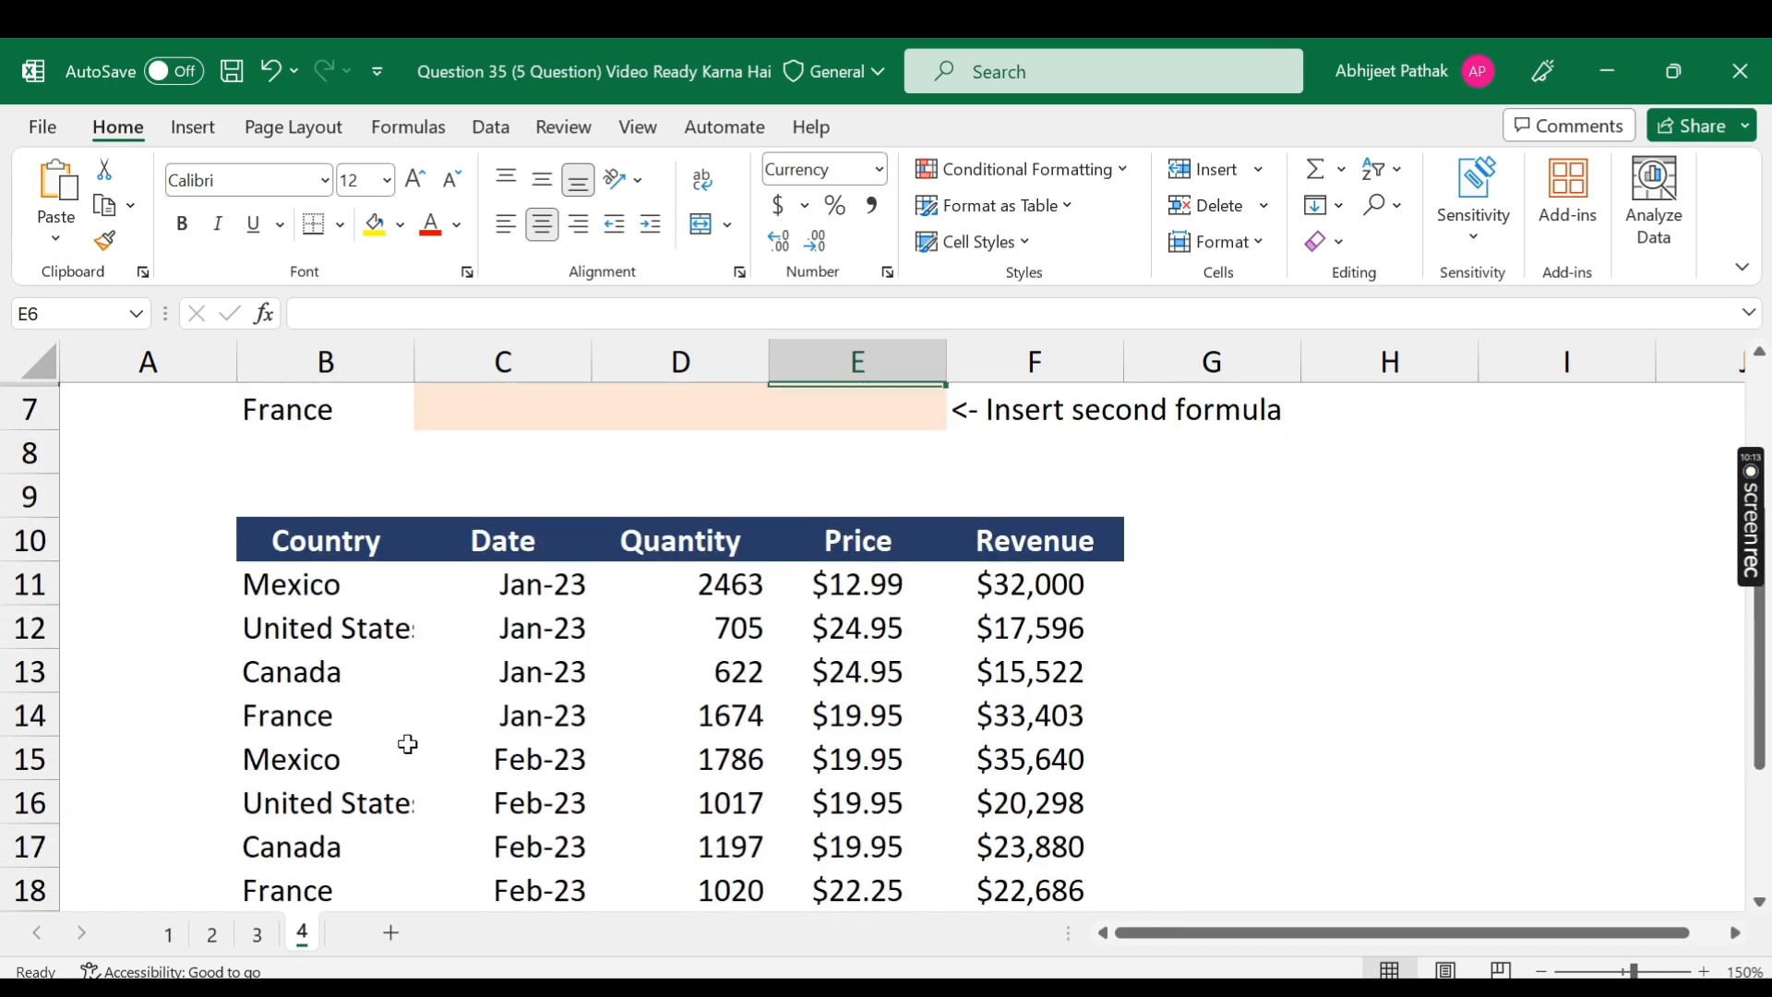
{"action": "scroll", "coordinate": [414, 783], "scroll_direction": "down", "scroll_amount": 1}
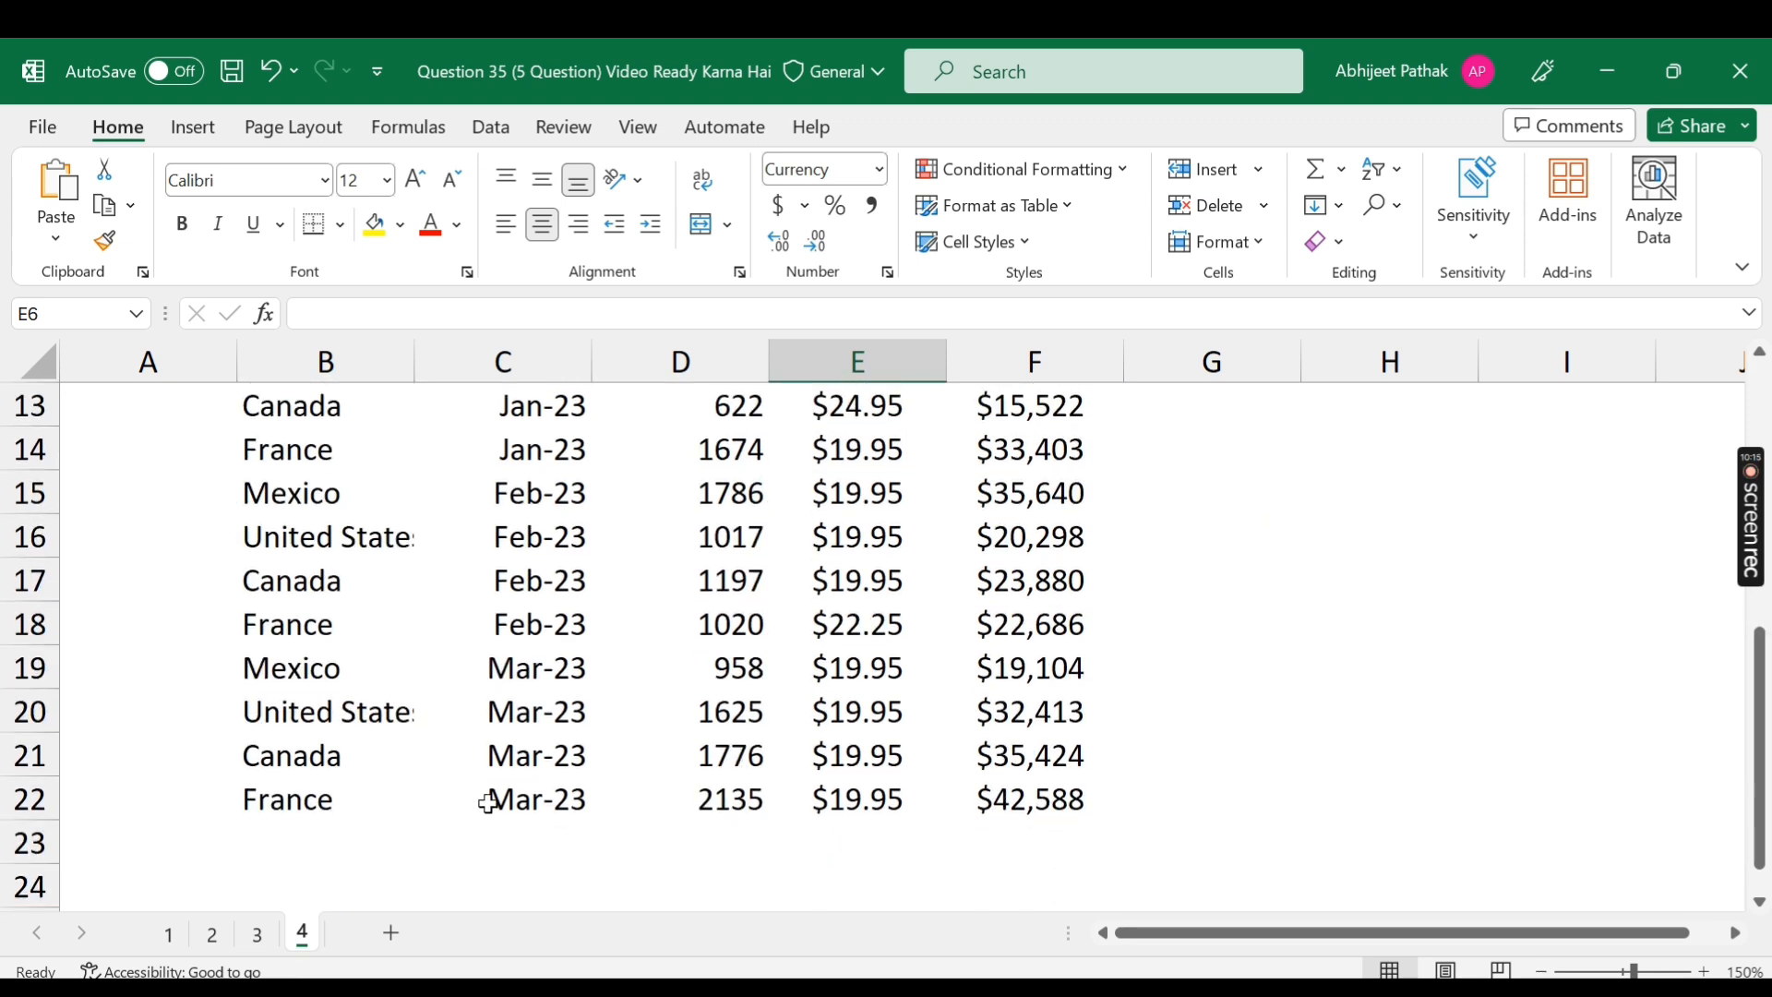
{"action": "left_click", "coordinate": [528, 802]}
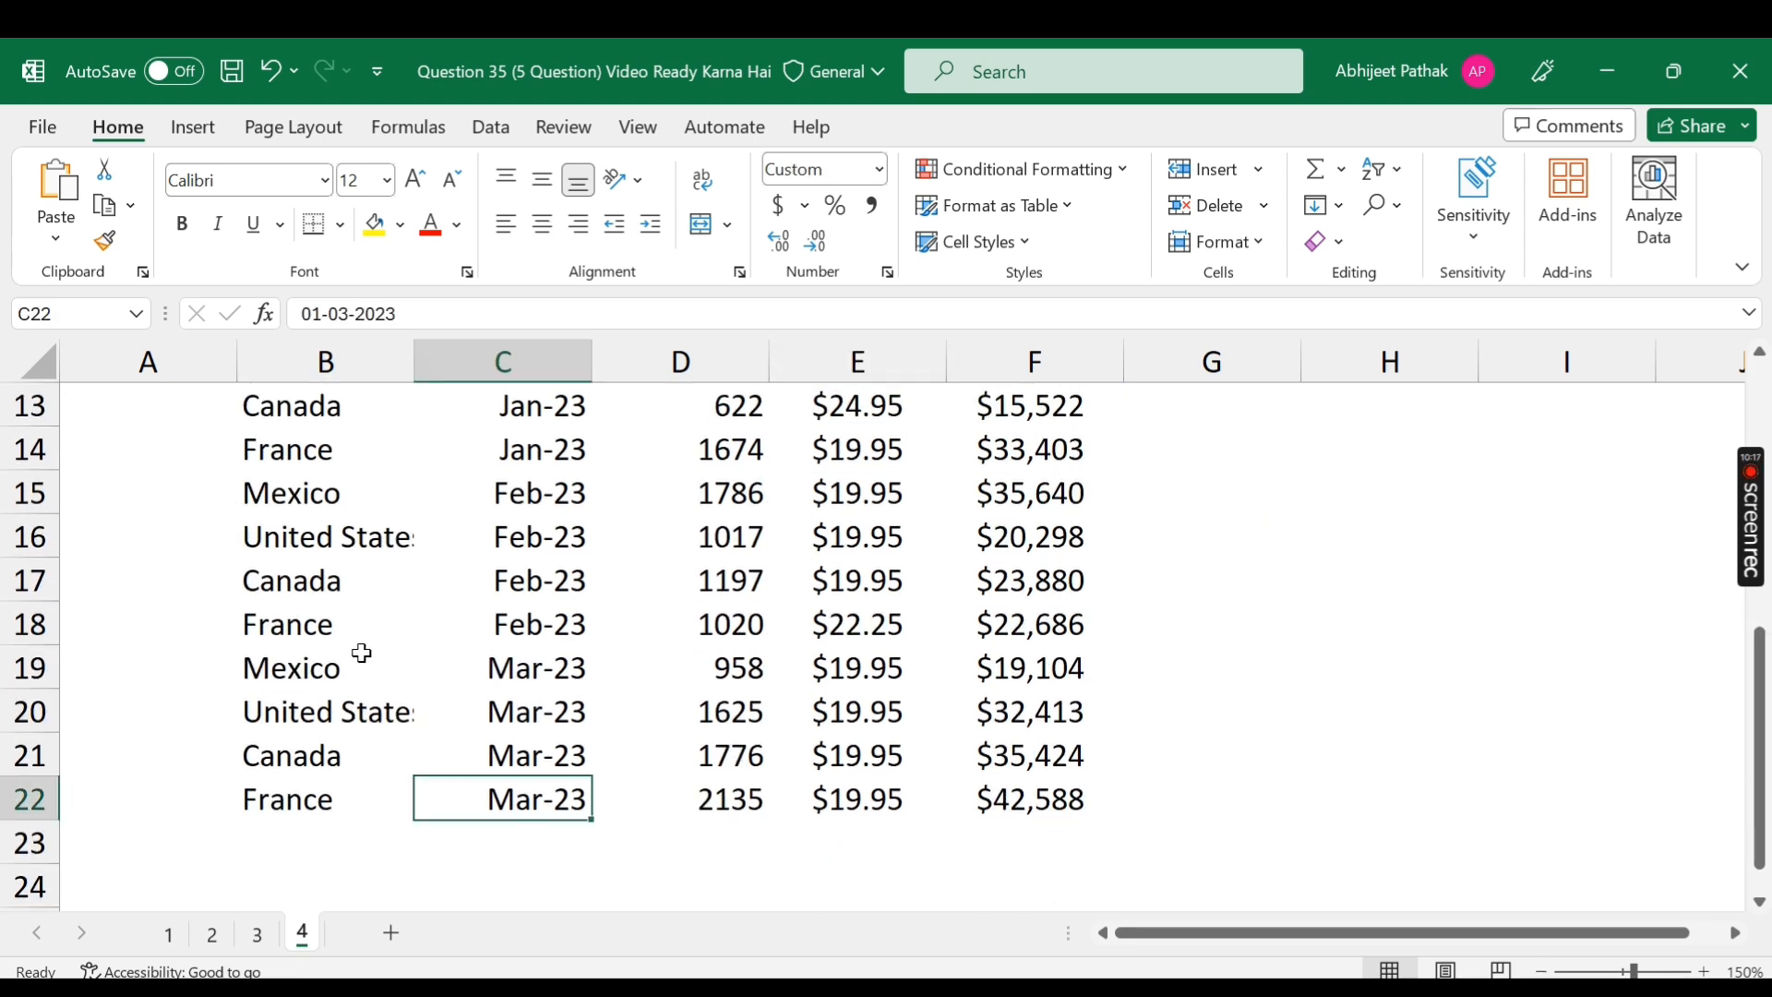
{"action": "left_click", "coordinate": [475, 633]}
{"action": "scroll", "coordinate": [456, 634], "scroll_direction": "up", "scroll_amount": 3}
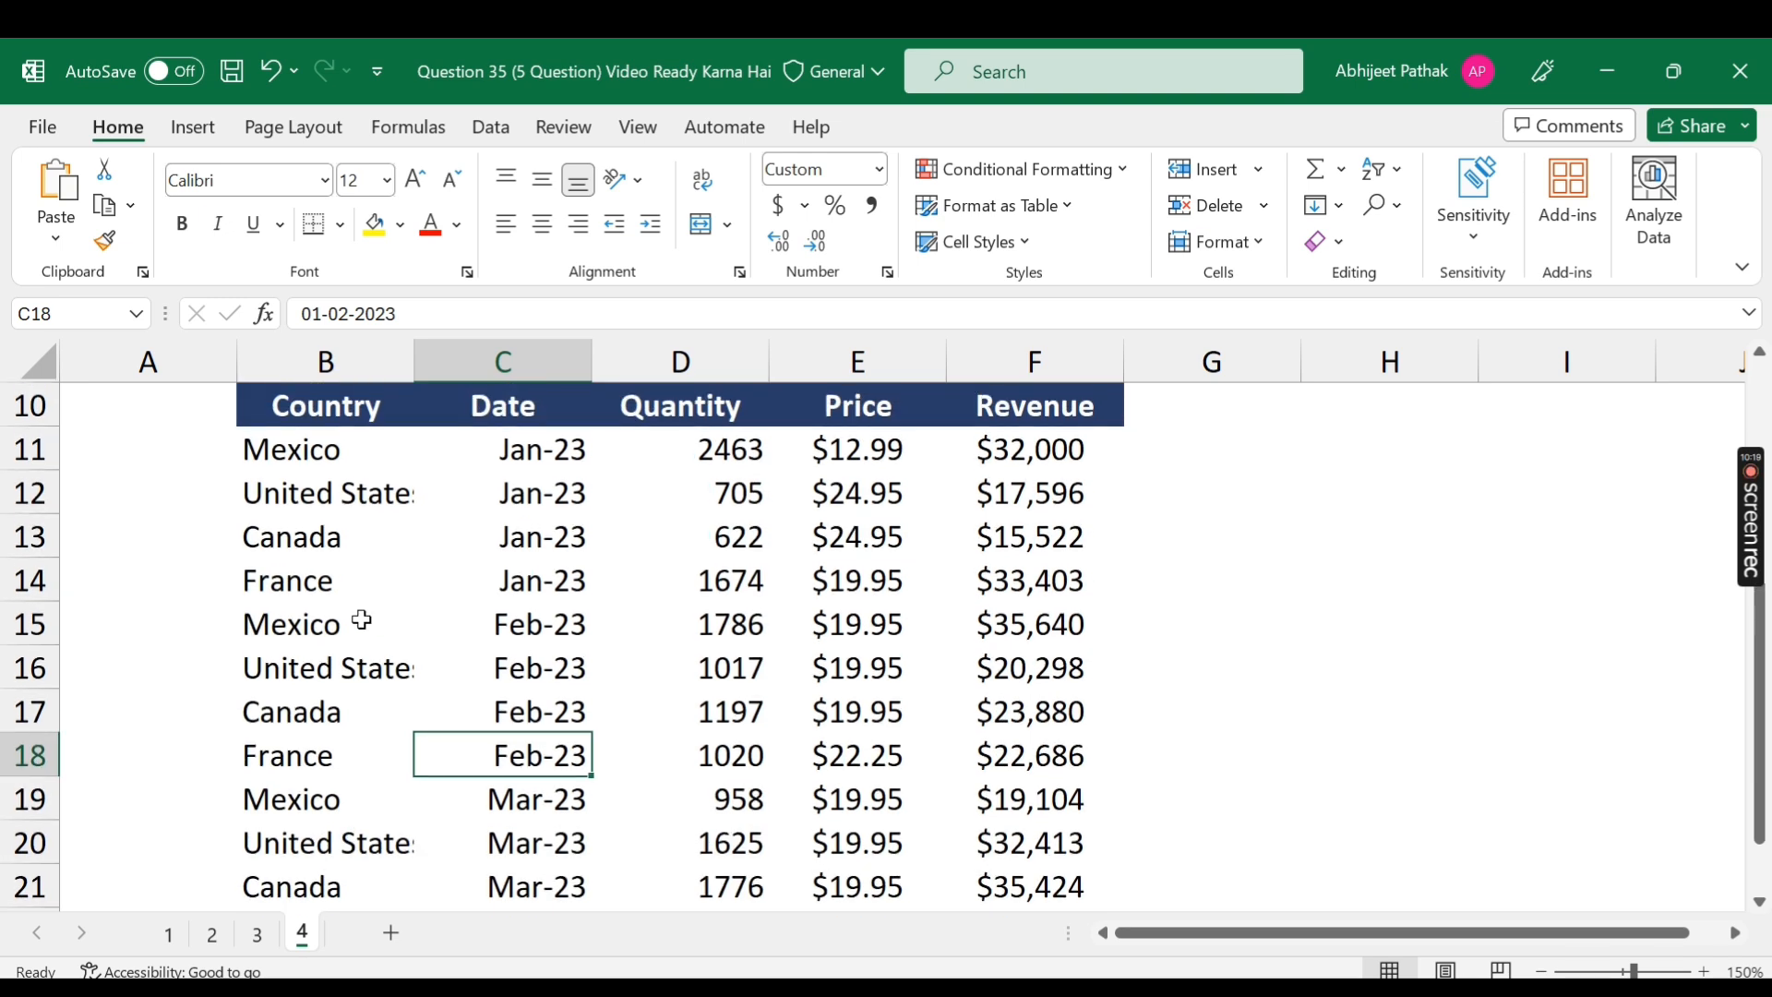
{"action": "left_click", "coordinate": [513, 583]}
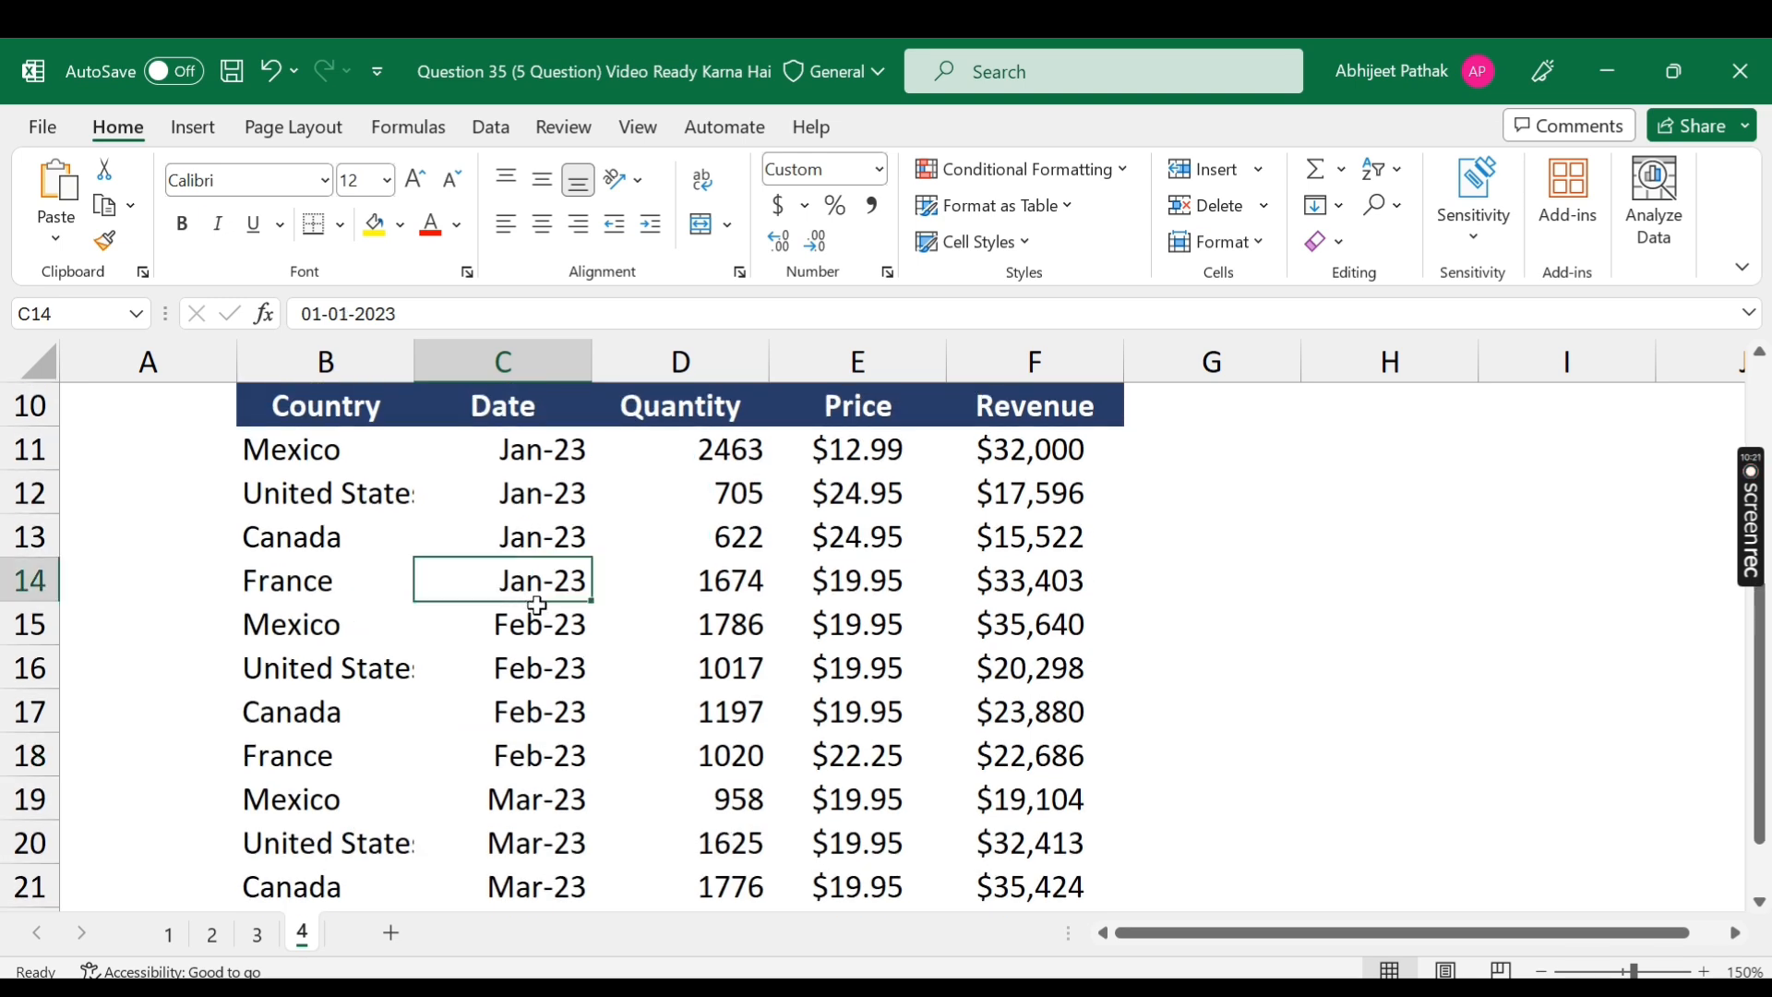
- Start an INDEX formula in C6 with the data table $B$11:$F$22 as its absolute array
{"action": "scroll", "coordinate": [538, 609], "scroll_direction": "up", "scroll_amount": 1}
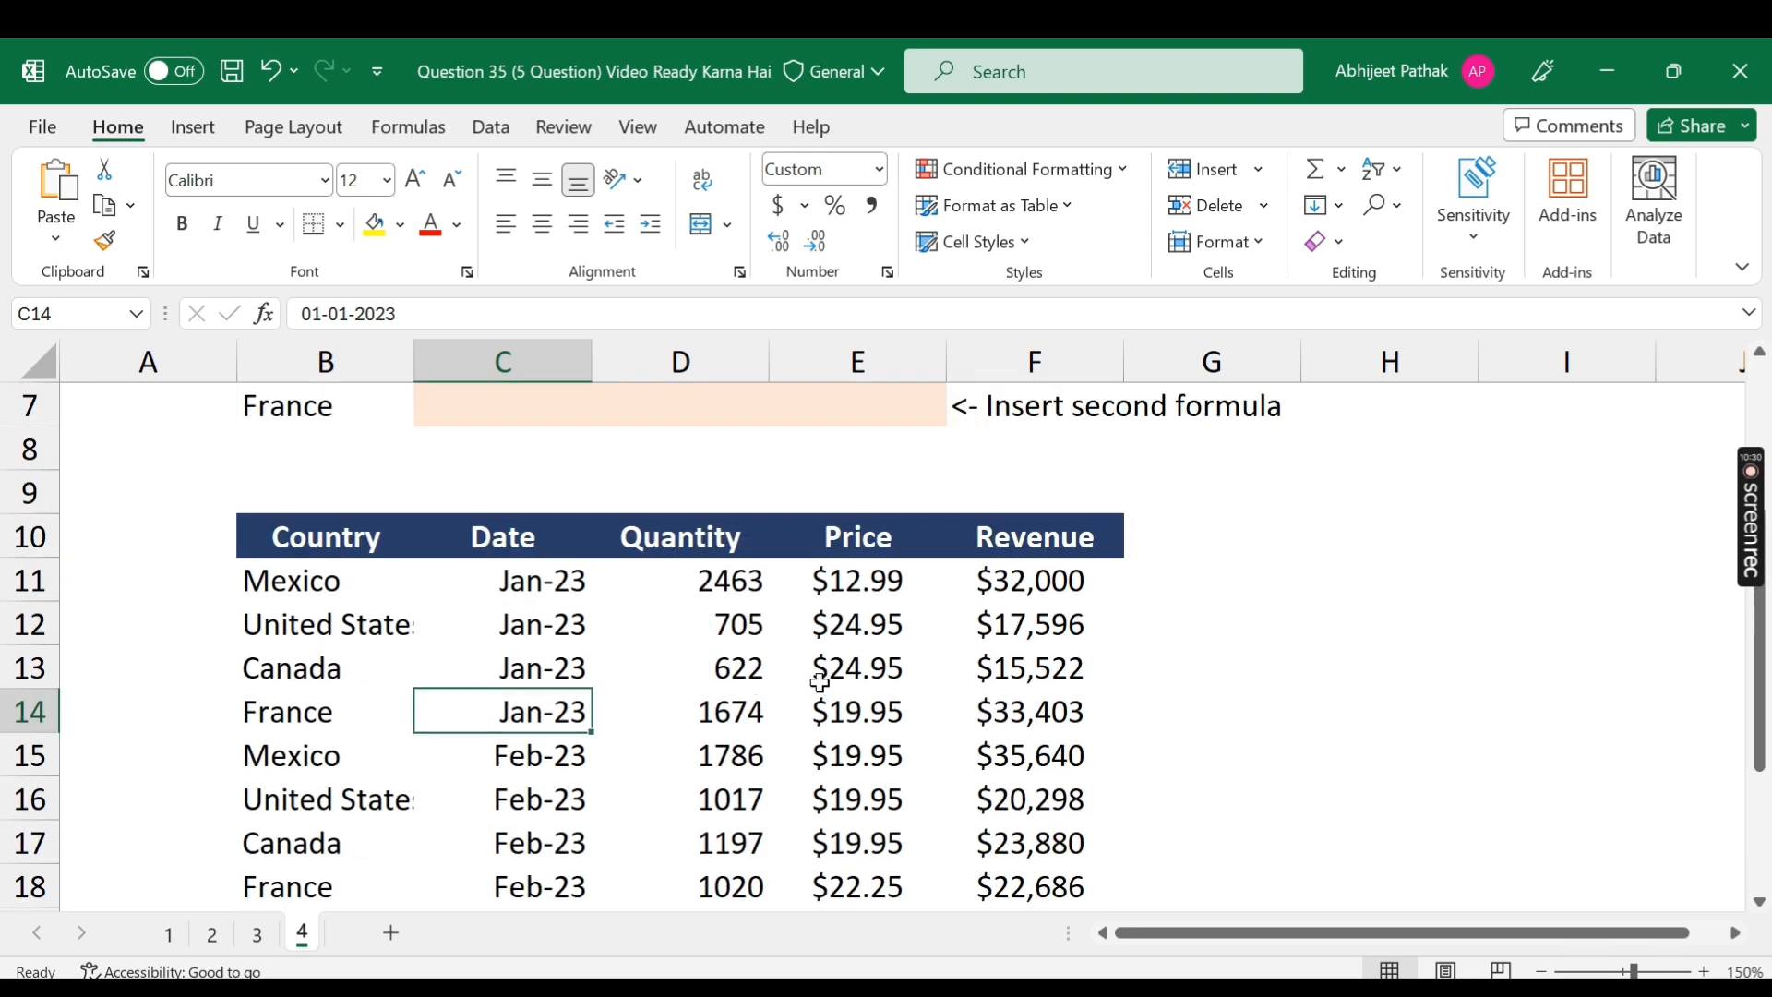
{"action": "scroll", "coordinate": [684, 624], "scroll_direction": "up", "scroll_amount": 2}
{"action": "left_click", "coordinate": [492, 615]}
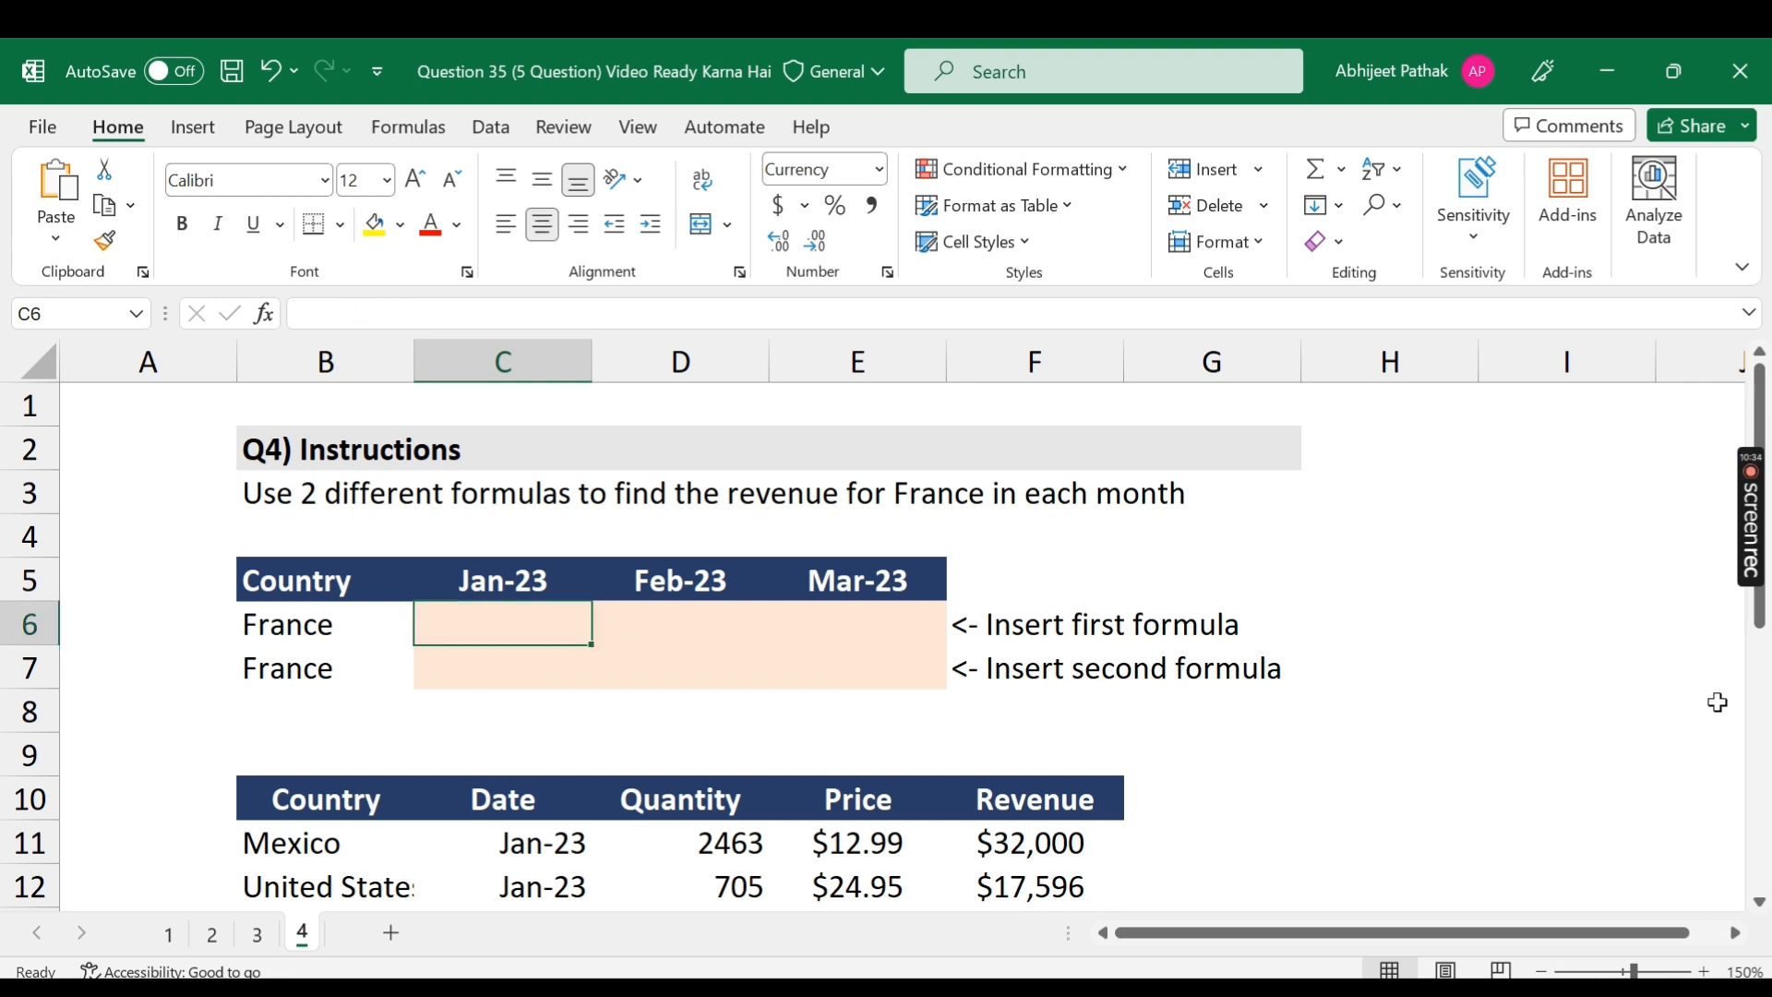
{"action": "type", "text": "=inde"}
{"action": "key", "text": "Tab"}
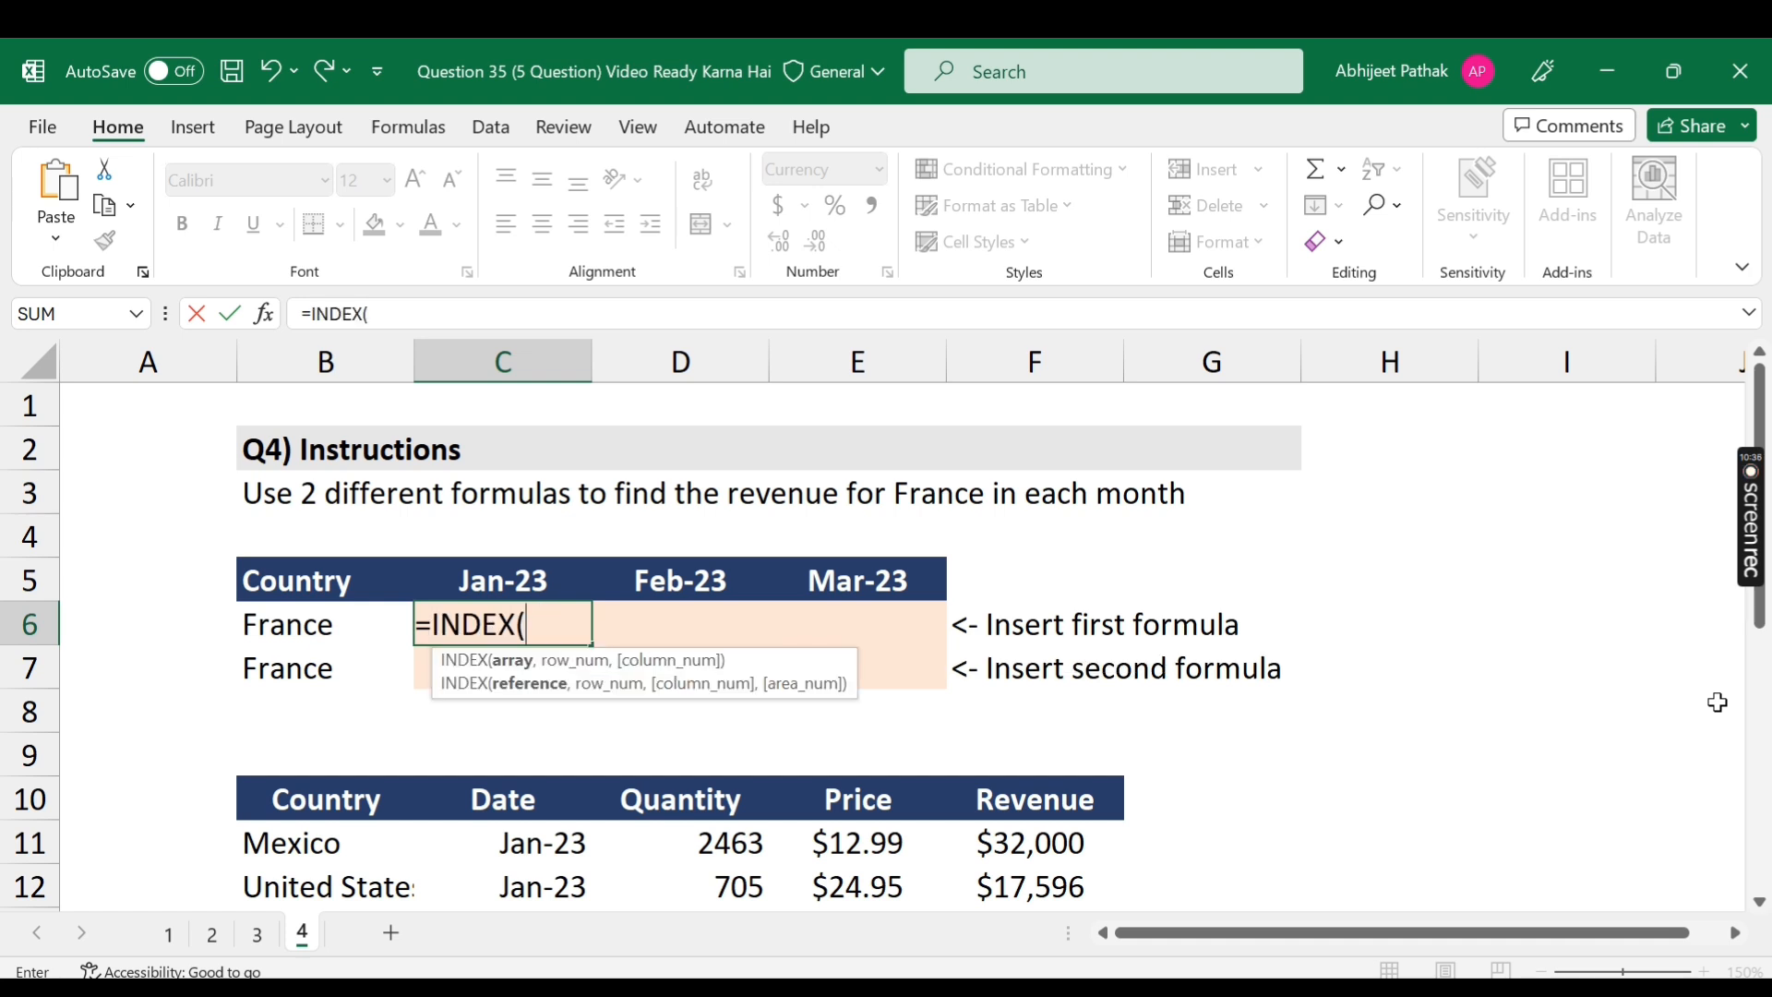
{"action": "scroll", "coordinate": [556, 720], "scroll_direction": "down", "scroll_amount": 2}
{"action": "left_click_drag", "start_coordinate": [318, 578], "coordinate": [1025, 842]}
{"action": "key", "text": "F4"}
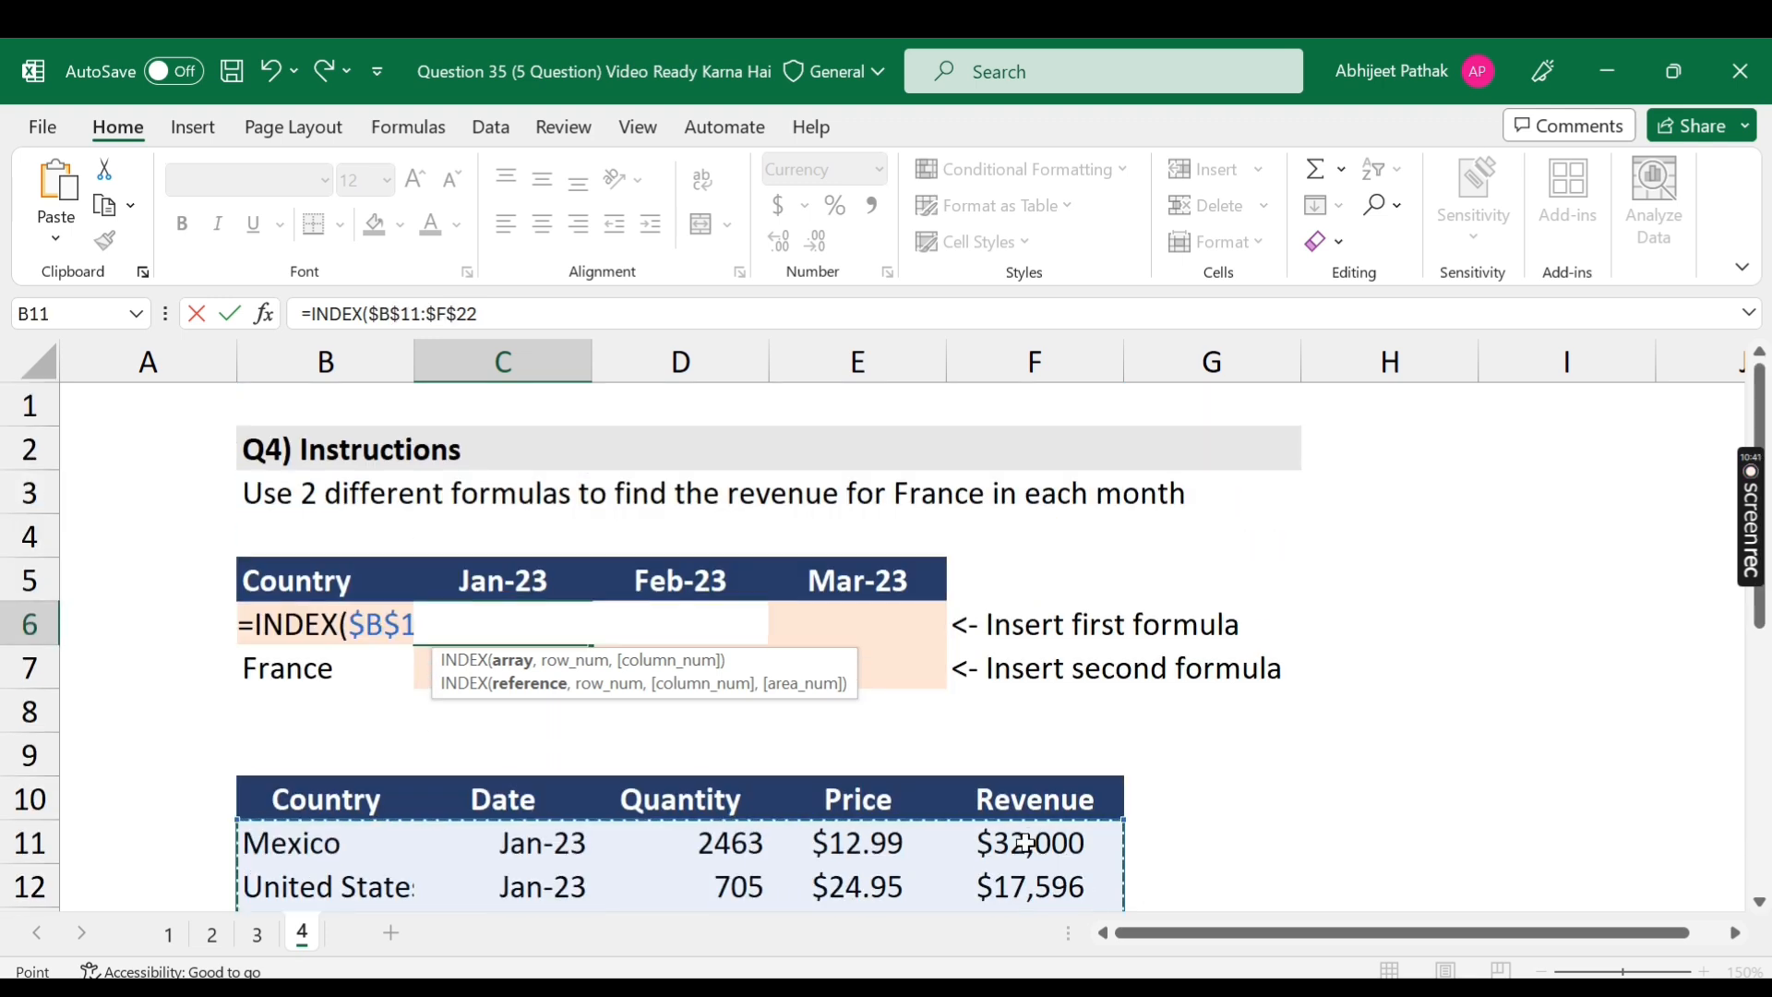
{"action": "type", "text": ","}
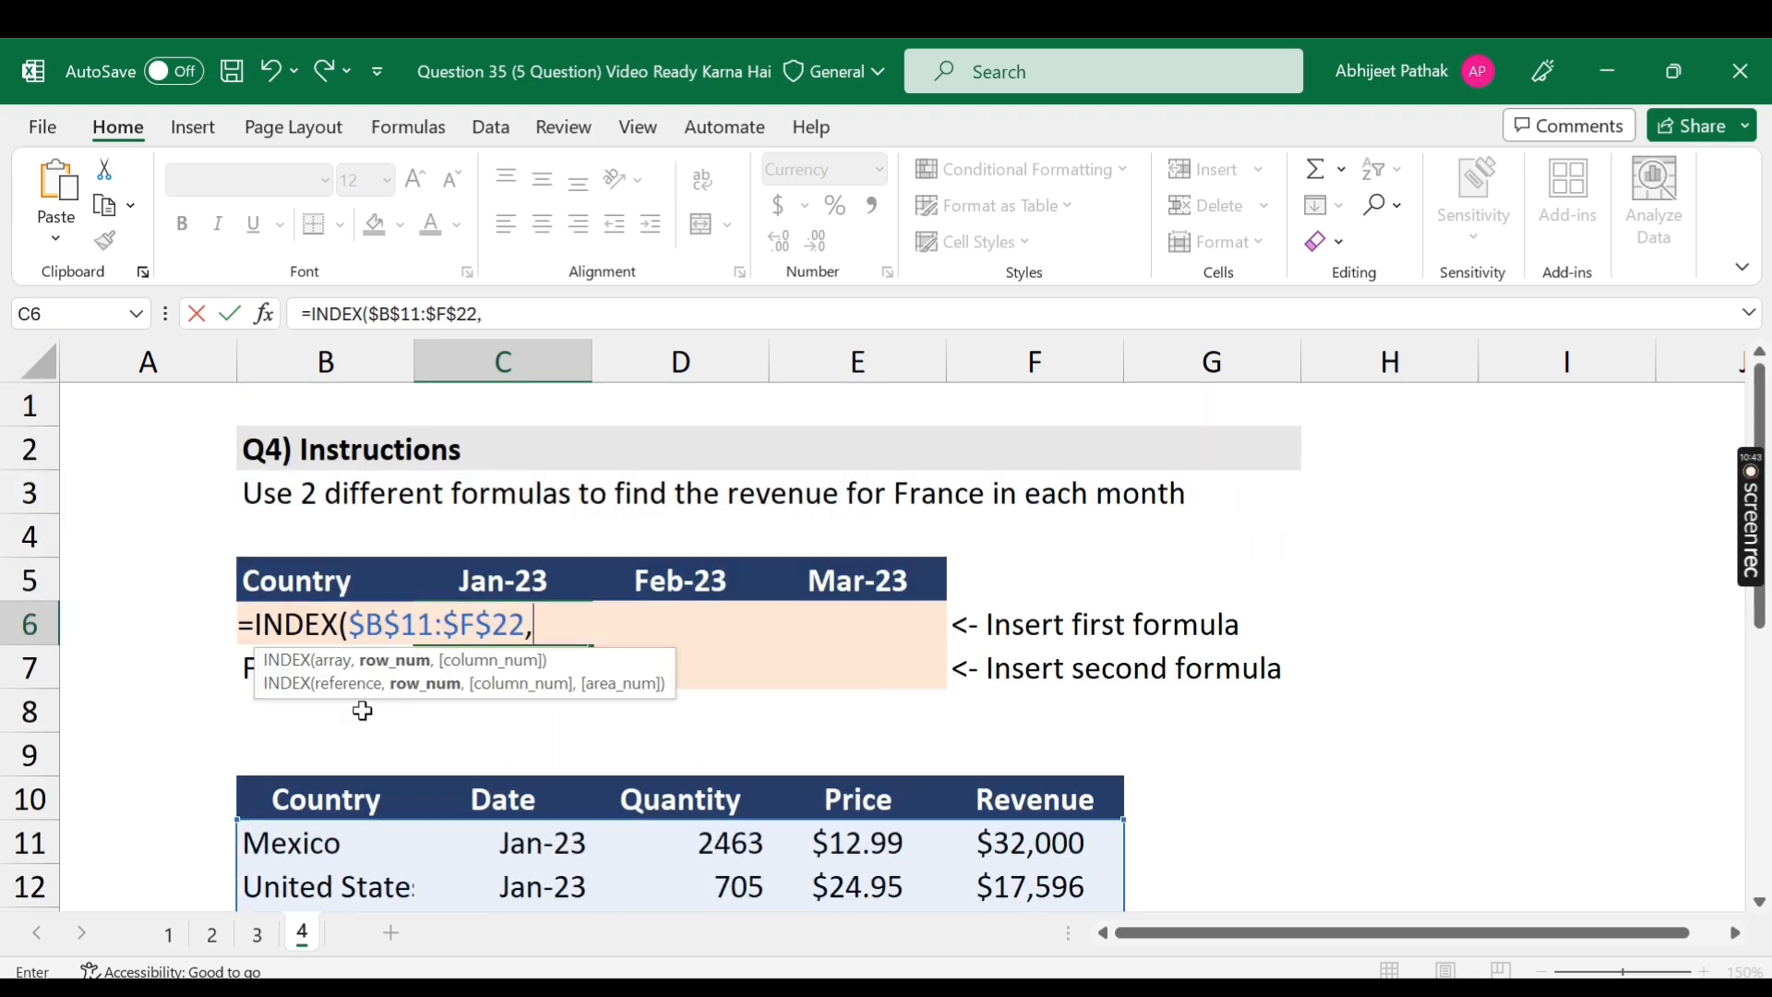
{"action": "left_click", "coordinate": [228, 620]}
{"action": "key", "text": "Right"}
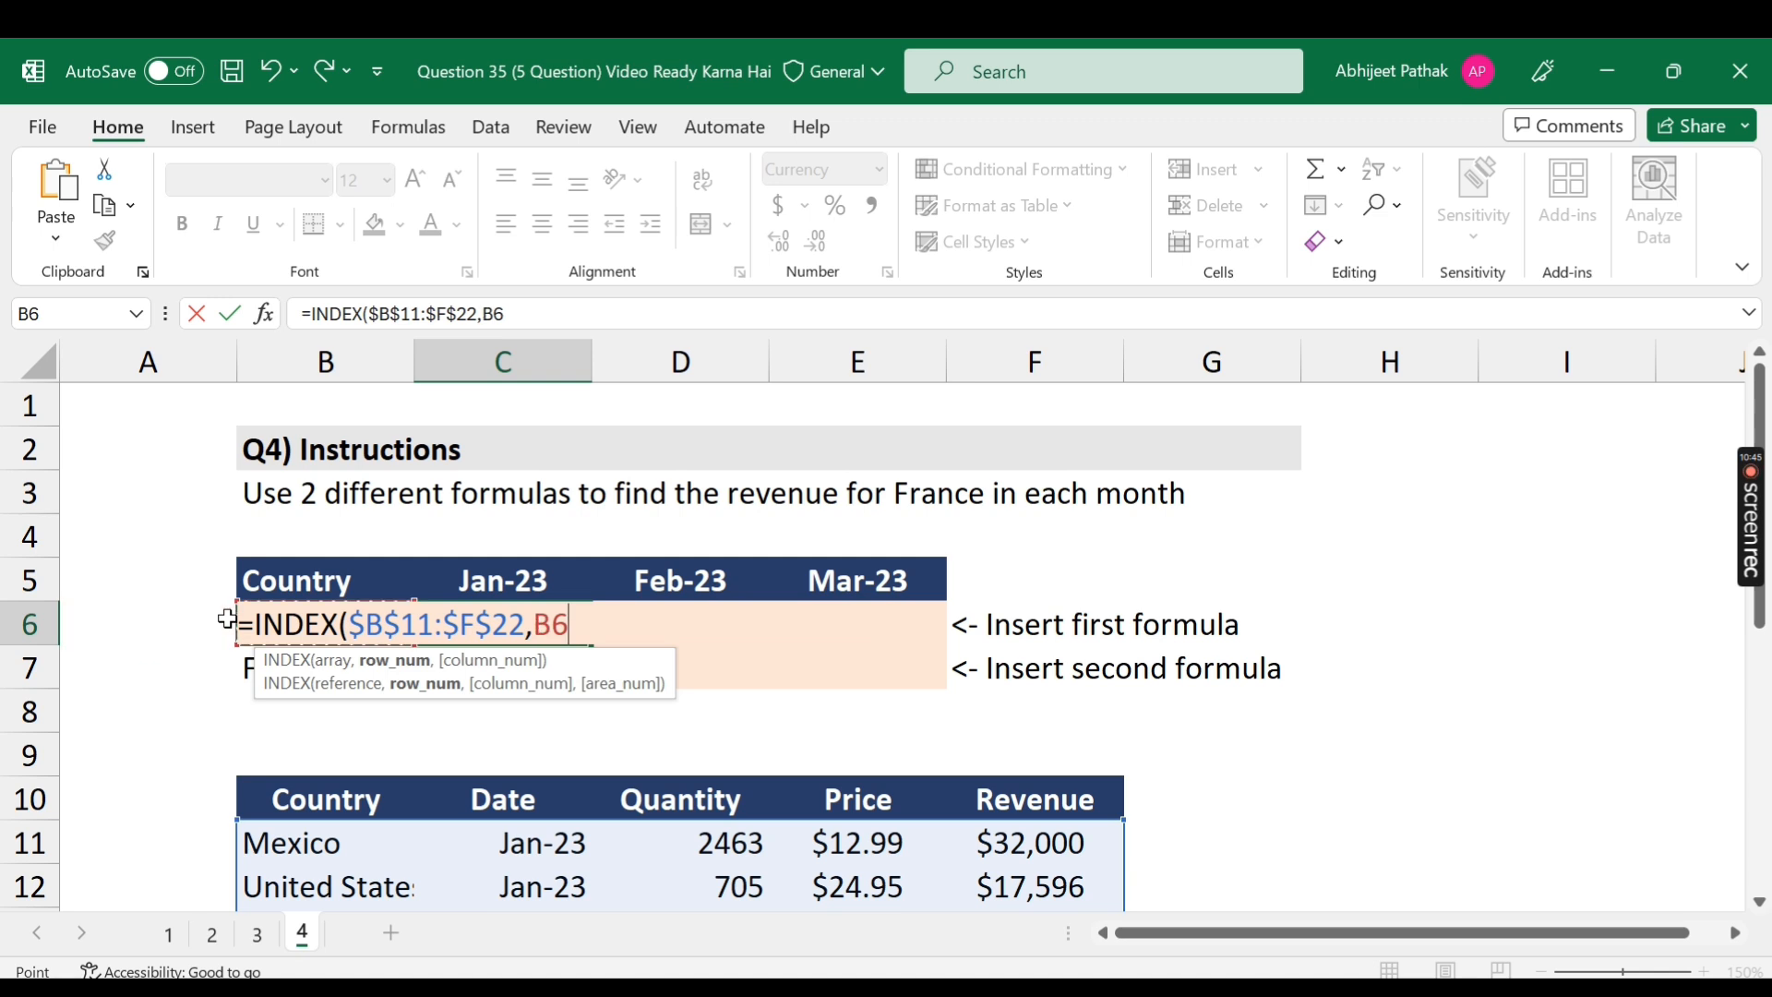
{"action": "key", "text": "BackSpace"}
{"action": "key", "text": "BackSpace"}
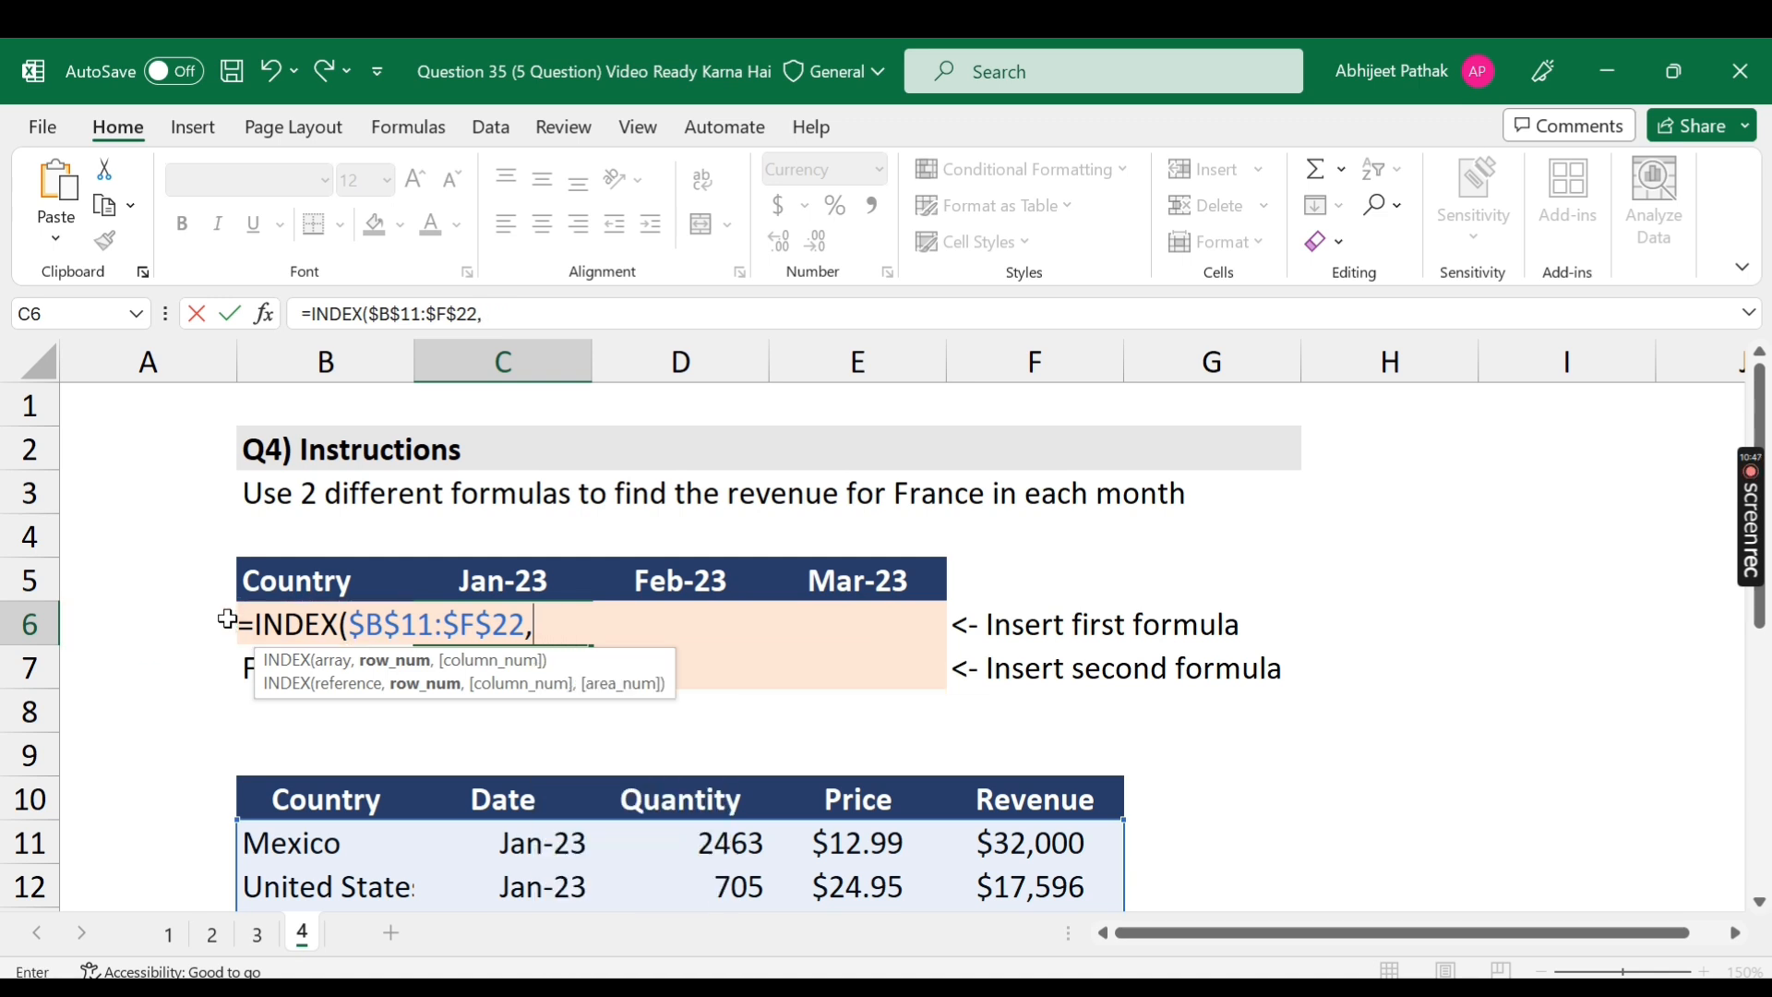
- Nest a MATCH function as the row number, with $B6&C5 as the combined country and month lookup value
{"action": "type", "text": "match("}
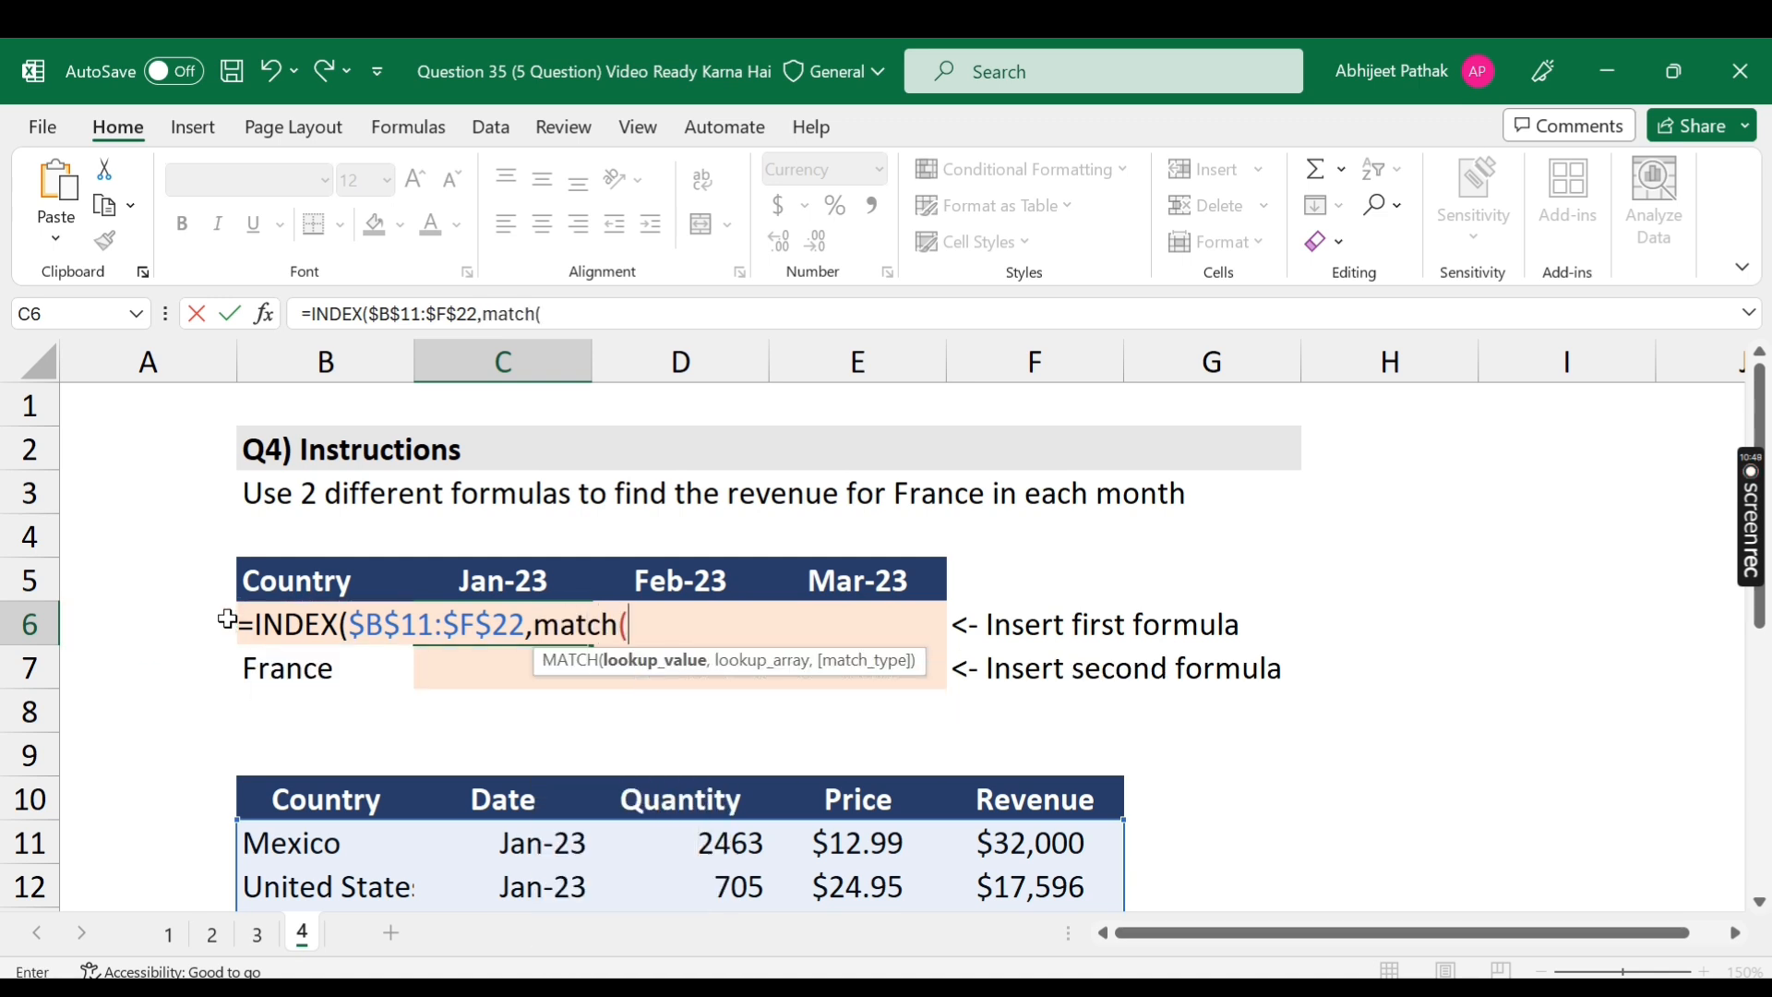
{"action": "left_click", "coordinate": [223, 618]}
{"action": "key", "text": "Right"}
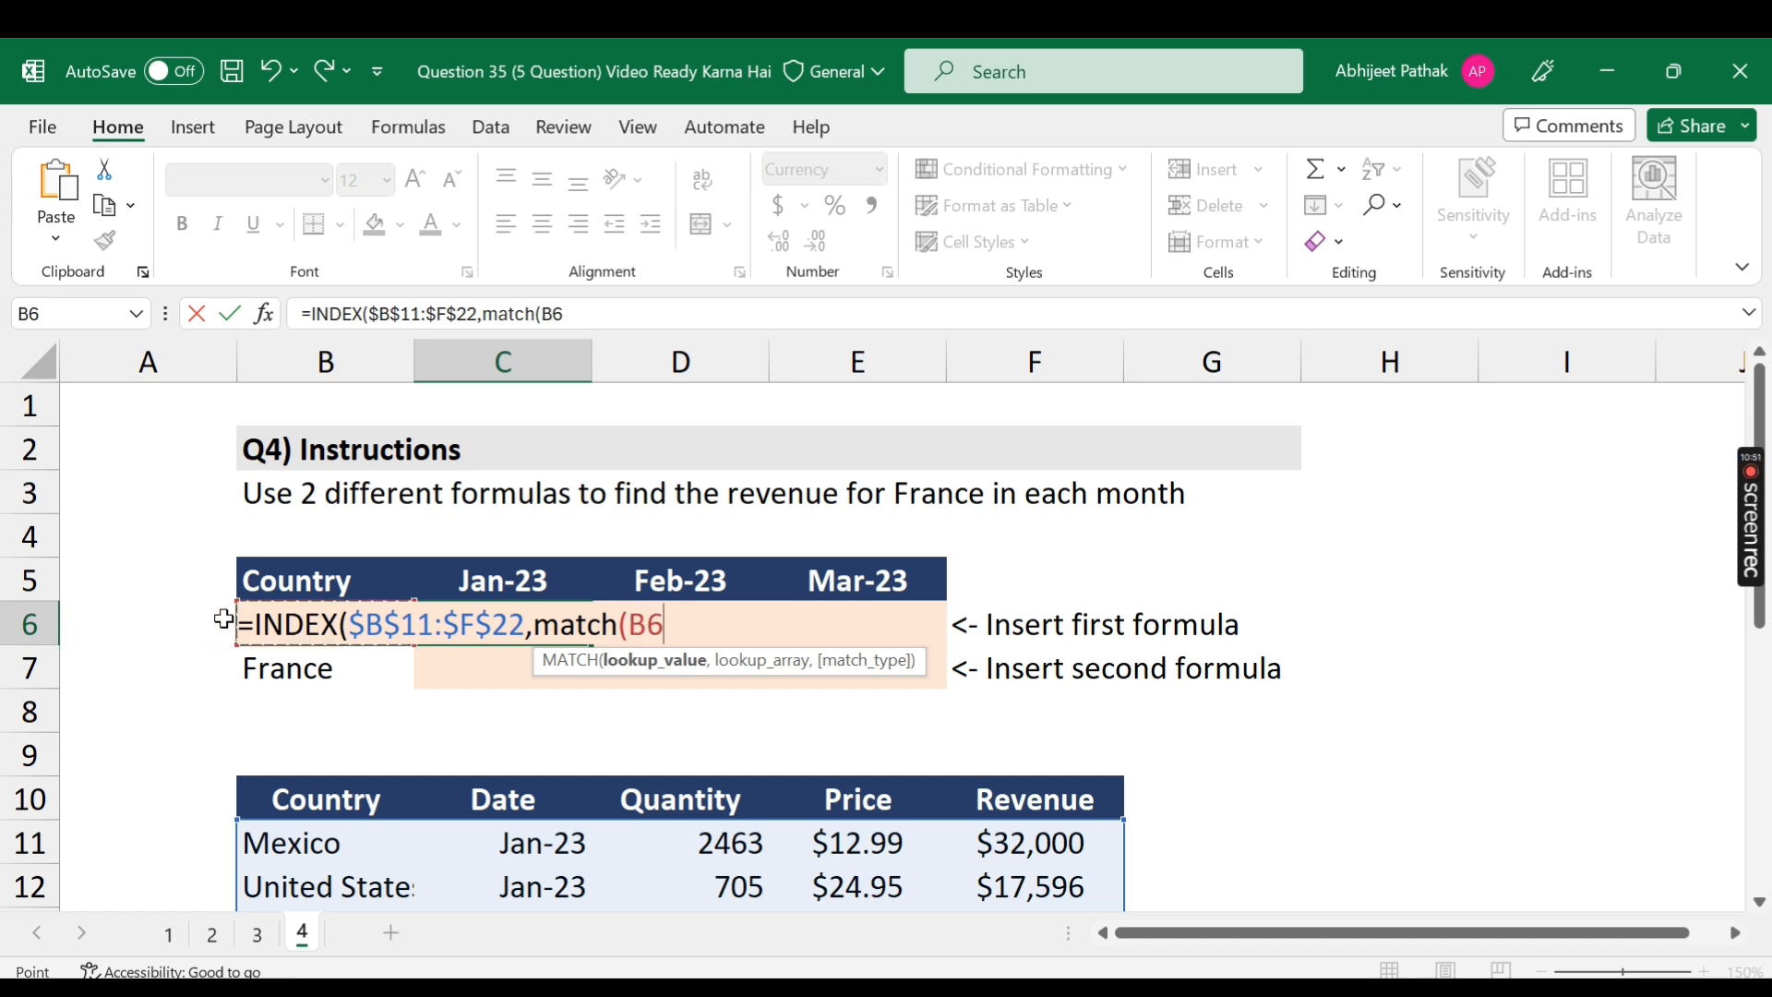
{"action": "type", "text": "&"}
{"action": "left_click", "coordinate": [508, 588]}
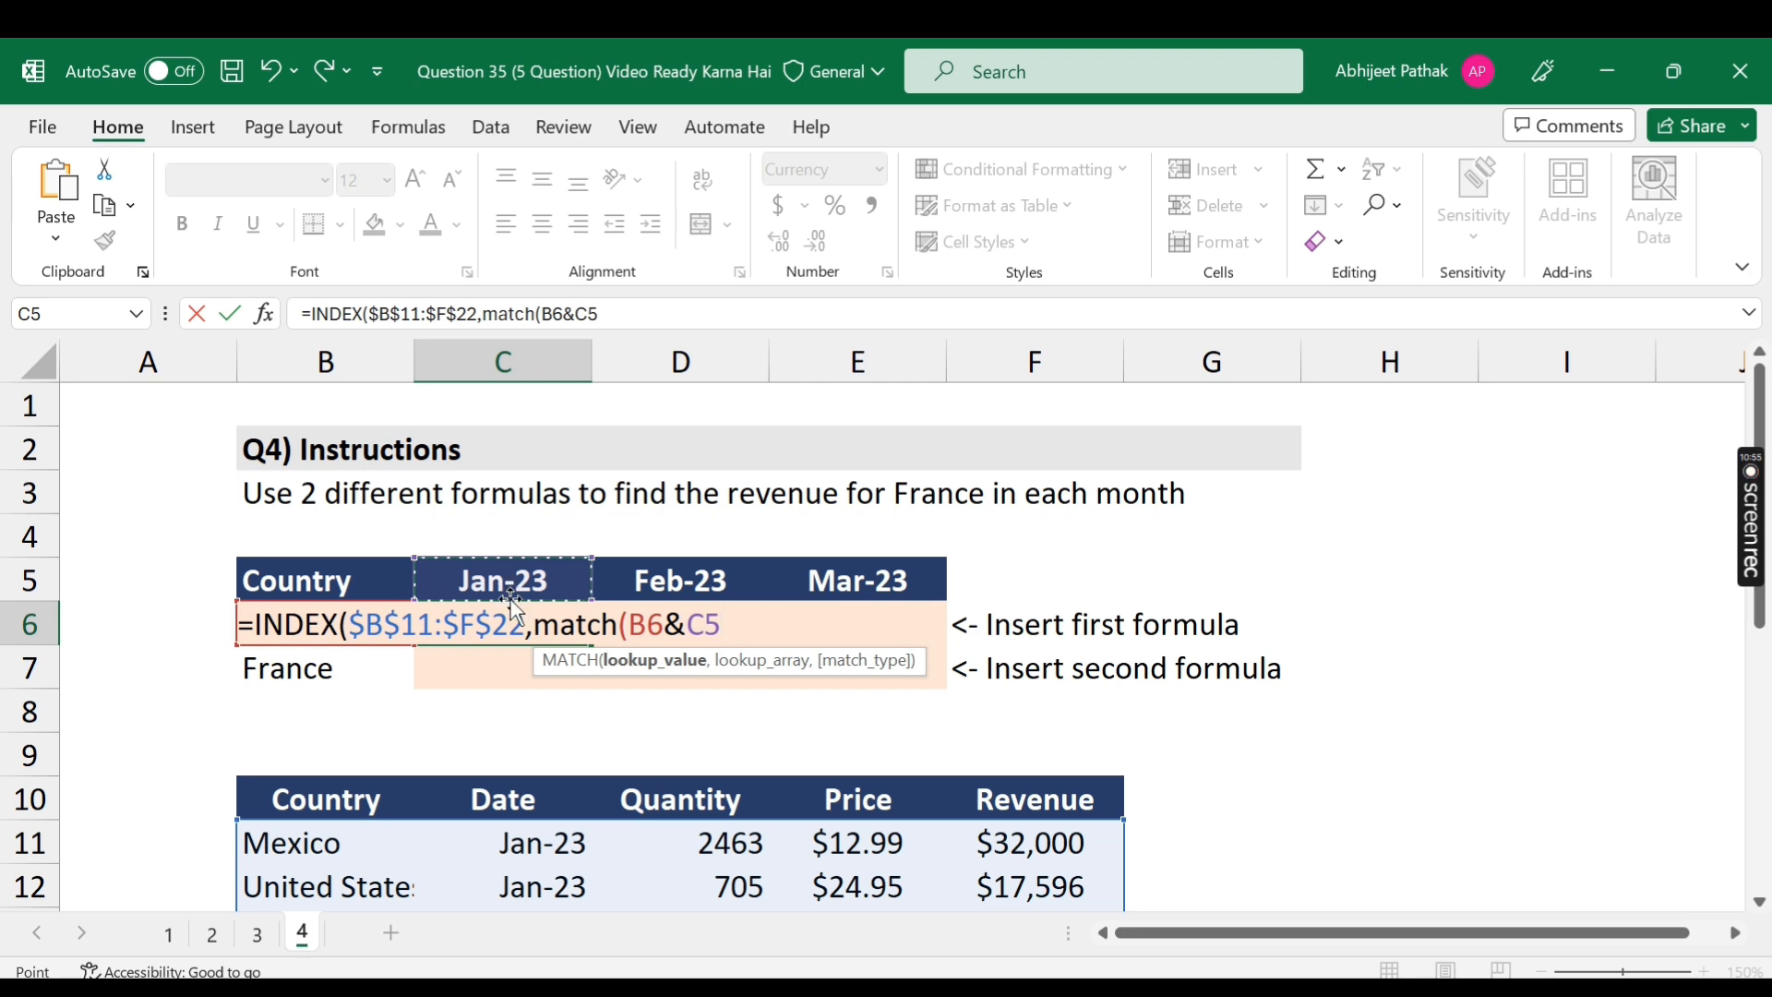
{"action": "left_click", "coordinate": [633, 625]}
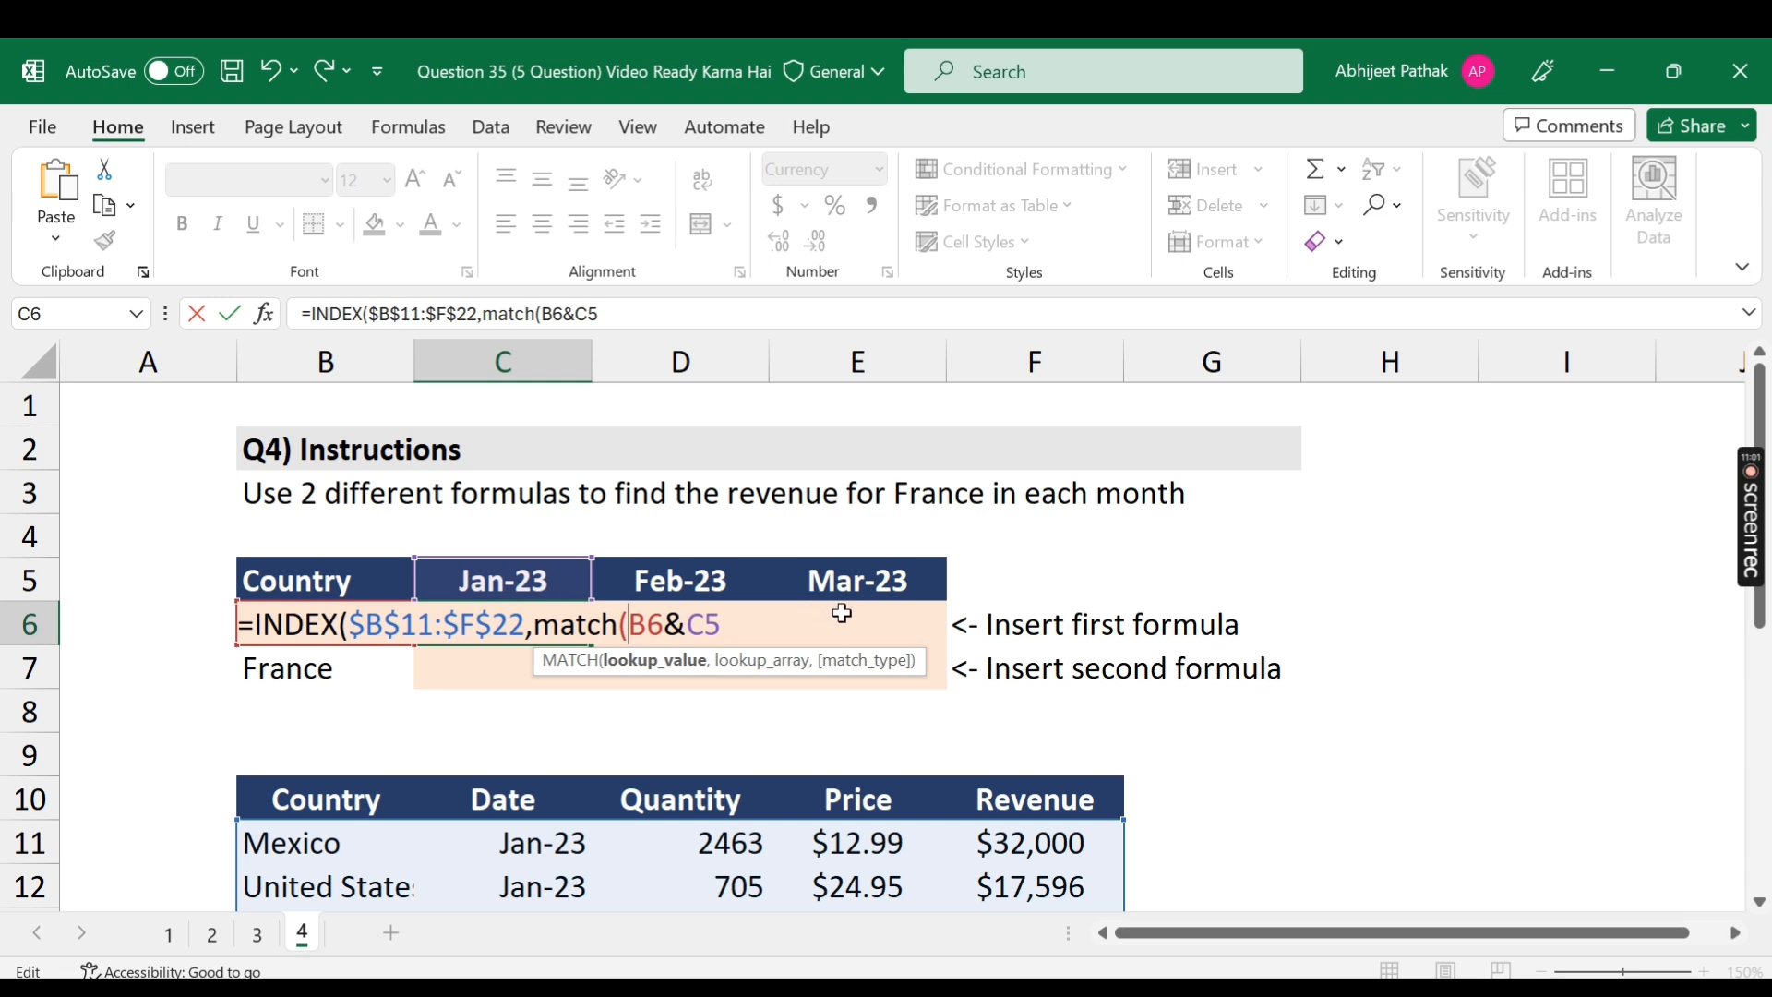
{"action": "type", "text": "$22"}
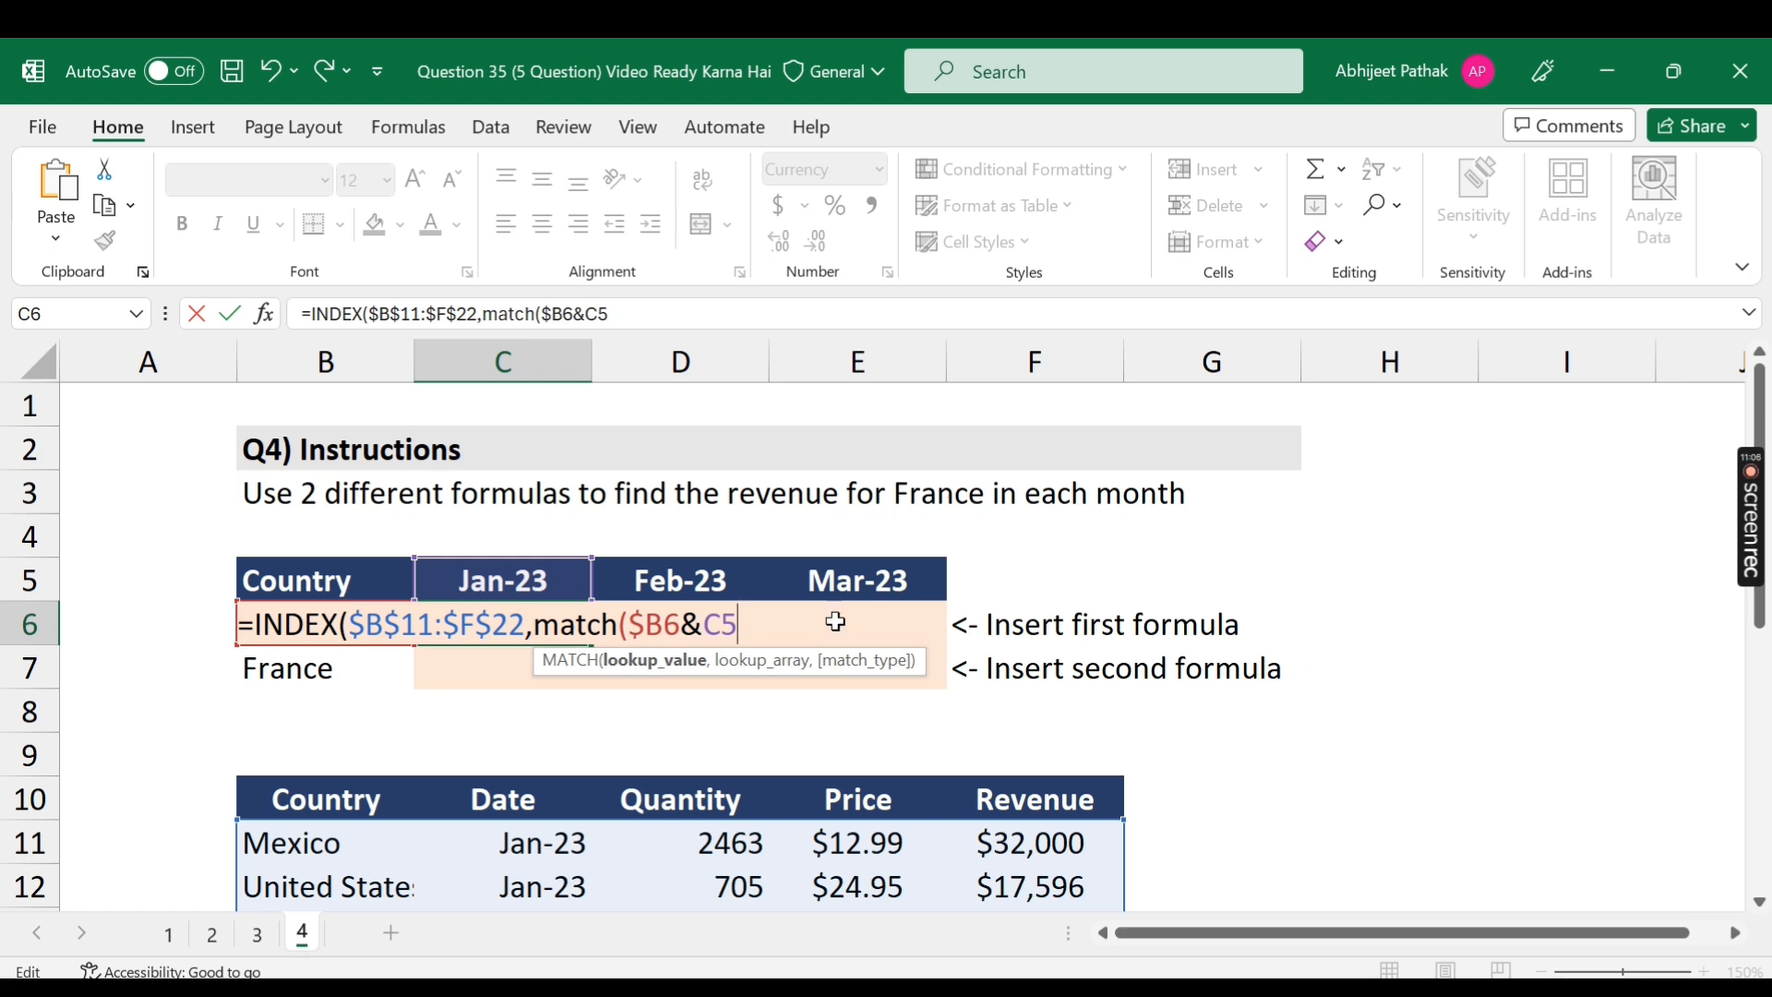
{"action": "type", "text": ","}
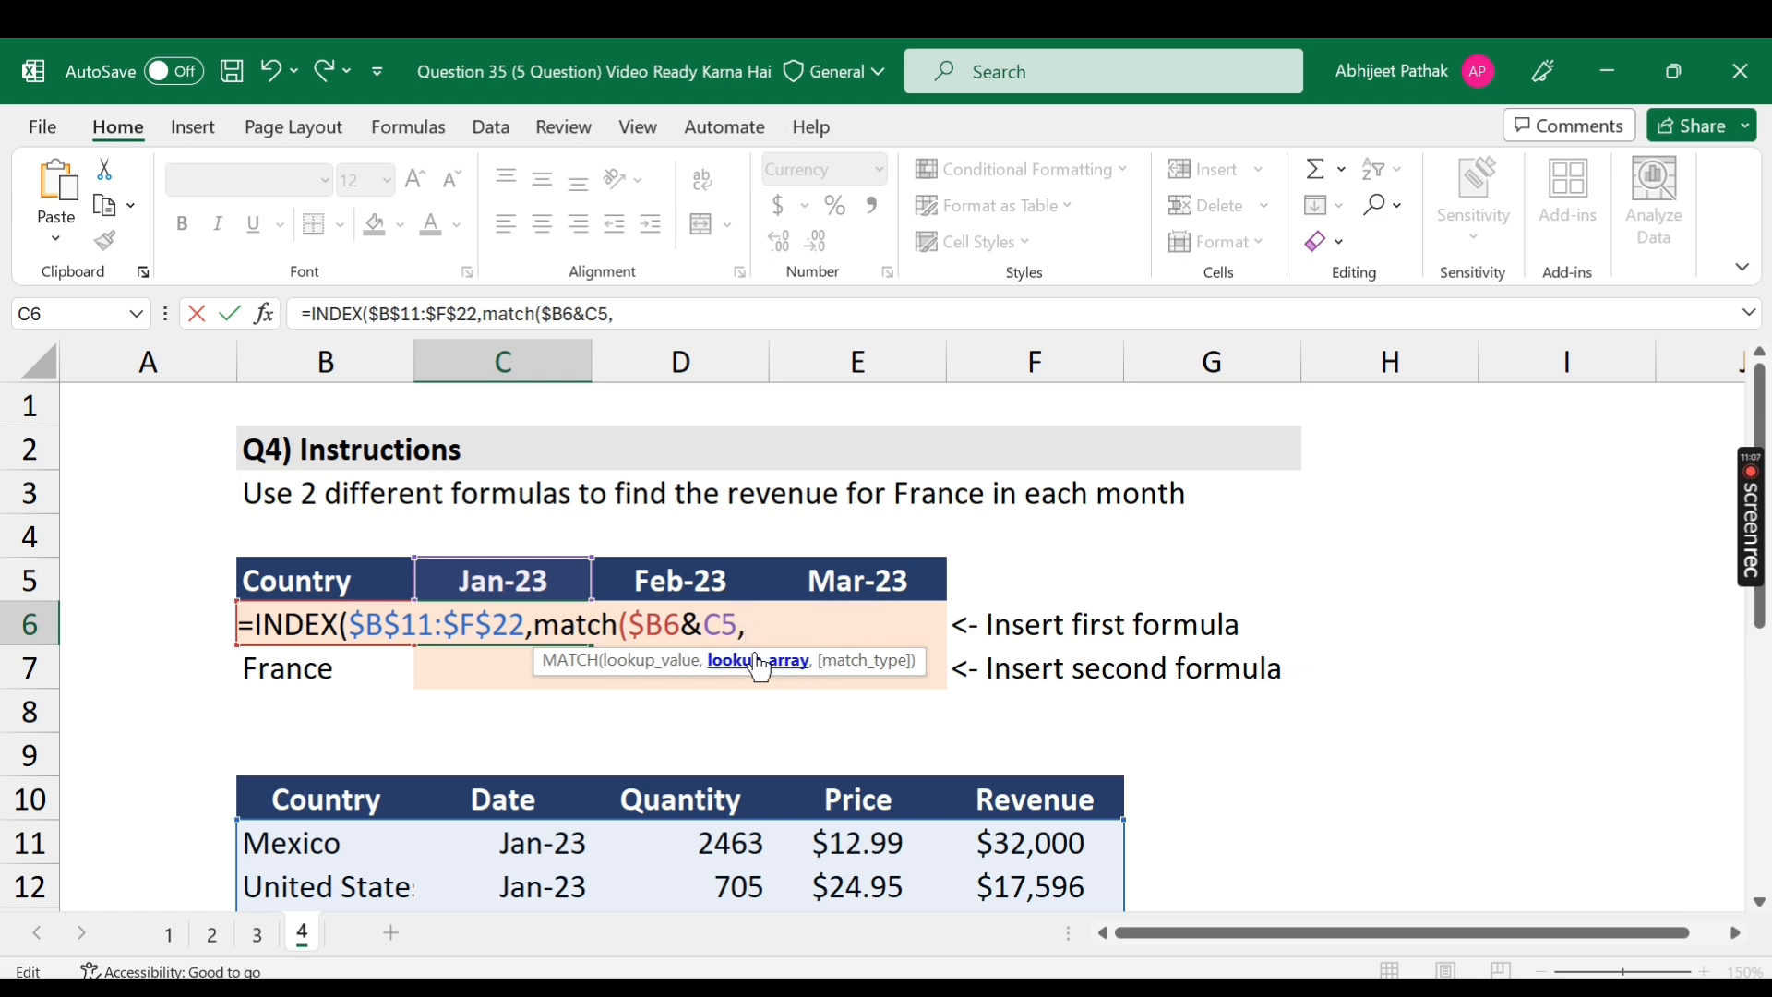
- Set the MATCH lookup array to $B$11:$B$22&$C$11:$C$22 with match type 0 for an exact match
{"action": "scroll", "coordinate": [476, 674], "scroll_direction": "down", "scroll_amount": 1}
{"action": "left_click", "coordinate": [333, 706]}
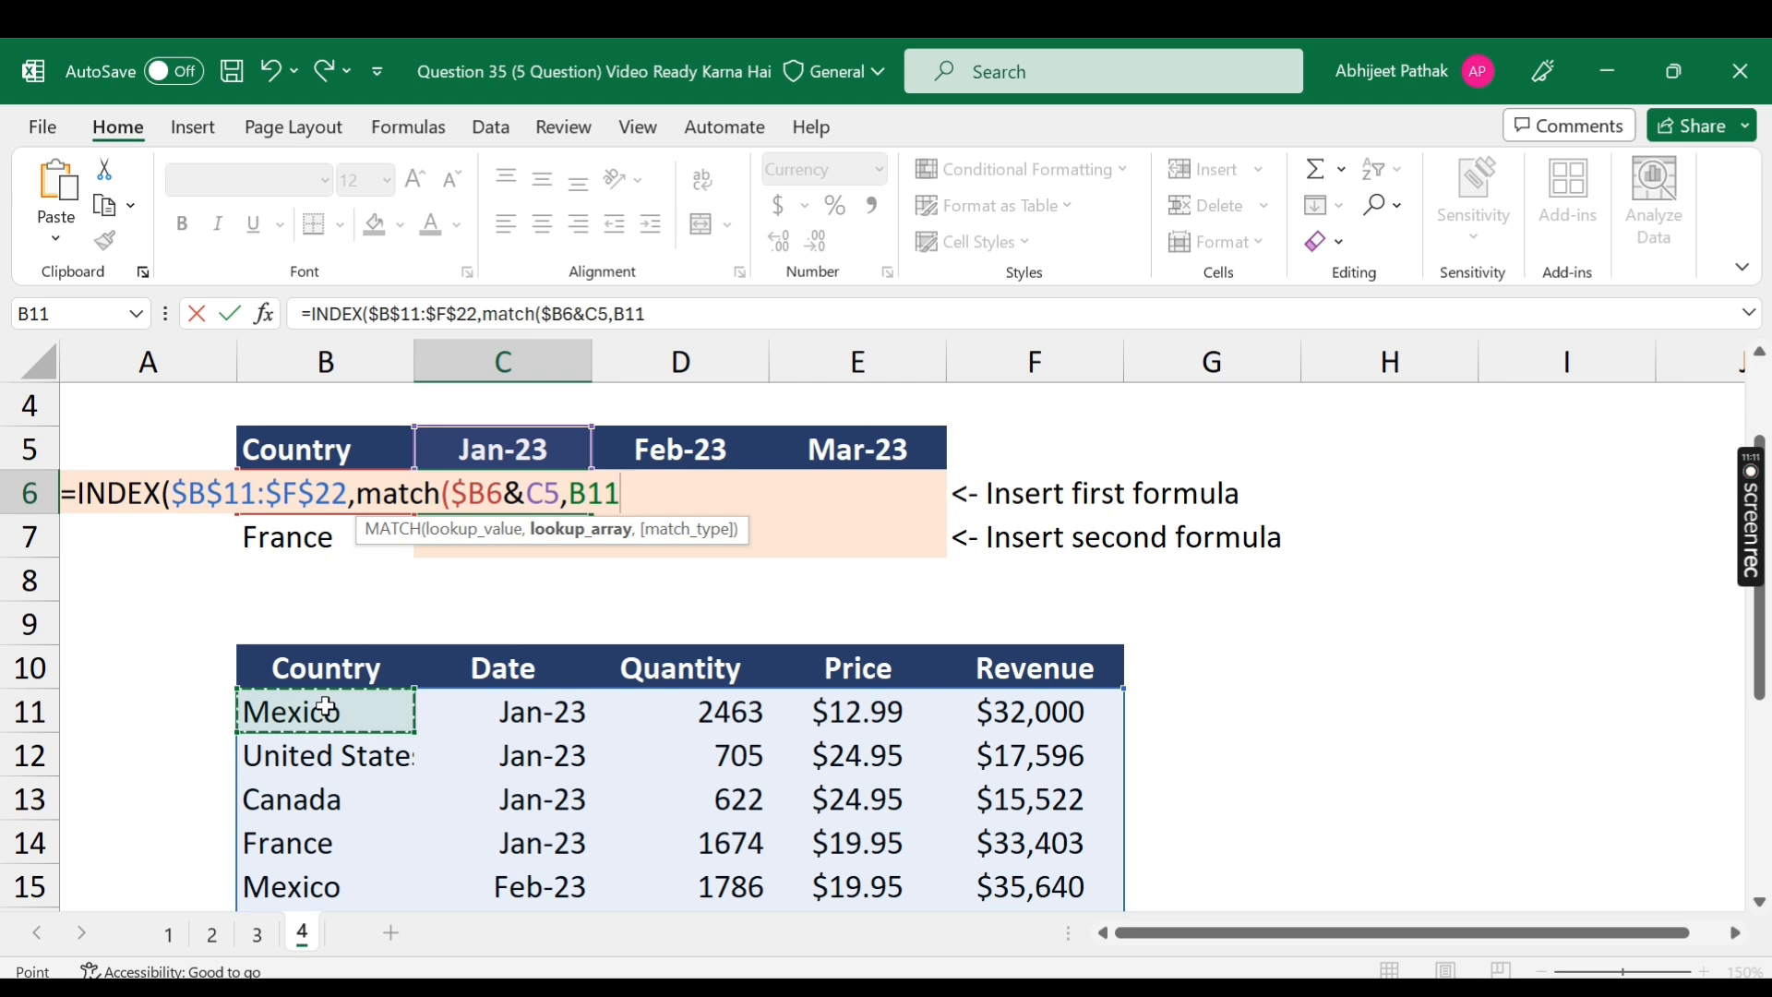
{"action": "key", "text": "ctrl+shift+Down"}
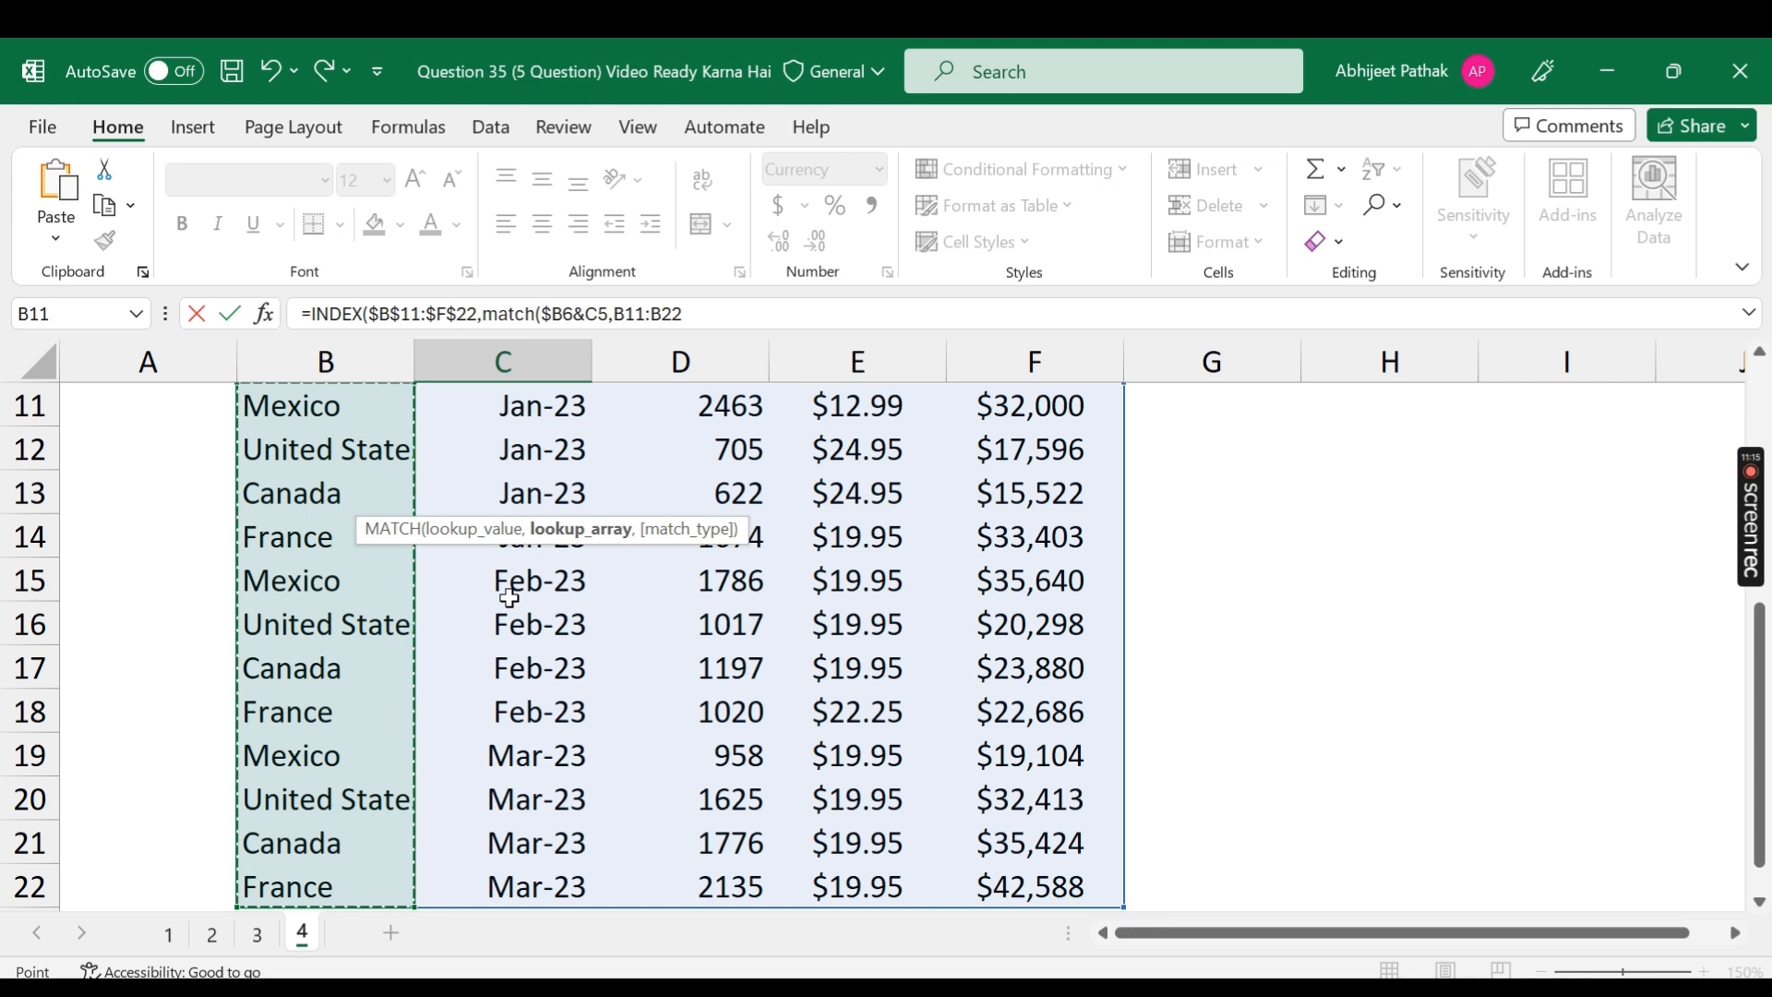
{"action": "scroll", "coordinate": [509, 598], "scroll_direction": "up", "scroll_amount": 4}
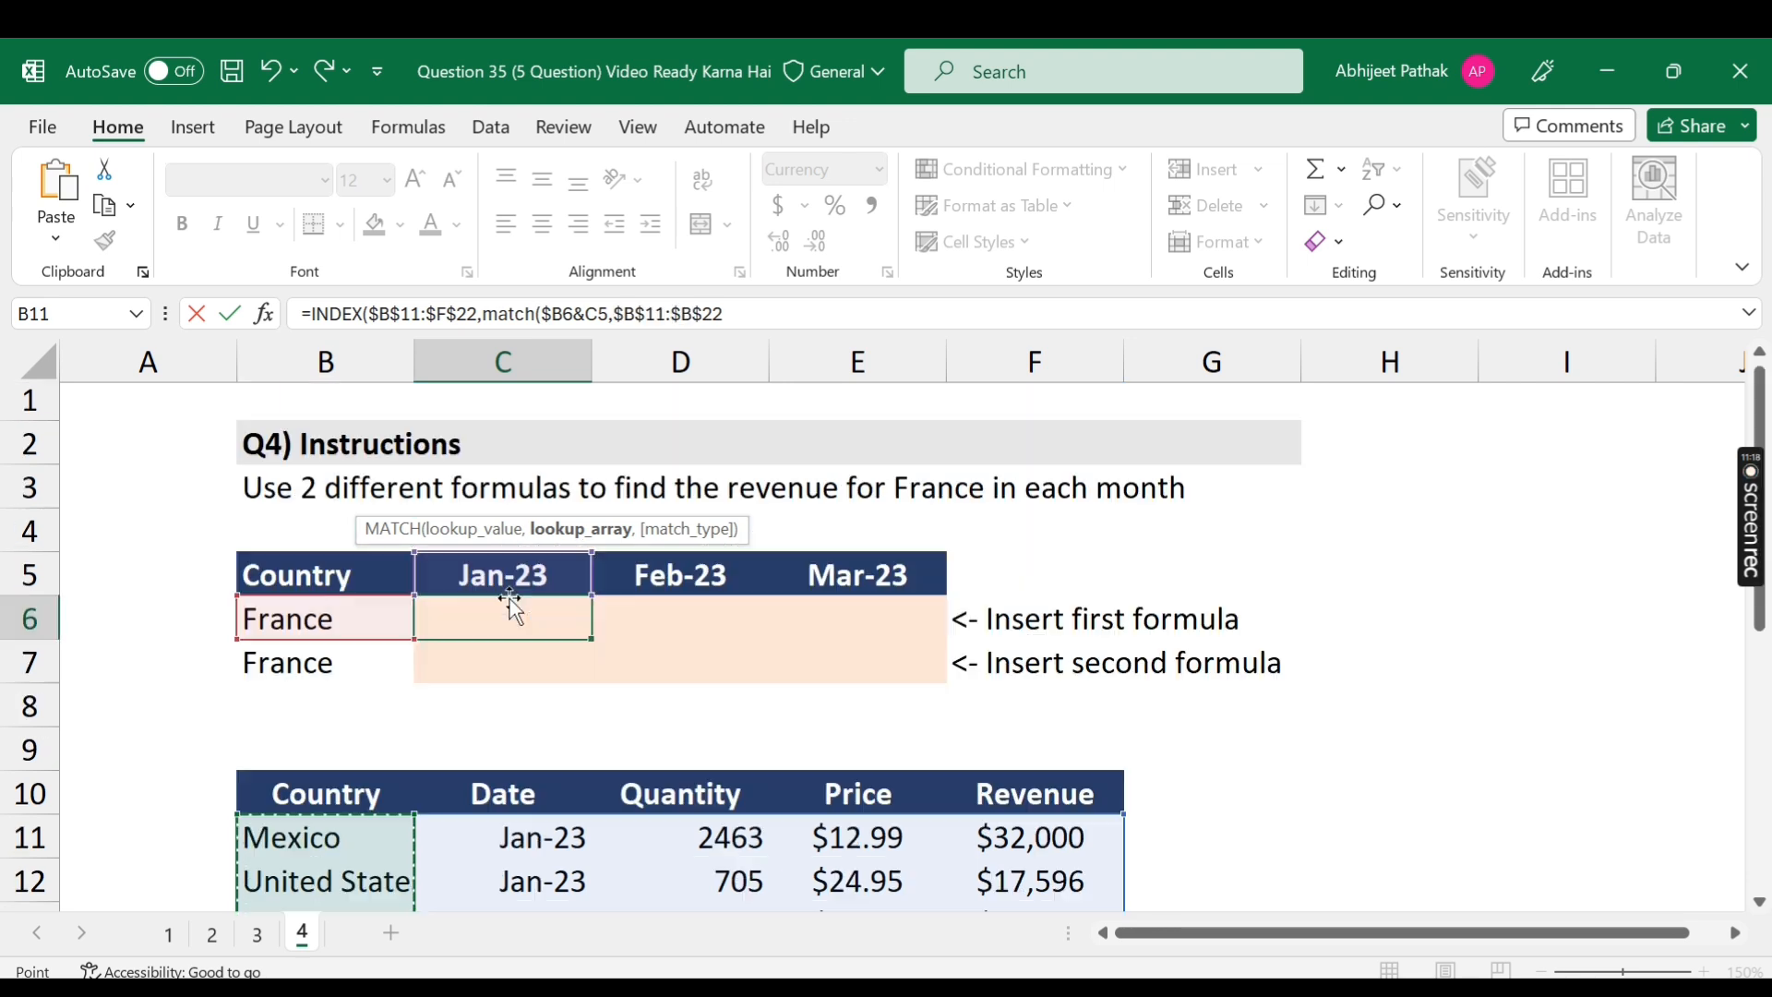
{"action": "key", "text": "F4"}
{"action": "type", "text": "&"}
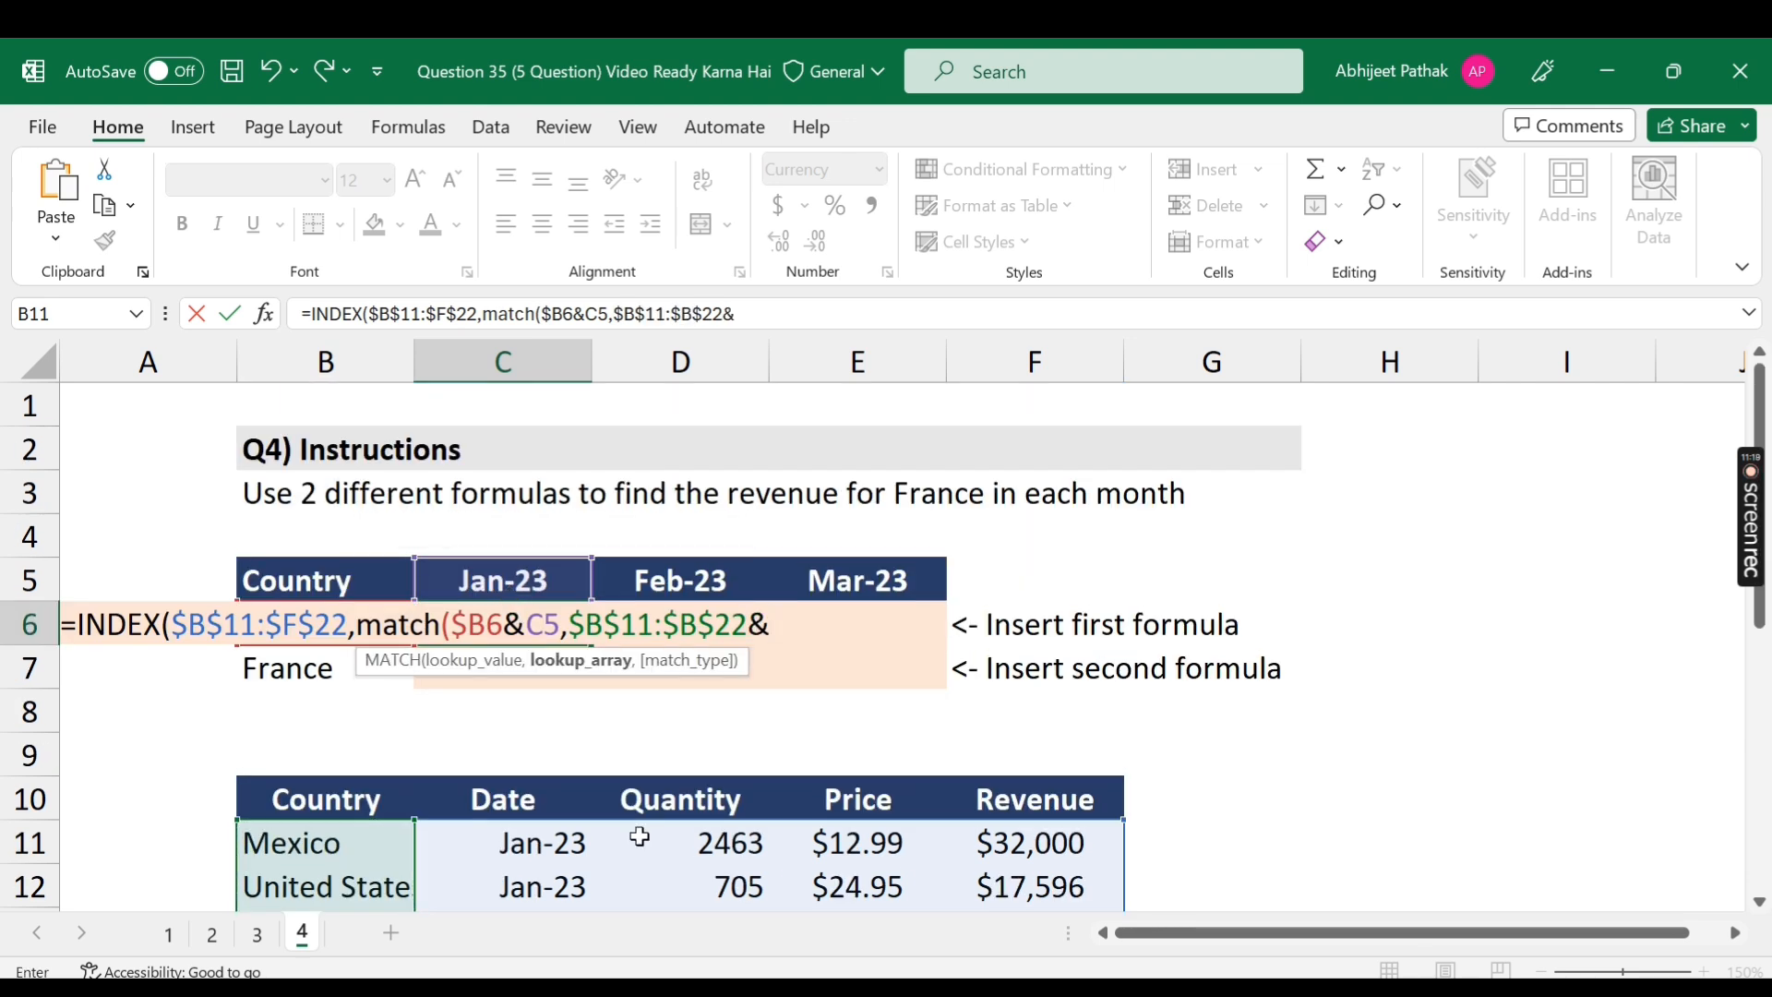
{"action": "left_click", "coordinate": [554, 847]}
{"action": "key", "text": "ctrl+shift+Down"}
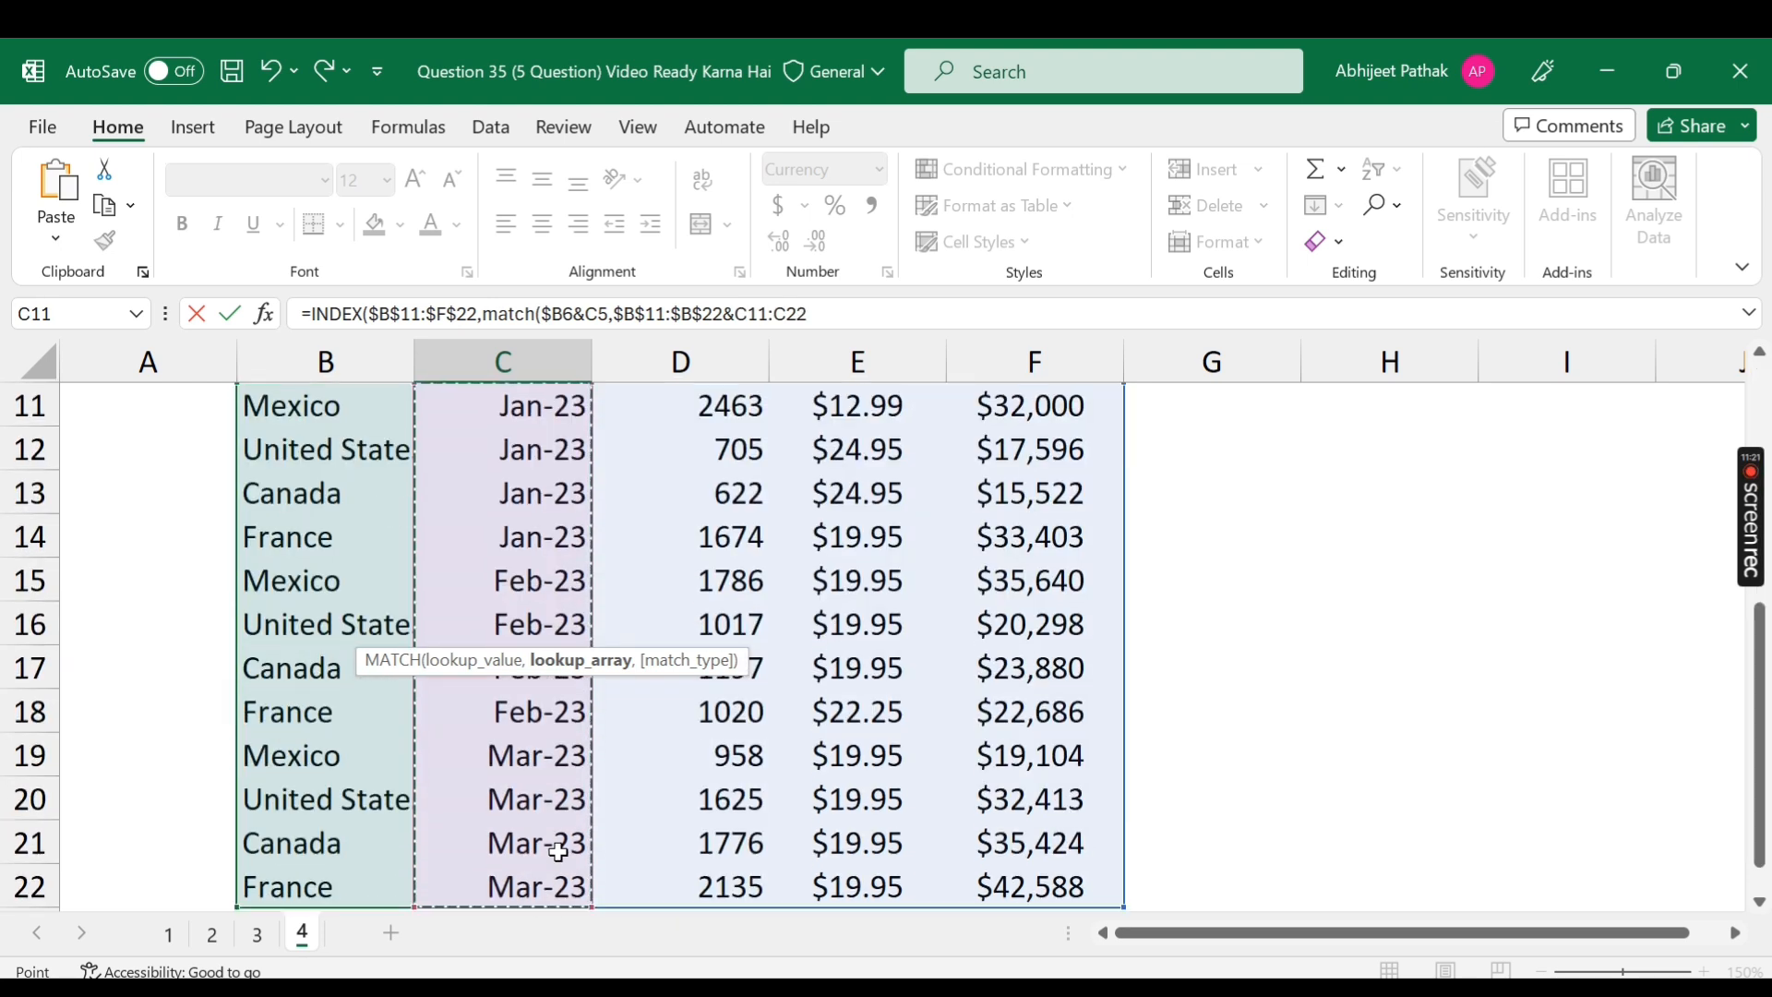
{"action": "key", "text": "F4"}
{"action": "type", "text": ",0)"}
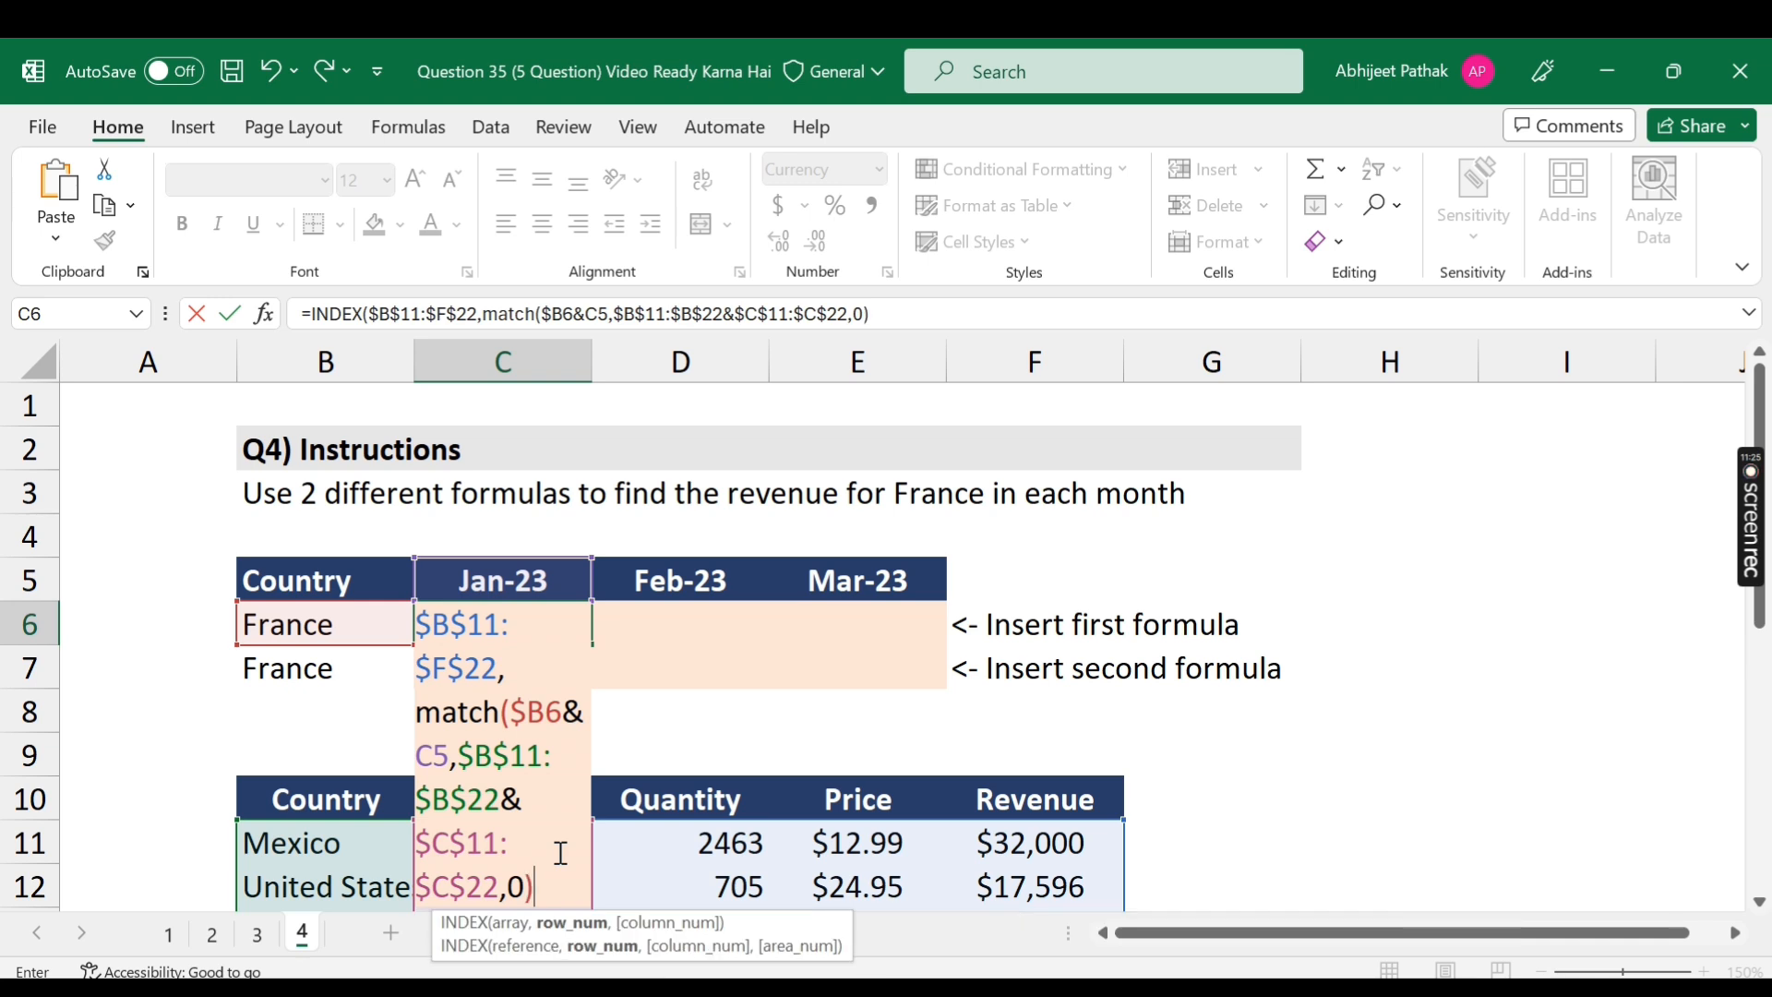
- Complete the INDEX formula in C6 with column number 4 and fill it across to E6
{"action": "type", "text": ","}
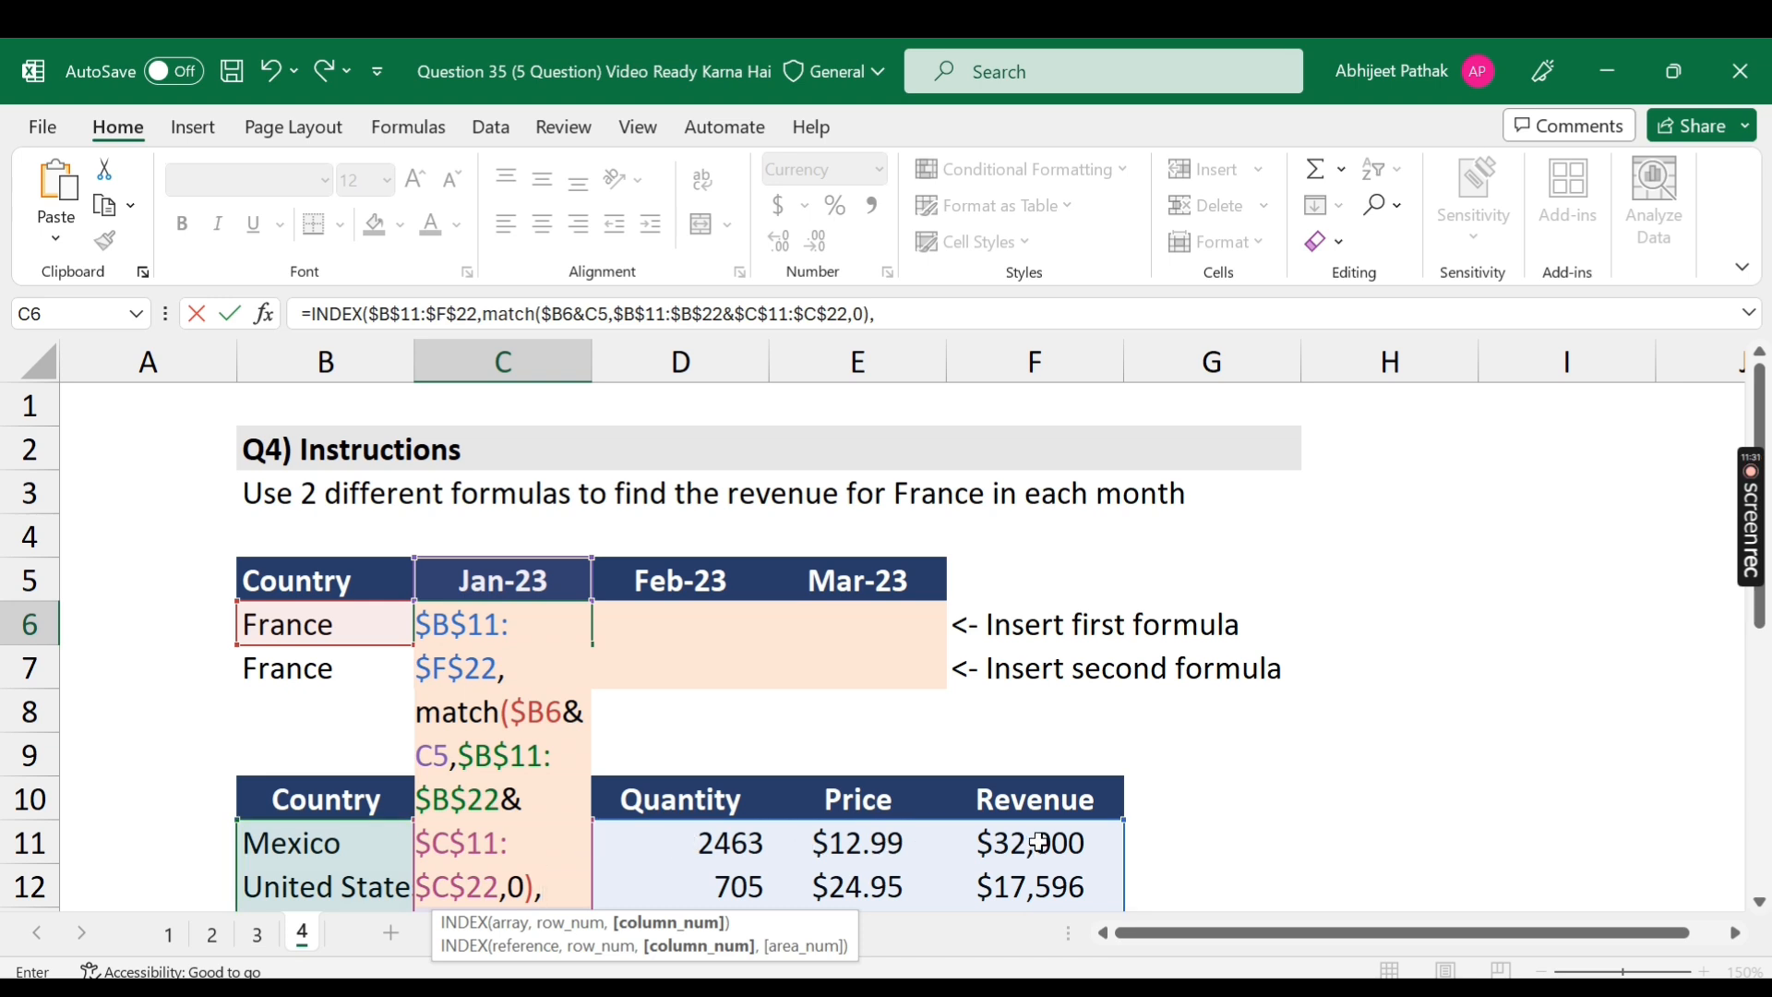
{"action": "type", "text": "4)"}
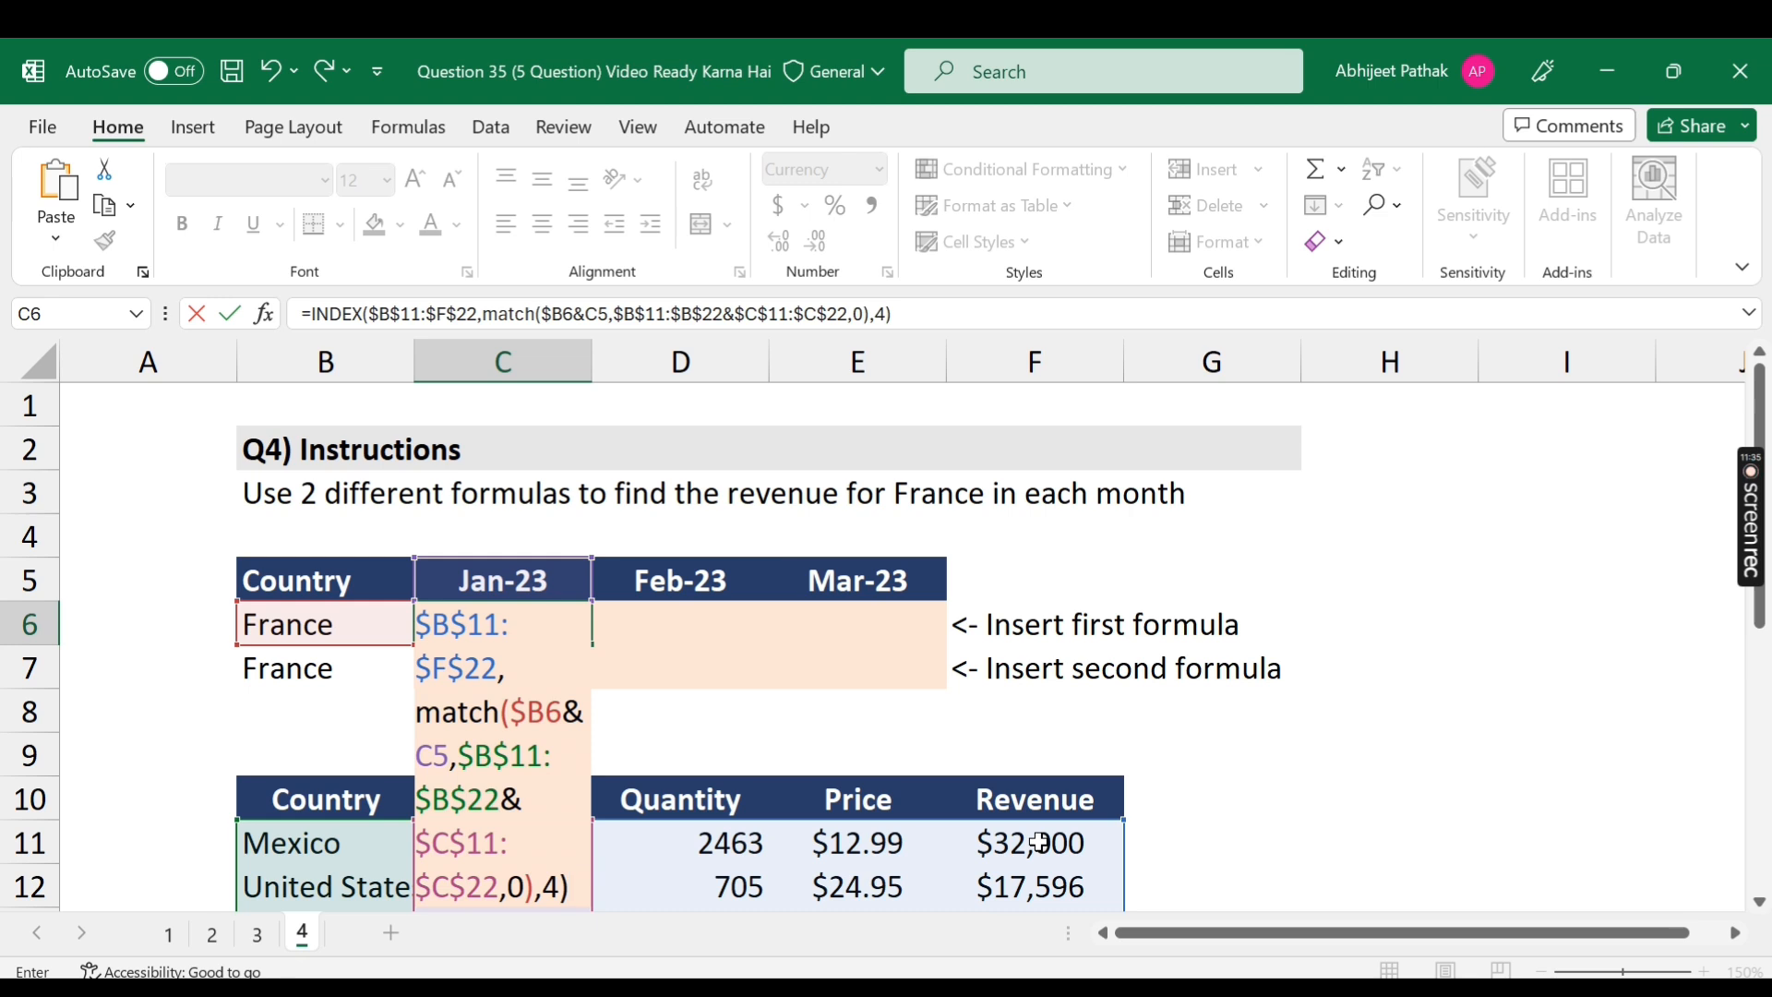
{"action": "key", "text": "Return"}
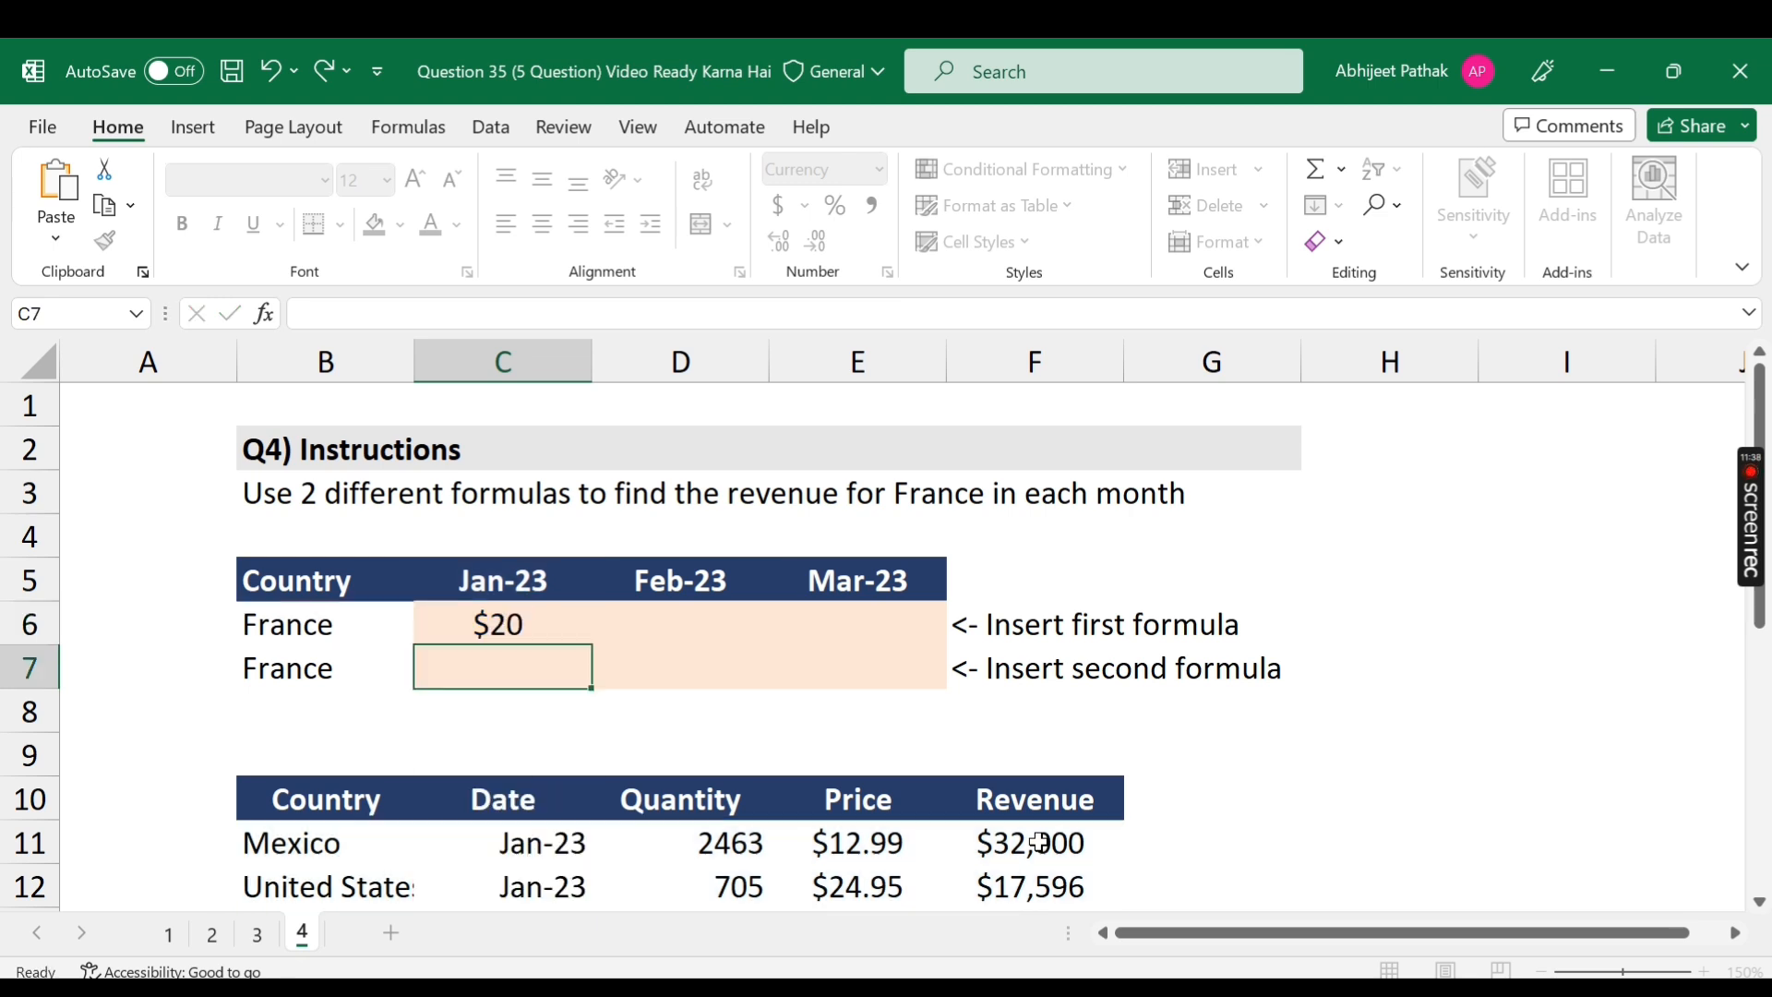
{"action": "key", "text": "Up"}
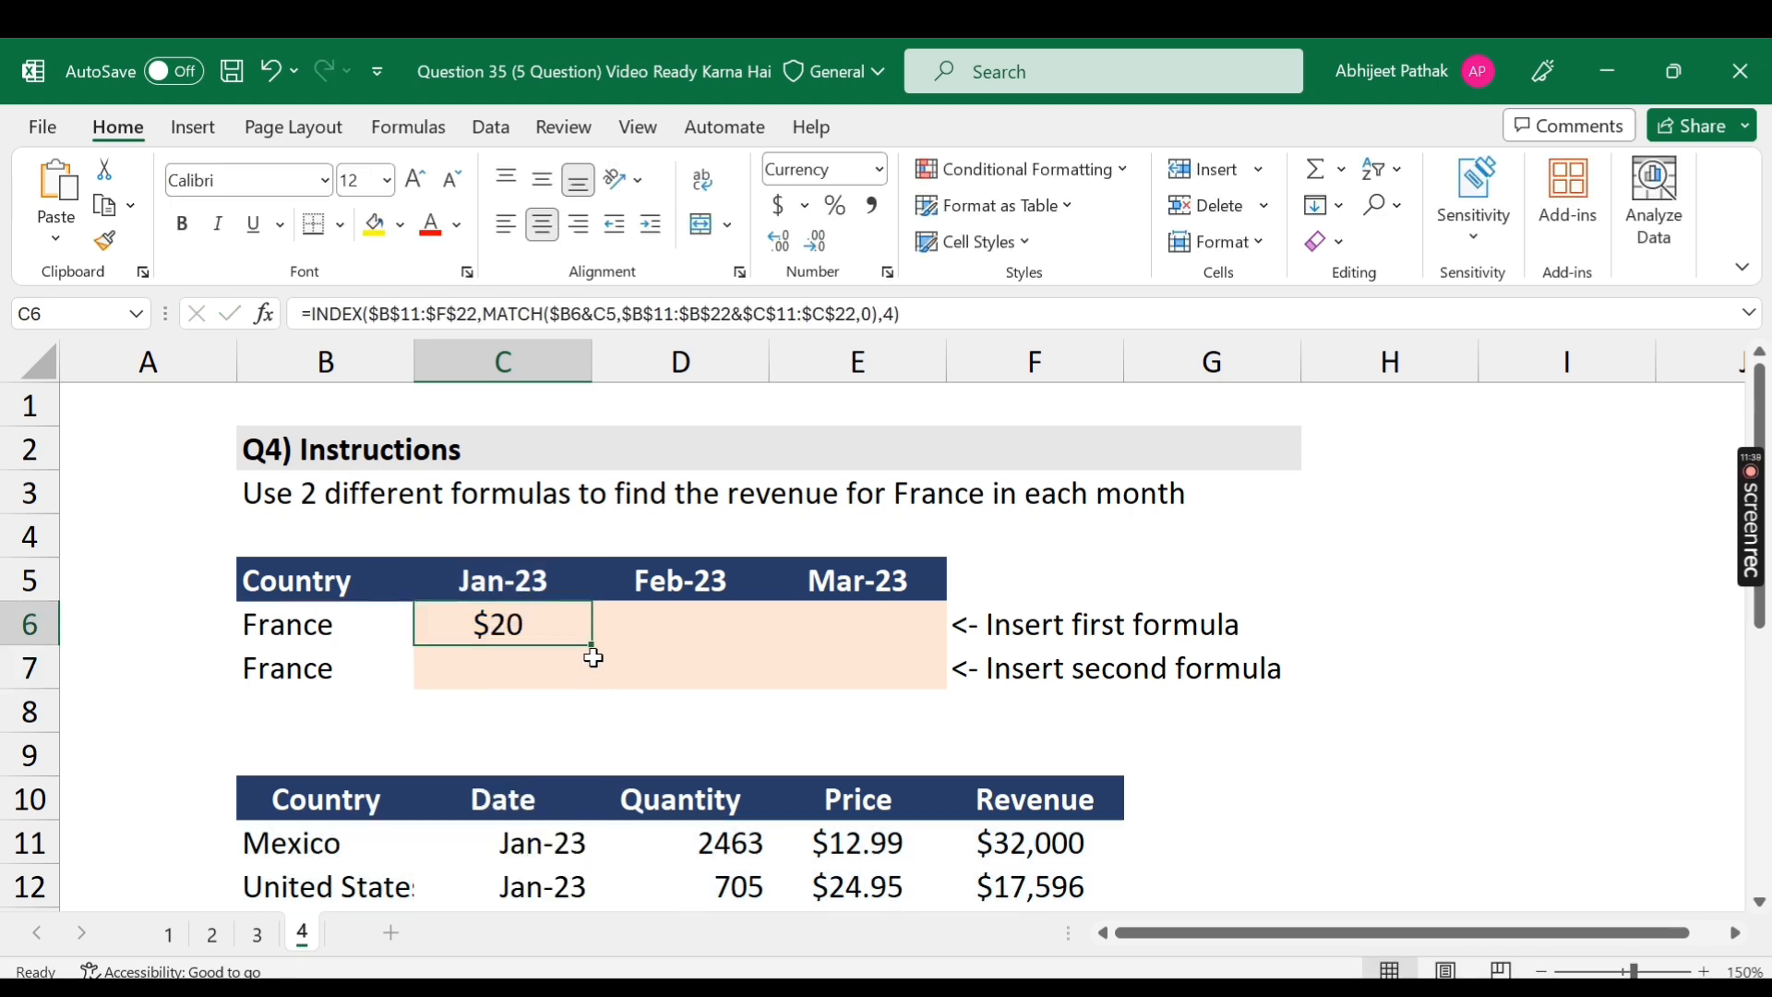
{"action": "left_click_drag", "start_coordinate": [593, 648], "coordinate": [913, 642]}
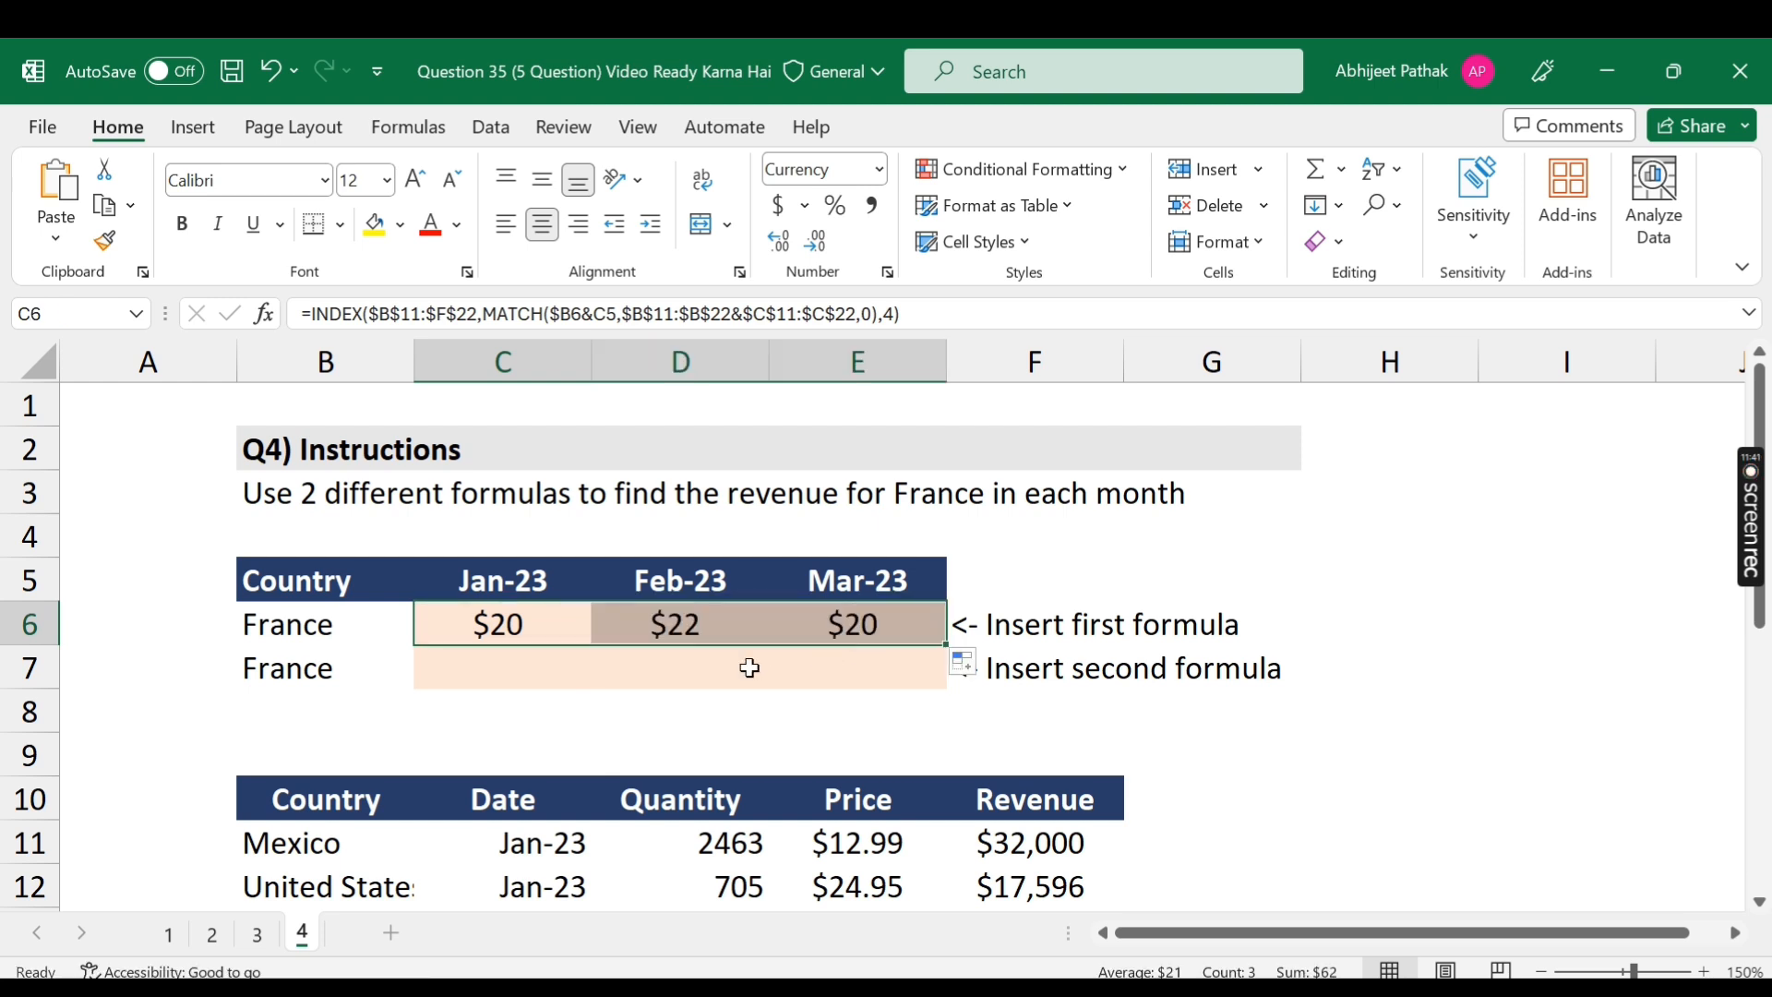
- Change the INDEX column number in C6 to 5 and refill the formula across to E6
{"action": "left_click", "coordinate": [514, 625]}
{"action": "scroll", "coordinate": [594, 738], "scroll_direction": "down", "scroll_amount": 2}
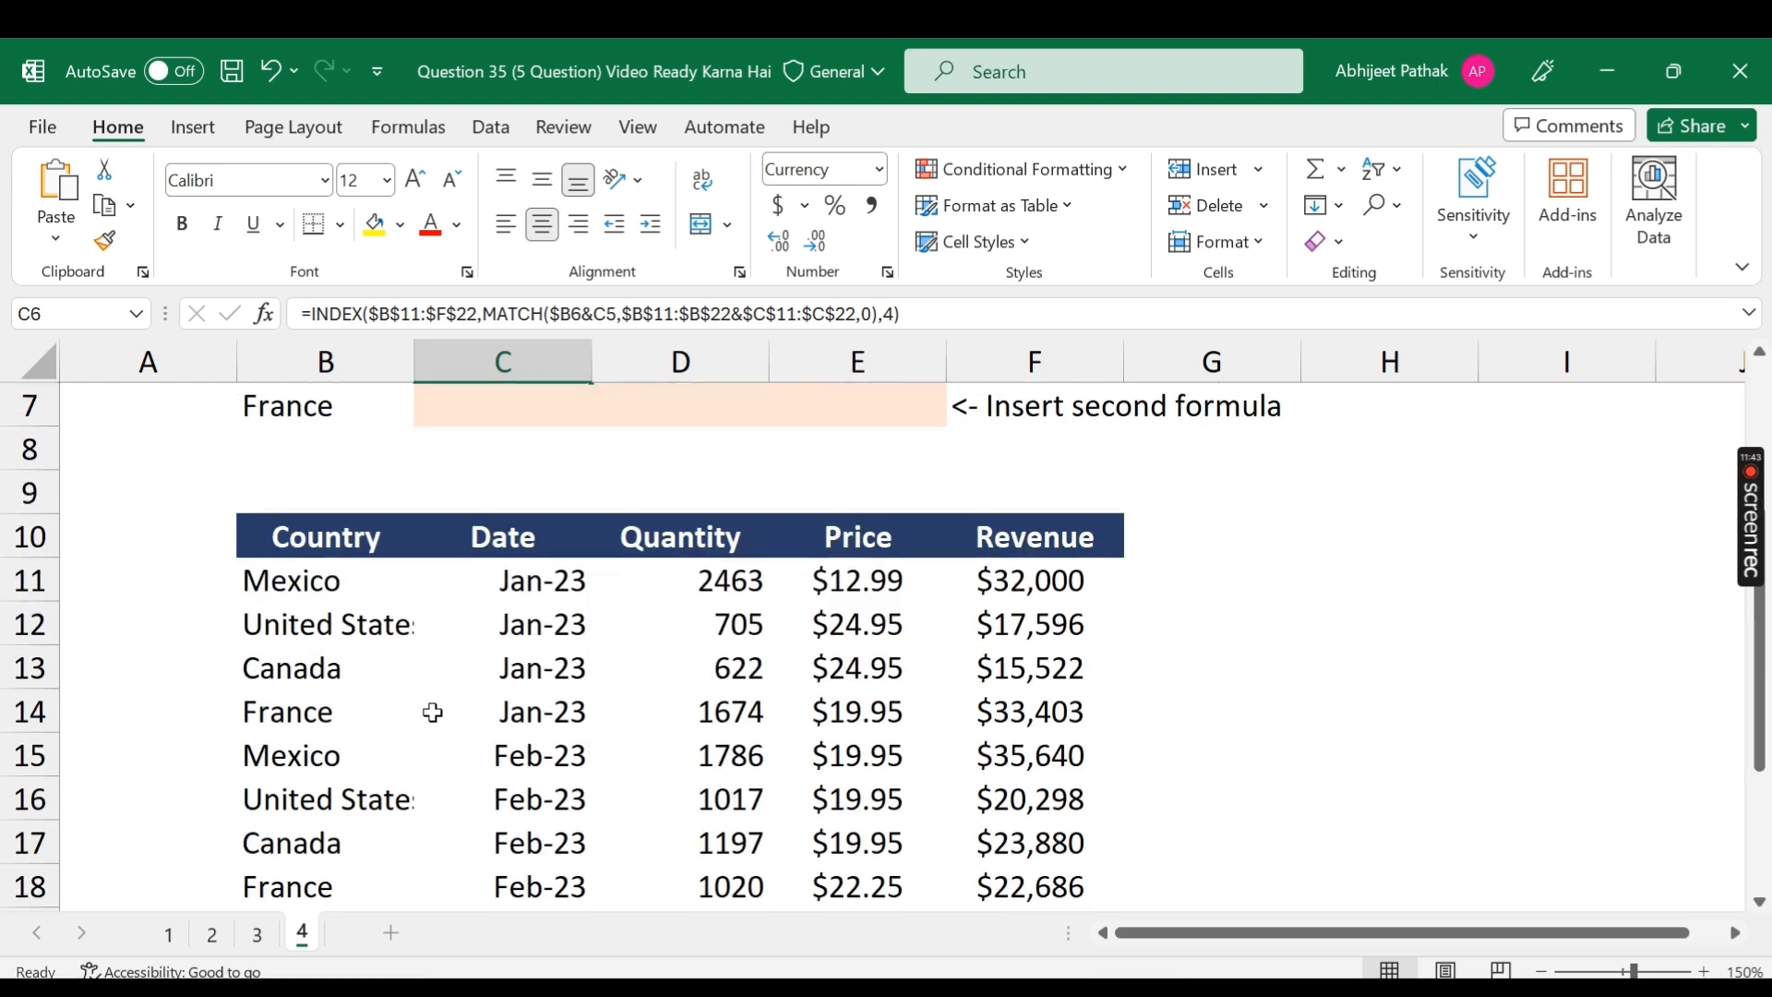
{"action": "left_click", "coordinate": [332, 581]}
{"action": "scroll", "coordinate": [646, 563], "scroll_direction": "up", "scroll_amount": 2}
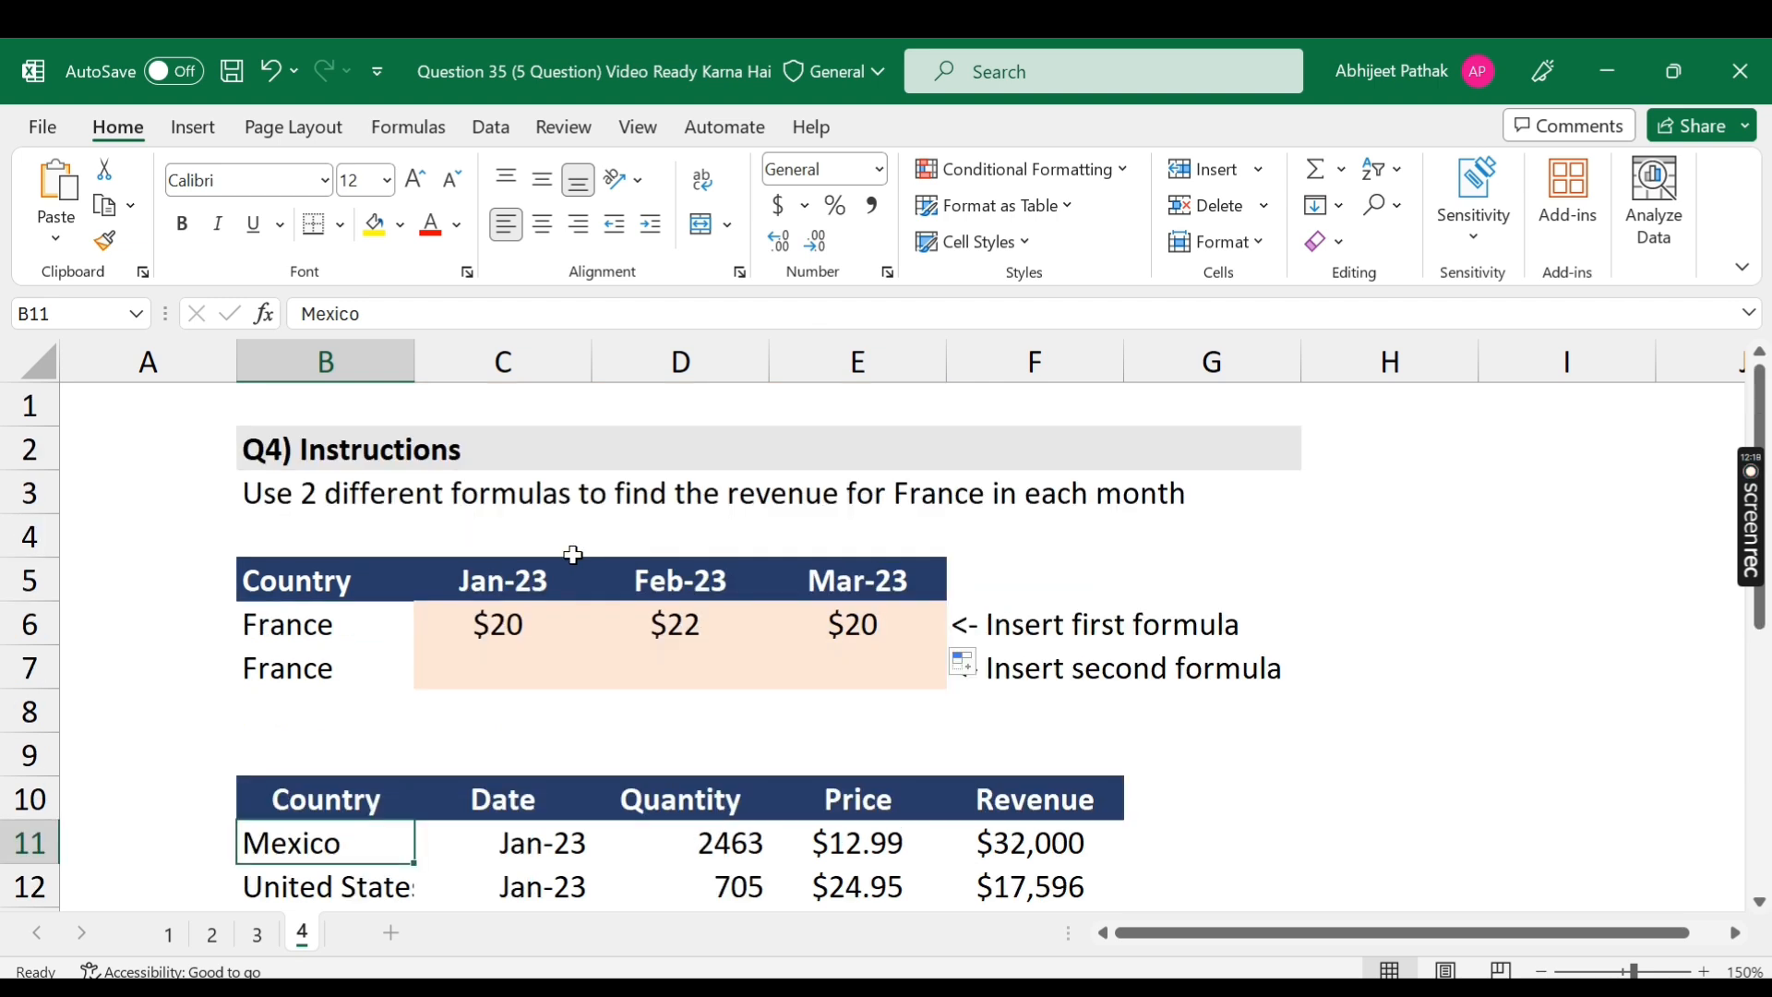
{"action": "left_click", "coordinate": [520, 624]}
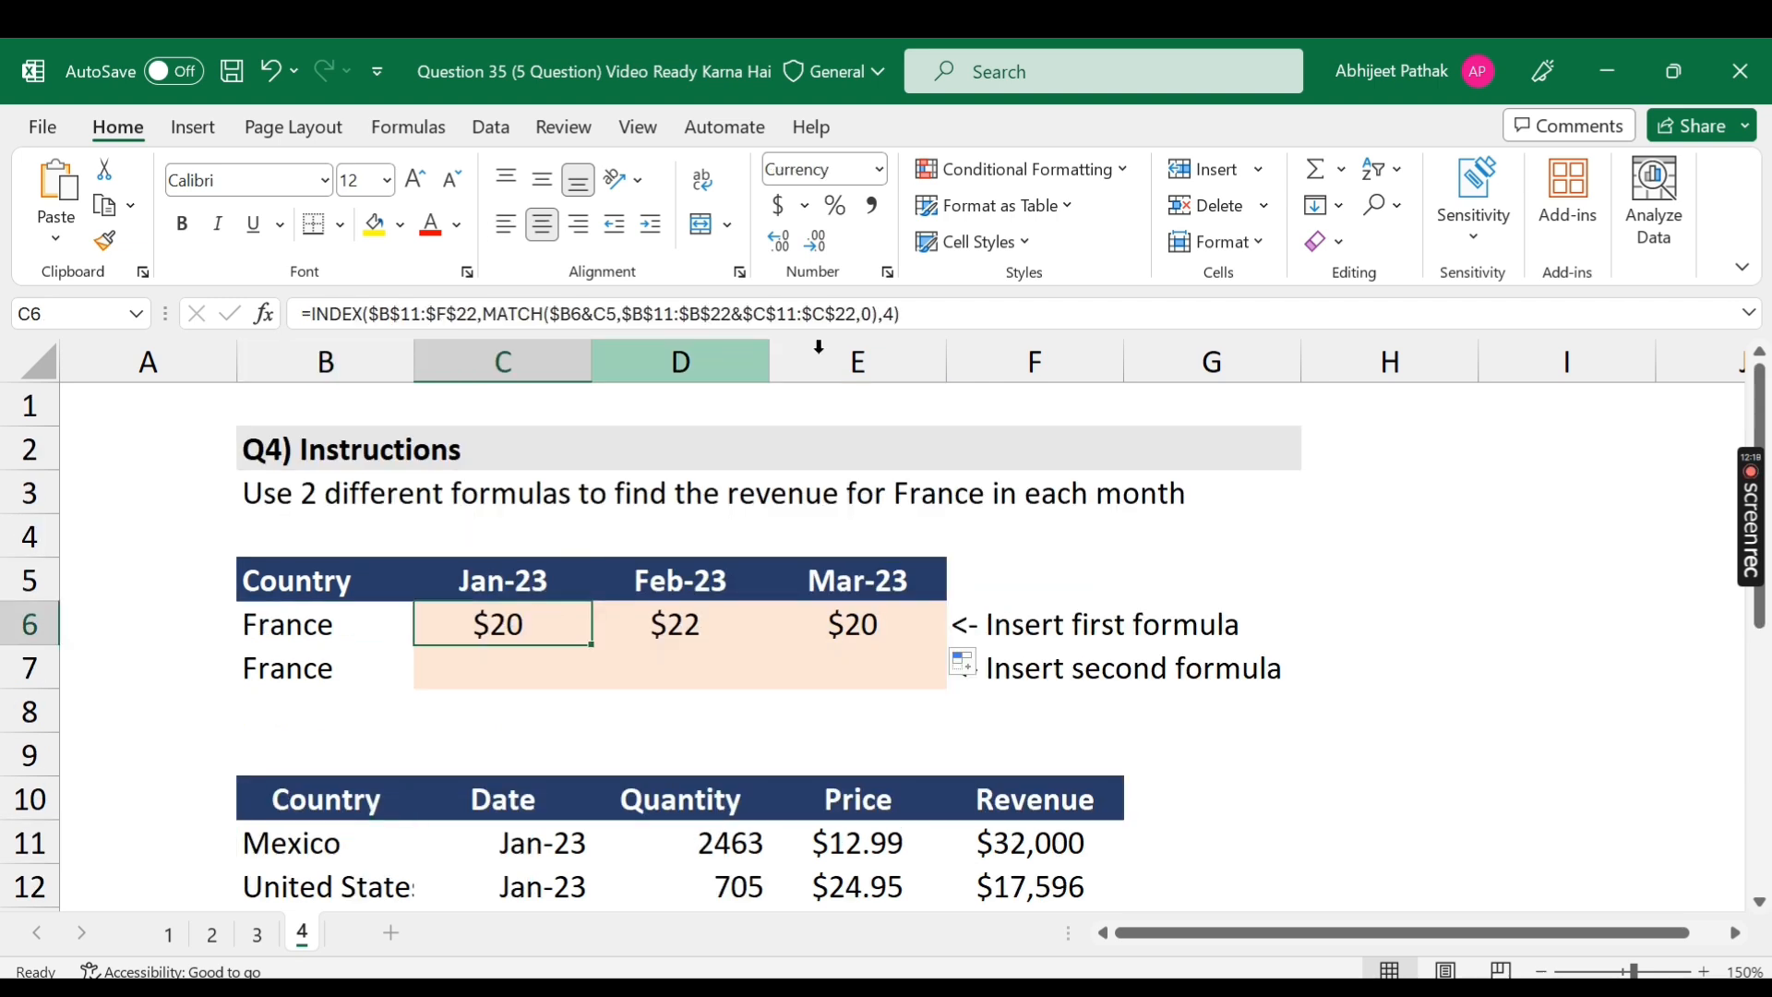
{"action": "left_click", "coordinate": [983, 316]}
{"action": "key", "text": "BackSpace"}
{"action": "type", "text": "5"}
{"action": "key", "text": "Return"}
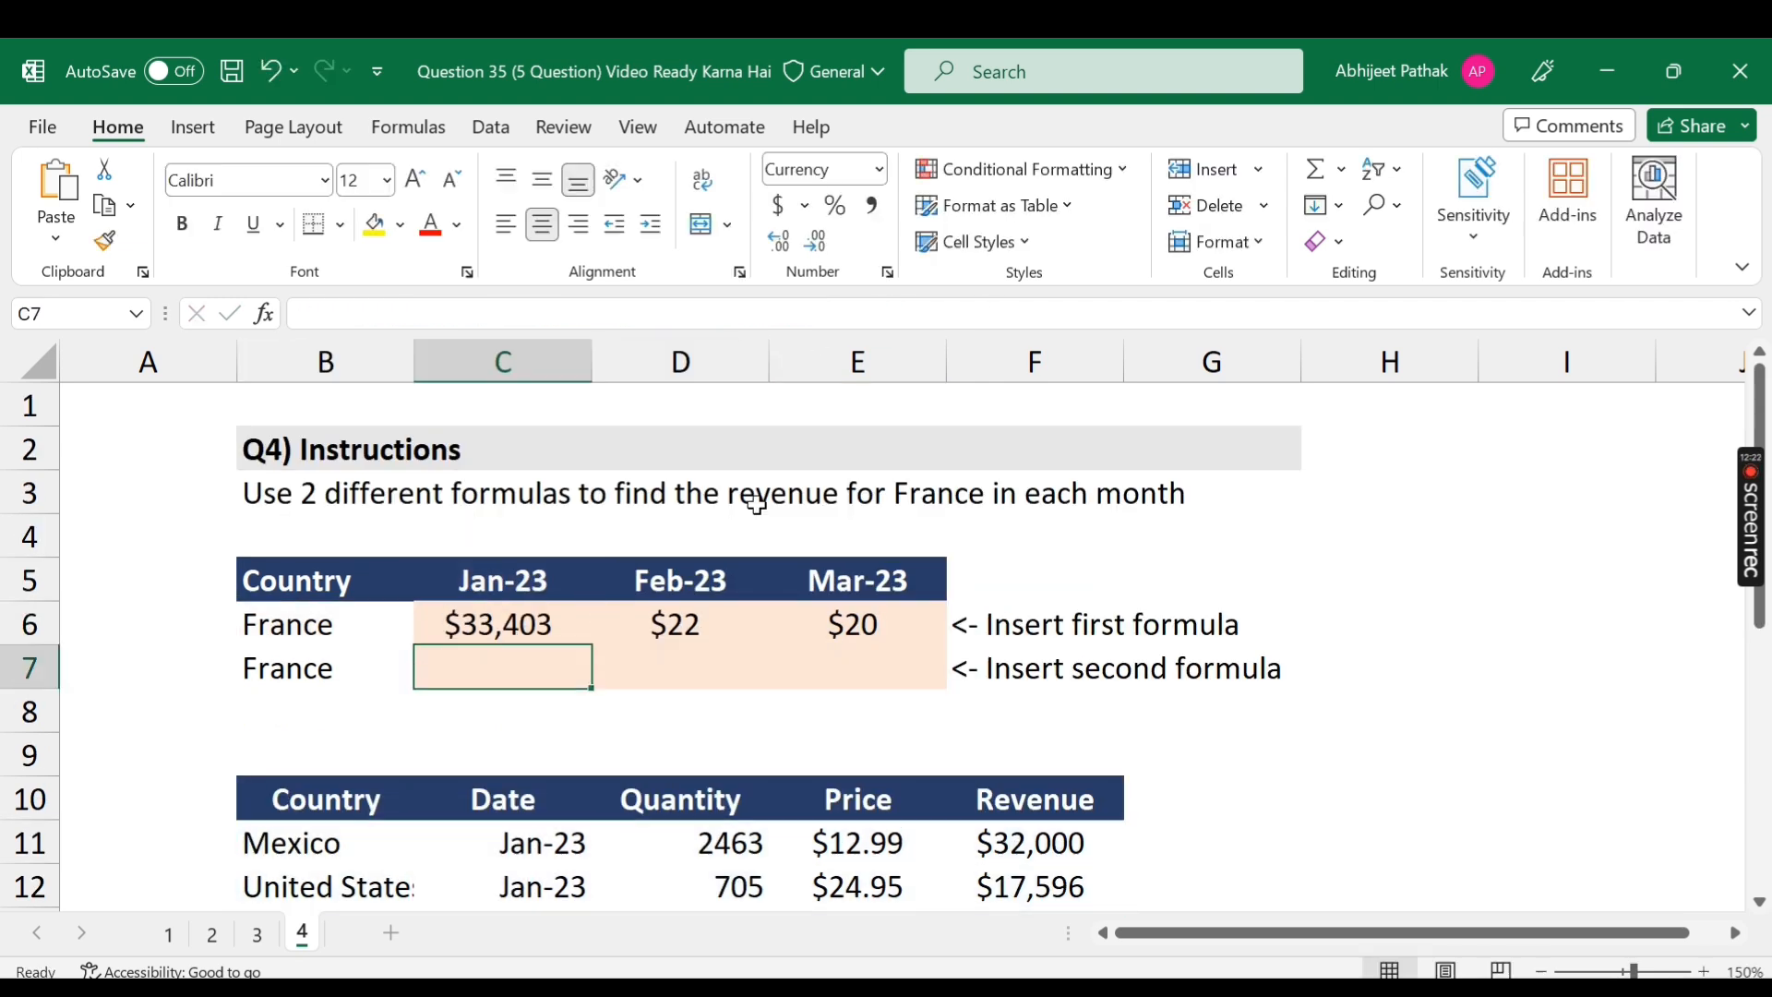
{"action": "left_click", "coordinate": [573, 628]}
{"action": "left_click_drag", "start_coordinate": [590, 645], "coordinate": [870, 640]}
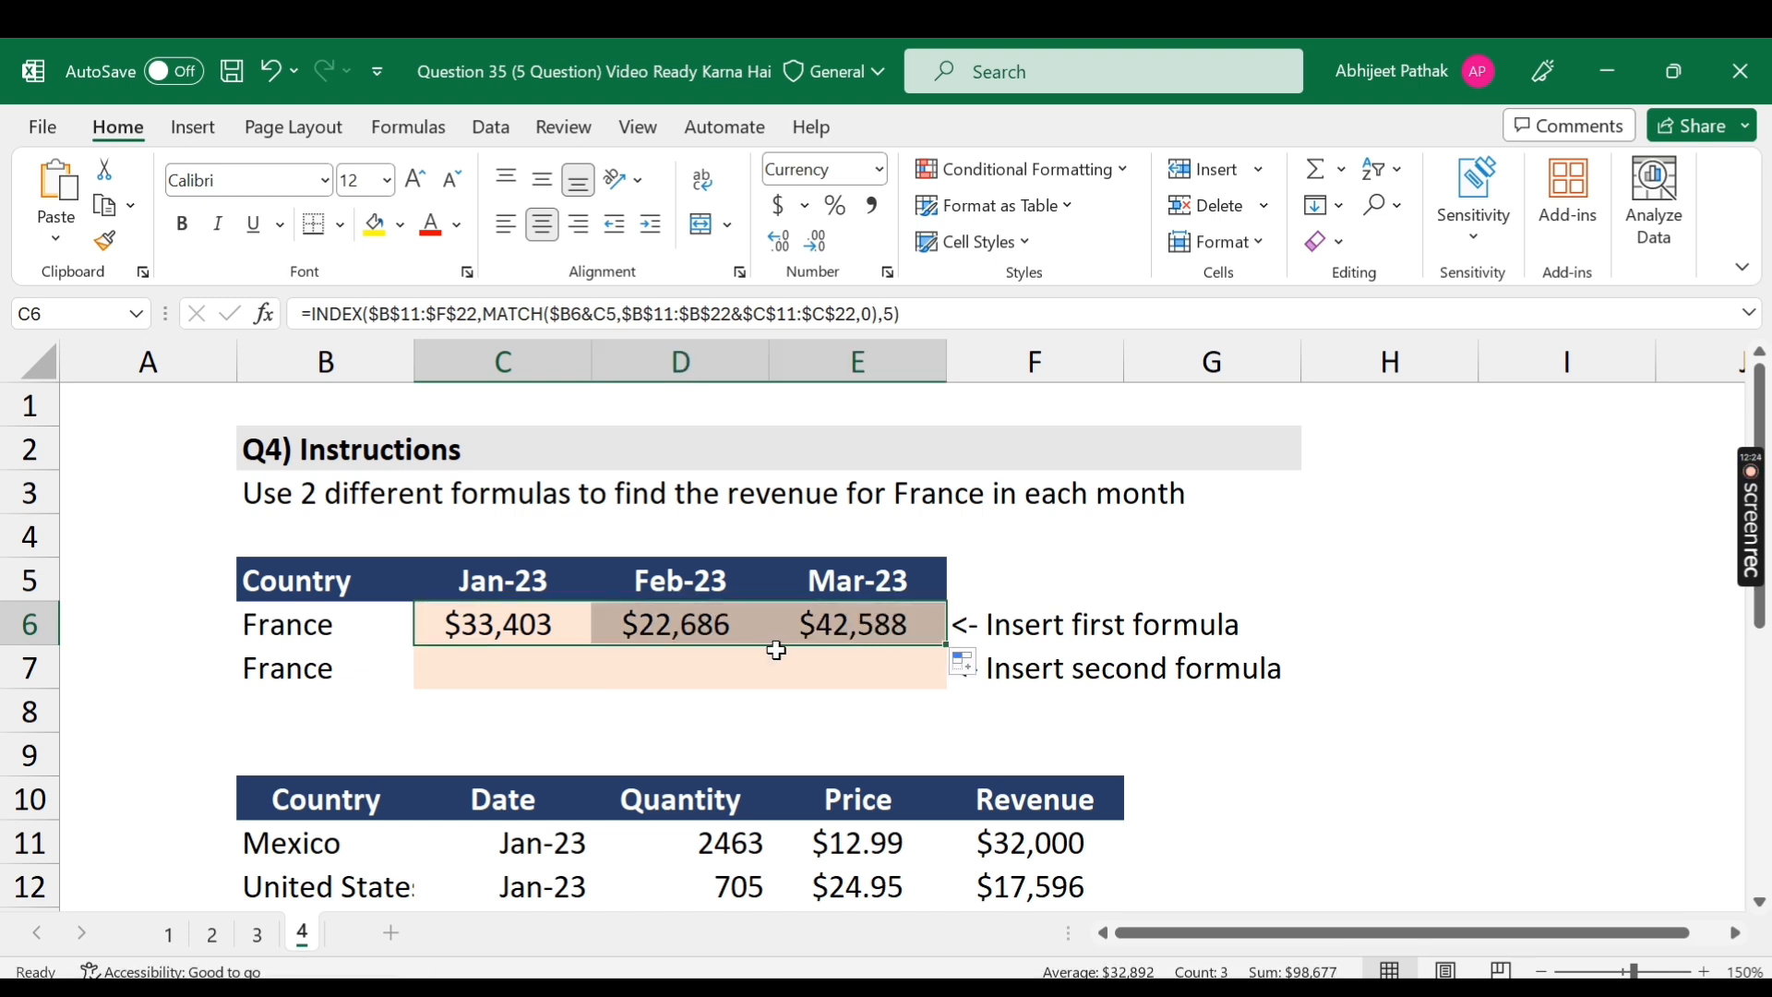
- Compare the monthly France results in row 6 with the France rows in the data table, and select C7 for the second formula
{"action": "scroll", "coordinate": [478, 803], "scroll_direction": "down", "scroll_amount": 1}
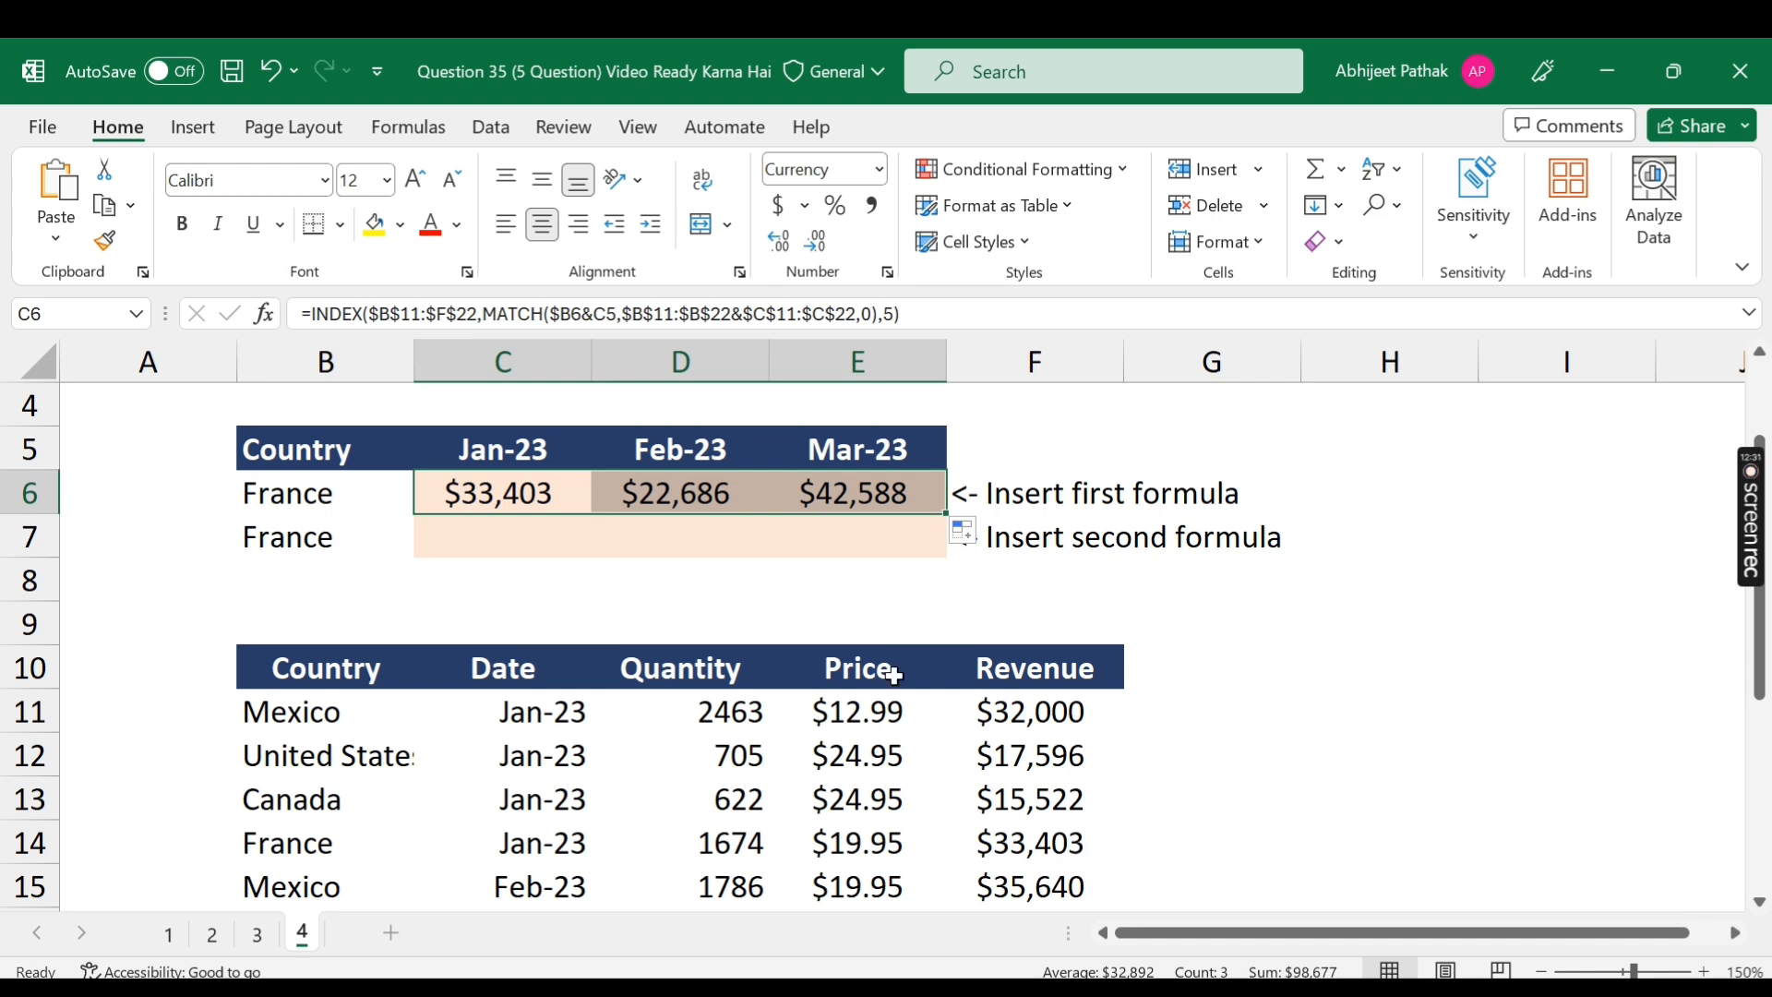
{"action": "scroll", "coordinate": [704, 643], "scroll_direction": "down", "scroll_amount": 2}
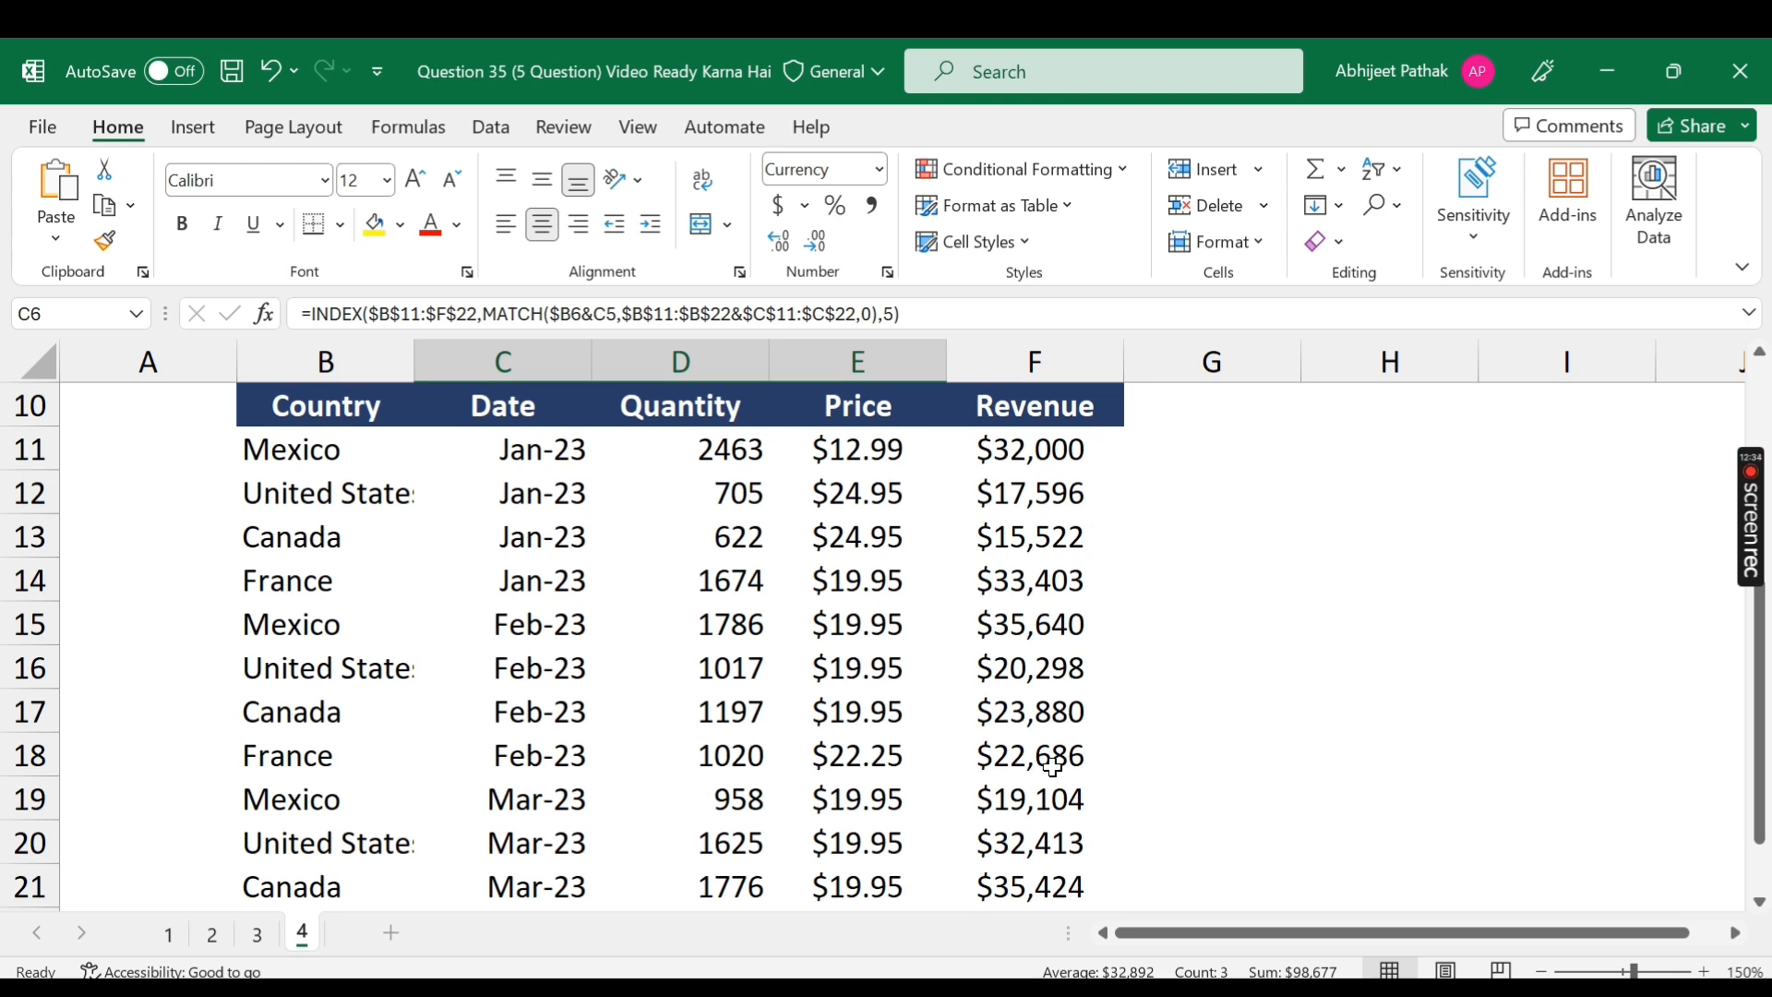
{"action": "scroll", "coordinate": [1053, 766], "scroll_direction": "up", "scroll_amount": 2}
{"action": "scroll", "coordinate": [545, 747], "scroll_direction": "down", "scroll_amount": 2}
{"action": "scroll", "coordinate": [544, 747], "scroll_direction": "down", "scroll_amount": 1}
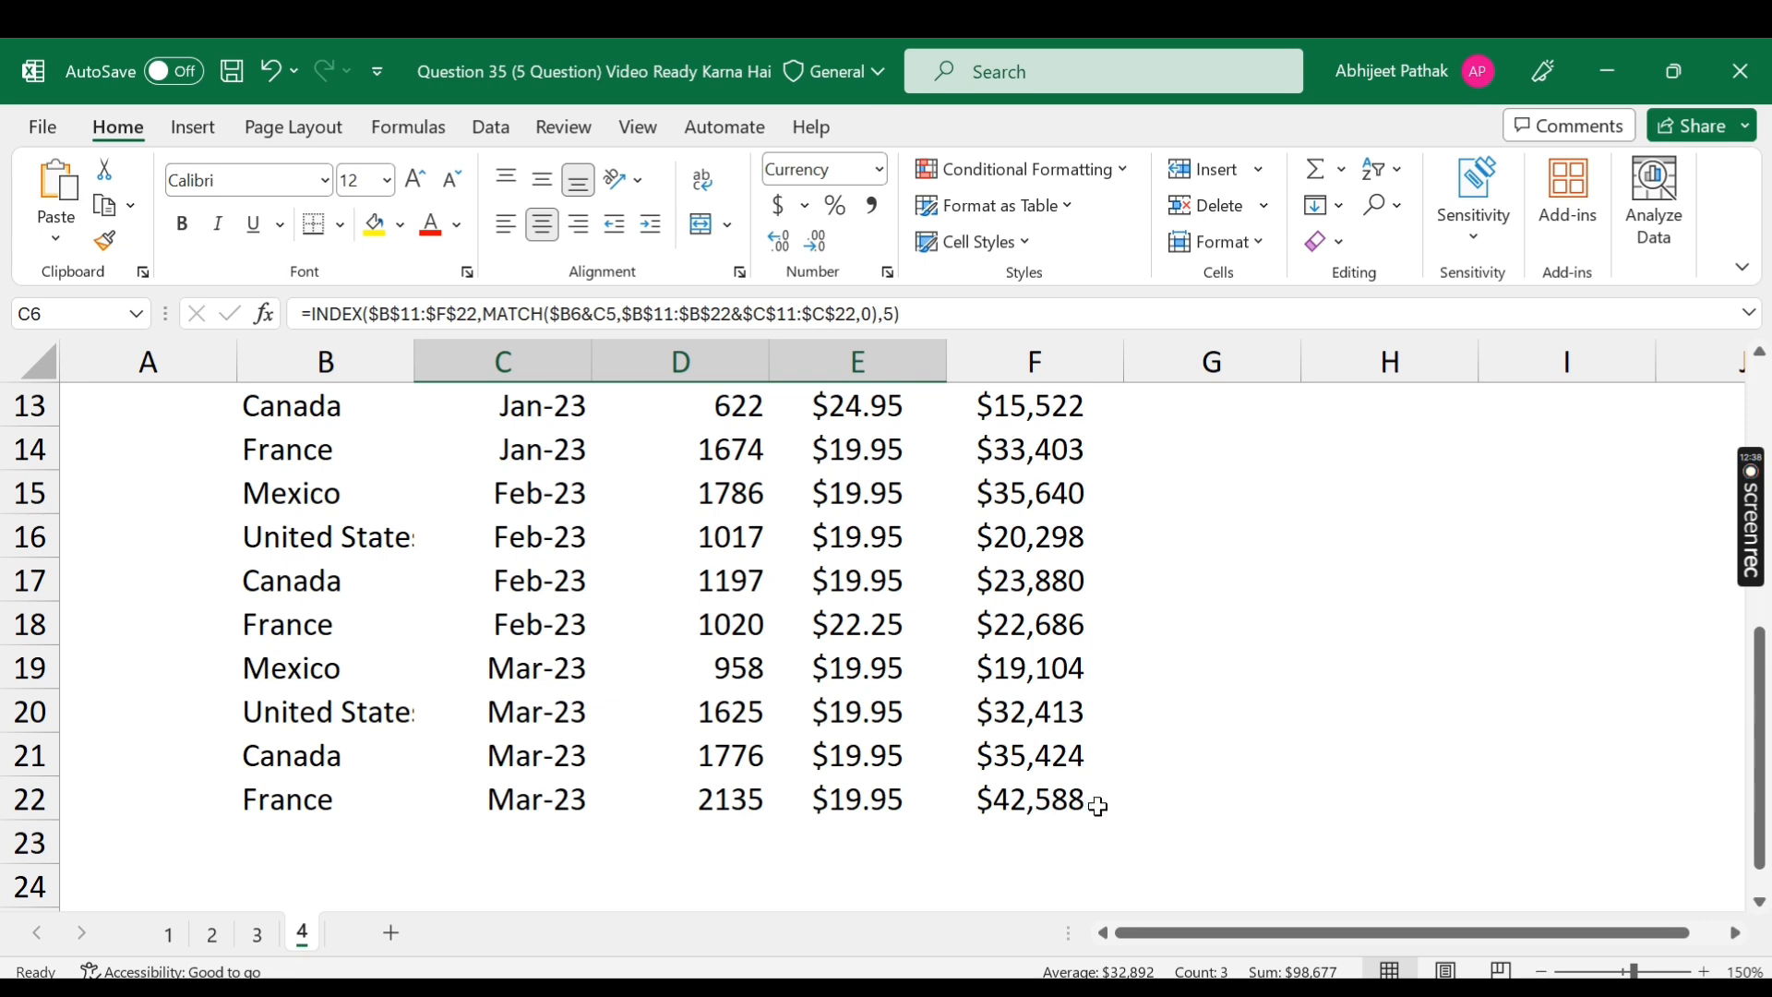
{"action": "scroll", "coordinate": [1107, 799], "scroll_direction": "up", "scroll_amount": 3}
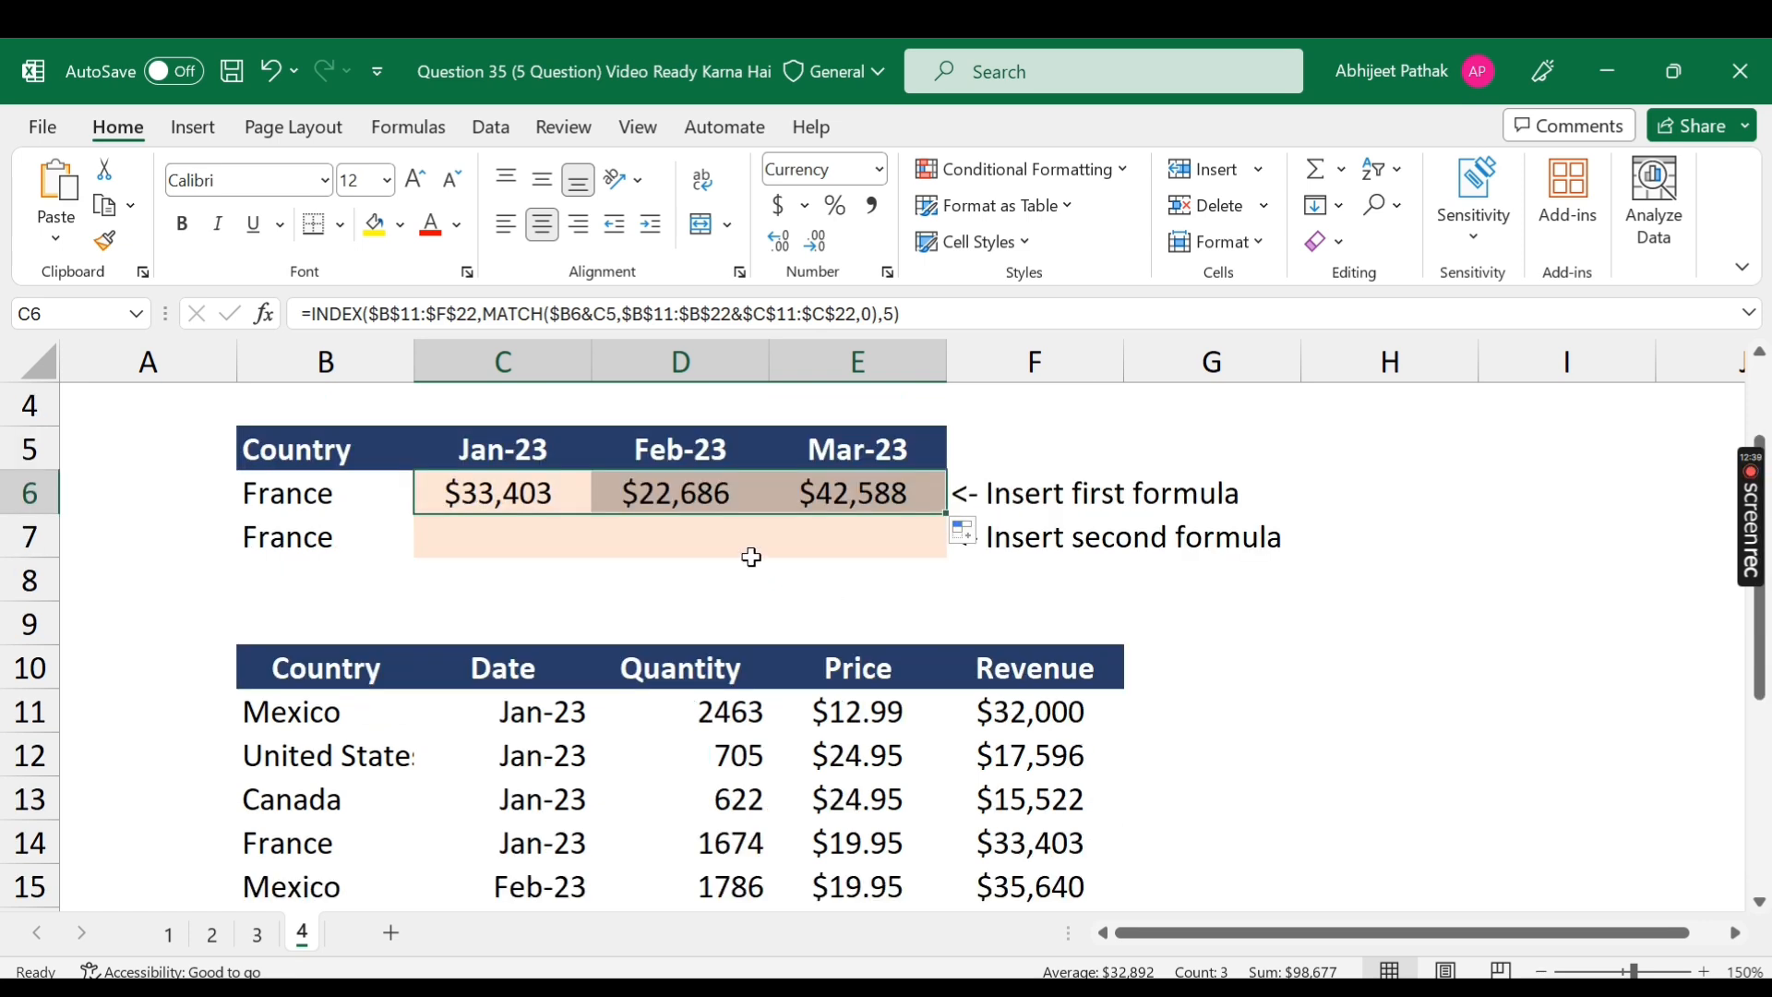
{"action": "left_click", "coordinate": [498, 533]}
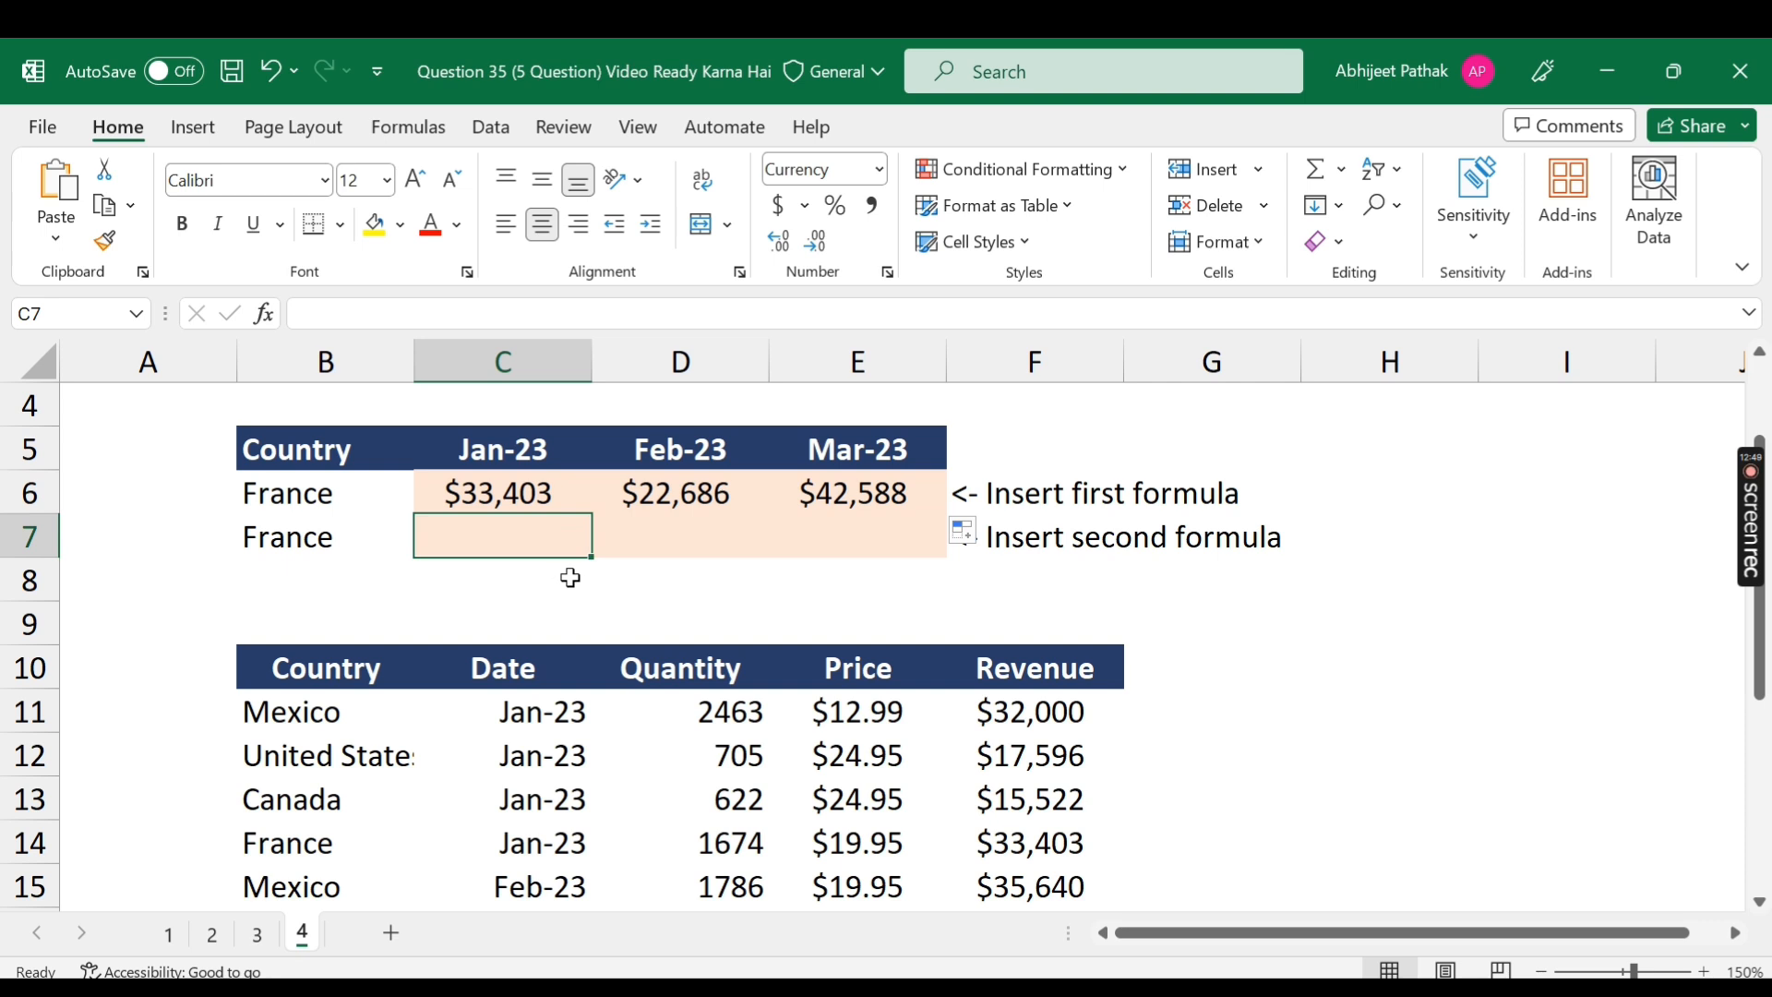
{"action": "scroll", "coordinate": [540, 766], "scroll_direction": "down", "scroll_amount": 1}
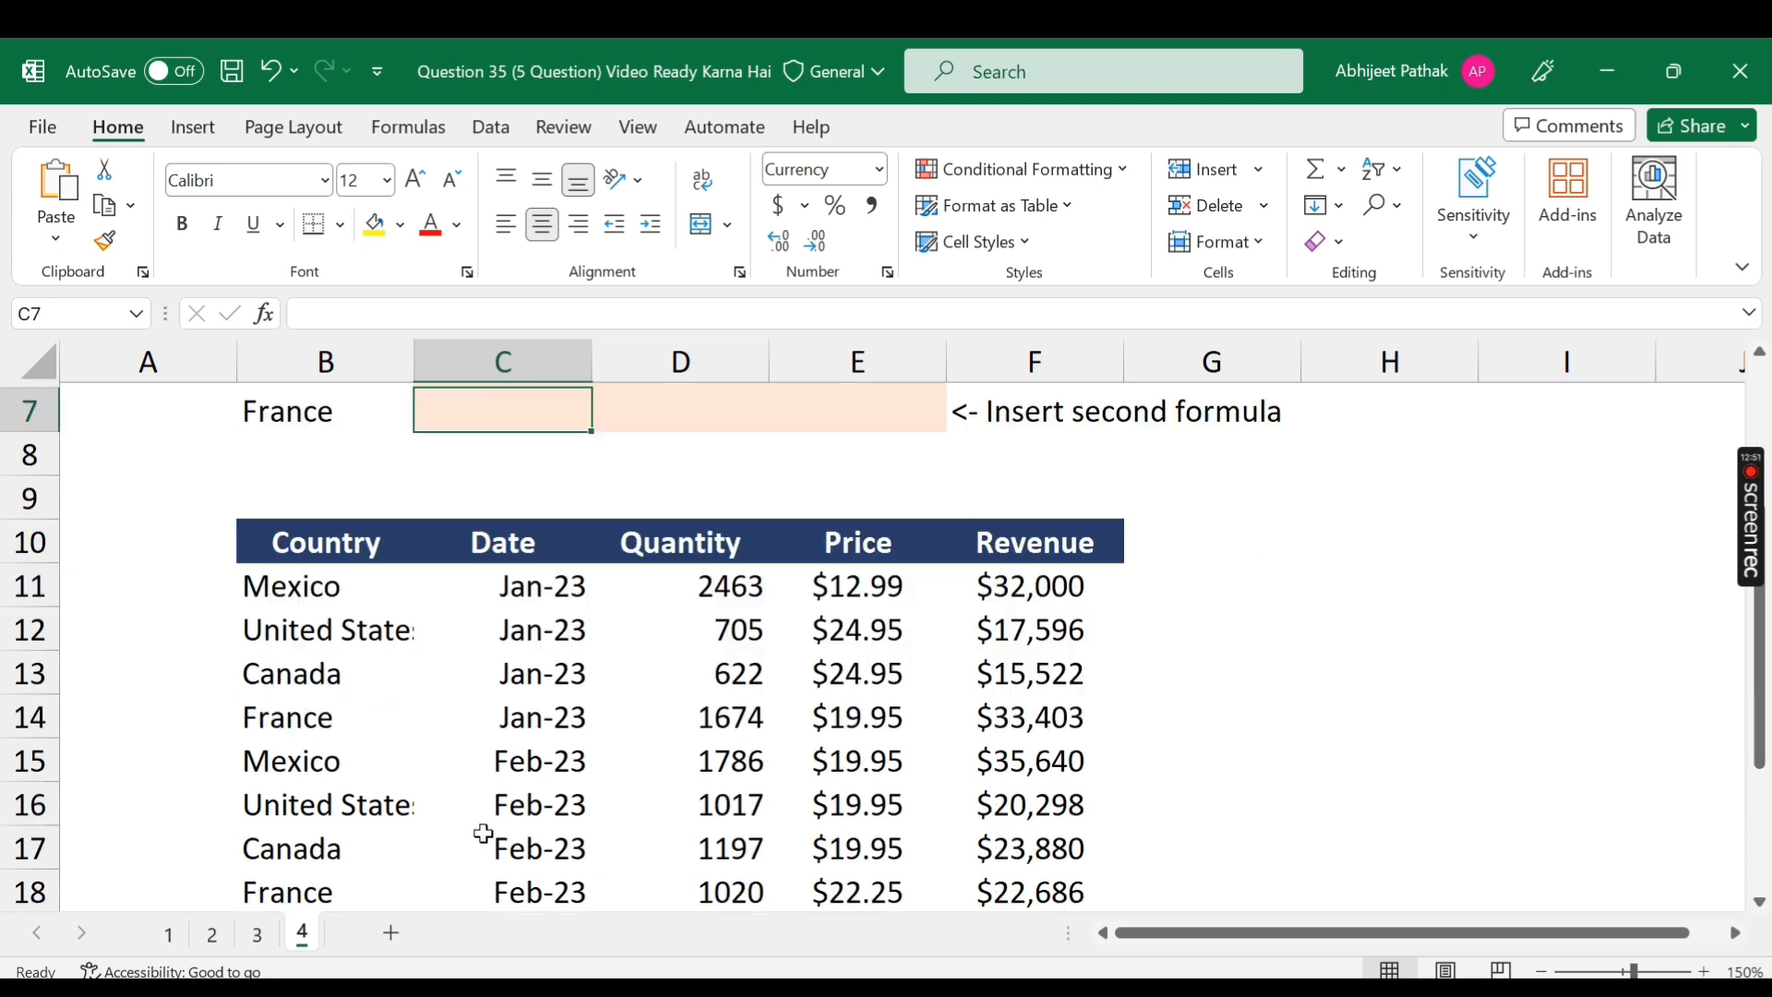
{"action": "scroll", "coordinate": [911, 684], "scroll_direction": "up", "scroll_amount": 2}
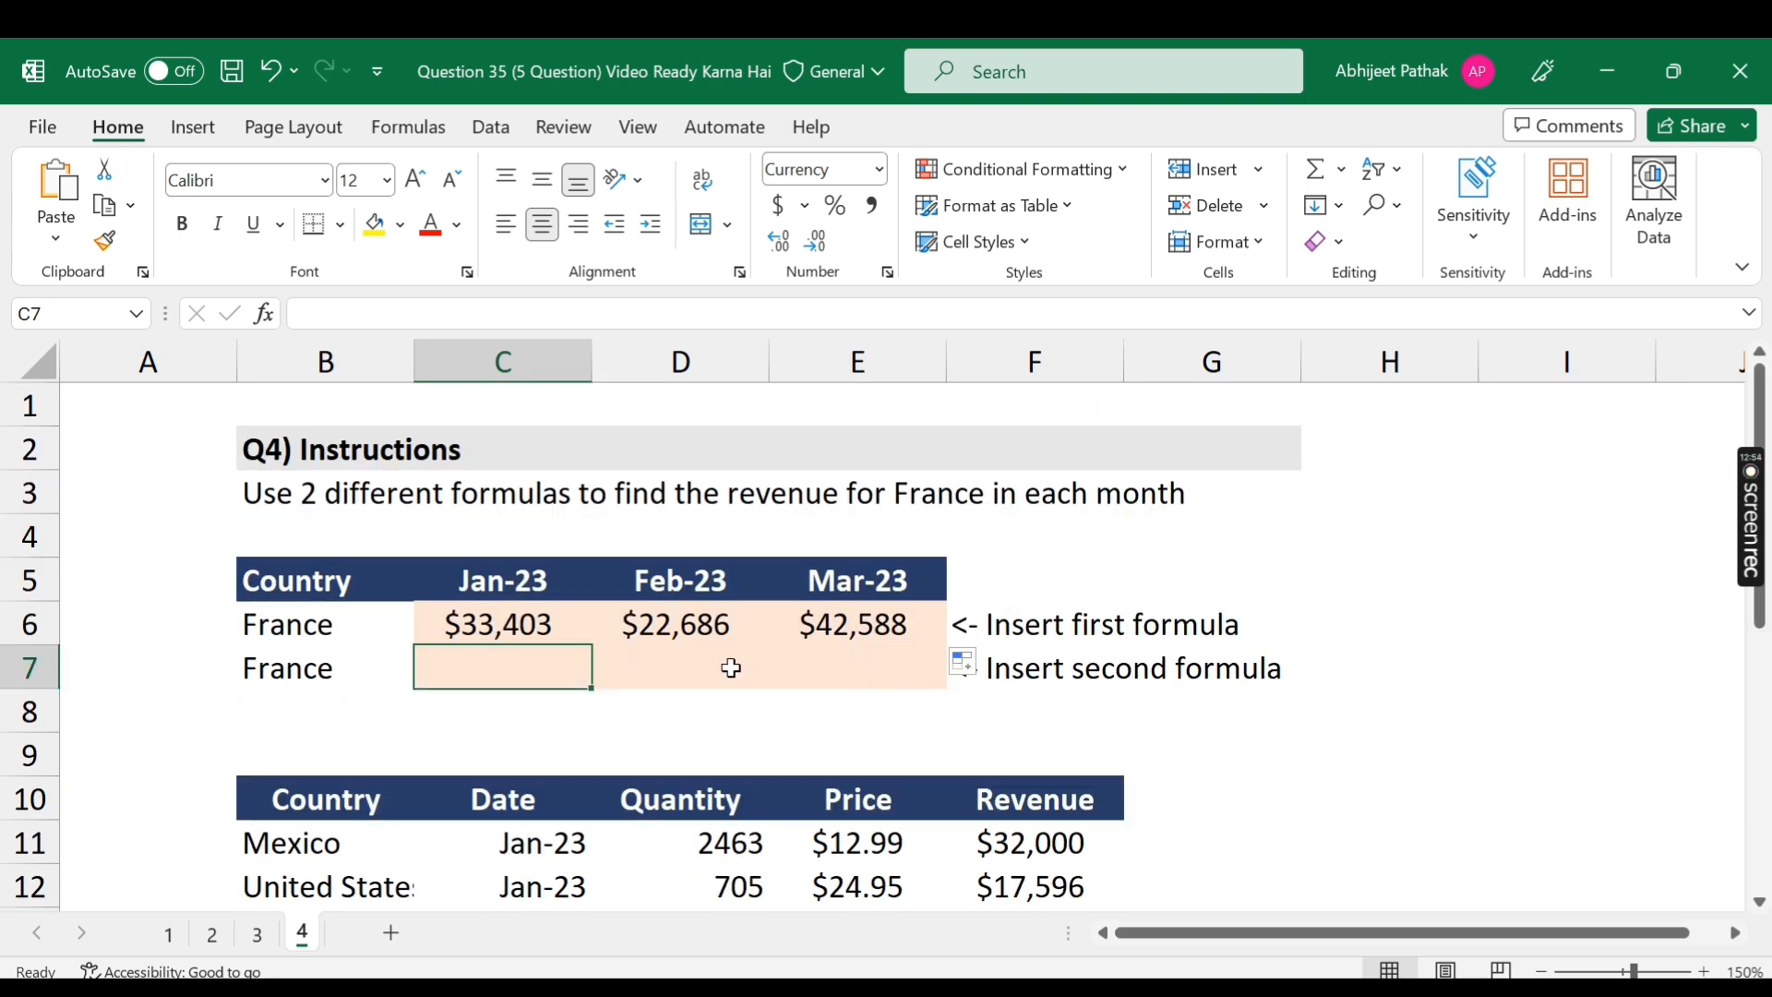